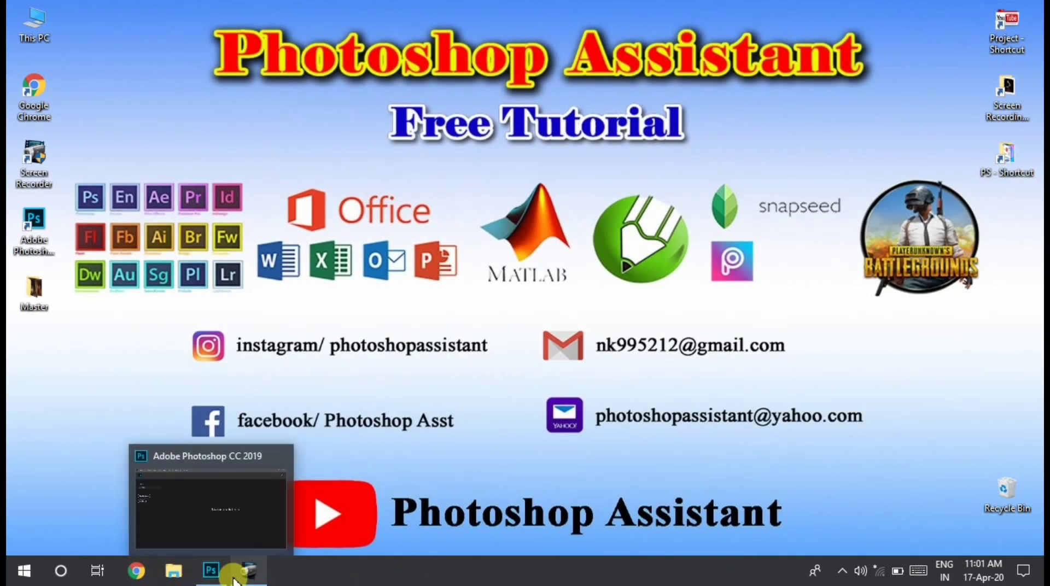
# Step: Open images (34).jpeg from the Desktop Master folder in Photoshop
pyautogui.click(218, 572)
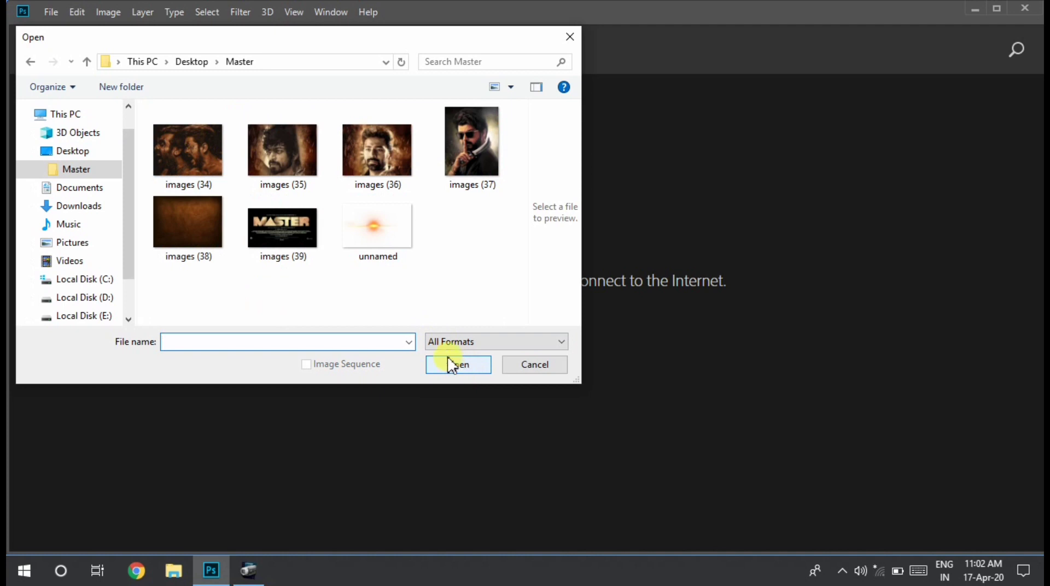
pyautogui.doubleClick(224, 172)
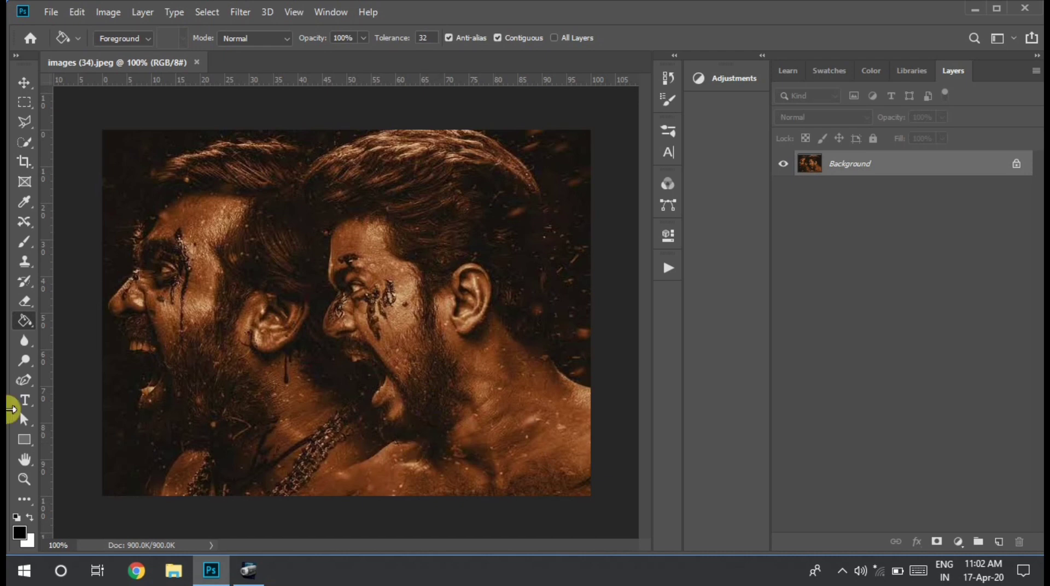
# Step: Unlock the Background layer into Layer 0, zooming in on the right actor's face and back out
pyautogui.click(24, 477)
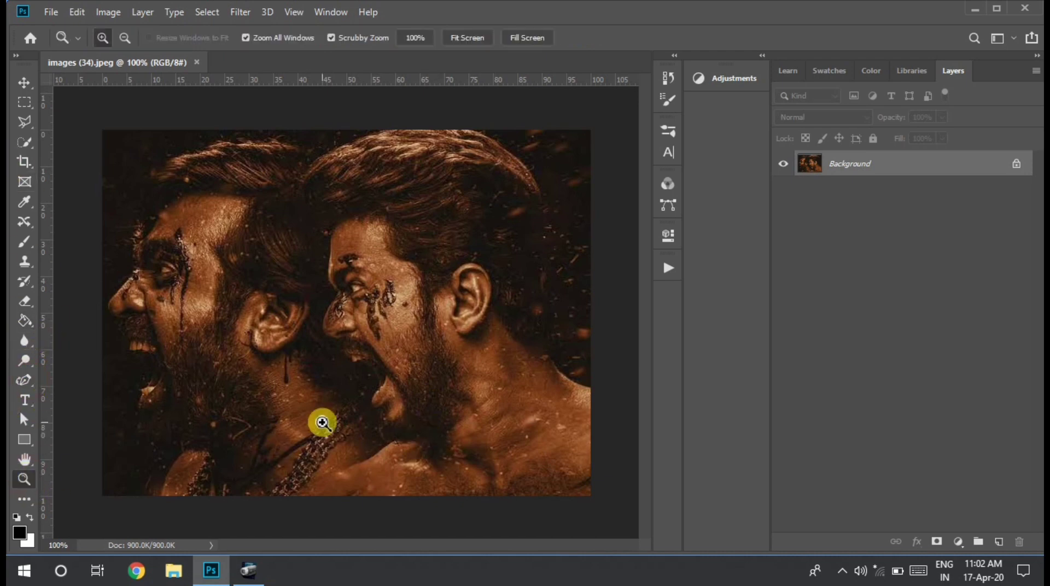
pyautogui.moveTo(322, 422)
pyautogui.mouseDown()
pyautogui.moveTo(403, 429)
pyautogui.moveTo(445, 249)
pyautogui.moveTo(476, 235)
pyautogui.moveTo(410, 211)
pyautogui.moveTo(418, 164)
pyautogui.mouseUp()
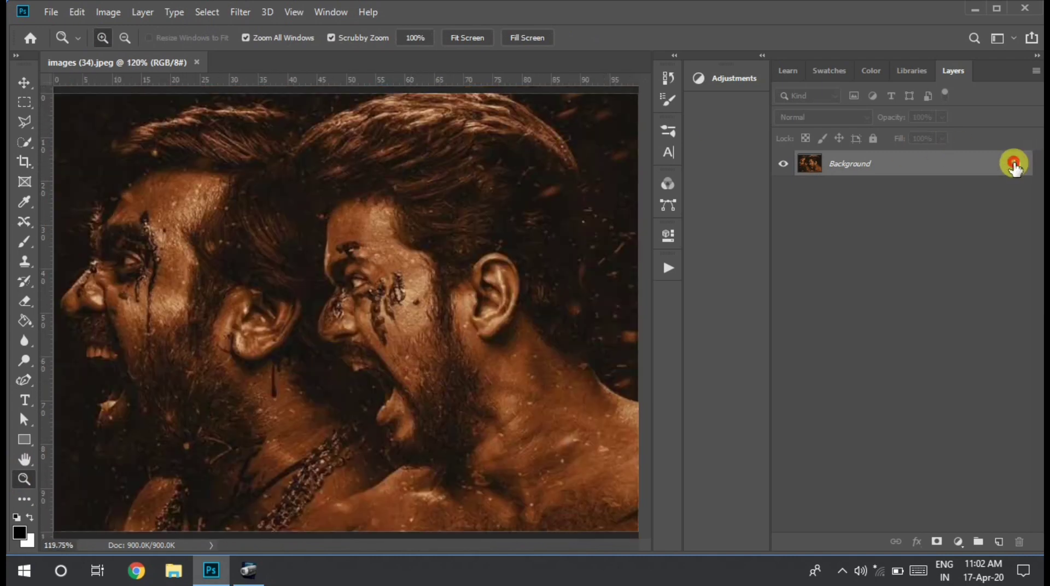
pyautogui.click(1013, 164)
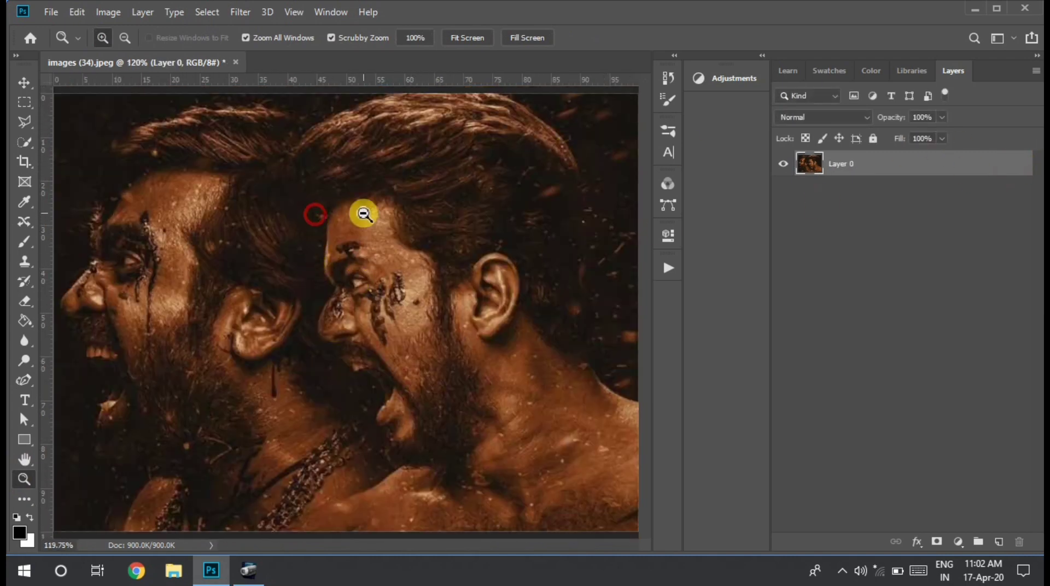
pyautogui.moveTo(321, 148)
pyautogui.mouseDown()
pyautogui.moveTo(375, 145)
pyautogui.moveTo(302, 211)
pyautogui.mouseUp()
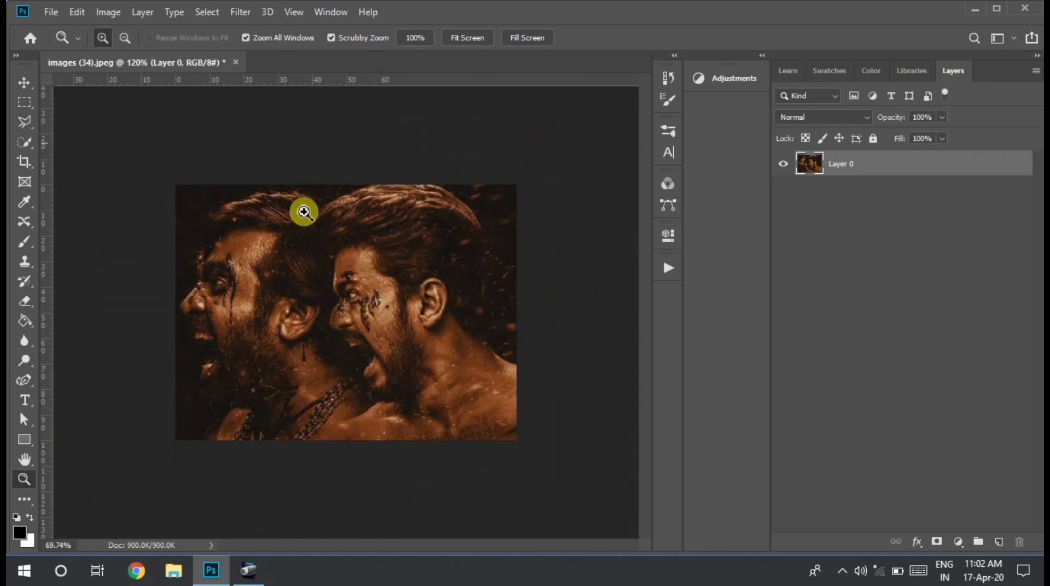
pyautogui.moveTo(519, 398); pyautogui.dragTo(573, 375)
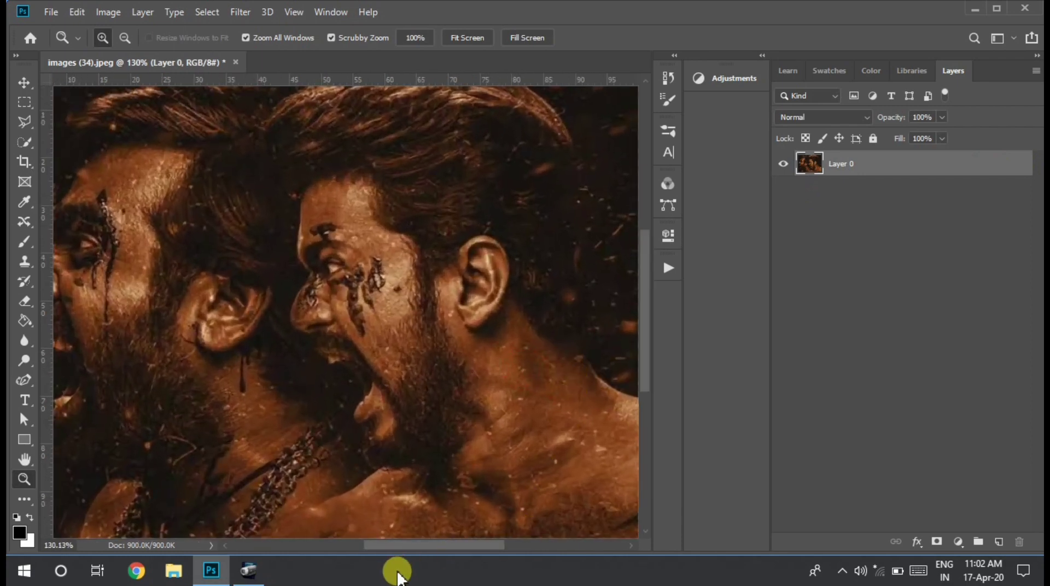
pyautogui.moveTo(400, 551); pyautogui.dragTo(447, 539)
pyautogui.moveTo(461, 345); pyautogui.dragTo(480, 344)
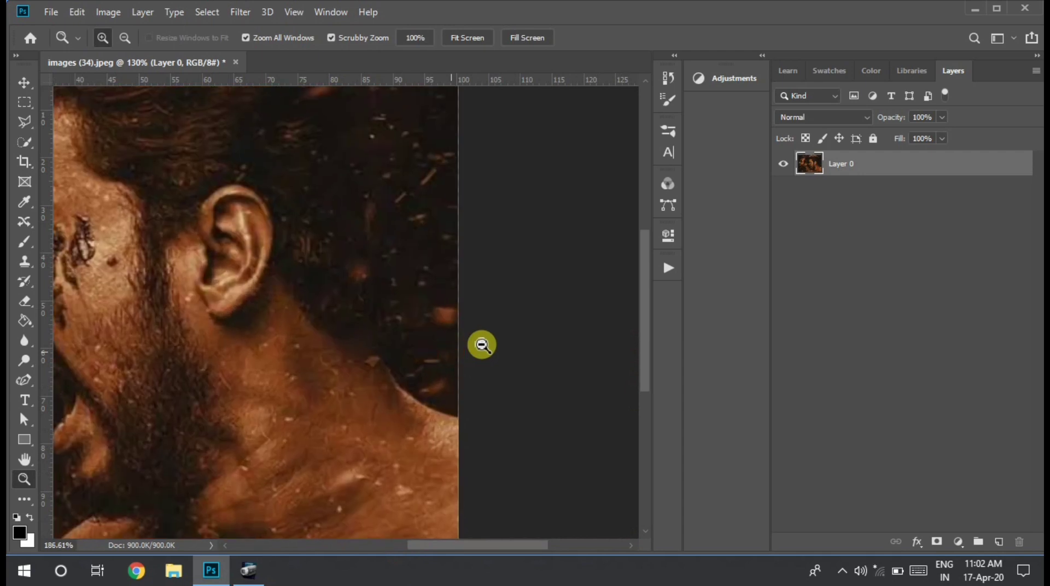
pyautogui.moveTo(208, 236); pyautogui.dragTo(146, 286)
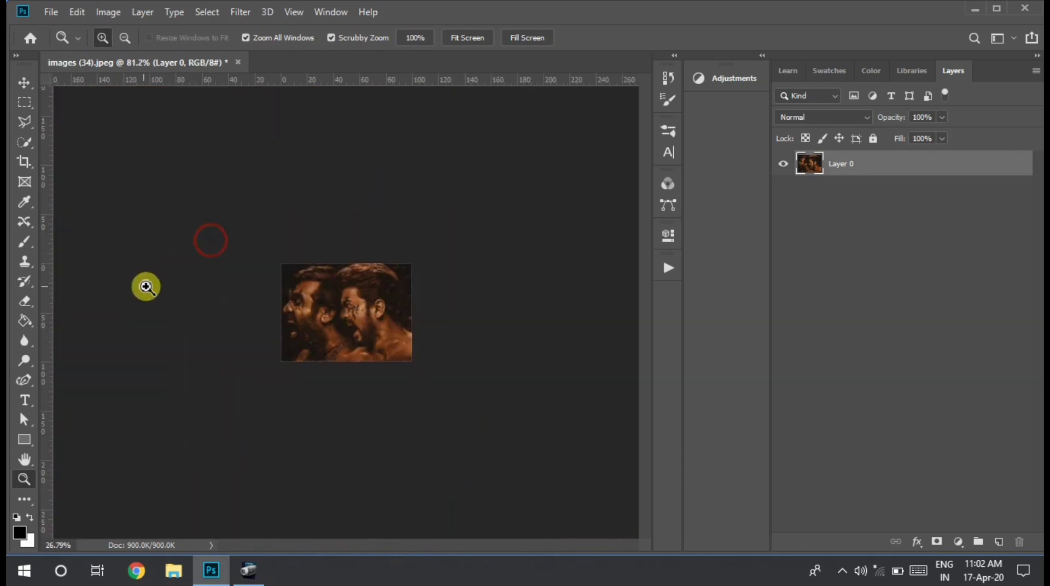
pyautogui.moveTo(335, 300); pyautogui.dragTo(412, 298)
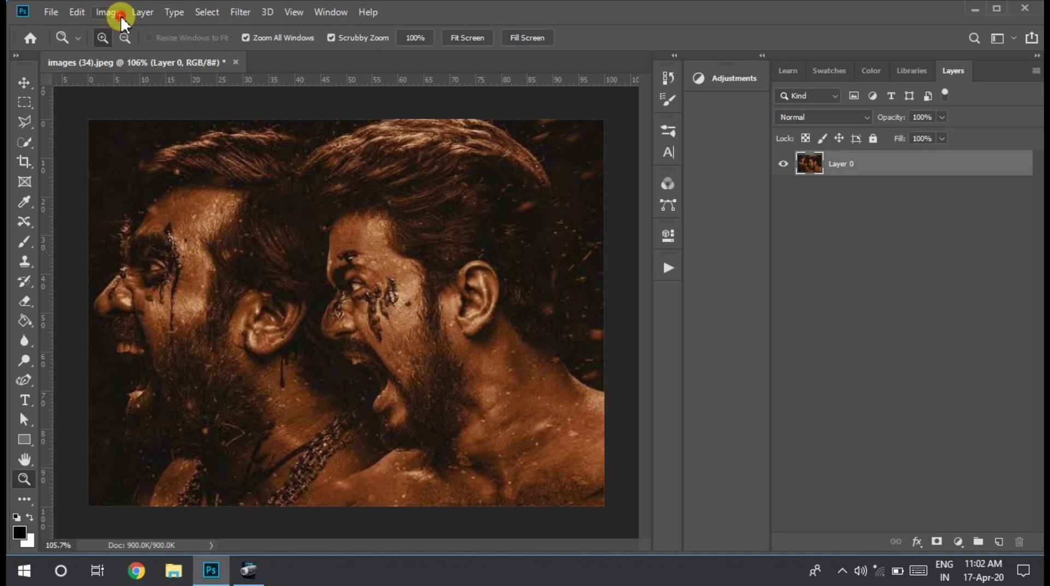
# Step: Apply Image > Auto Color to brighten the two actors on Layer 0
pyautogui.click(120, 16)
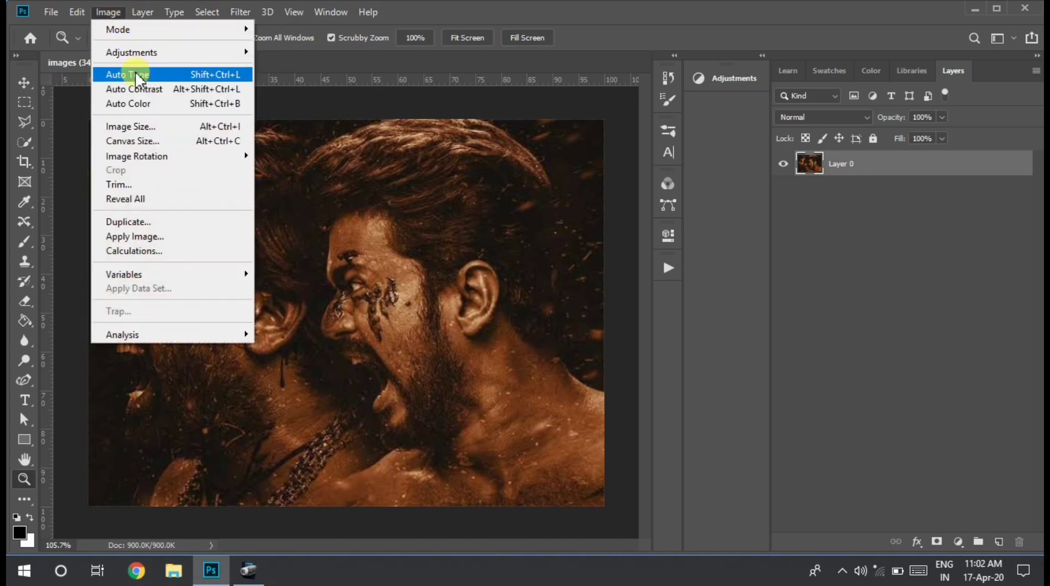
pyautogui.click(156, 105)
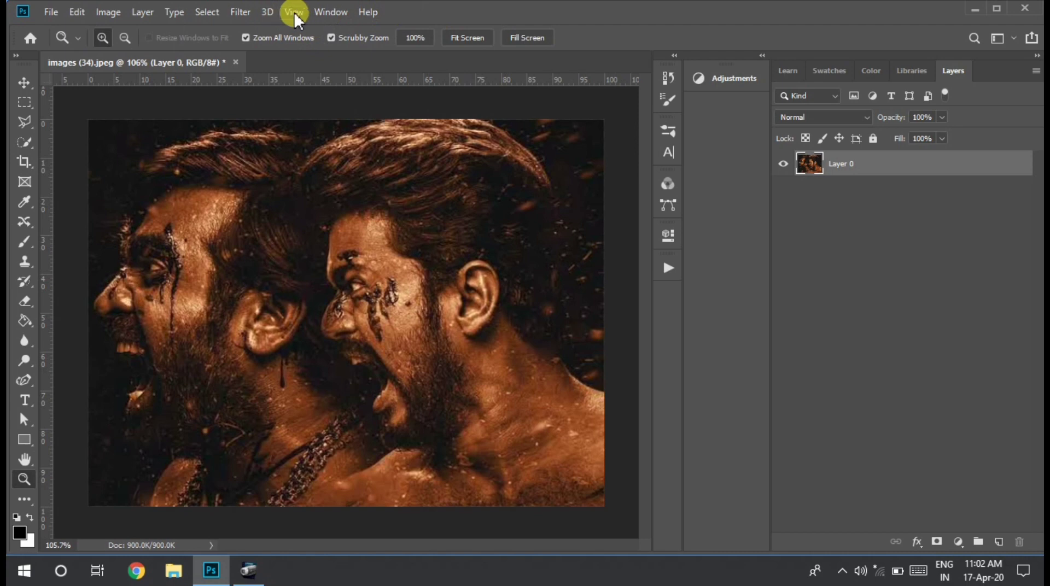
pyautogui.click(245, 16)
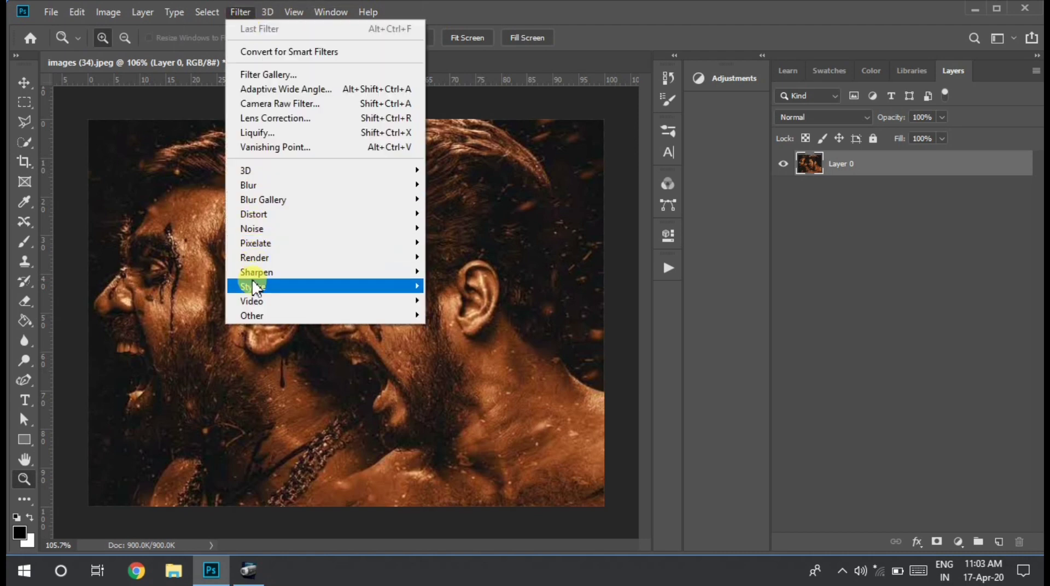
pyautogui.moveTo(257, 272)
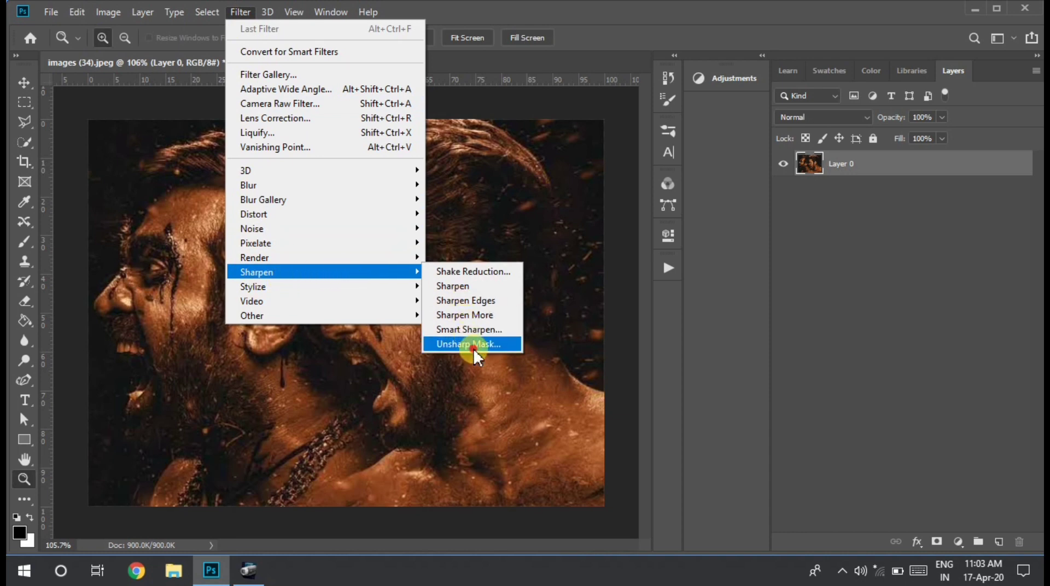
# Step: Apply an Unsharp Mask with Amount lowered to 18
pyautogui.click(474, 346)
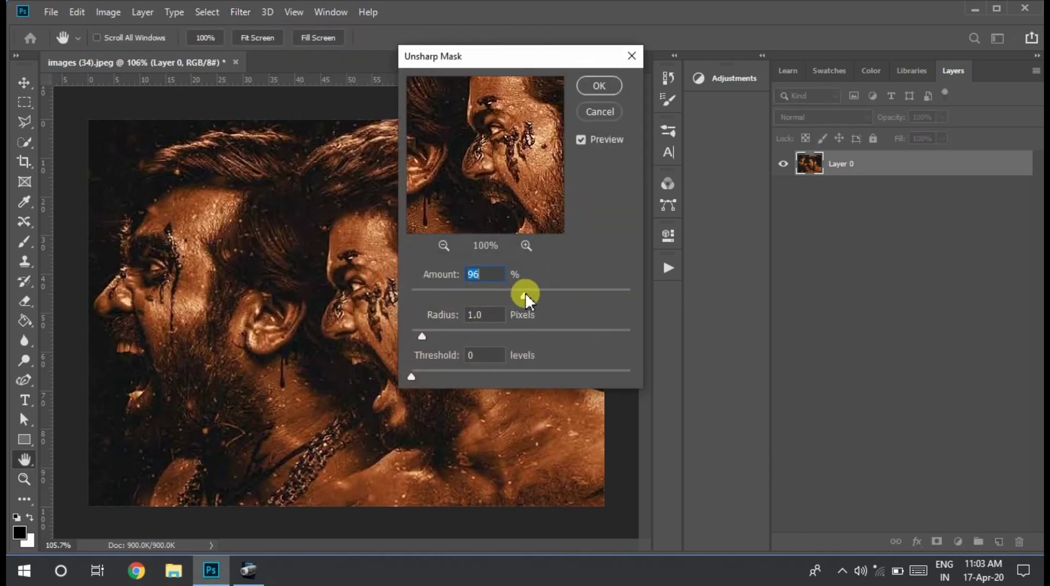
pyautogui.moveTo(552, 286); pyautogui.dragTo(431, 300)
pyautogui.click(591, 83)
# Step: Zoom in on the hair and neck edge to inspect the sharpening, ending at 233%
pyautogui.press('z')
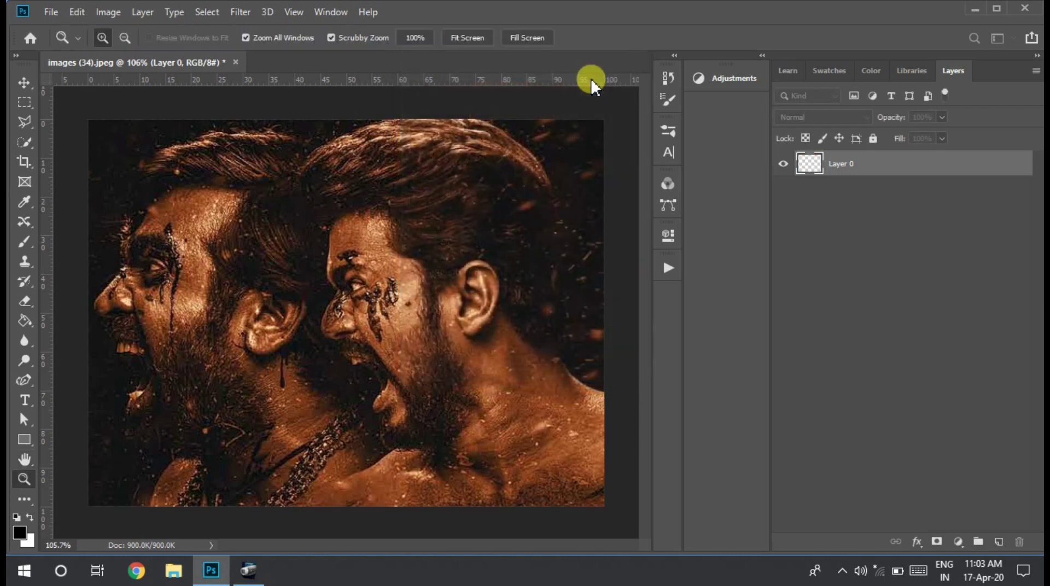
pyautogui.moveTo(560, 211); pyautogui.dragTo(609, 215)
pyautogui.moveTo(605, 377)
pyautogui.mouseDown()
pyautogui.moveTo(691, 382)
pyautogui.moveTo(559, 403)
pyautogui.mouseUp()
pyautogui.moveTo(630, 342); pyautogui.dragTo(452, 363)
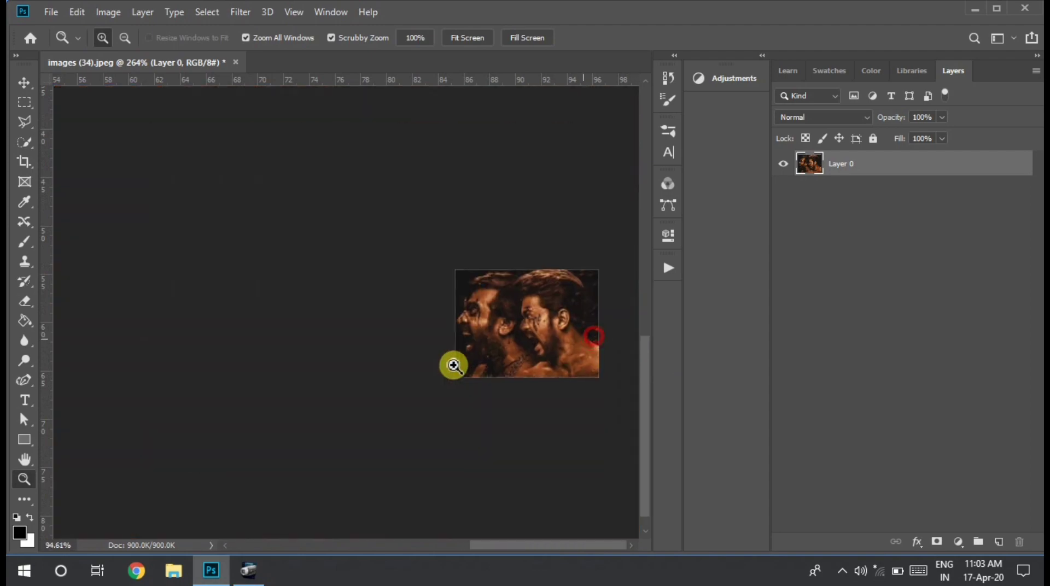
pyautogui.moveTo(518, 276)
pyautogui.mouseDown()
pyautogui.moveTo(546, 277)
pyautogui.moveTo(454, 261)
pyautogui.moveTo(363, 293)
pyautogui.moveTo(520, 405)
pyautogui.moveTo(553, 380)
pyautogui.moveTo(397, 420)
pyautogui.moveTo(471, 242)
pyautogui.moveTo(557, 261)
pyautogui.moveTo(557, 112)
pyautogui.moveTo(612, 106)
pyautogui.moveTo(428, 334)
pyautogui.moveTo(565, 359)
pyautogui.moveTo(616, 354)
pyautogui.mouseUp()
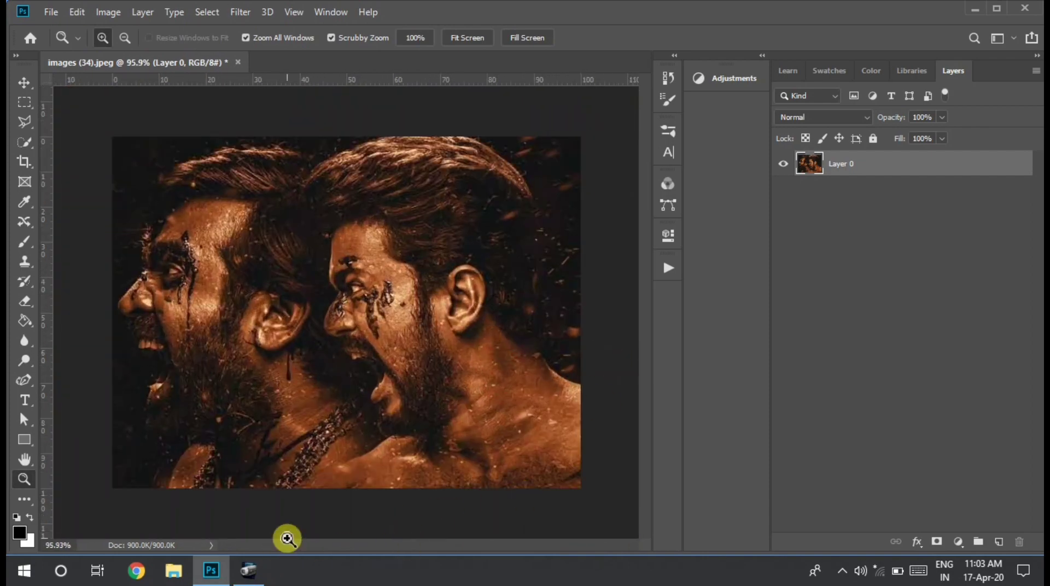
pyautogui.moveTo(462, 418); pyautogui.dragTo(546, 417)
pyautogui.moveTo(480, 545)
pyautogui.mouseDown()
pyautogui.moveTo(609, 541)
pyautogui.moveTo(544, 545)
pyautogui.mouseUp()
pyautogui.moveTo(485, 264); pyautogui.dragTo(434, 306)
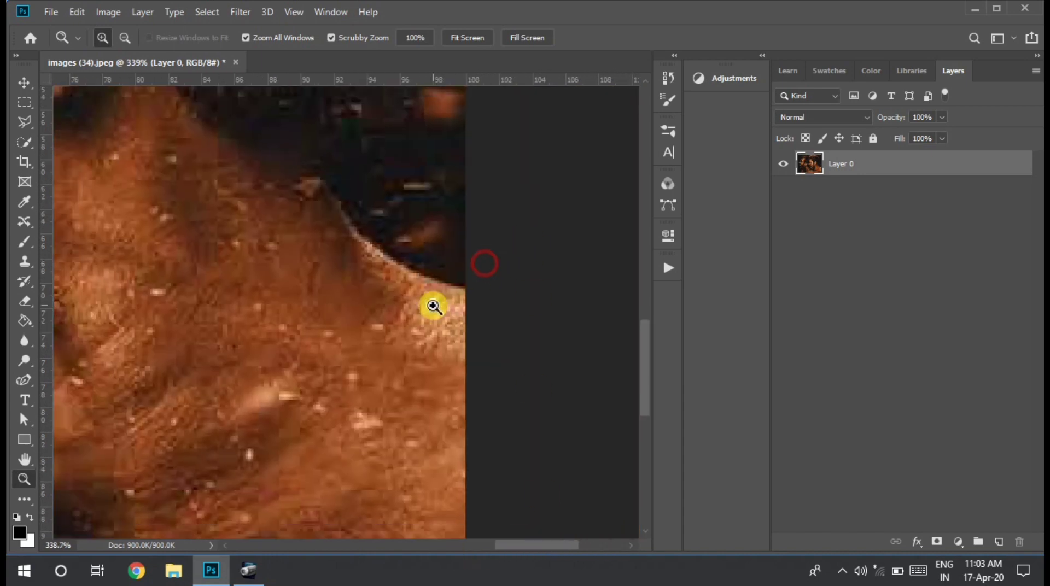
pyautogui.moveTo(409, 238)
pyautogui.mouseDown()
pyautogui.moveTo(382, 258)
pyautogui.moveTo(36, 294)
pyautogui.mouseUp()
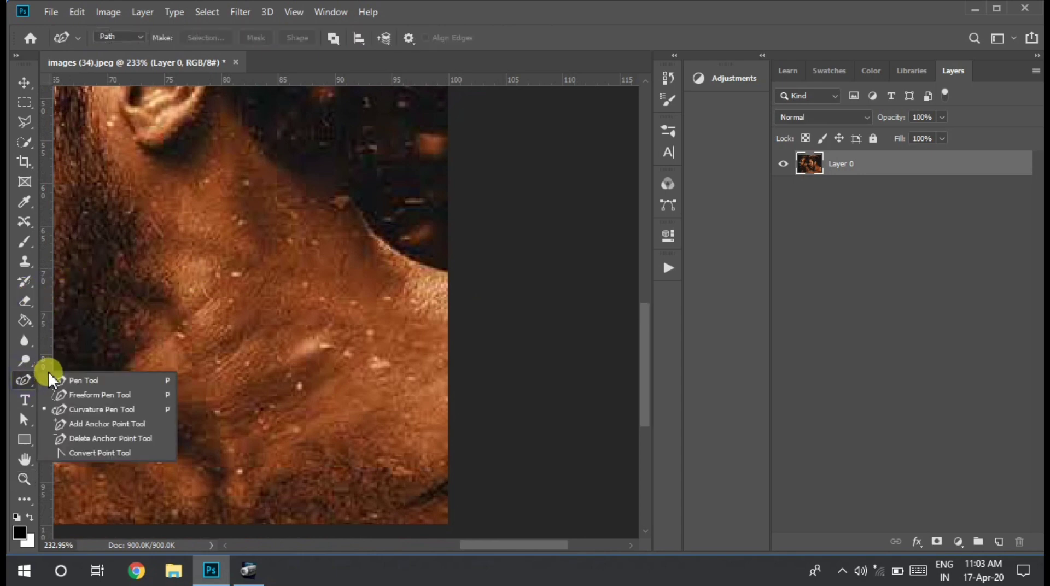
# Step: With the Pen tool, place path points along the neck edge and up the back of the hair
pyautogui.click(51, 377)
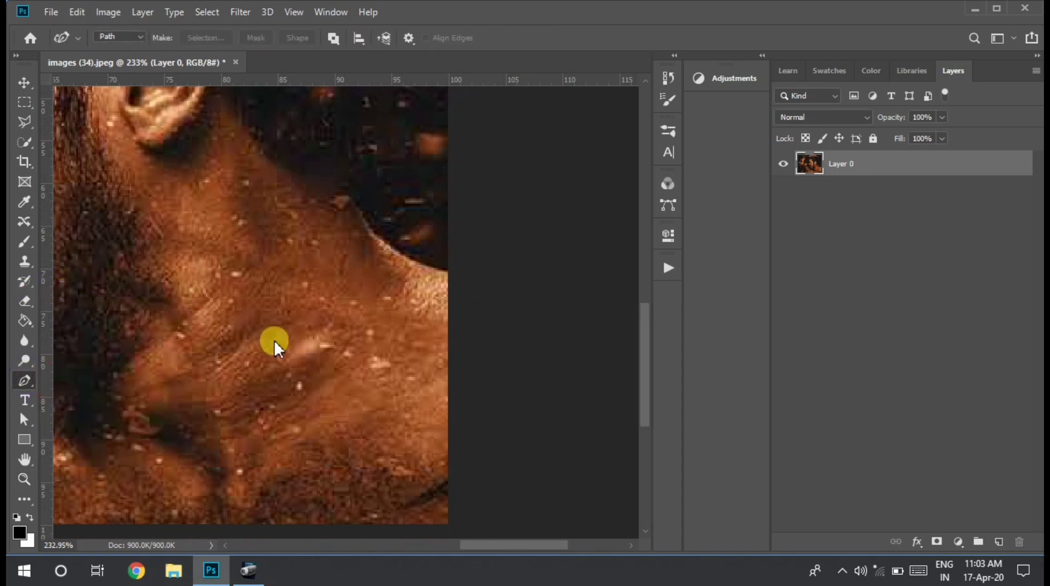
pyautogui.click(453, 275)
pyautogui.click(431, 273)
pyautogui.click(387, 246)
pyautogui.click(354, 209)
pyautogui.scroll(5, 621, 351)
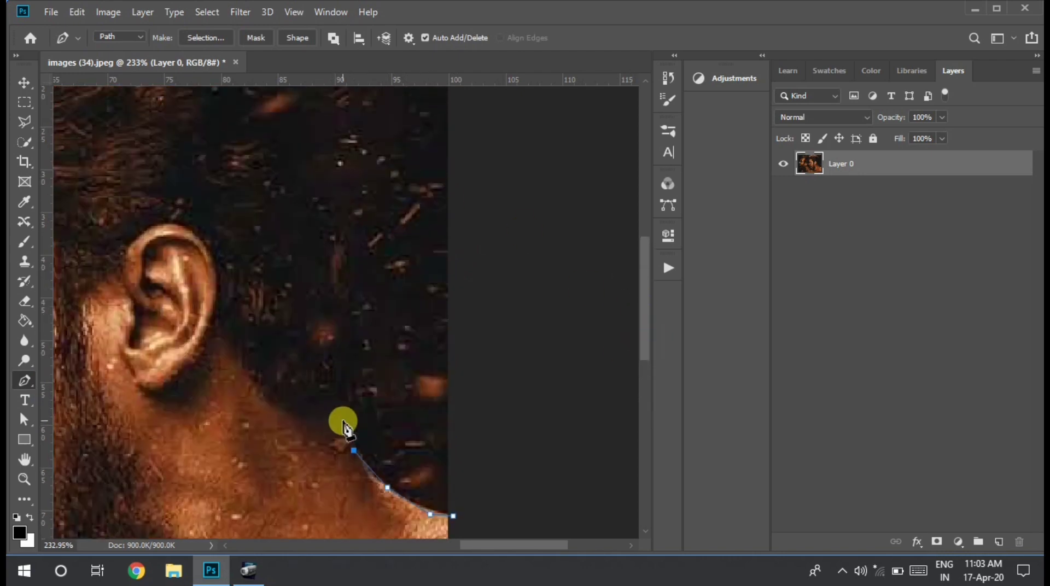
pyautogui.click(338, 216)
pyautogui.scroll(5, 504, 300)
pyautogui.click(334, 333)
pyautogui.click(325, 288)
pyautogui.click(307, 244)
pyautogui.click(279, 217)
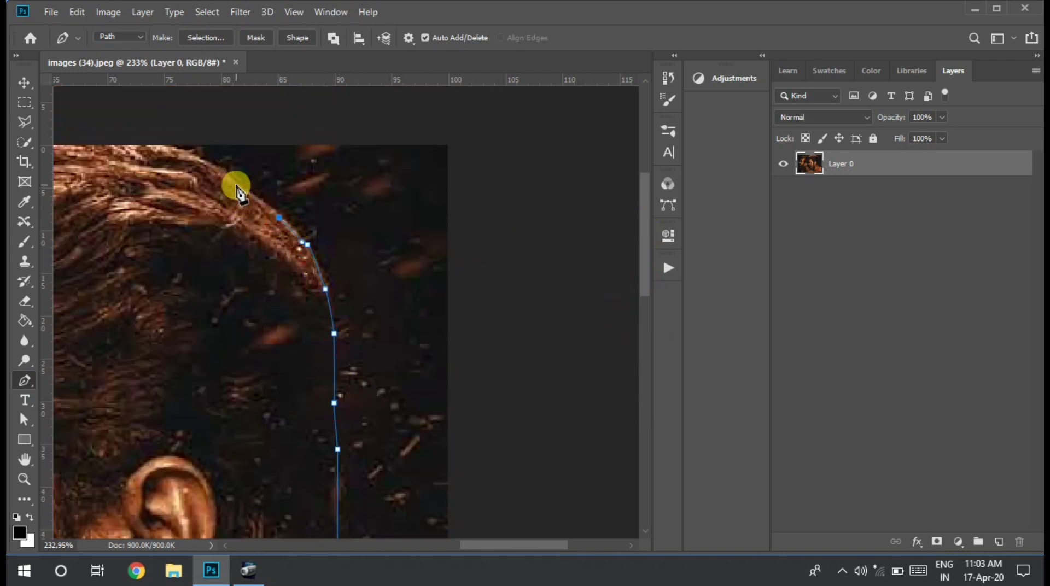
# Step: Continue the path across the top of the hair and down the left hair edge
pyautogui.click(236, 183)
pyautogui.click(173, 145)
pyautogui.moveTo(510, 544); pyautogui.dragTo(377, 544)
pyautogui.click(261, 136)
pyautogui.click(226, 156)
pyautogui.click(141, 190)
pyautogui.click(96, 217)
pyautogui.click(58, 277)
pyautogui.click(316, 331)
pyautogui.click(322, 353)
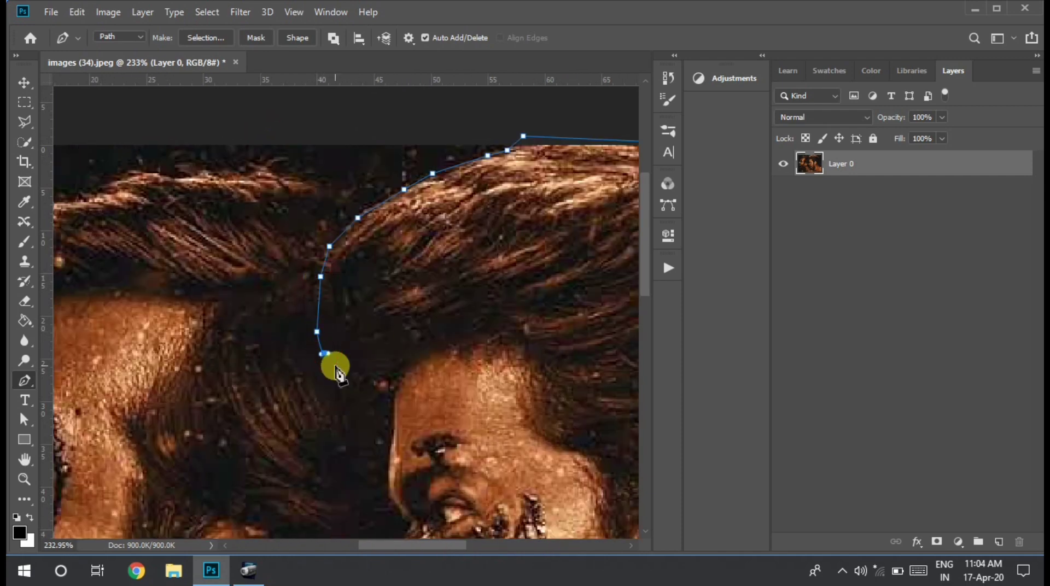
# Step: Trace the path down past the forehead and along the nose, undoing one misplaced point
pyautogui.click(358, 377)
pyautogui.click(393, 380)
pyautogui.click(391, 424)
pyautogui.click(388, 460)
pyautogui.click(390, 494)
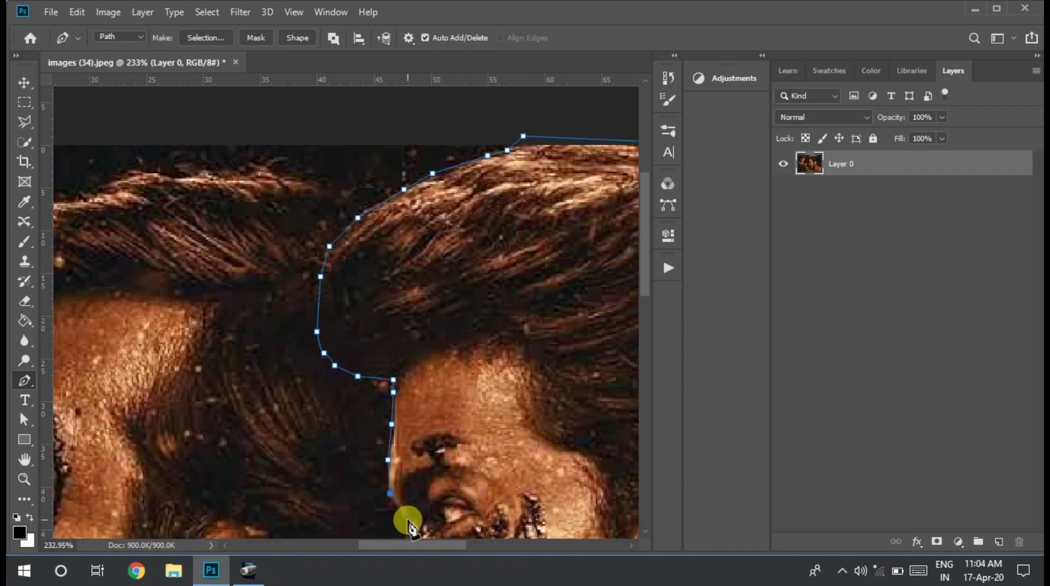
pyautogui.moveTo(650, 262); pyautogui.dragTo(653, 311)
pyautogui.click(408, 350)
pyautogui.click(410, 355)
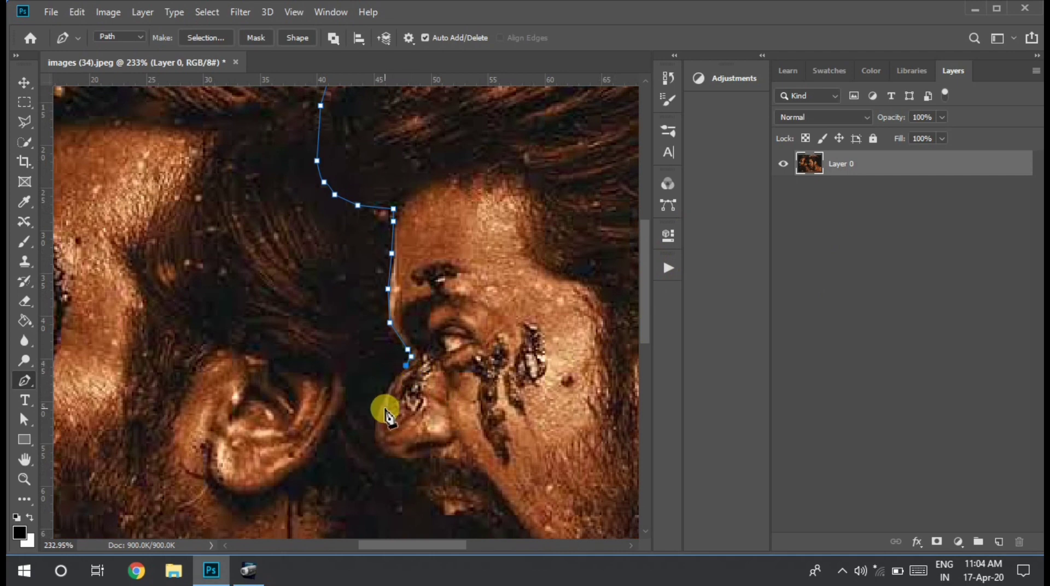
pyautogui.click(373, 432)
pyautogui.click(379, 449)
pyautogui.click(412, 458)
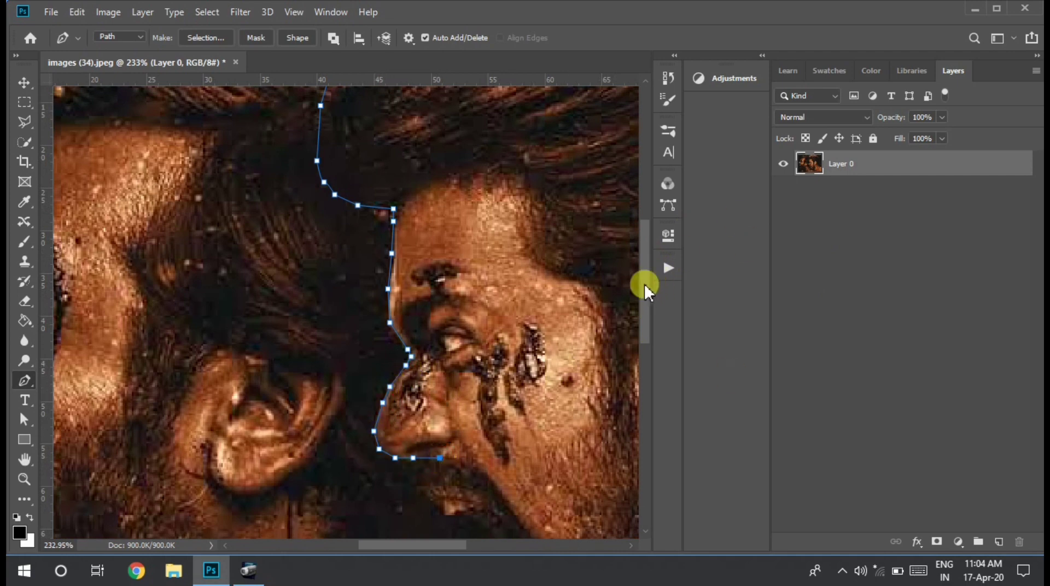
pyautogui.moveTo(643, 284); pyautogui.dragTo(644, 319)
pyautogui.hotkey('ctrl', 'z')
# Step: Extend the path along the mustache and chin
pyautogui.click(439, 386)
pyautogui.click(458, 386)
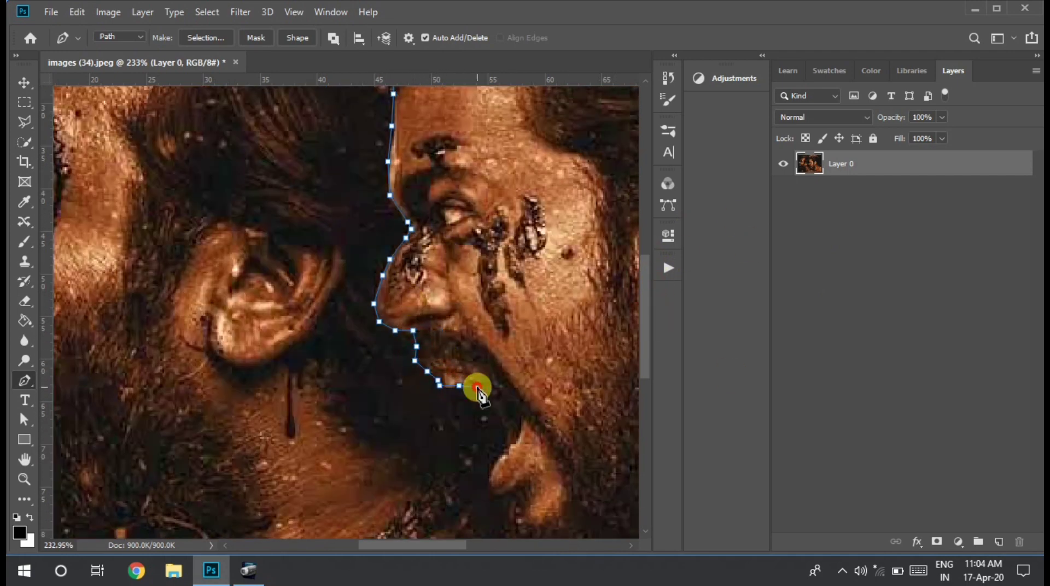
pyautogui.click(491, 396)
pyautogui.click(508, 425)
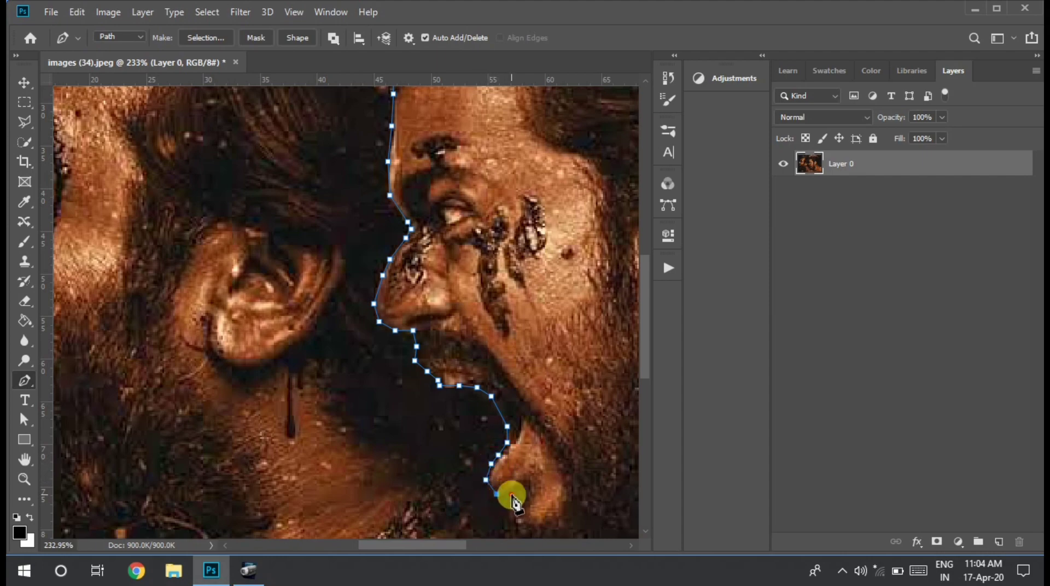
pyautogui.moveTo(648, 353); pyautogui.dragTo(647, 404)
pyautogui.click(512, 328)
pyautogui.click(505, 363)
pyautogui.click(519, 384)
pyautogui.click(547, 384)
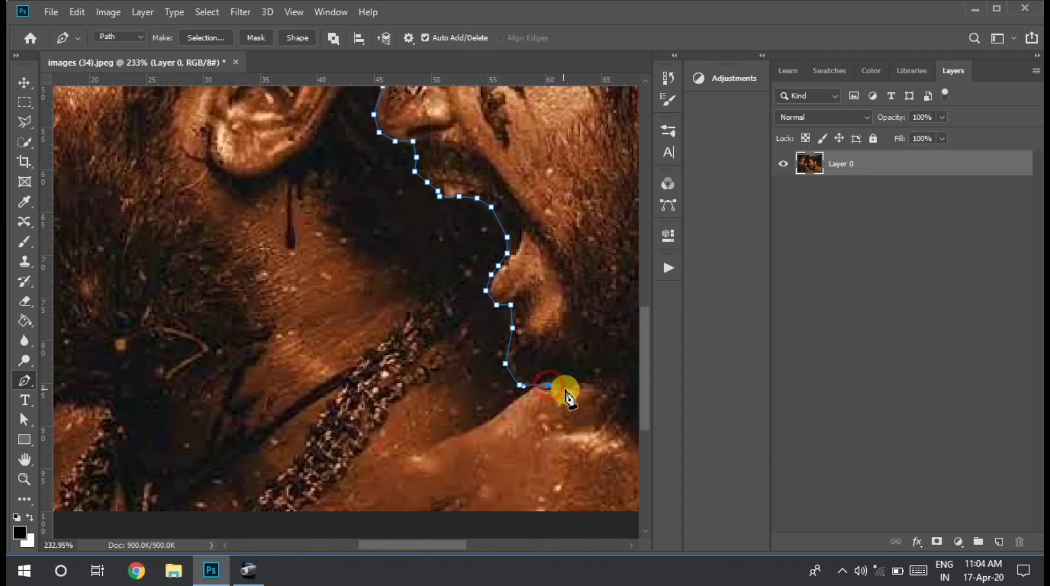
pyautogui.moveTo(438, 544); pyautogui.dragTo(463, 568)
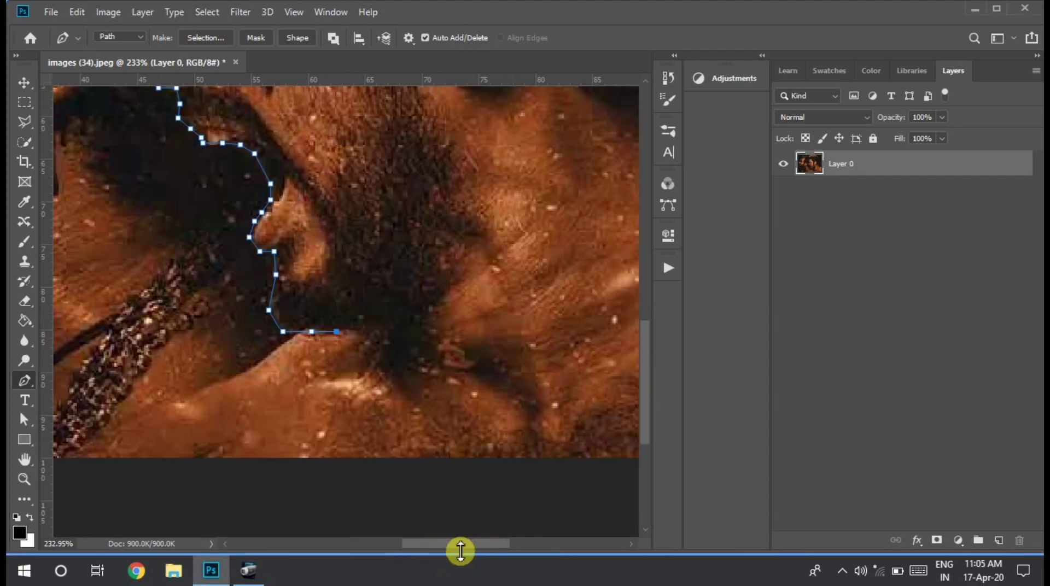
# Step: Curve the outline around the chin and neck, run it below the image edge, and close it
pyautogui.click(368, 332)
pyautogui.click(381, 375)
pyautogui.click(374, 385)
pyautogui.click(365, 387)
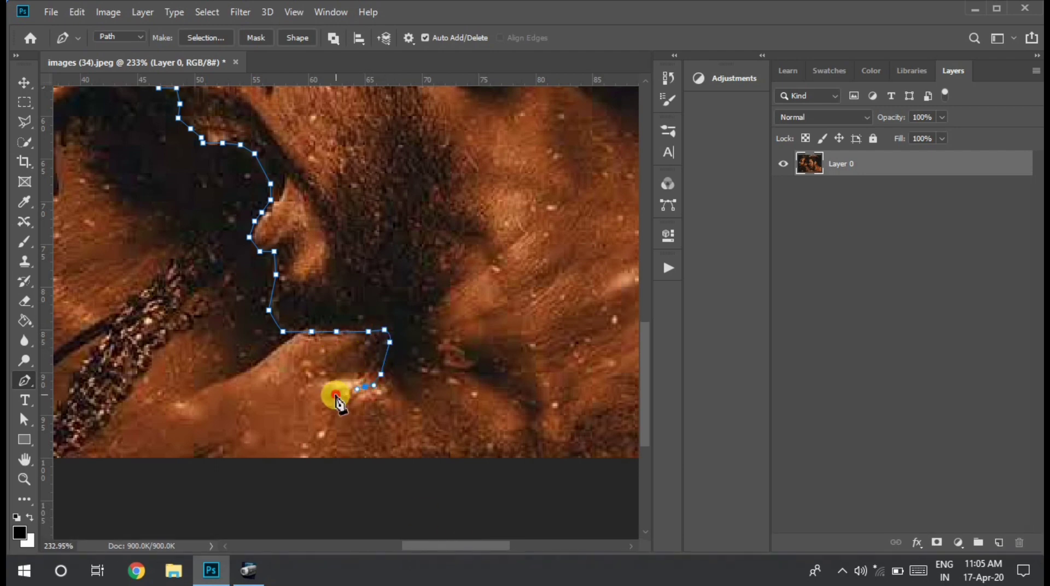
pyautogui.click(282, 404)
pyautogui.moveTo(260, 433); pyautogui.dragTo(249, 434)
pyautogui.click(217, 458)
pyautogui.click(481, 511)
pyautogui.moveTo(437, 546); pyautogui.dragTo(517, 545)
pyautogui.click(407, 493)
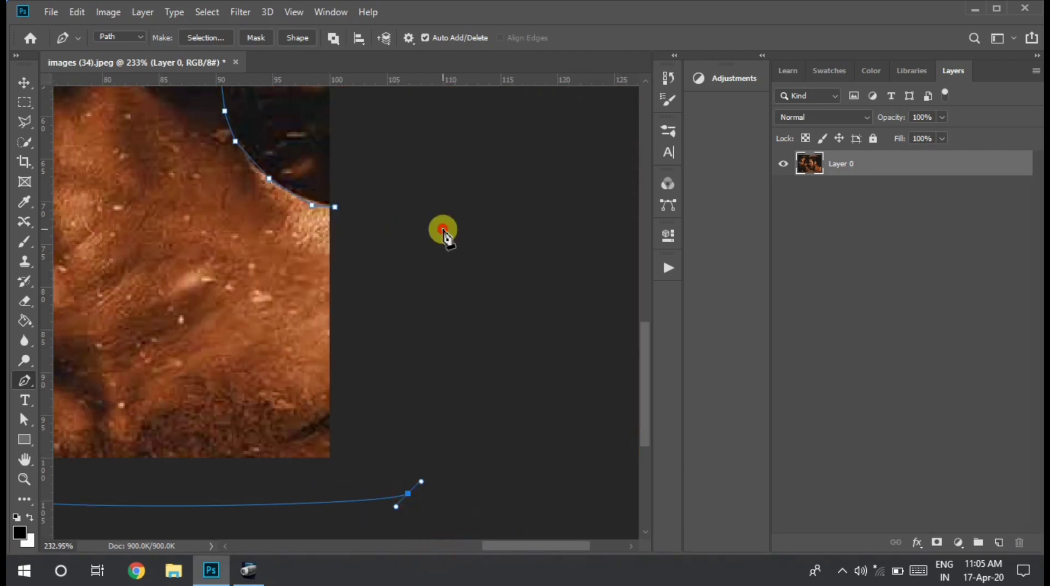
pyautogui.click(444, 228)
pyautogui.rightClick(372, 258)
# Step: Turn the right-head path into a selection with a 1.5 feather radius
pyautogui.rightClick(105, 247)
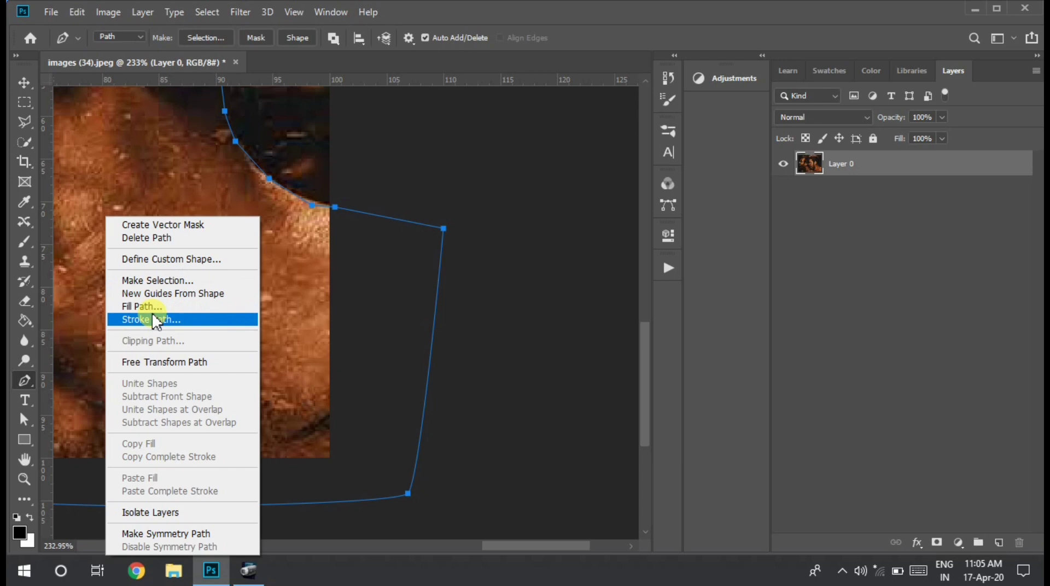
pyautogui.click(157, 274)
pyautogui.write('1.5')
pyautogui.press('Return')
pyautogui.click(23, 479)
pyautogui.moveTo(416, 304)
pyautogui.mouseDown()
pyautogui.moveTo(340, 304)
pyautogui.moveTo(492, 382)
pyautogui.mouseUp()
# Step: Copy the selected head to Layer 1 and toggle layer visibility to check the cut-out
pyautogui.hotkey('ctrl', 'j')
pyautogui.click(783, 189)
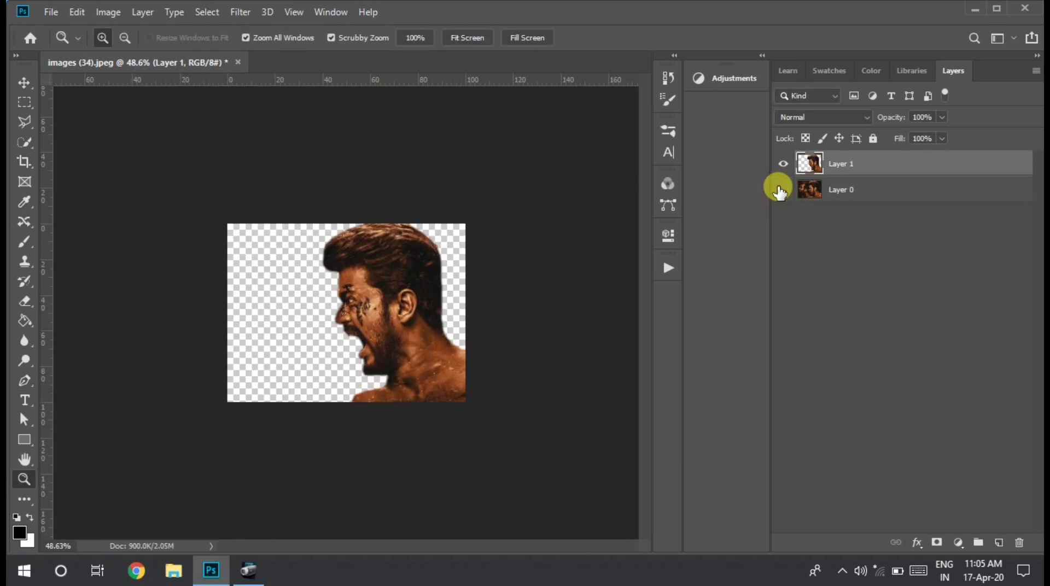
pyautogui.moveTo(401, 279)
pyautogui.mouseDown()
pyautogui.moveTo(492, 269)
pyautogui.moveTo(439, 372)
pyautogui.mouseUp()
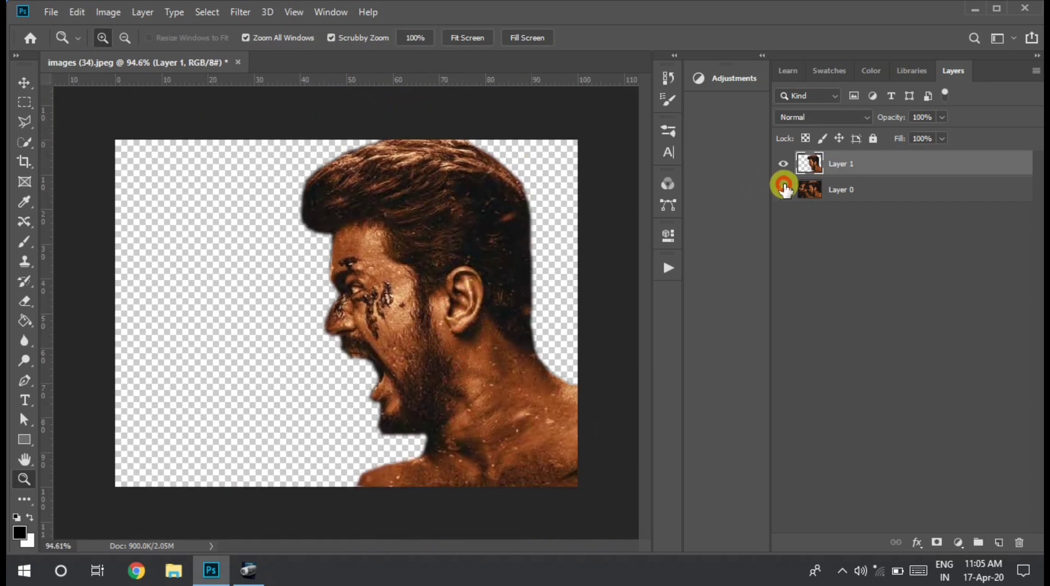
pyautogui.click(783, 189)
pyautogui.click(782, 163)
# Step: Start a Pen path along the top of the left actor's head
pyautogui.click(24, 380)
pyautogui.click(309, 159)
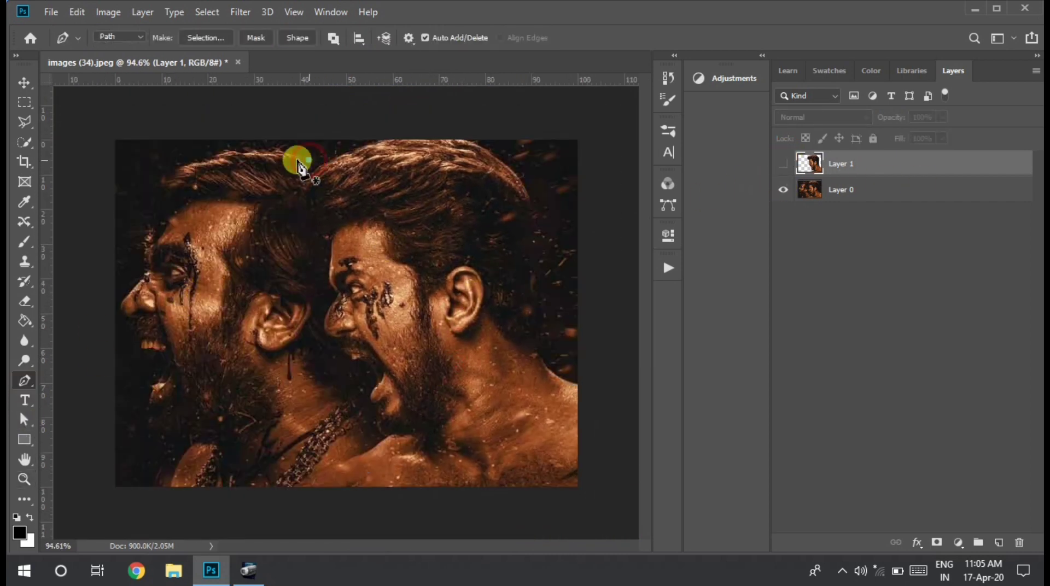
pyautogui.click(263, 151)
pyautogui.click(231, 150)
pyautogui.click(206, 159)
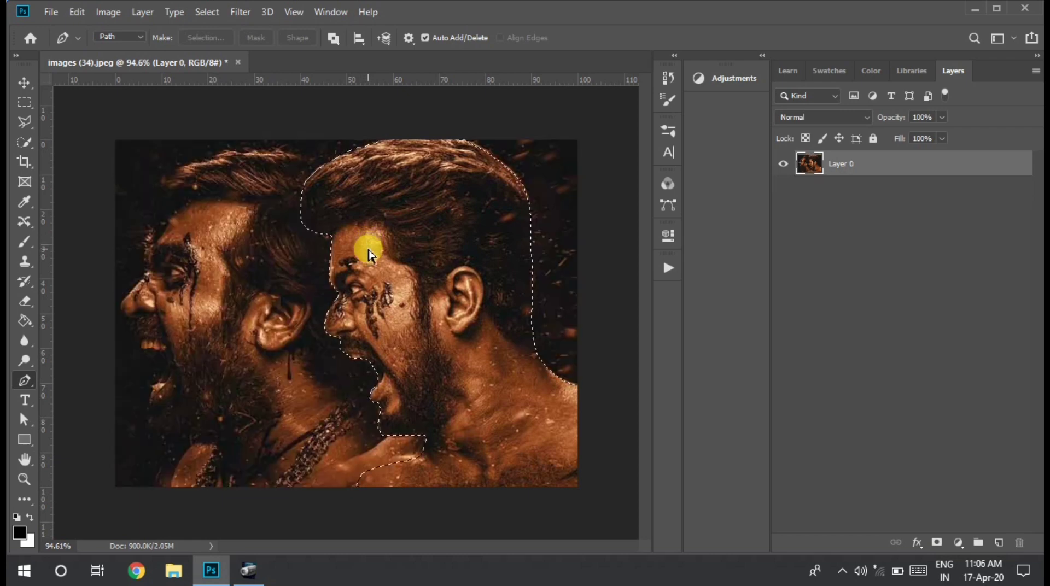
# Step: Make the path a feathered selection, copy it to a new layer, and compare against Layer 0
pyautogui.rightClick(394, 216)
pyautogui.click(468, 275)
pyautogui.press('Return')
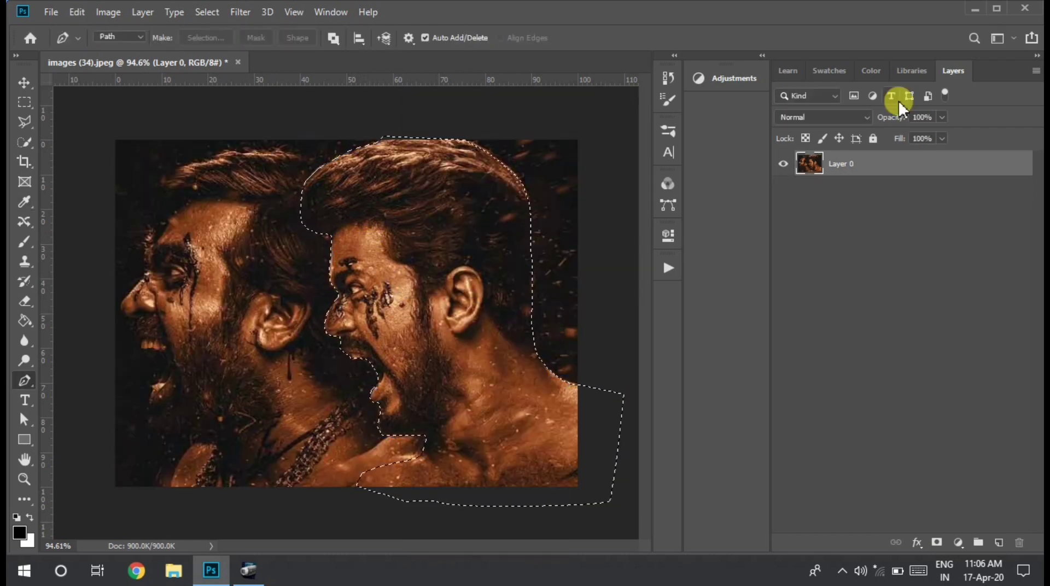
pyautogui.hotkey('ctrl', 'j')
pyautogui.click(786, 190)
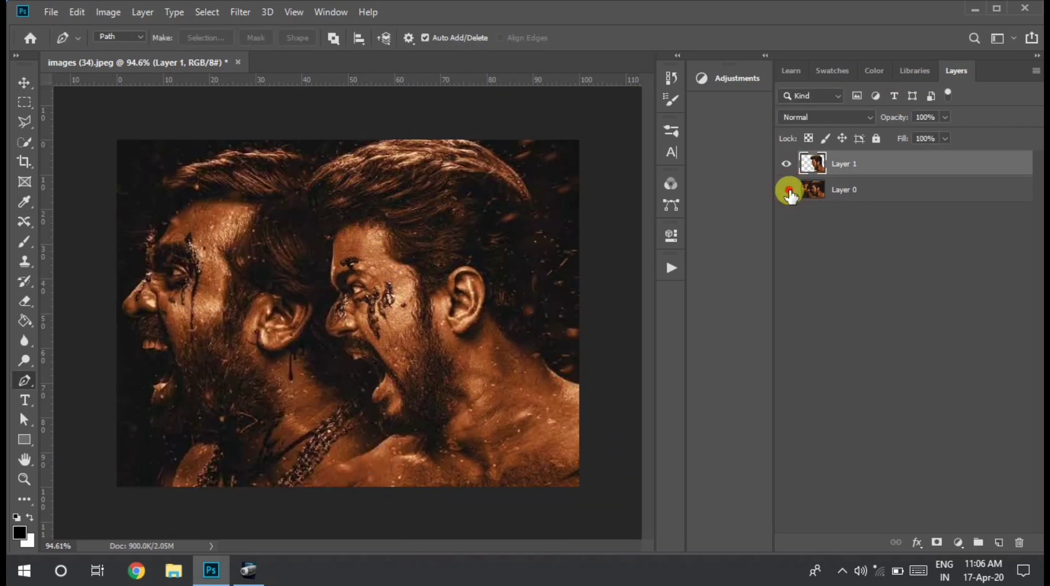
pyautogui.click(787, 191)
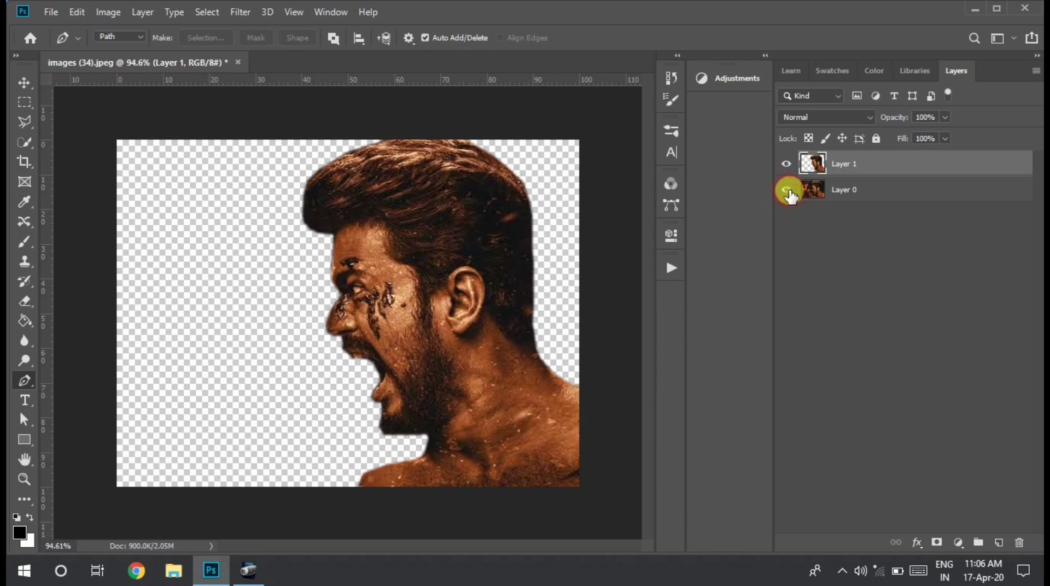
pyautogui.click(786, 190)
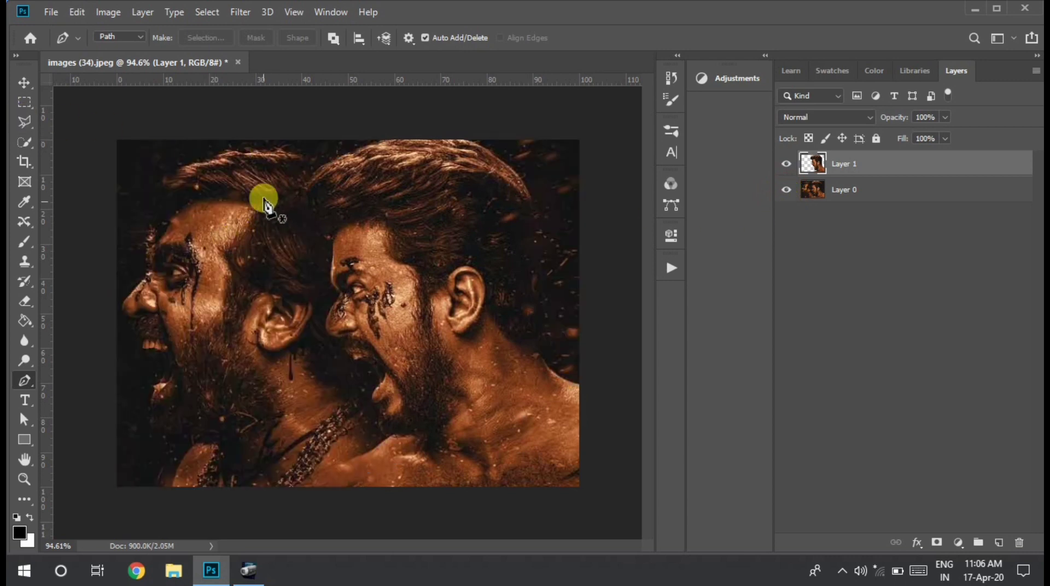
# Step: On Layer 0, start a pen path along the left man's hairline and forehead
pyautogui.click(857, 193)
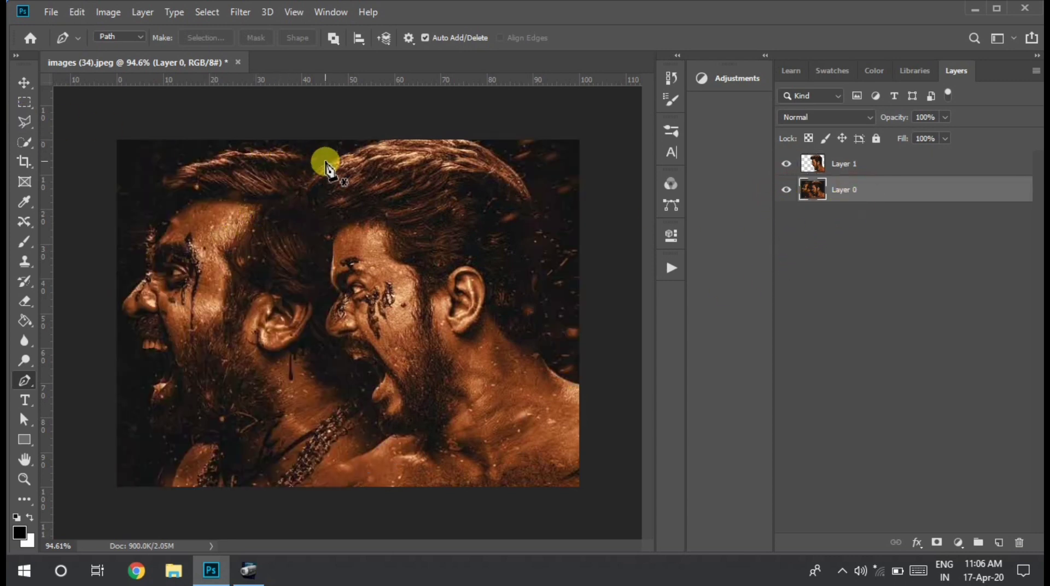
pyautogui.click(319, 165)
pyautogui.click(291, 154)
pyautogui.click(271, 149)
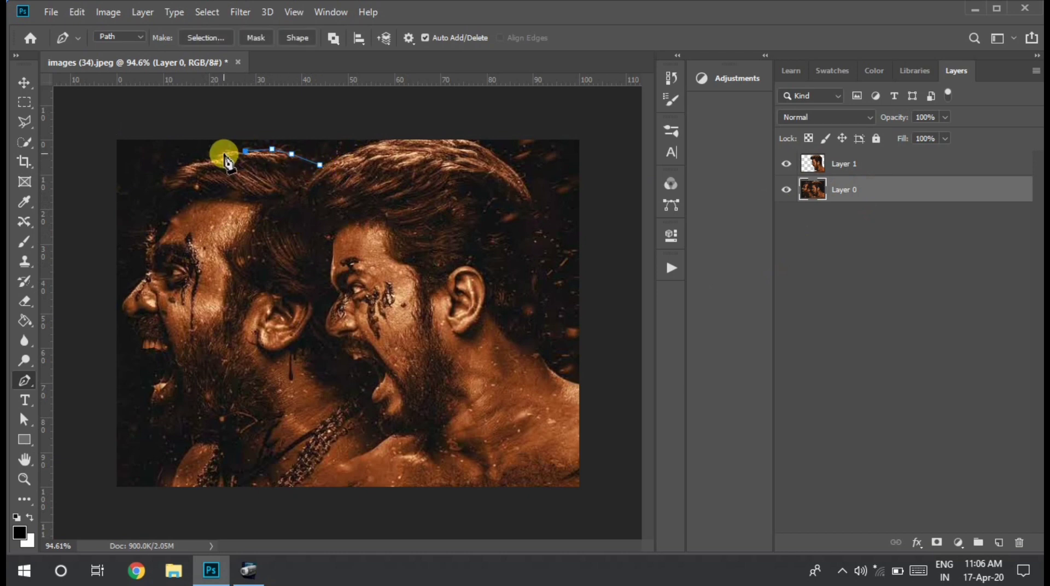
pyautogui.click(224, 153)
pyautogui.click(208, 158)
pyautogui.click(179, 166)
pyautogui.click(168, 184)
pyautogui.click(168, 193)
pyautogui.click(189, 198)
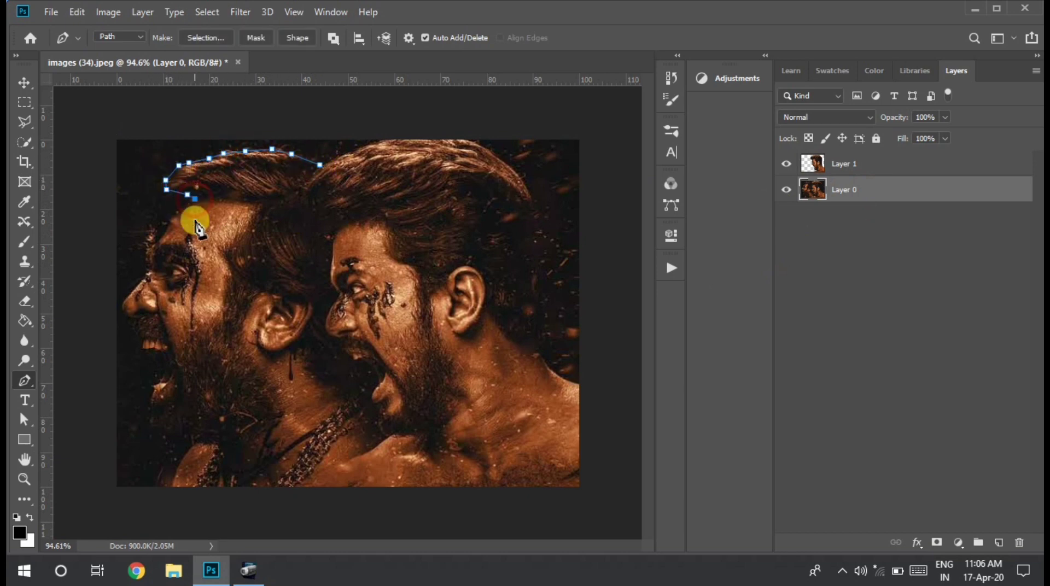
# Step: Zoom in on the forehead and add anchors down the face edge and brow
pyautogui.press('z')
pyautogui.moveTo(192, 236); pyautogui.dragTo(638, 215)
pyautogui.click(24, 380)
pyautogui.click(373, 336)
pyautogui.click(345, 367)
pyautogui.click(305, 408)
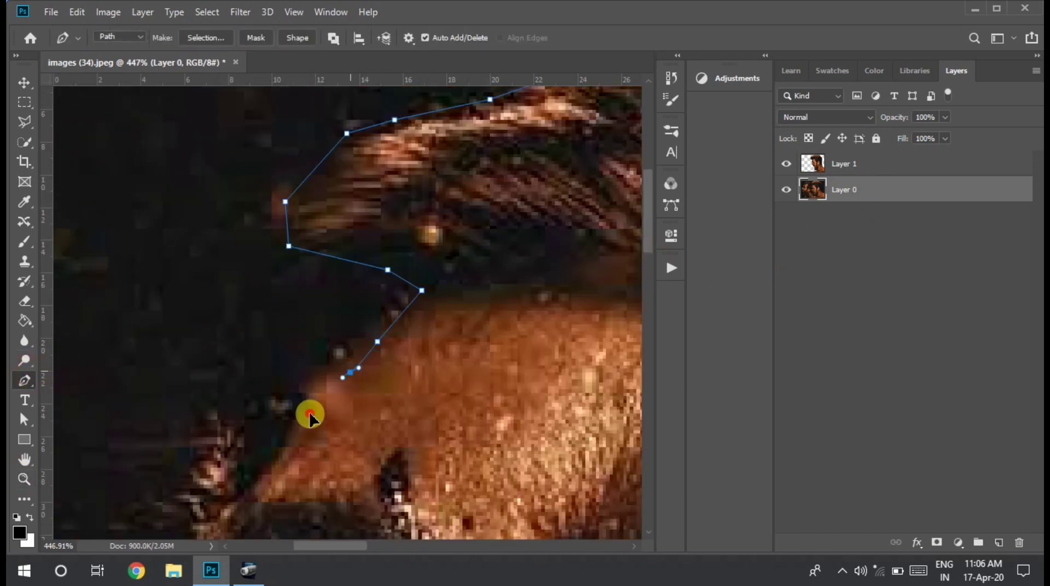
pyautogui.click(270, 442)
pyautogui.click(210, 490)
pyautogui.click(216, 319)
pyautogui.click(210, 357)
pyautogui.click(214, 388)
pyautogui.click(210, 424)
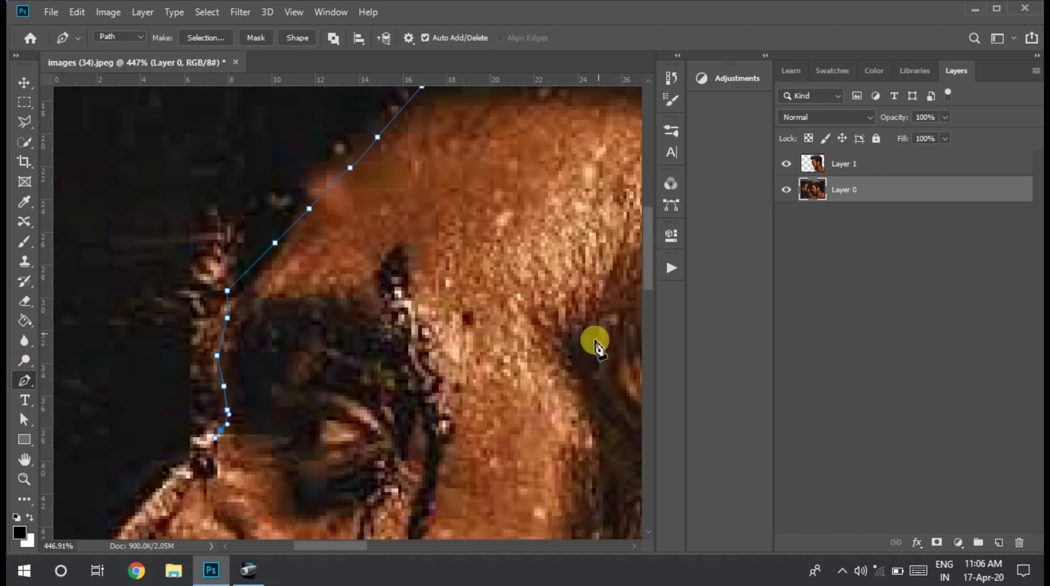
# Step: Continue the path below the brow and around the nose
pyautogui.scroll(-3, 593, 342)
pyautogui.click(183, 284)
pyautogui.click(108, 361)
pyautogui.click(84, 389)
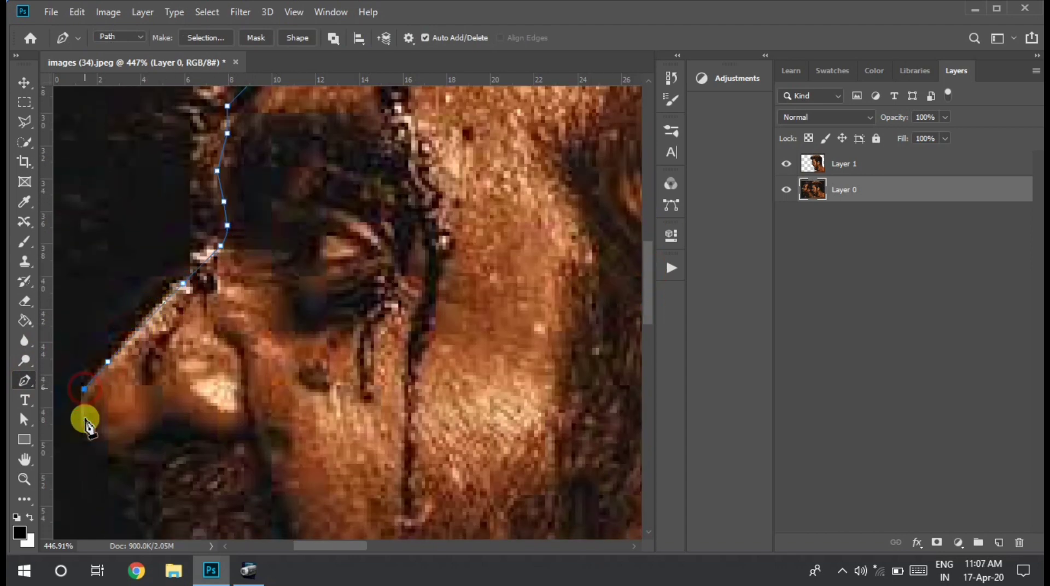
pyautogui.click(84, 426)
pyautogui.click(98, 451)
pyautogui.click(122, 463)
pyautogui.click(159, 464)
# Step: Trace the path below the nose and down past the open mouth
pyautogui.scroll(-3, 651, 285)
pyautogui.click(153, 306)
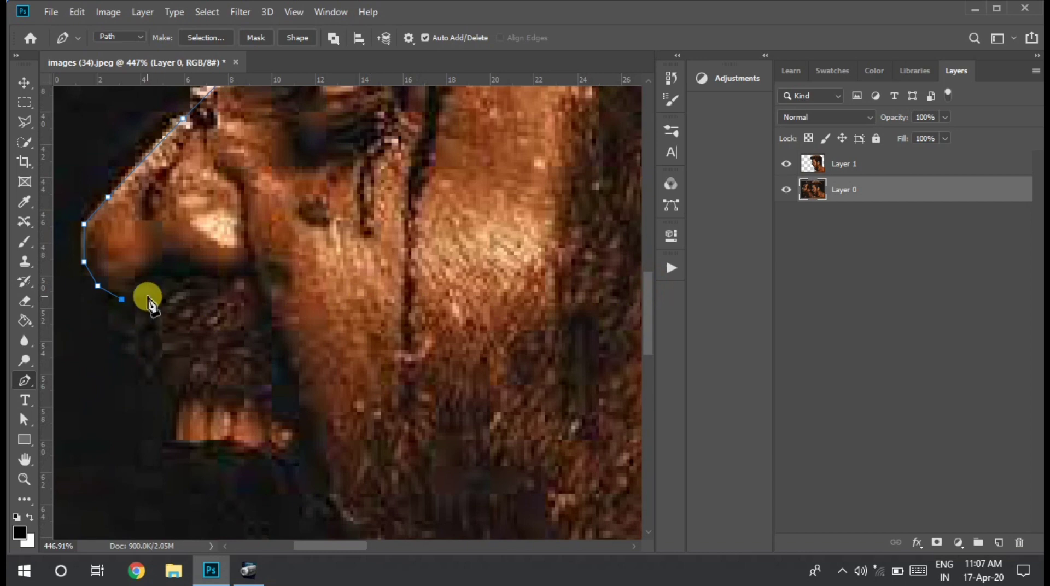
pyautogui.click(169, 346)
pyautogui.click(162, 374)
pyautogui.click(174, 393)
pyautogui.click(179, 408)
pyautogui.click(180, 442)
pyautogui.click(169, 445)
# Step: Trace the path along the lip and down the chin
pyautogui.scroll(-2, 644, 323)
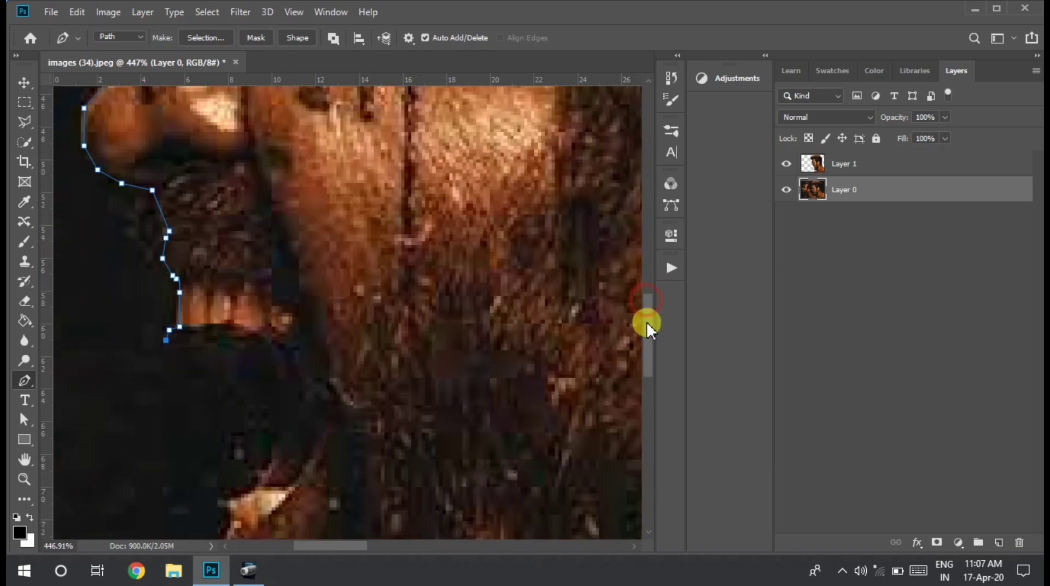
pyautogui.scroll(-2, 644, 323)
pyautogui.click(231, 227)
pyautogui.click(271, 258)
pyautogui.click(282, 289)
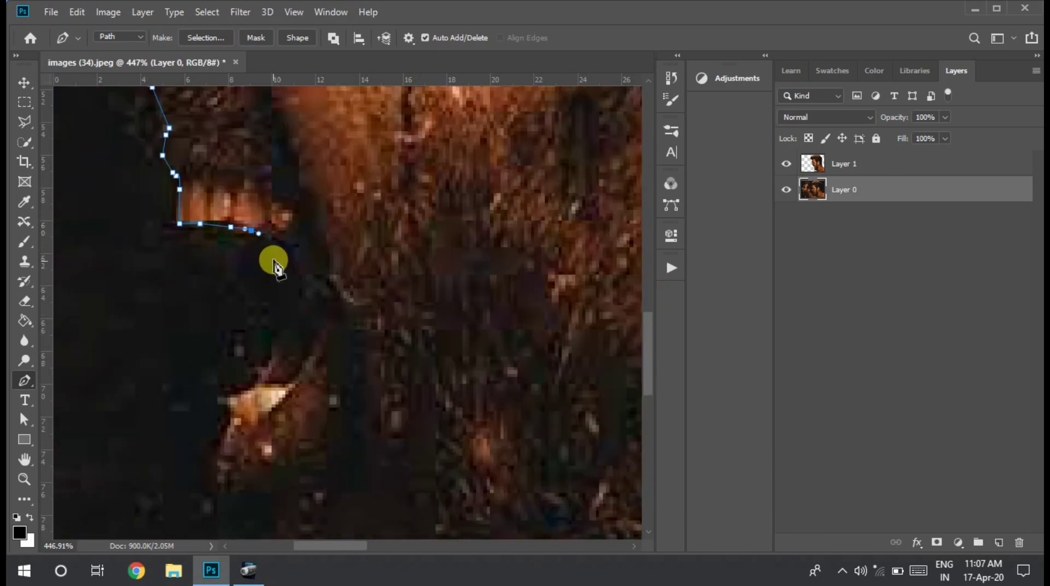
pyautogui.click(281, 322)
pyautogui.click(268, 366)
pyautogui.click(224, 394)
# Step: Zoom out to see both faces and extend the path along the jaw
pyautogui.scroll(-3, 644, 375)
pyautogui.scroll(-1, 644, 375)
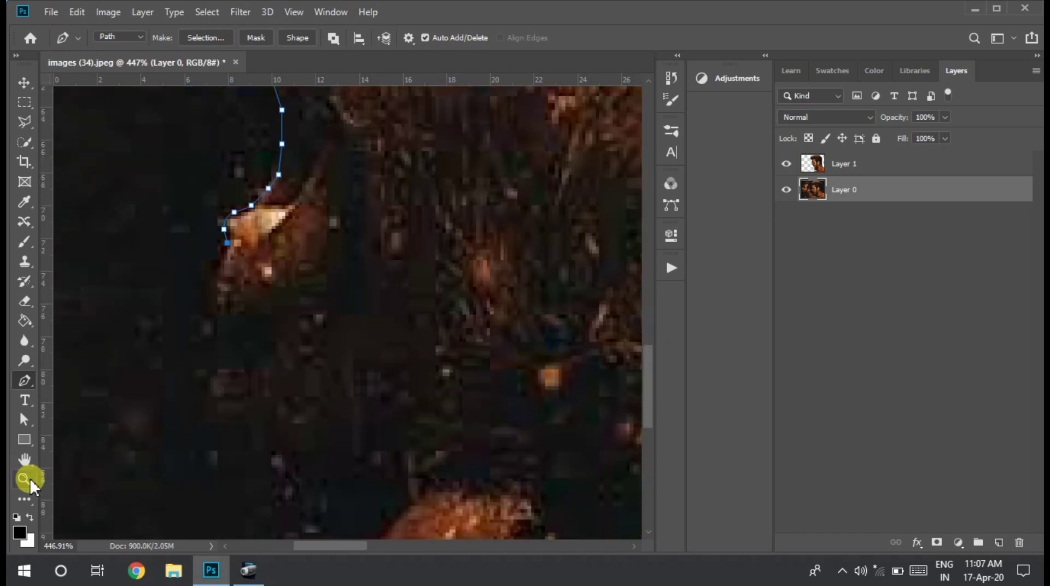
pyautogui.doubleClick(24, 478)
pyautogui.moveTo(106, 406)
pyautogui.mouseDown()
pyautogui.moveTo(114, 425)
pyautogui.moveTo(82, 421)
pyautogui.mouseUp()
pyautogui.click(24, 380)
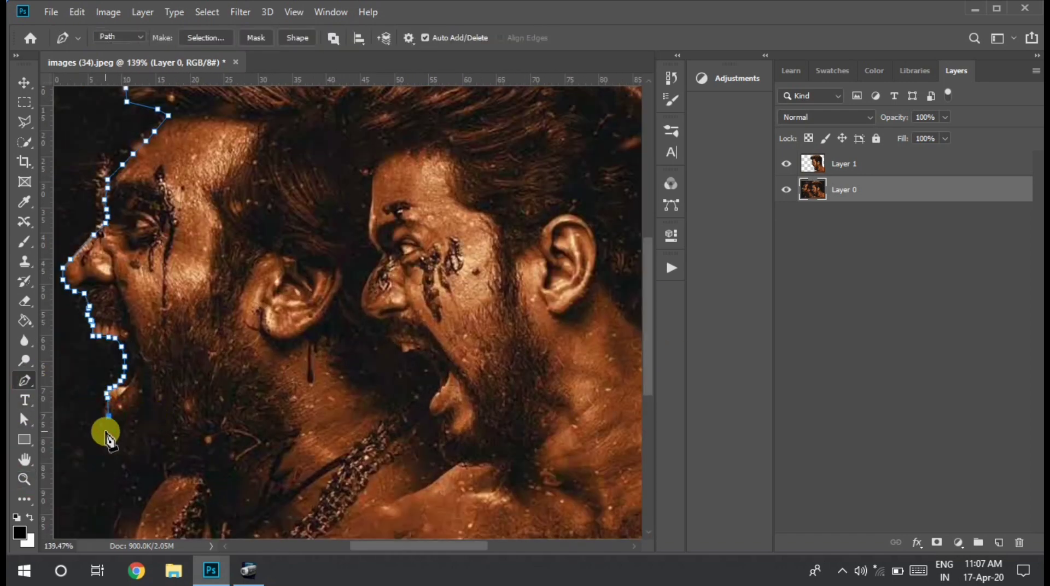
pyautogui.click(110, 441)
pyautogui.click(128, 464)
pyautogui.click(188, 478)
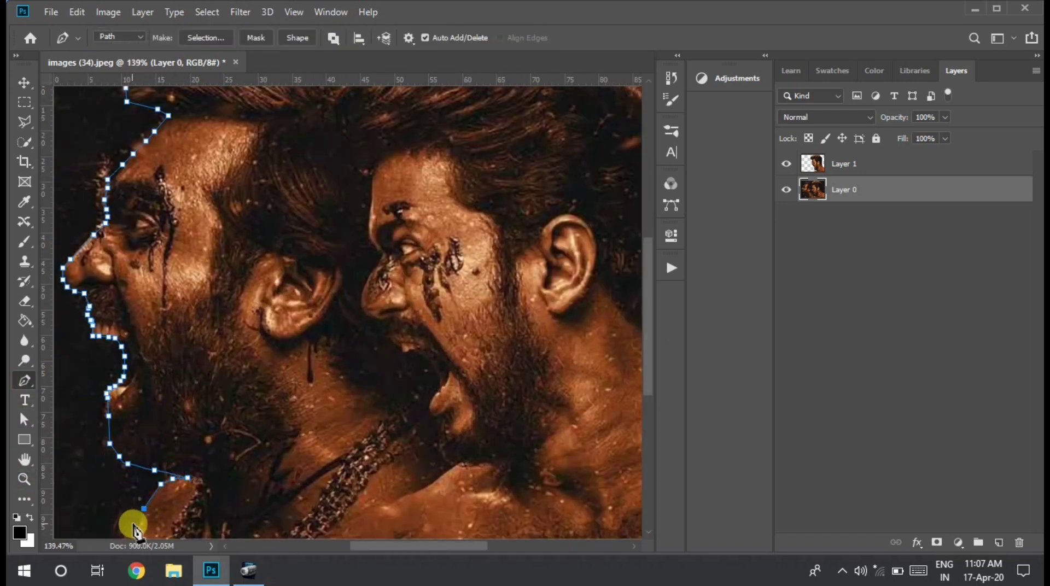
# Step: Run the path below the image edge, up the neck, and close it
pyautogui.scroll(-3, 297, 412)
pyautogui.click(352, 440)
pyautogui.click(404, 351)
pyautogui.click(365, 200)
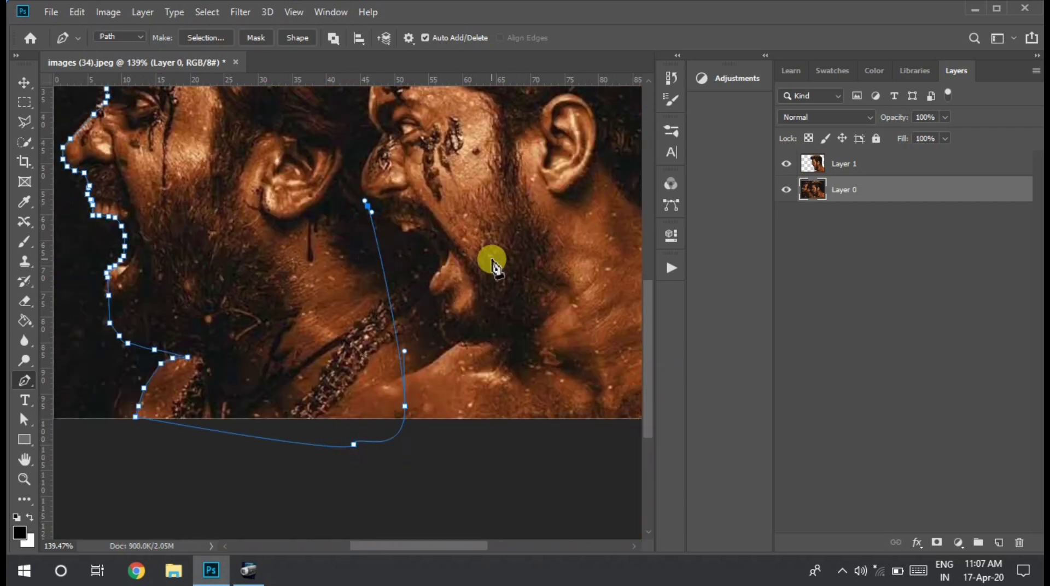
pyautogui.scroll(4, 629, 271)
pyautogui.scroll(2, 629, 272)
pyautogui.click(373, 388)
pyautogui.click(365, 246)
pyautogui.click(353, 204)
# Step: Convert the path to a selection, copy it to Layer 2, and hide Layer 0
pyautogui.rightClick(292, 216)
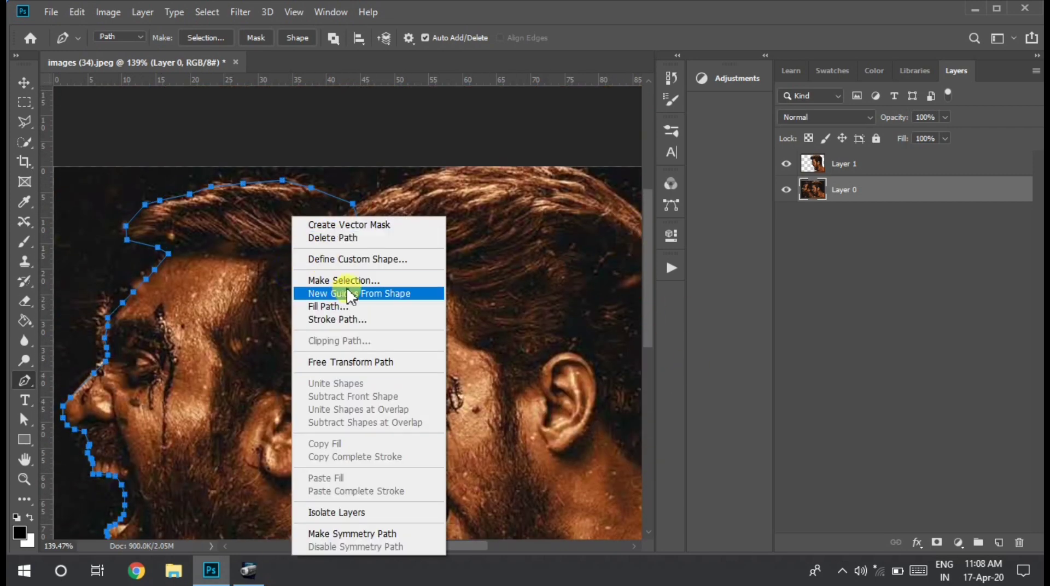
pyautogui.click(361, 287)
pyautogui.press('Return')
pyautogui.hotkey('ctrl', 'j')
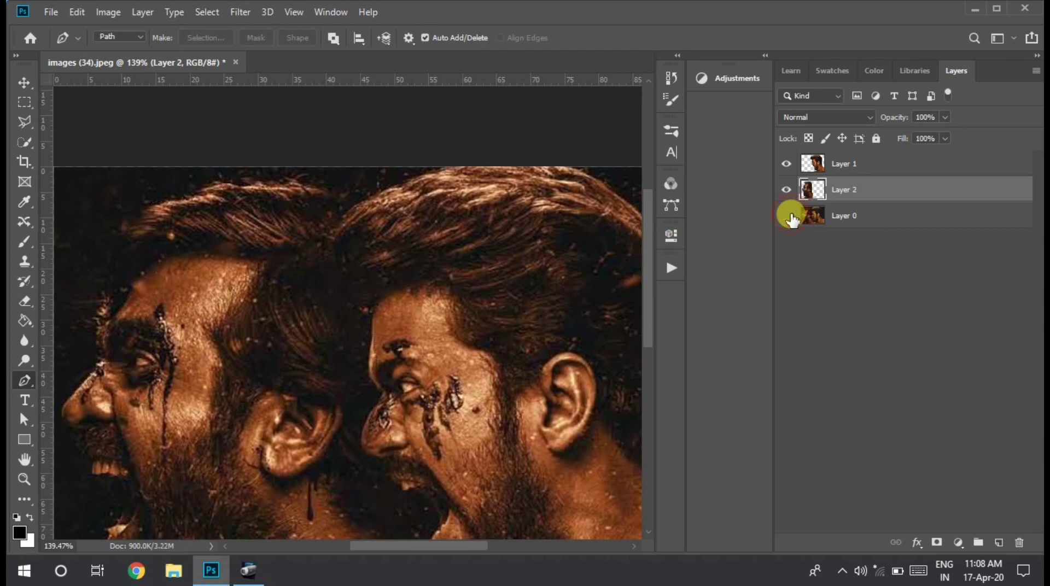
pyautogui.click(787, 217)
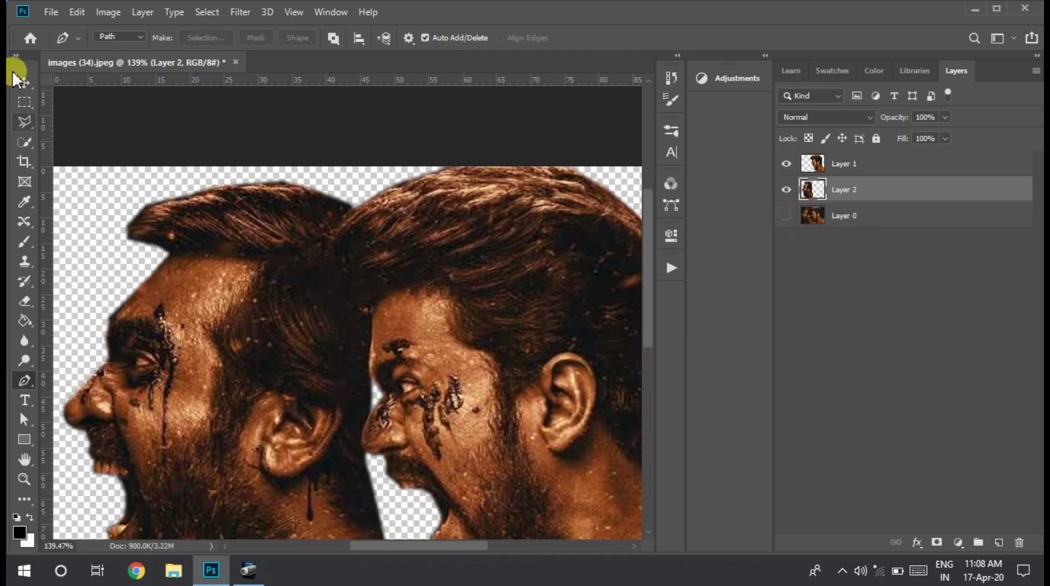
# Step: Move the left head on Layer 2 so it sits against the right head
pyautogui.click(24, 82)
pyautogui.moveTo(286, 359); pyautogui.dragTo(251, 361)
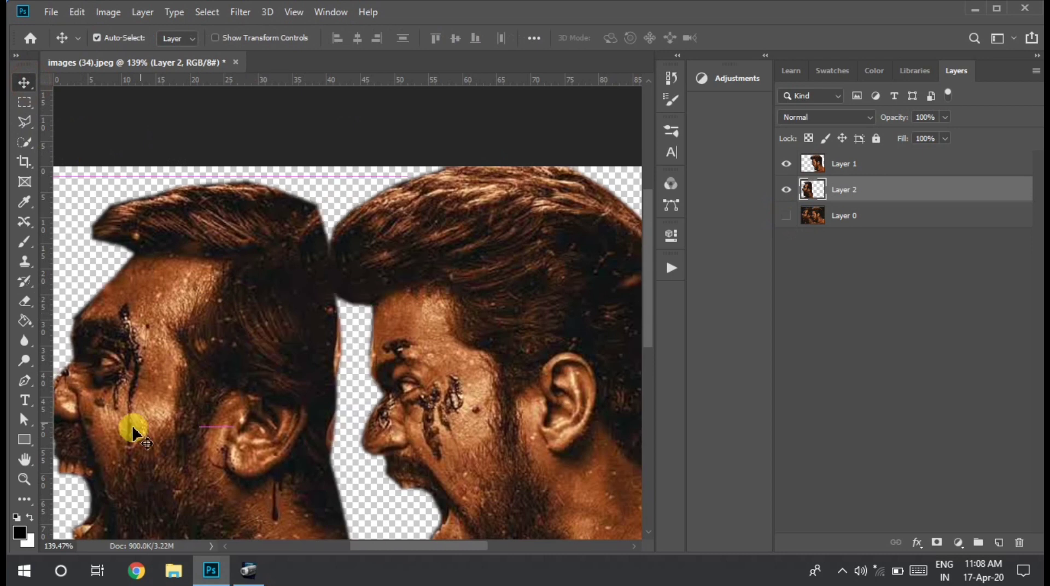
pyautogui.click(24, 480)
pyautogui.moveTo(323, 359); pyautogui.dragTo(281, 379)
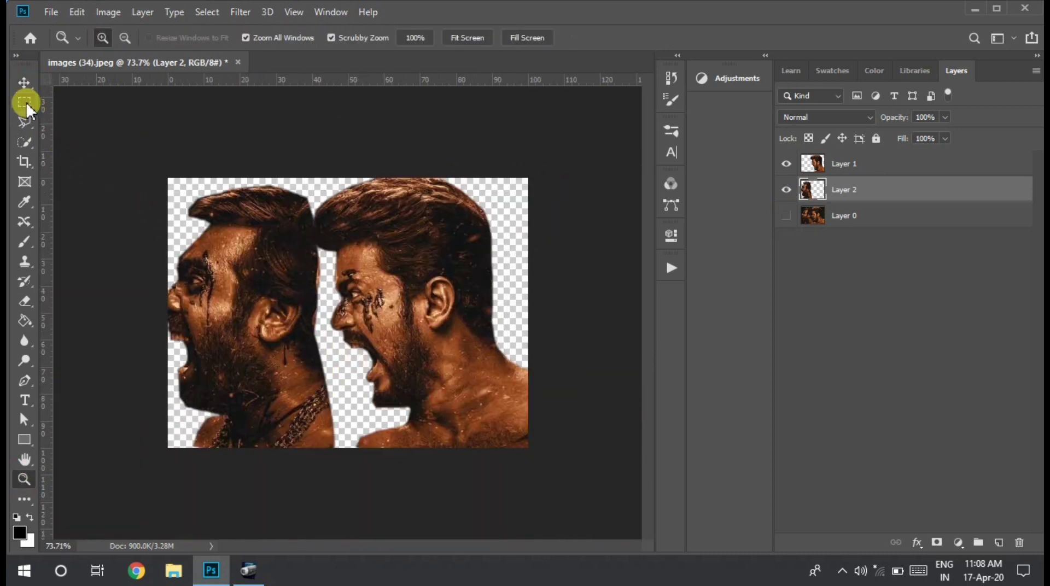
pyautogui.click(24, 83)
pyautogui.moveTo(250, 305)
pyautogui.mouseDown()
pyautogui.moveTo(262, 305)
pyautogui.moveTo(261, 325)
pyautogui.mouseUp()
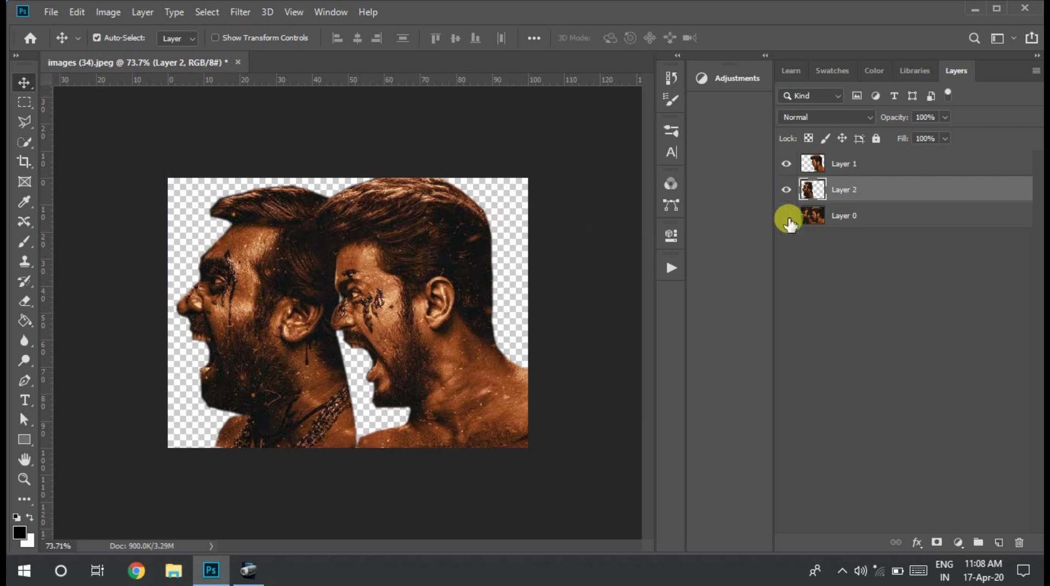
# Step: Hide the original image layer and set the Save As file type to PNG
pyautogui.click(789, 219)
pyautogui.scroll(2, 348, 313)
pyautogui.click(50, 11)
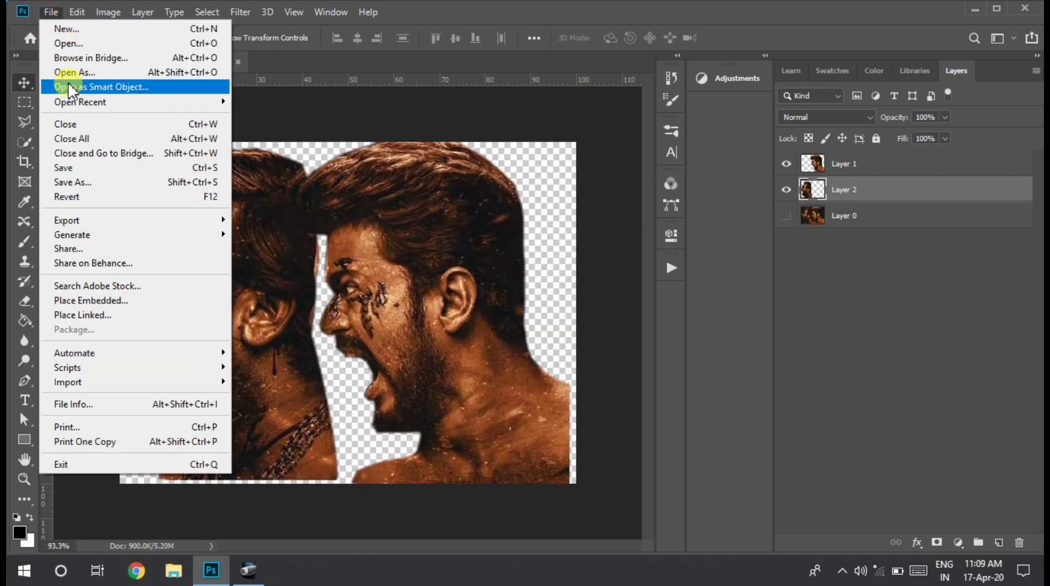
pyautogui.click(88, 182)
pyautogui.write('GGH')
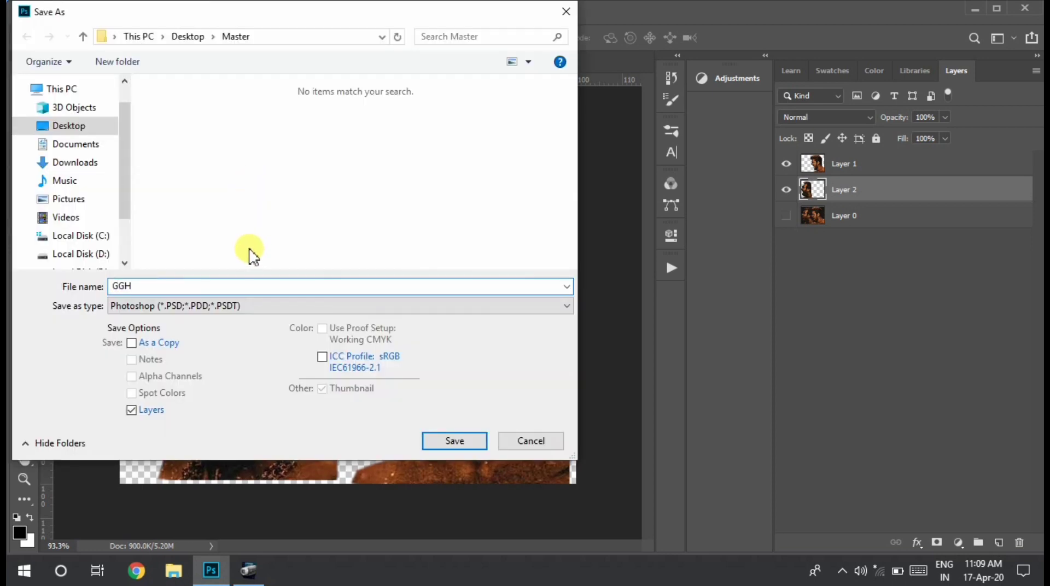
pyautogui.click(269, 305)
pyautogui.click(281, 424)
pyautogui.click(284, 305)
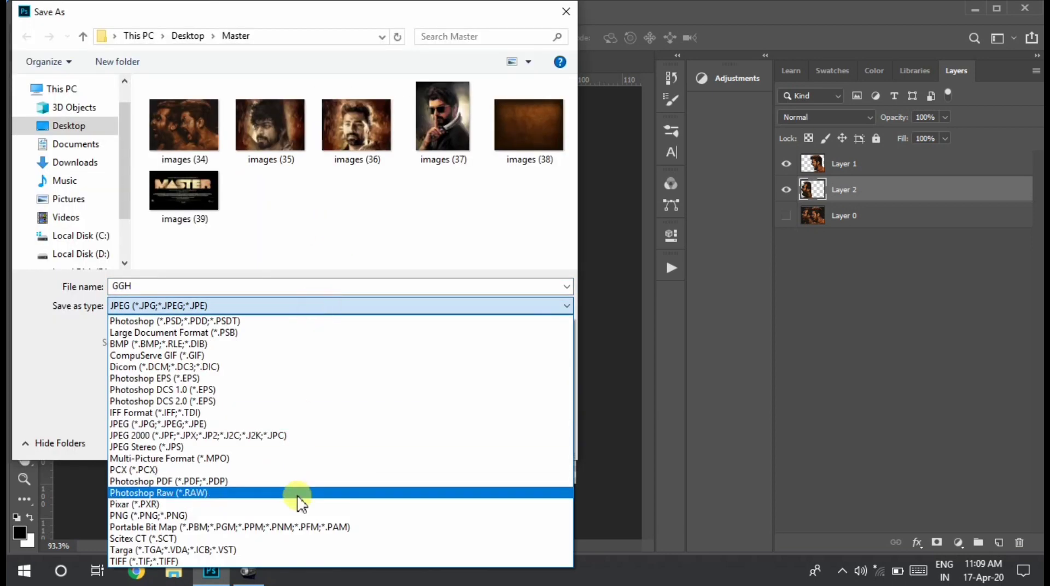
pyautogui.click(285, 517)
# Step: Save the file as GGH and close the document without saving changes
pyautogui.doubleClick(166, 286)
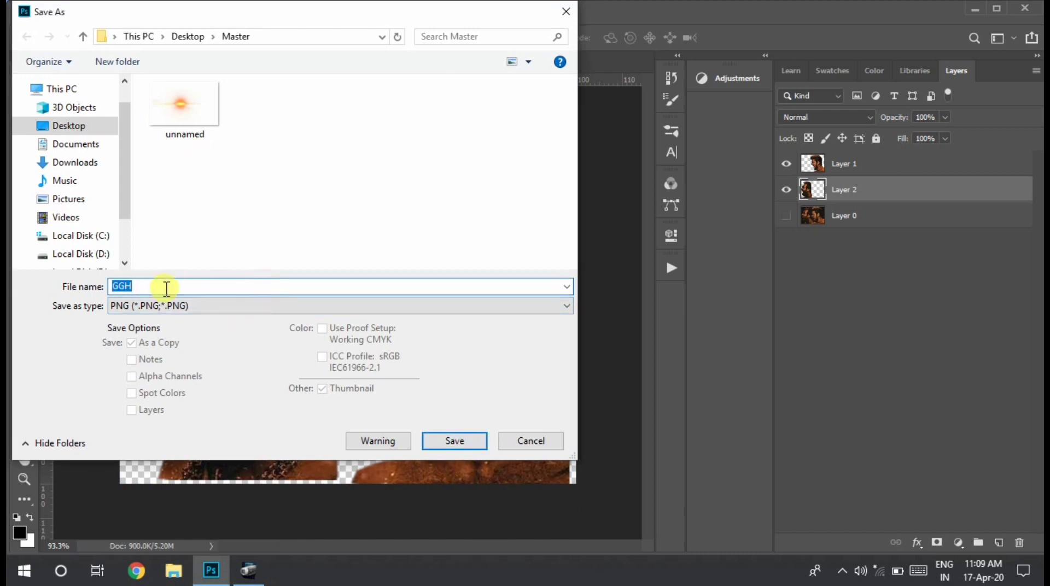
pyautogui.press('Return')
pyautogui.press('Return')
pyautogui.click(237, 62)
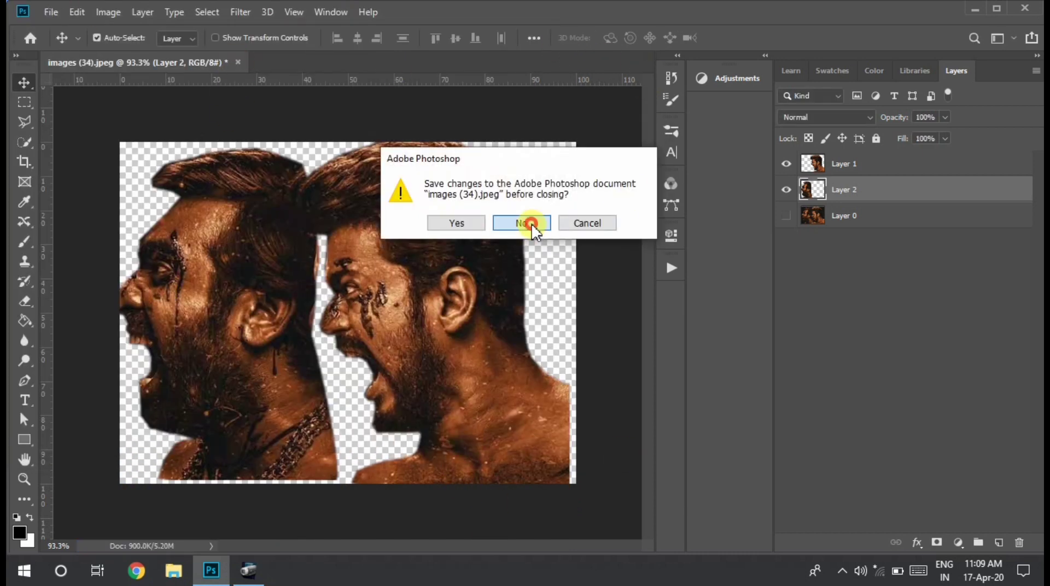
pyautogui.click(526, 224)
# Step: Open images (35) and images (36) together from the Master folder
pyautogui.click(50, 226)
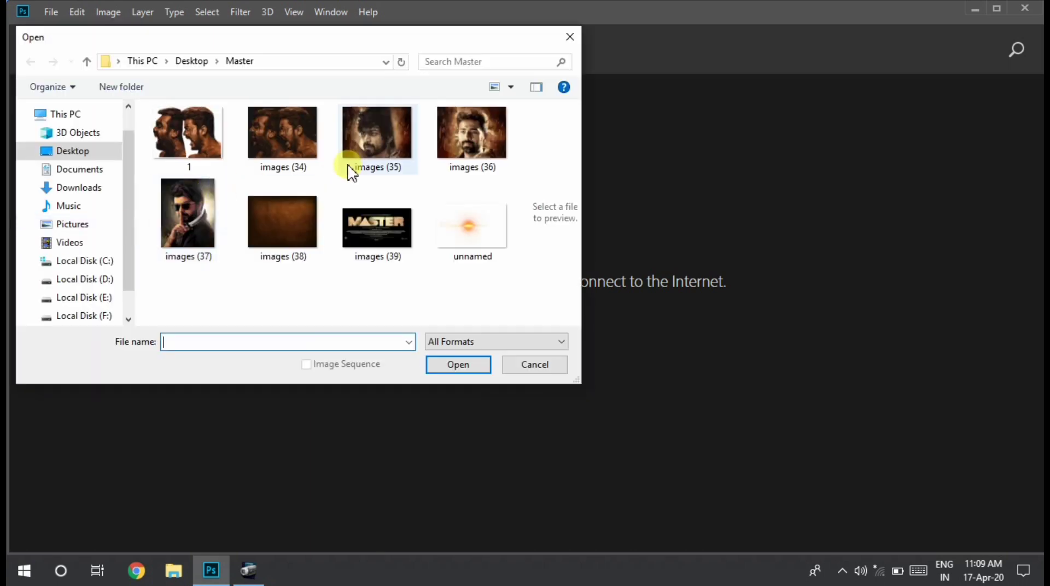
pyautogui.click(368, 140)
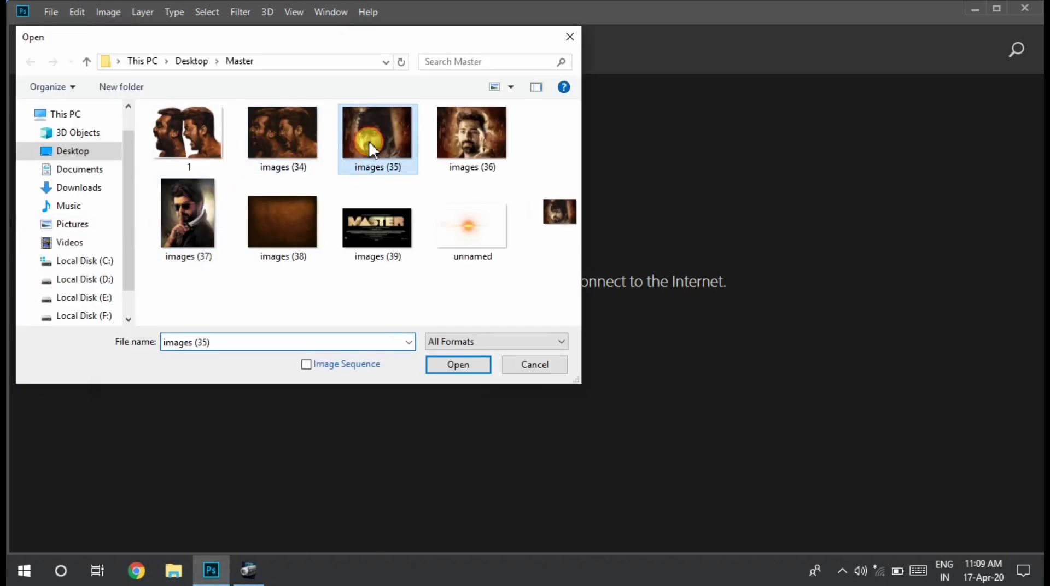
pyautogui.keyDown('ctrl'); pyautogui.click(464, 142); pyautogui.keyUp('ctrl')
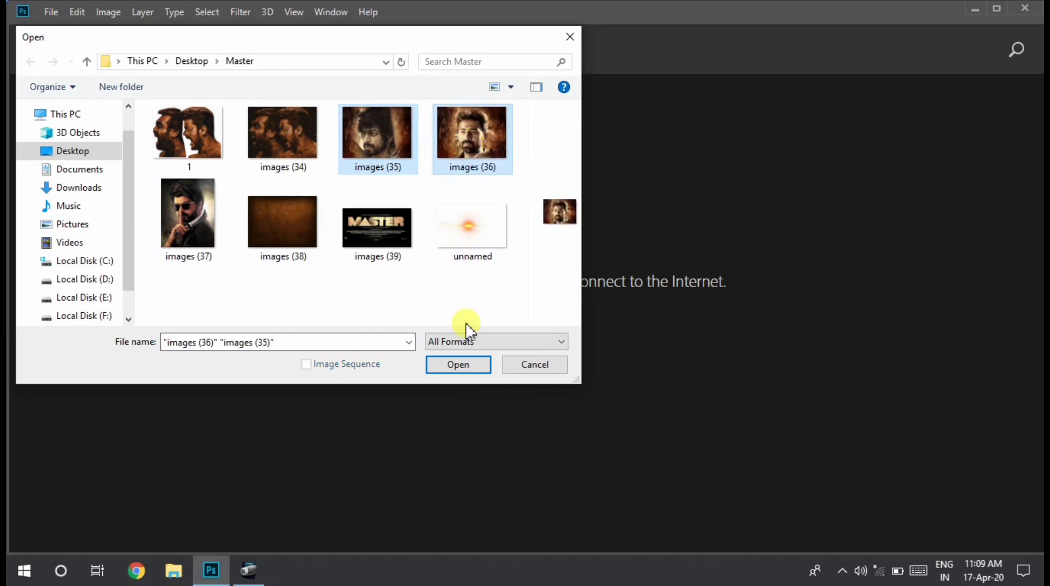
pyautogui.click(457, 364)
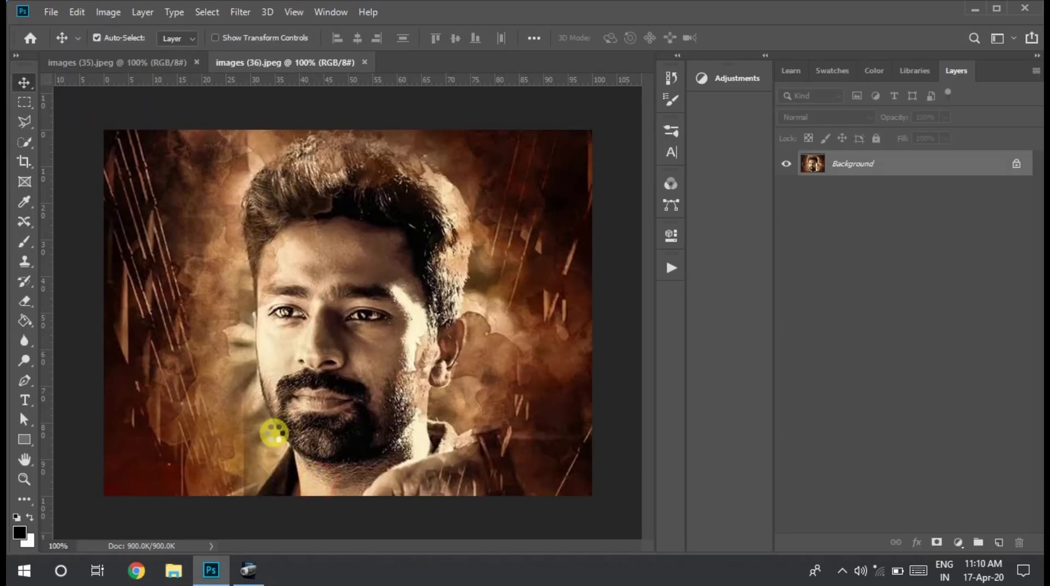
# Step: Undo the accidental move of the images (36) portrait and zoom in on it
pyautogui.moveTo(273, 434); pyautogui.dragTo(306, 481)
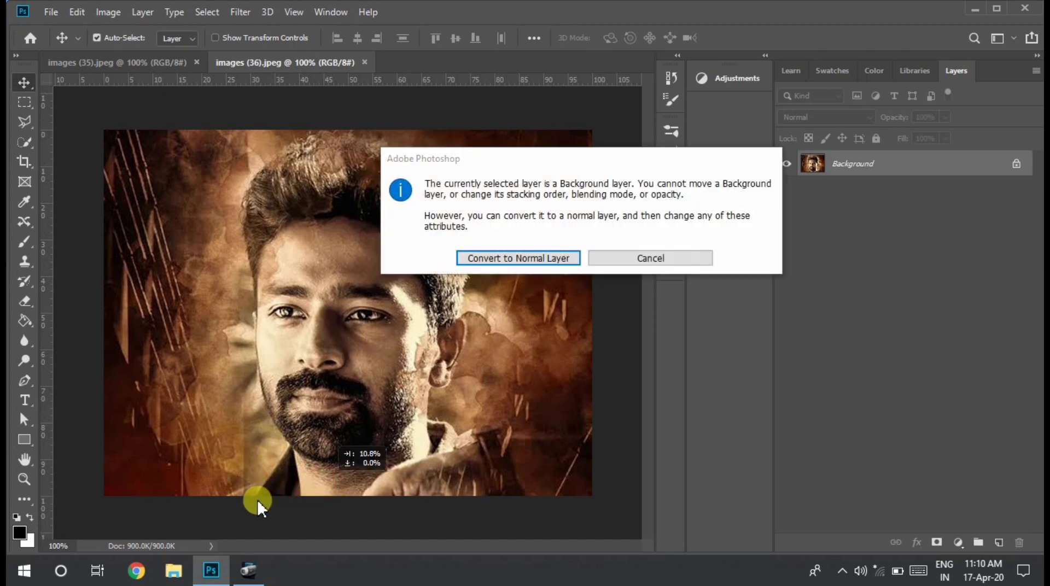
pyautogui.click(533, 258)
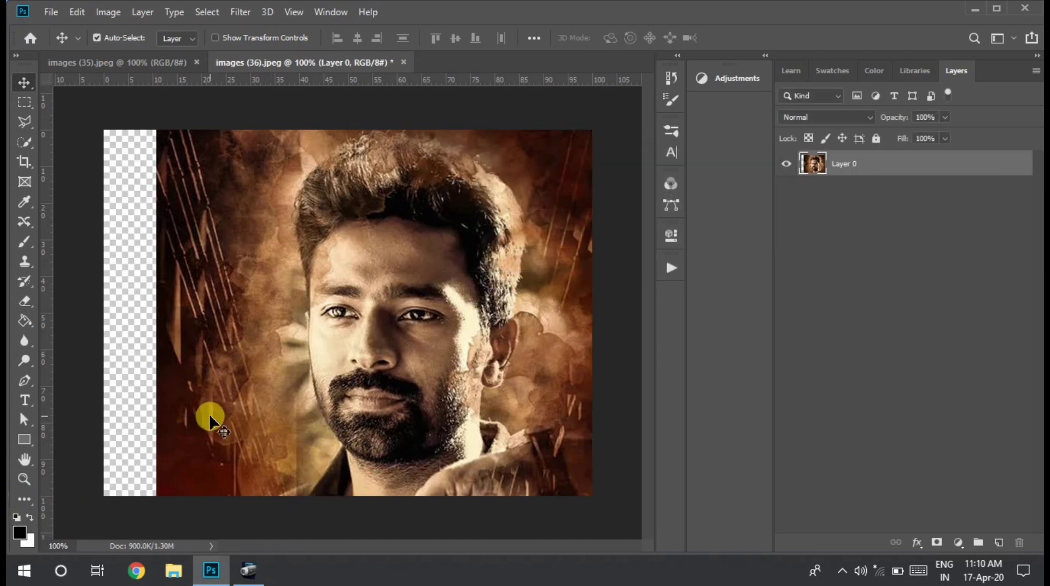
pyautogui.hotkey('ctrl', 'z')
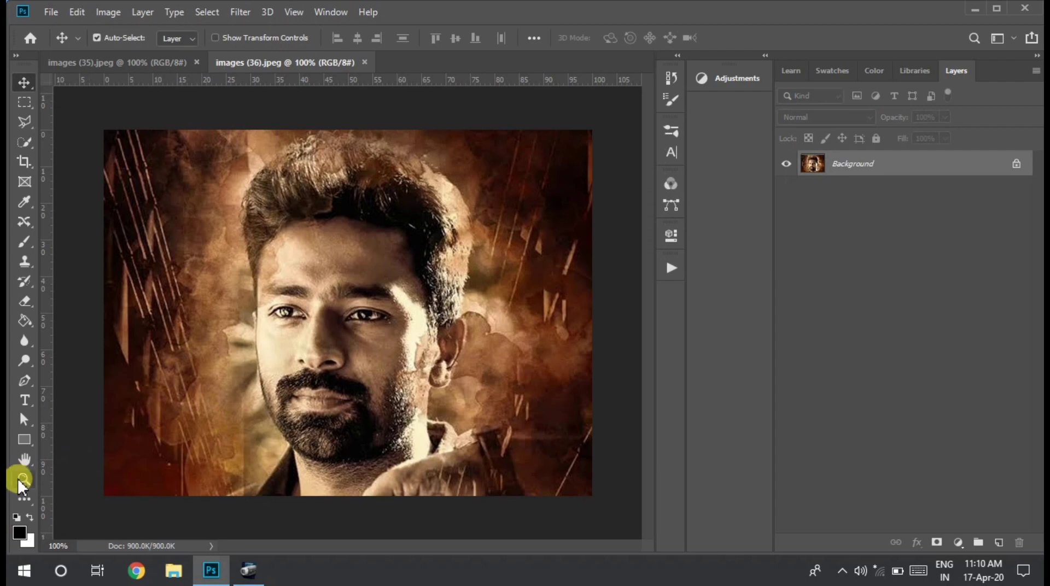
pyautogui.click(21, 480)
pyautogui.moveTo(175, 534)
pyautogui.mouseDown()
pyautogui.moveTo(538, 417)
pyautogui.moveTo(490, 395)
pyautogui.moveTo(406, 489)
pyautogui.mouseUp()
# Step: Zoom in and trace a pen path around the man's neck, jawline and cheek in images (36)
pyautogui.click(274, 503)
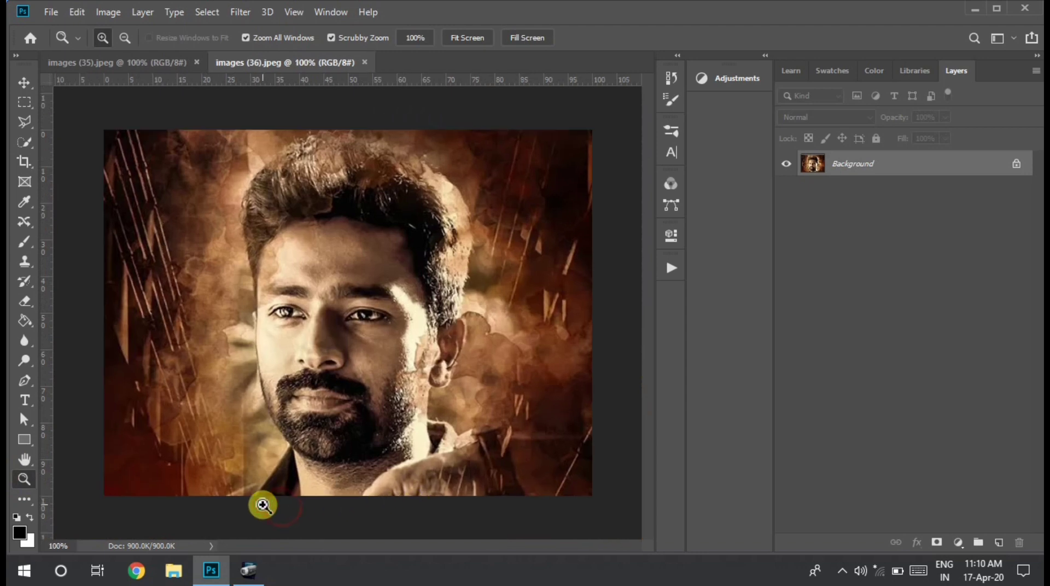
pyautogui.moveTo(649, 340); pyautogui.dragTo(650, 379)
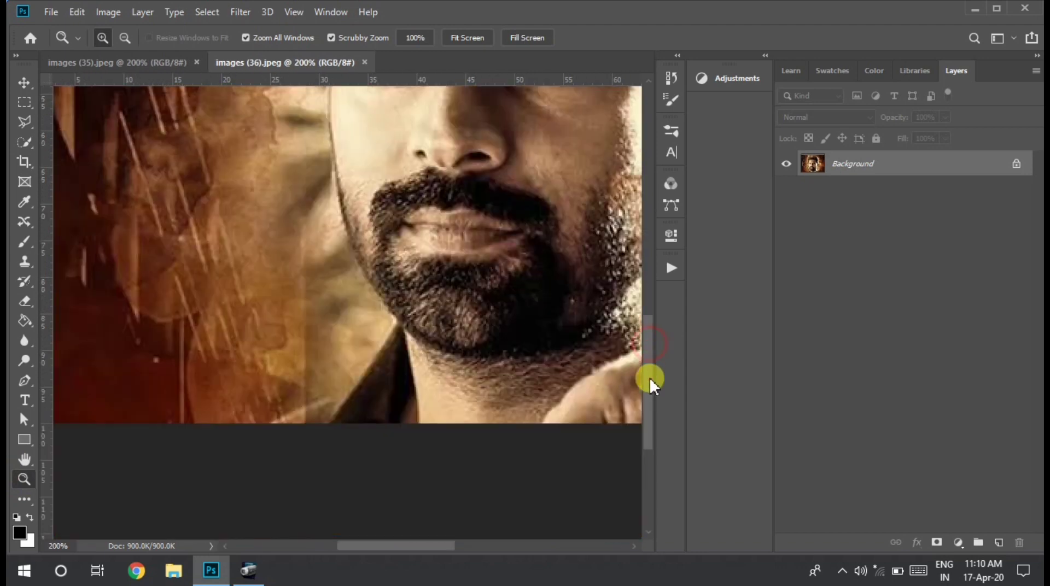
pyautogui.click(26, 381)
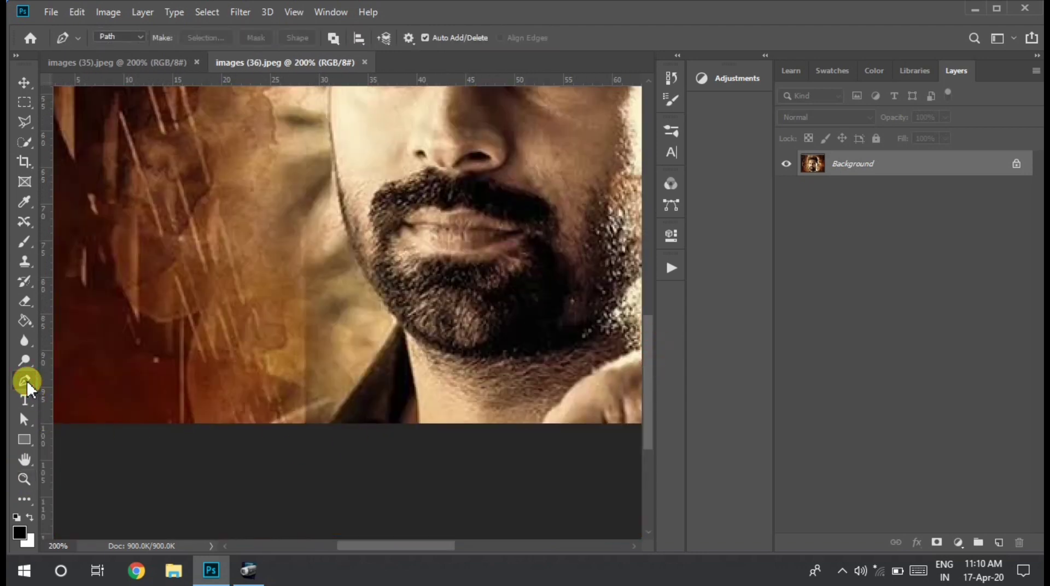
pyautogui.click(265, 427)
pyautogui.click(298, 414)
pyautogui.click(339, 405)
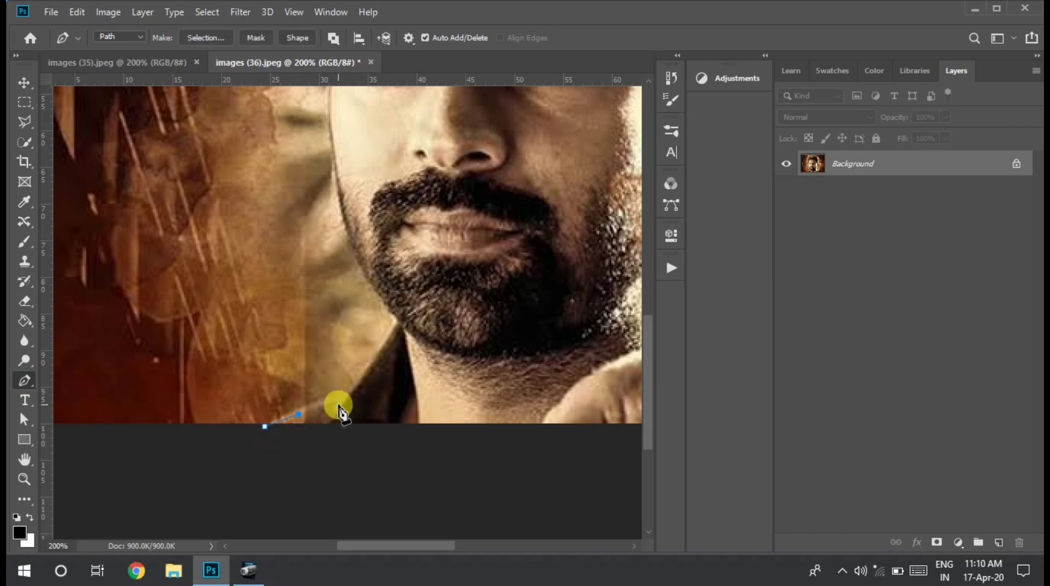
pyautogui.click(381, 348)
pyautogui.click(399, 323)
pyautogui.click(375, 294)
pyautogui.click(328, 116)
pyautogui.click(328, 100)
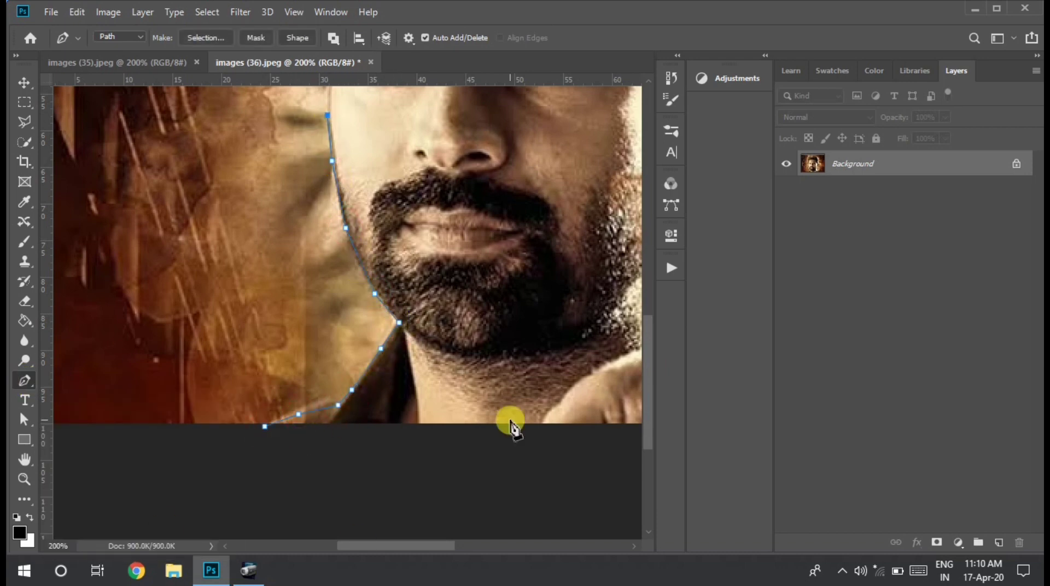
# Step: Continue the path up the face edge to the hairline and along the top of the hair
pyautogui.moveTo(648, 350); pyautogui.dragTo(644, 267)
pyautogui.click(327, 337)
pyautogui.click(317, 296)
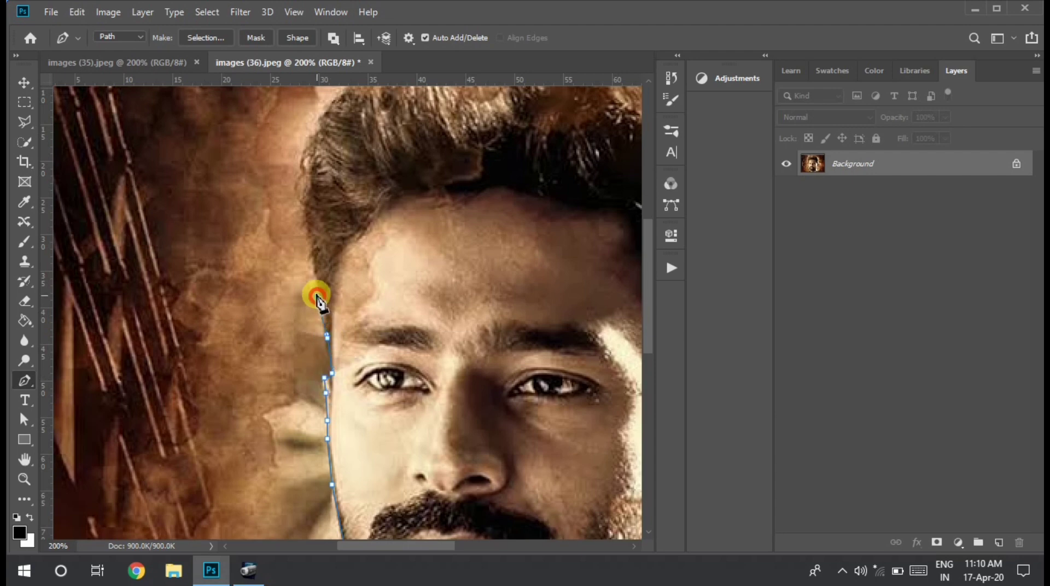
pyautogui.click(309, 244)
pyautogui.click(308, 199)
pyautogui.click(322, 115)
pyautogui.moveTo(647, 358); pyautogui.dragTo(647, 324)
pyautogui.click(363, 236)
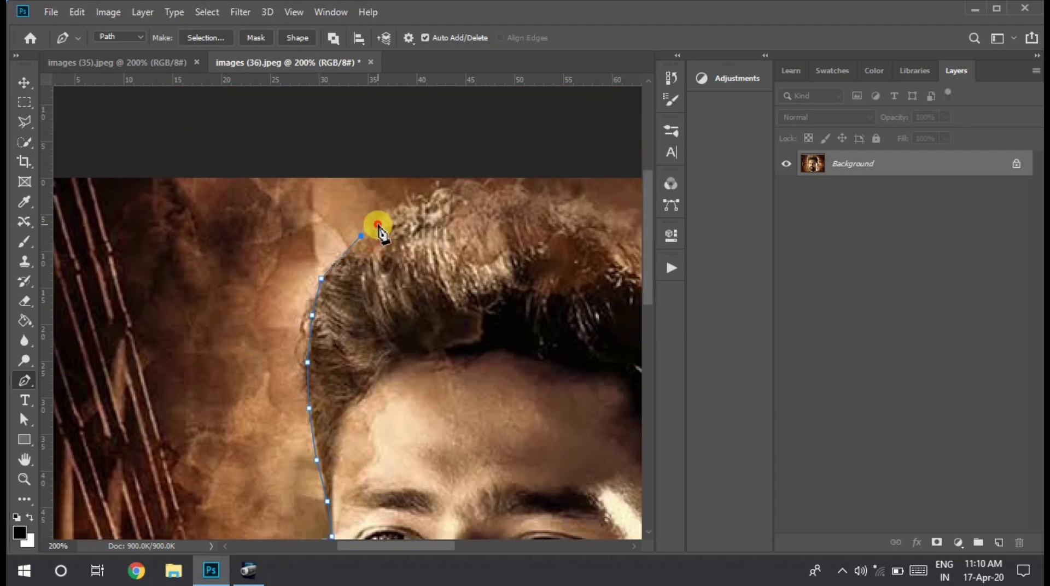
pyautogui.click(411, 207)
pyautogui.click(463, 190)
pyautogui.click(529, 189)
pyautogui.click(581, 204)
pyautogui.moveTo(422, 545); pyautogui.dragTo(480, 545)
# Step: Trace the path down the right edge of the man's hair
pyautogui.click(351, 227)
pyautogui.click(387, 255)
pyautogui.click(427, 276)
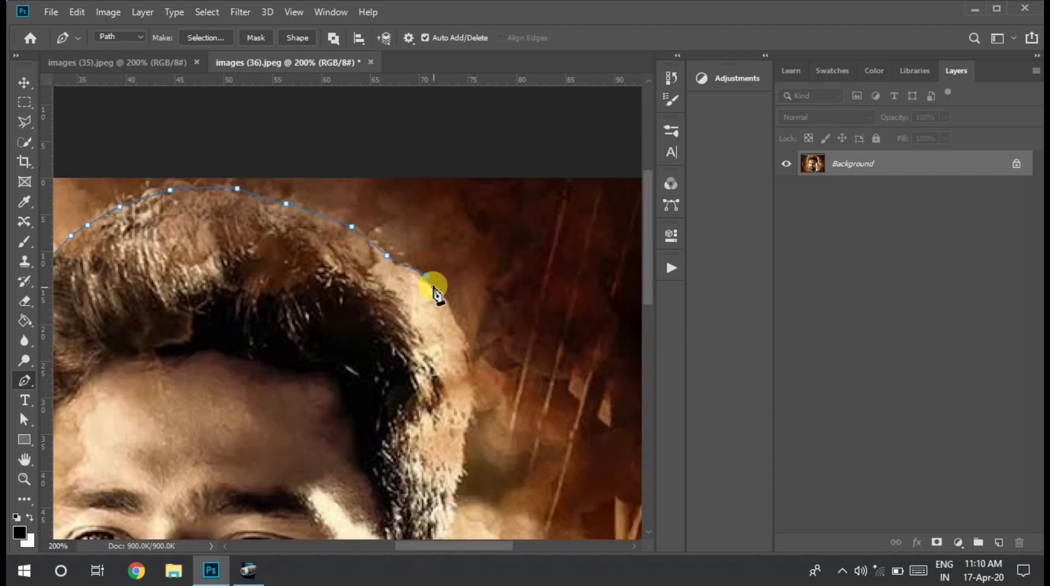
pyautogui.click(450, 309)
pyautogui.click(462, 339)
pyautogui.click(468, 365)
pyautogui.click(468, 414)
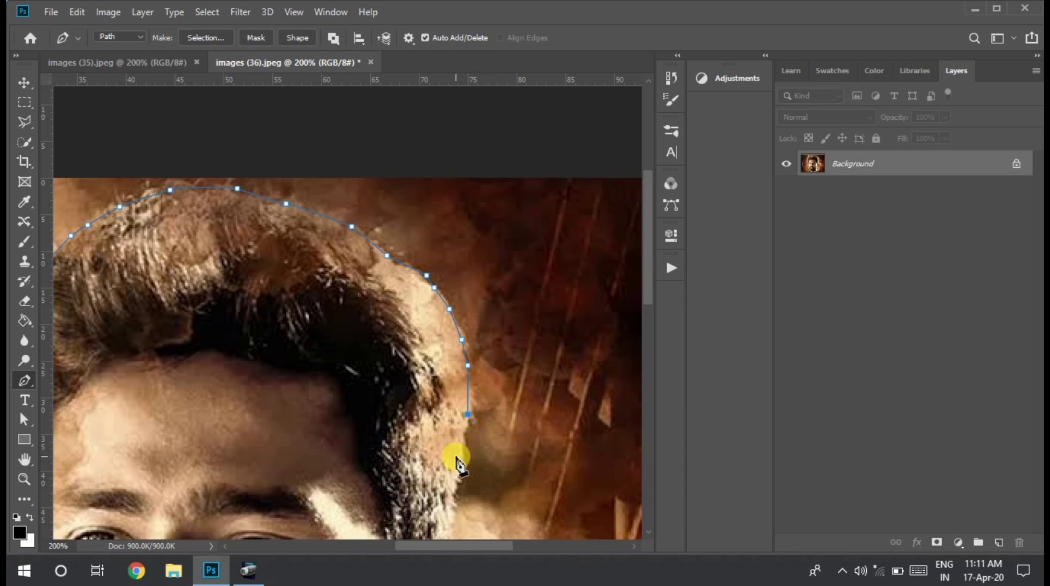
pyautogui.moveTo(648, 252); pyautogui.dragTo(648, 300)
# Step: Finish the path past the ear and along the shoulder to the image bottom
pyautogui.click(454, 342)
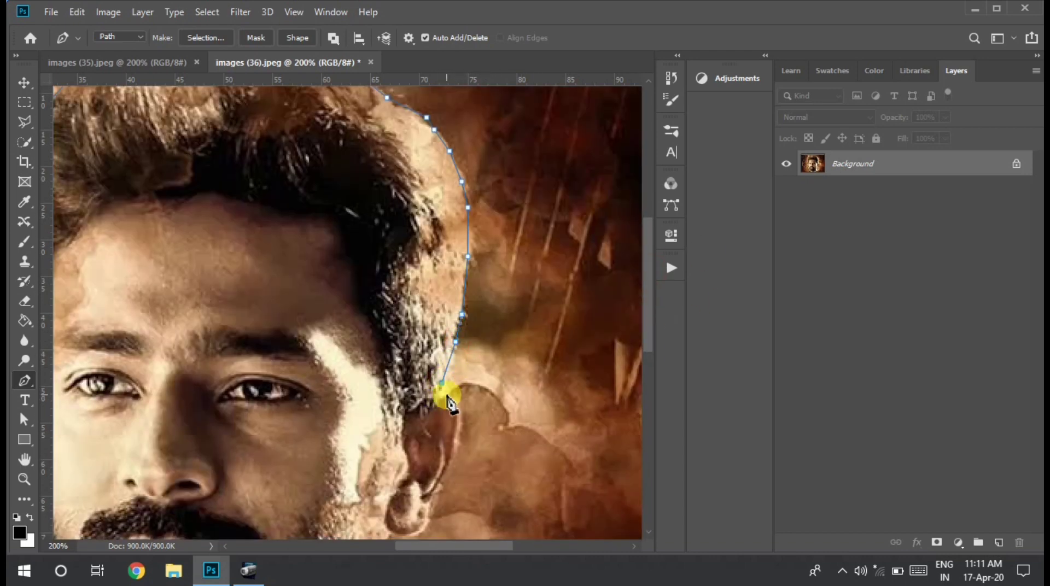
pyautogui.click(460, 423)
pyautogui.click(458, 440)
pyautogui.click(450, 469)
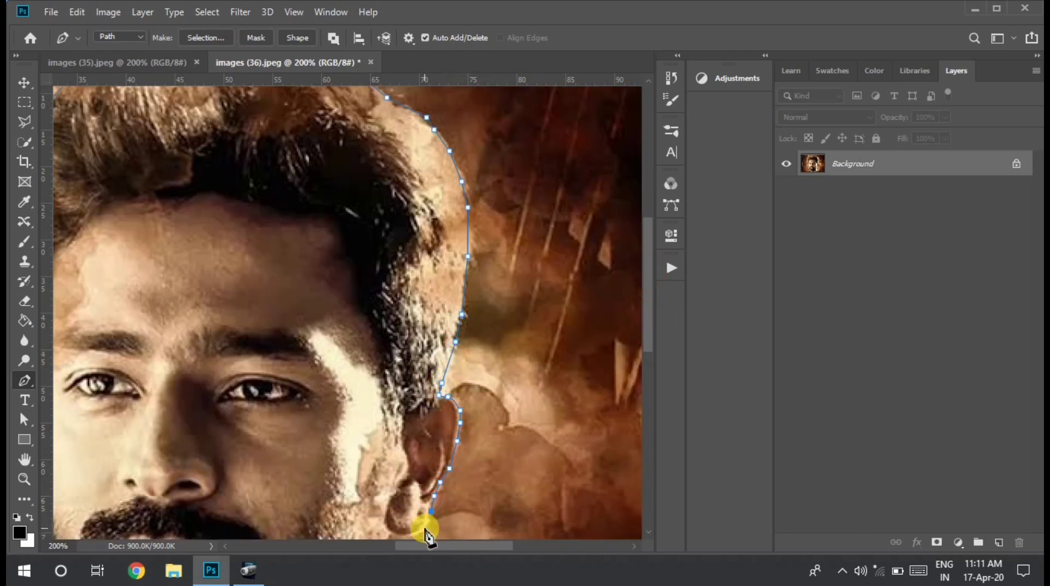
pyautogui.moveTo(645, 316); pyautogui.dragTo(645, 376)
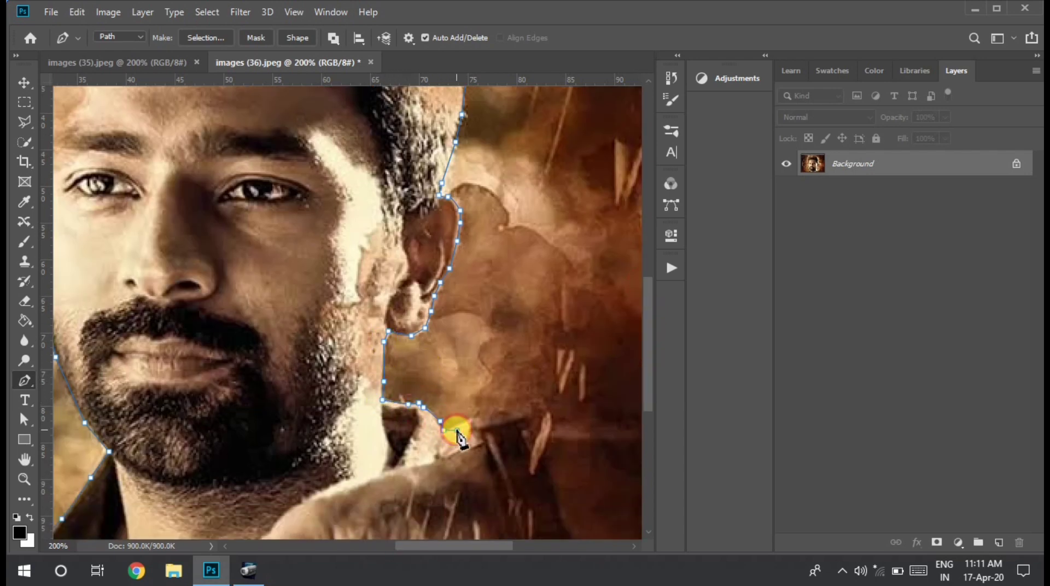
pyautogui.moveTo(648, 343); pyautogui.dragTo(648, 393)
pyautogui.click(511, 268)
pyautogui.click(536, 290)
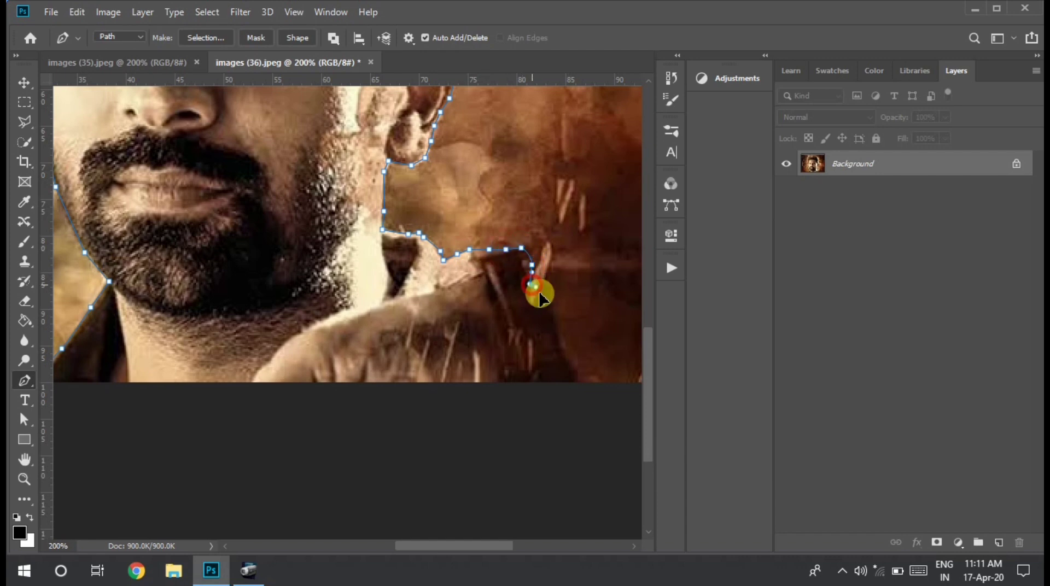
pyautogui.click(558, 328)
pyautogui.click(581, 375)
pyautogui.moveTo(464, 545); pyautogui.dragTo(408, 546)
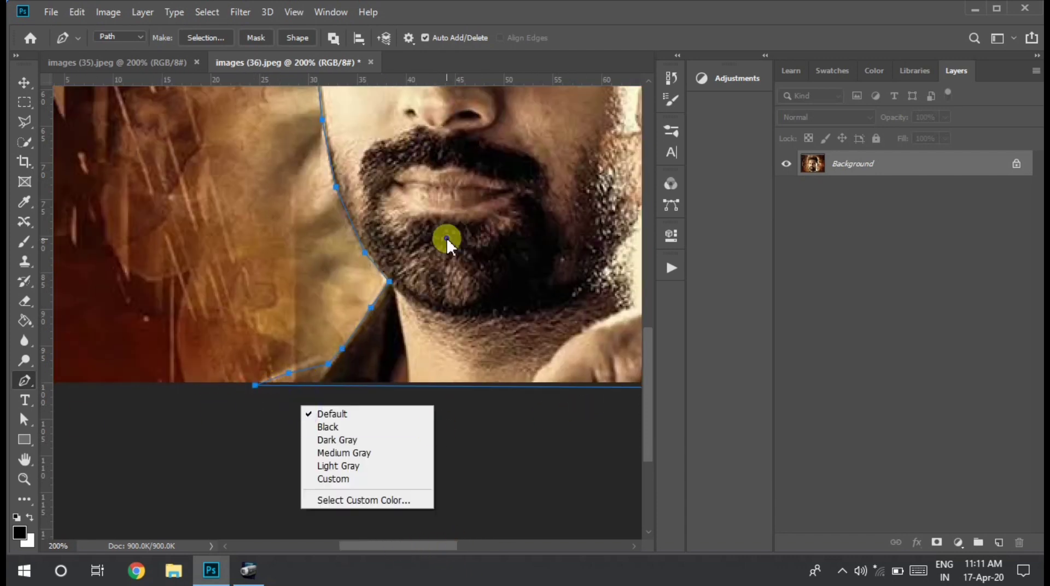
# Step: Copy the traced man onto Layer 1, hide Background, and save as PNG named 2
pyautogui.hotkey('ctrl', 'j')
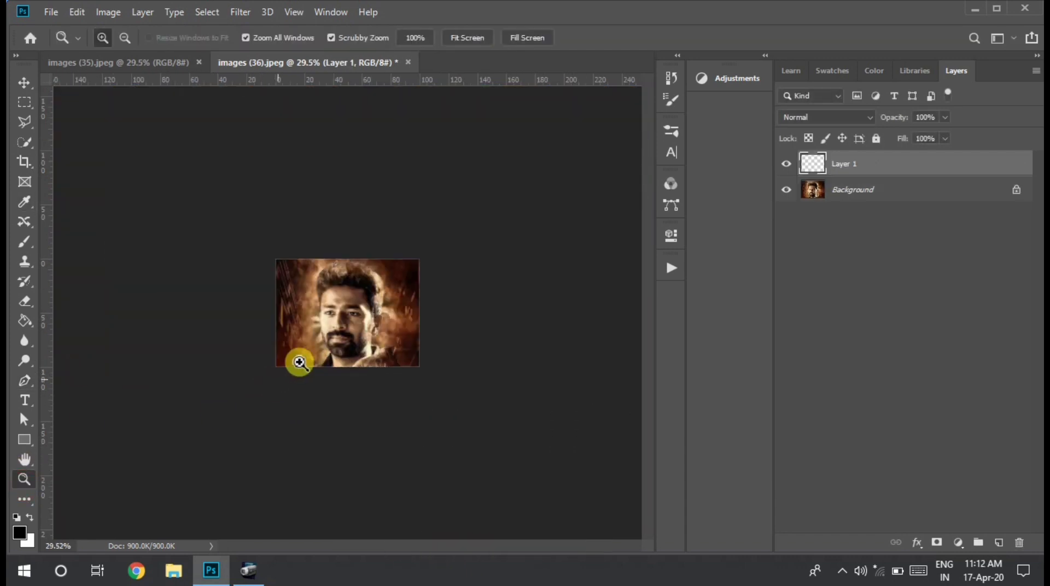
pyautogui.click(410, 270)
pyautogui.click(50, 12)
pyautogui.click(84, 182)
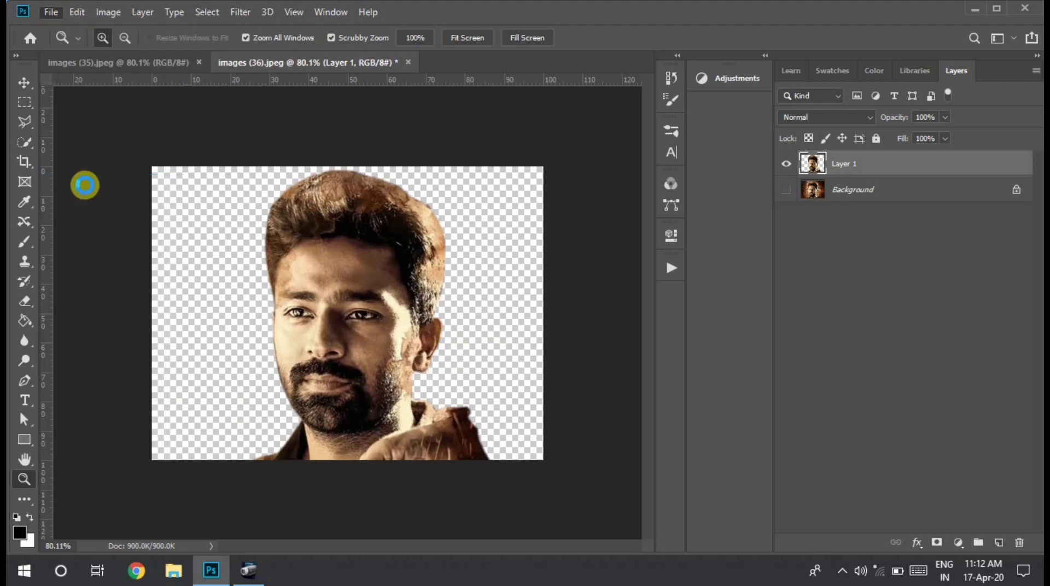
pyautogui.click(339, 306)
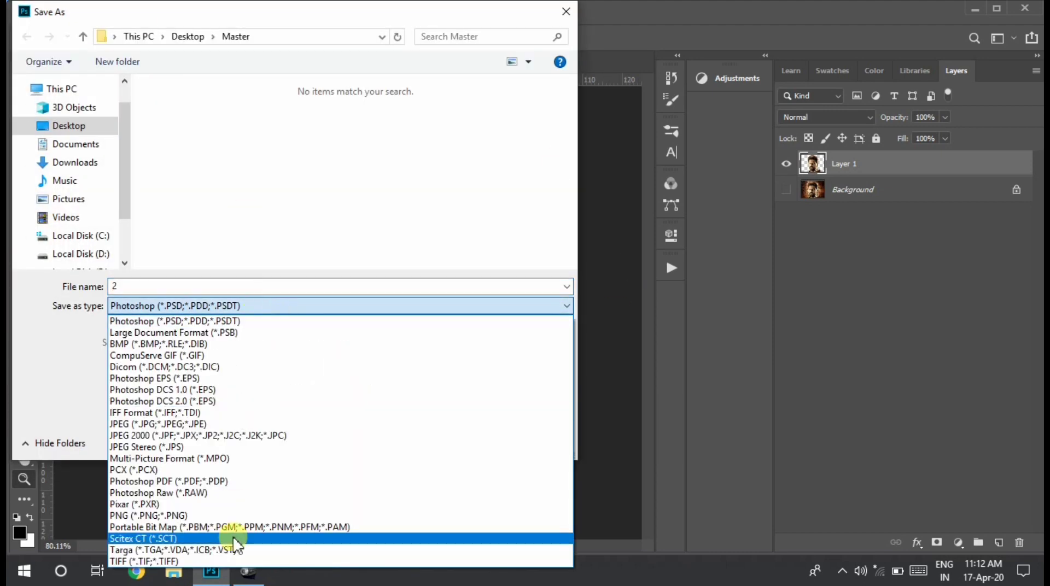
pyautogui.click(175, 487)
pyautogui.click(454, 440)
pyautogui.click(632, 145)
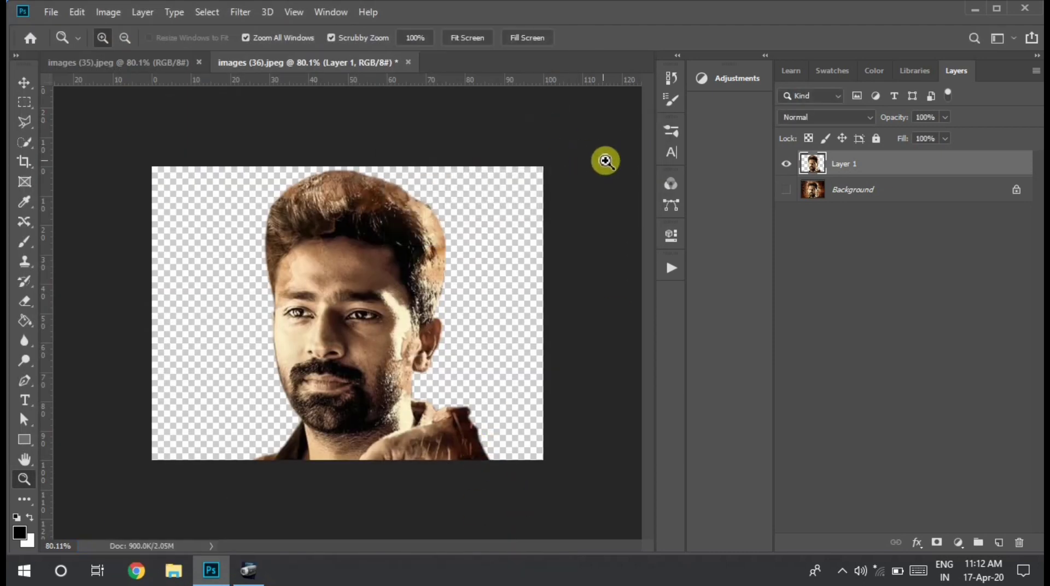
# Step: Zoom in on the images (35) portrait and begin a pen path along the actor's jaw
pyautogui.click(160, 64)
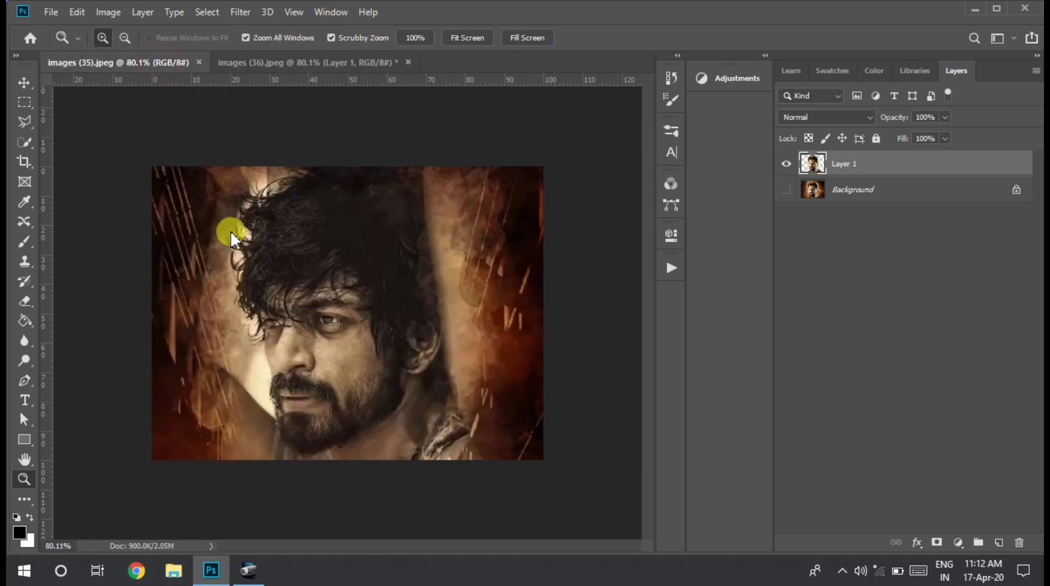
pyautogui.moveTo(290, 485)
pyautogui.mouseDown()
pyautogui.moveTo(328, 486)
pyautogui.moveTo(305, 489)
pyautogui.mouseUp()
pyautogui.press('p')
pyautogui.click(344, 543)
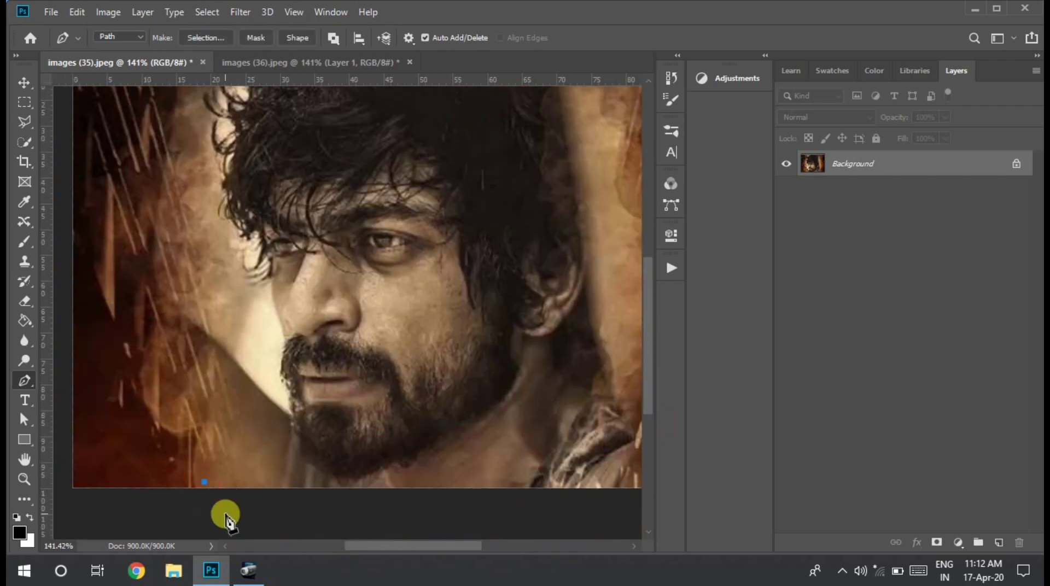
pyautogui.click(251, 380)
pyautogui.click(270, 398)
pyautogui.click(291, 420)
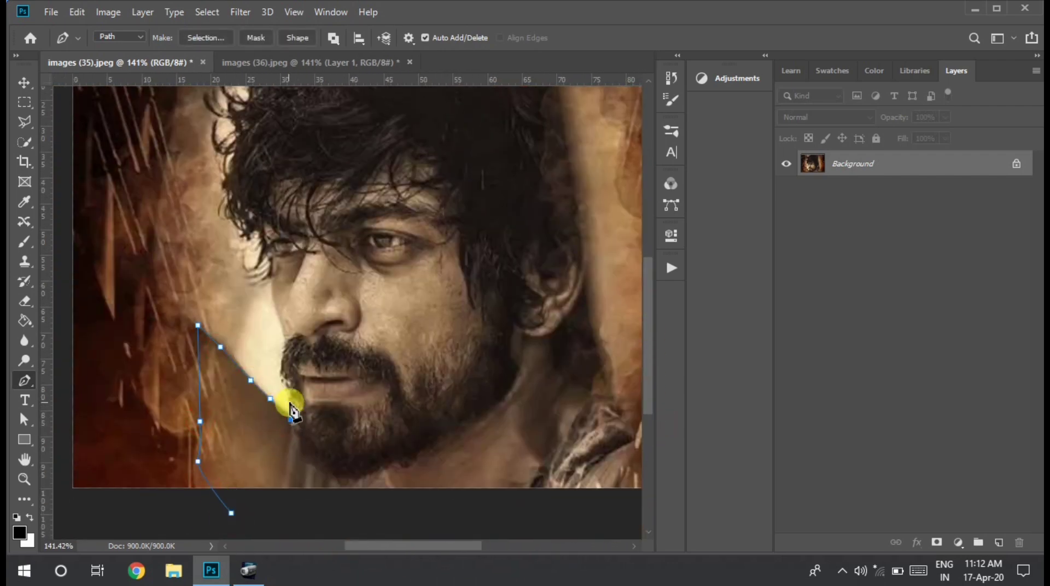
# Step: Trace the path up the face contour and around the top of the hair
pyautogui.click(281, 358)
pyautogui.click(279, 315)
pyautogui.click(269, 261)
pyautogui.click(225, 134)
pyautogui.click(206, 103)
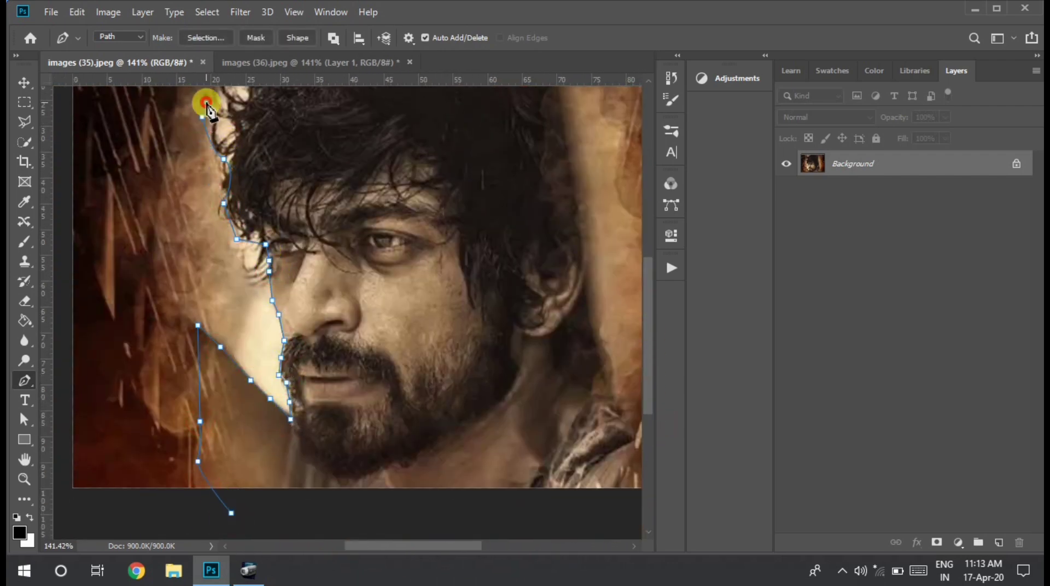
pyautogui.scroll(5, 210, 110)
pyautogui.click(228, 284)
pyautogui.click(361, 232)
pyautogui.click(522, 246)
pyautogui.click(578, 471)
pyautogui.scroll(-5, 586, 276)
# Step: Continue the path down the right cheek and jaw toward the shoulder
pyautogui.click(586, 276)
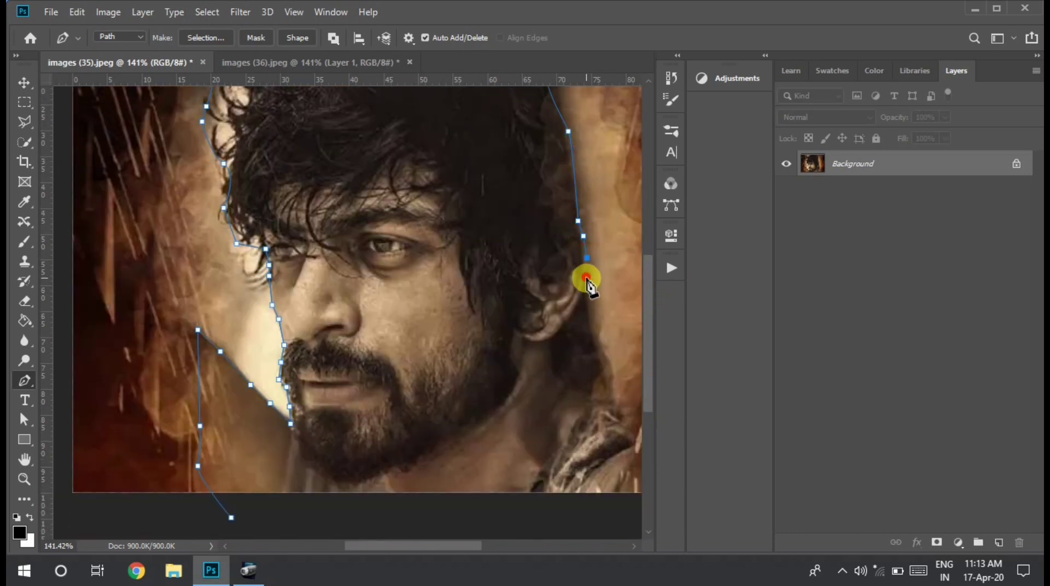
pyautogui.click(556, 333)
pyautogui.click(553, 361)
pyautogui.click(588, 396)
pyautogui.click(640, 436)
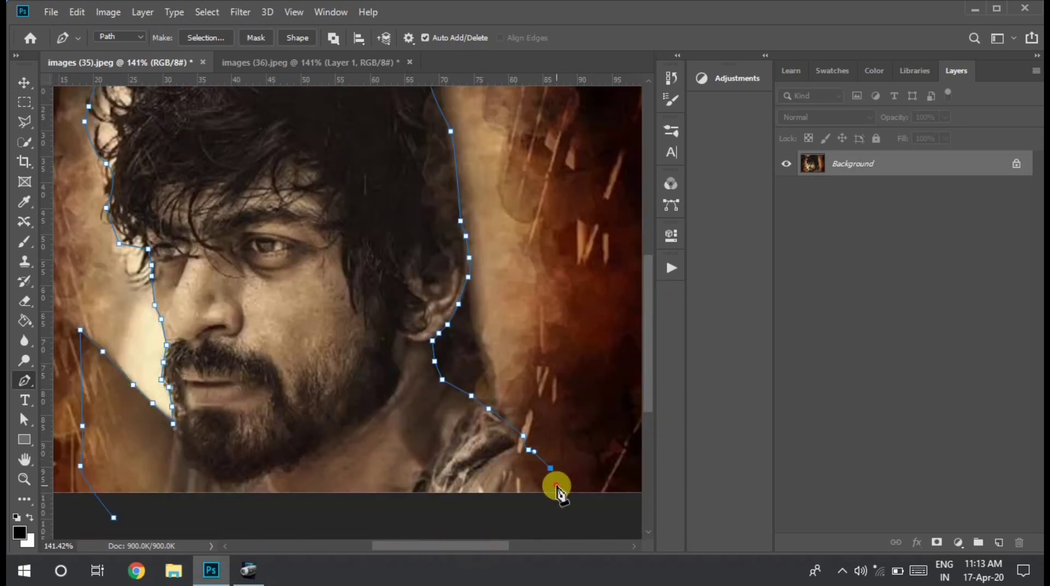
pyautogui.click(316, 516)
# Step: Make a selection from the path and copy it to a layer, then undo to refine the path
pyautogui.rightClick(359, 368)
pyautogui.click(394, 44)
pyautogui.click(605, 134)
pyautogui.hotkey('ctrl', 'j')
pyautogui.click(787, 190)
pyautogui.press('z')
pyautogui.scroll(-2, 627, 199)
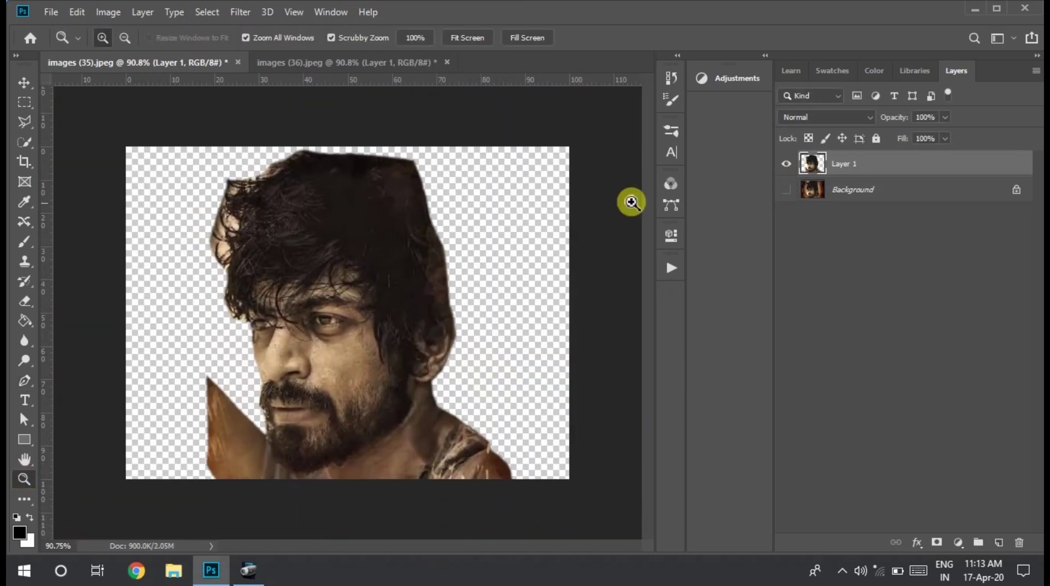
pyautogui.hotkey('ctrl', 'z')
pyautogui.hotkey('ctrl', 'z')
pyautogui.hotkey('ctrl', 'z')
# Step: Extend the path around the right cheek, top and bottom edges back to its start
pyautogui.press('p')
pyautogui.click(464, 392)
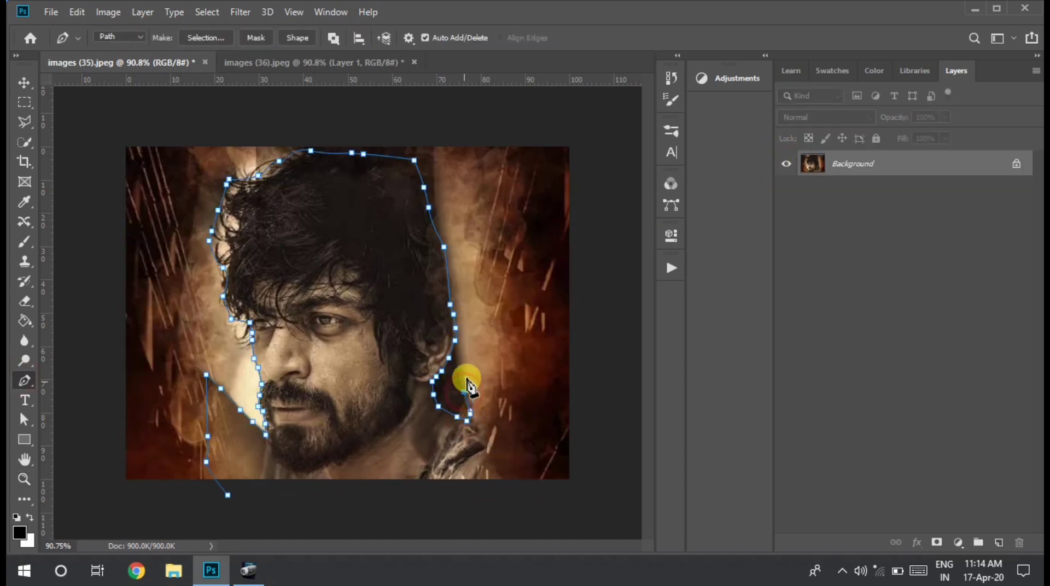
pyautogui.click(435, 145)
pyautogui.click(512, 146)
pyautogui.click(554, 341)
pyautogui.click(251, 480)
# Step: Smooth the anchors near the top-right of the head with the Curvature Pen Tool
pyautogui.rightClick(25, 380)
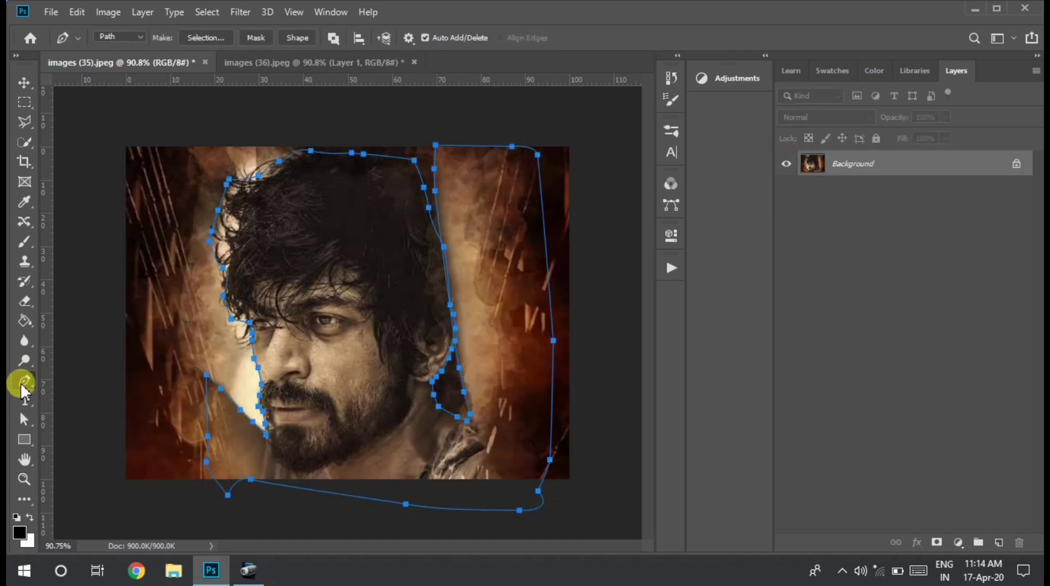
pyautogui.click(69, 411)
pyautogui.moveTo(414, 160); pyautogui.dragTo(406, 164)
pyautogui.moveTo(428, 207); pyautogui.dragTo(425, 211)
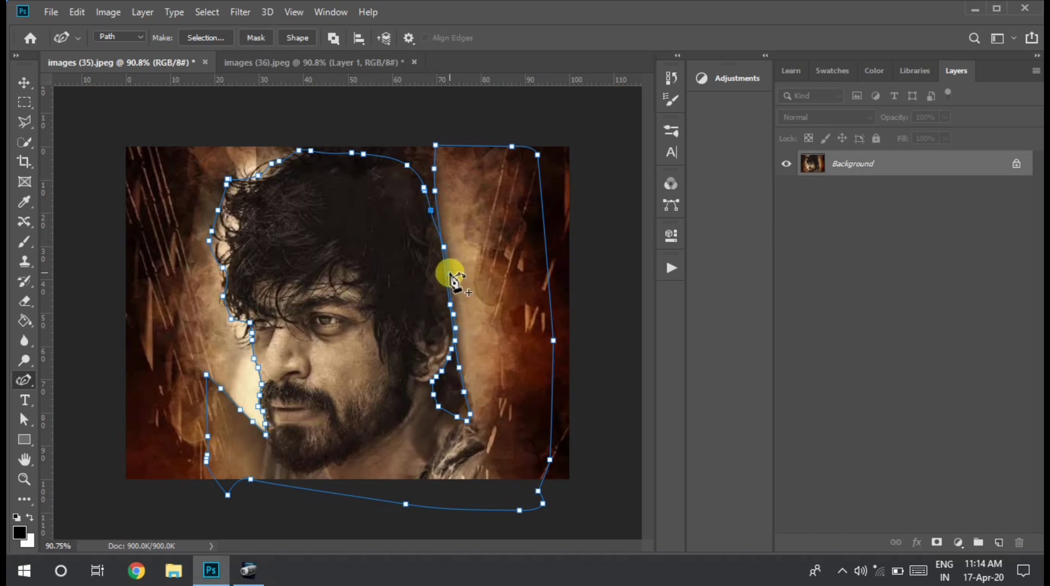
# Step: Copy the path selection to a new layer, hide the photo, and save as PNG named 3
pyautogui.rightClick(251, 169)
pyautogui.click(290, 216)
pyautogui.press('Return')
pyautogui.hotkey('ctrl', 'j')
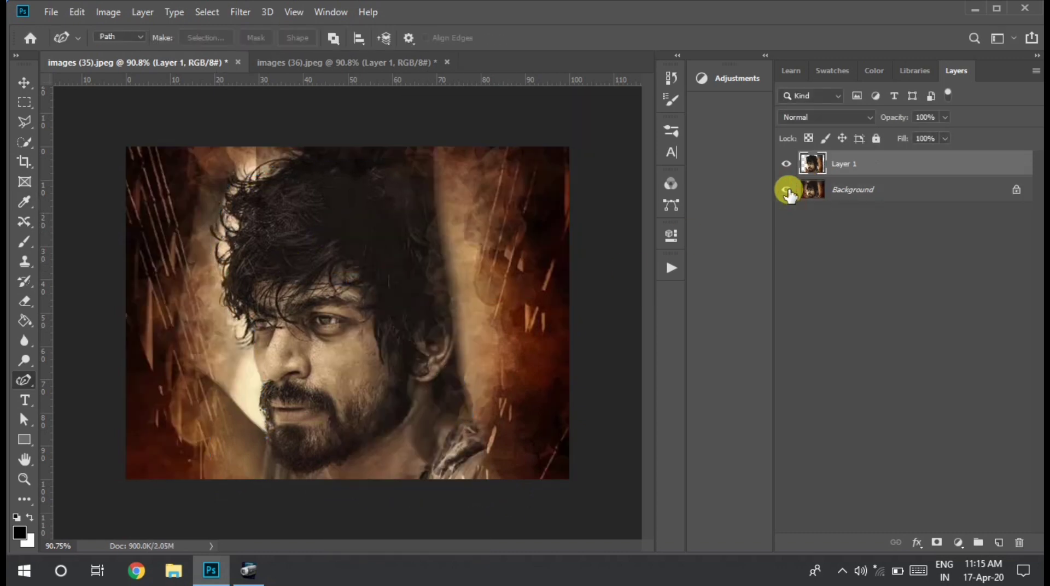
pyautogui.click(786, 189)
pyautogui.click(51, 11)
pyautogui.click(82, 186)
pyautogui.click(328, 306)
pyautogui.click(316, 516)
pyautogui.write('3')
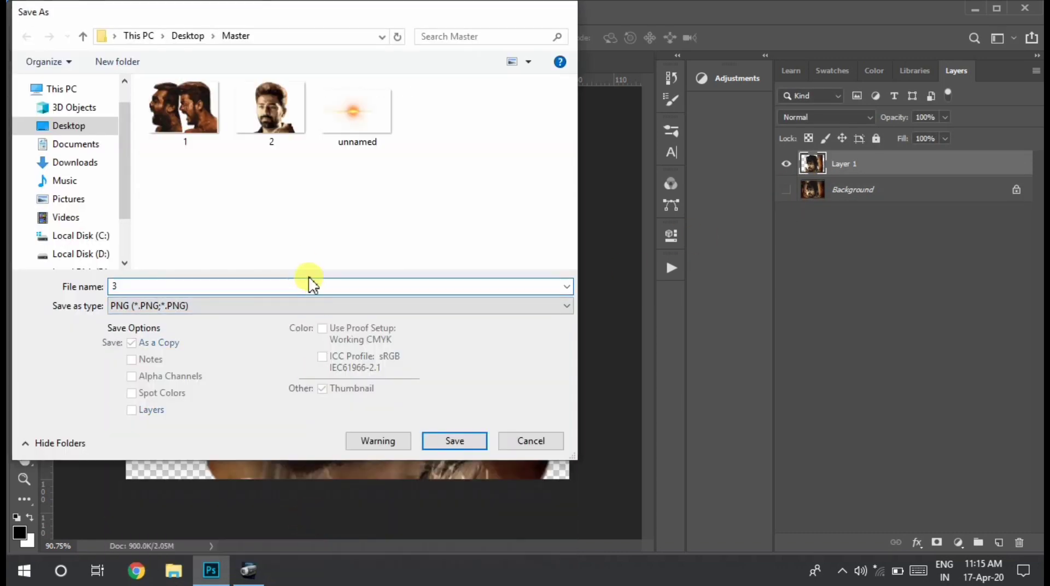
pyautogui.press('Return')
# Step: Close images (36) and images (35) without saving changes
pyautogui.click(448, 62)
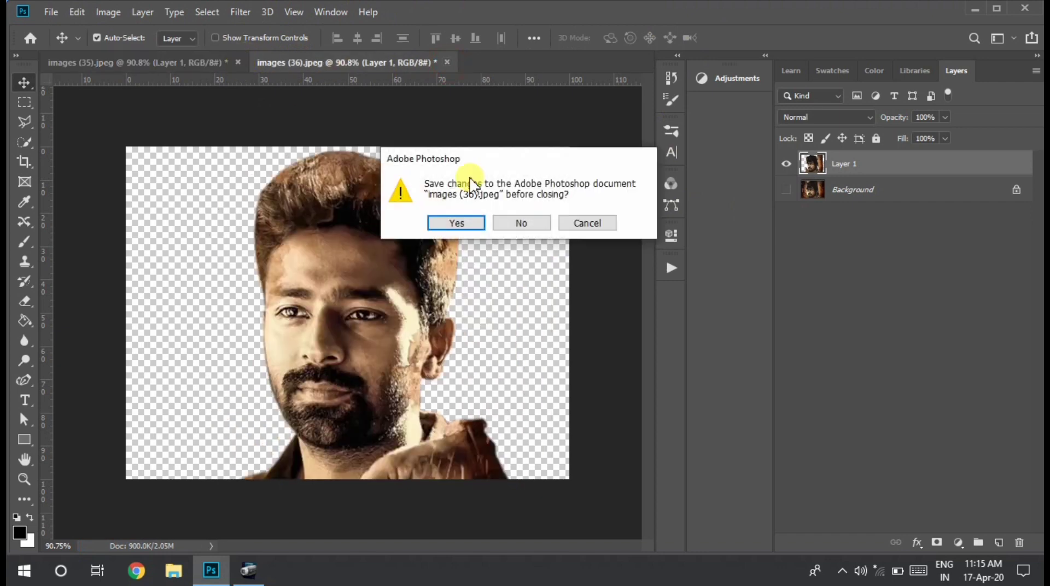
pyautogui.click(526, 223)
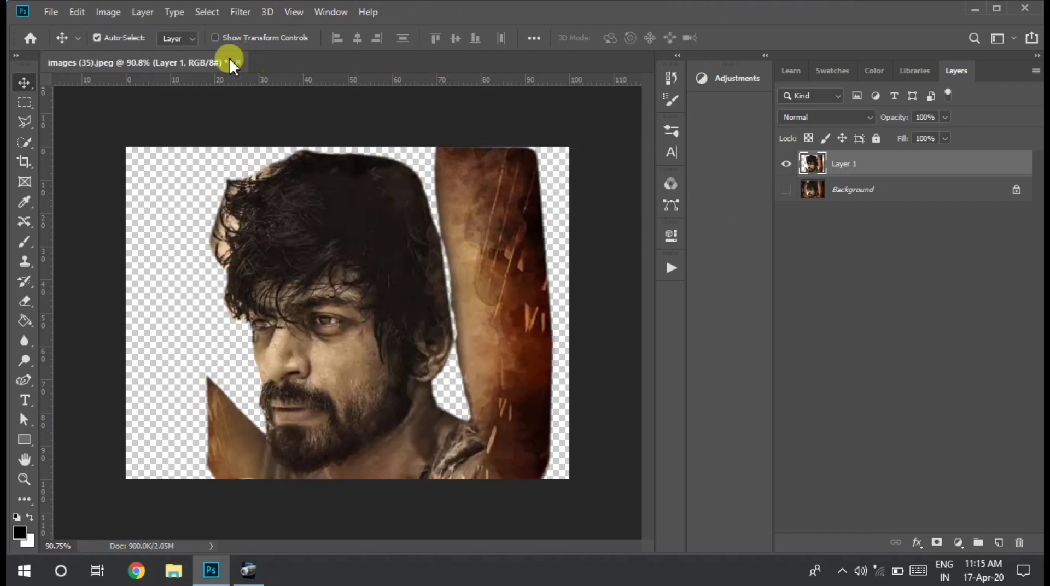
pyautogui.click(239, 61)
pyautogui.click(522, 223)
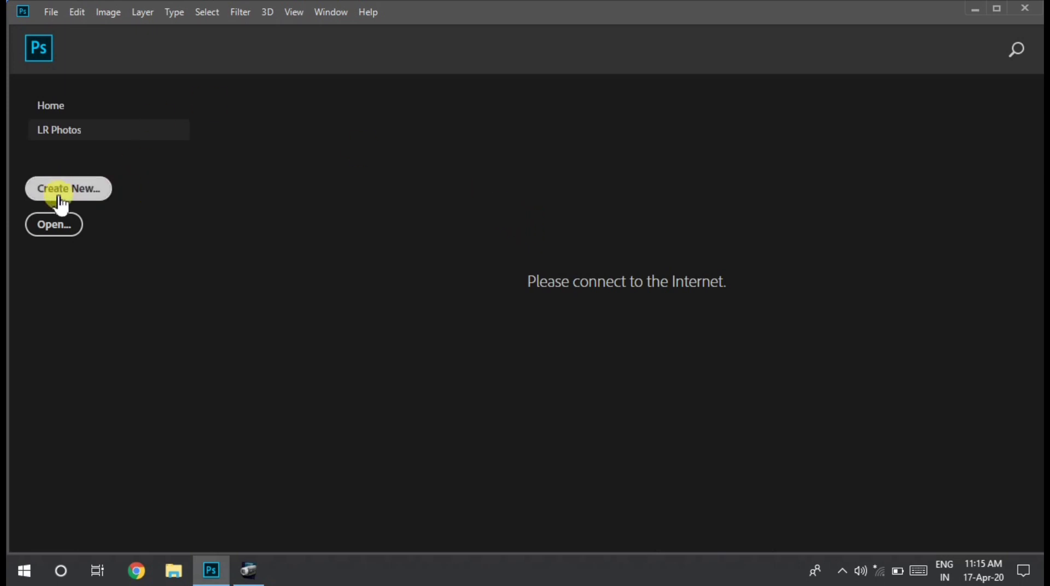
# Step: Open the MASTER title image images (39) from the Master folder
pyautogui.click(71, 232)
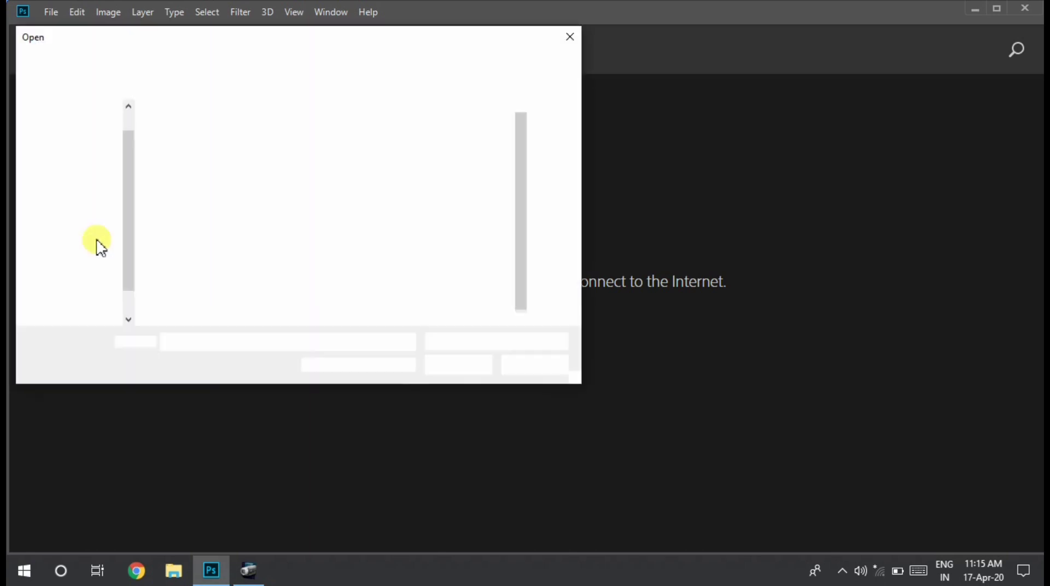
pyautogui.click(211, 294)
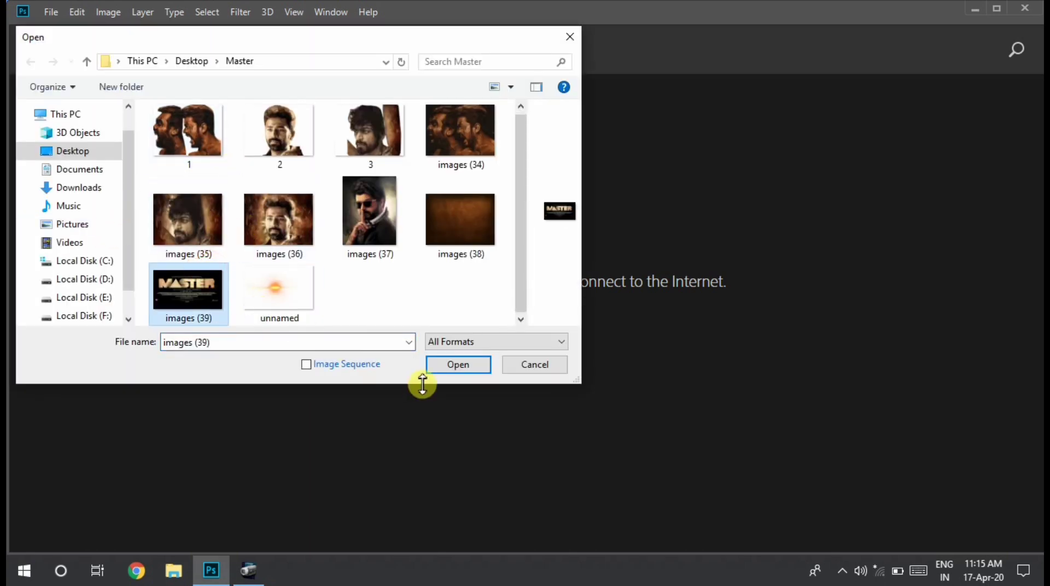
pyautogui.click(469, 372)
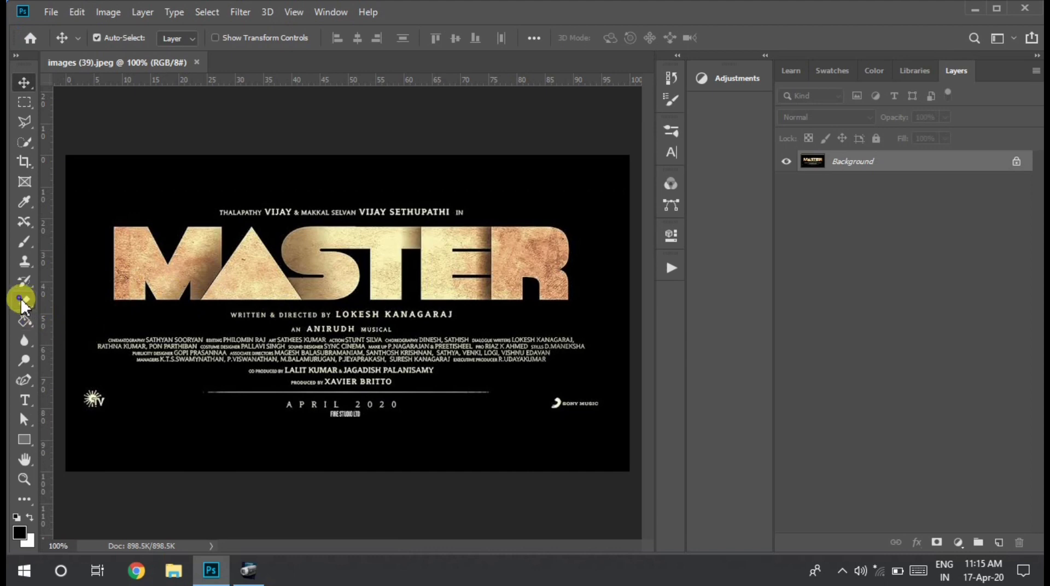
pyautogui.click(23, 300)
# Step: Erase the black background around the MASTER title with the Magic Eraser Tool and zoom in on the E
pyautogui.click(72, 330)
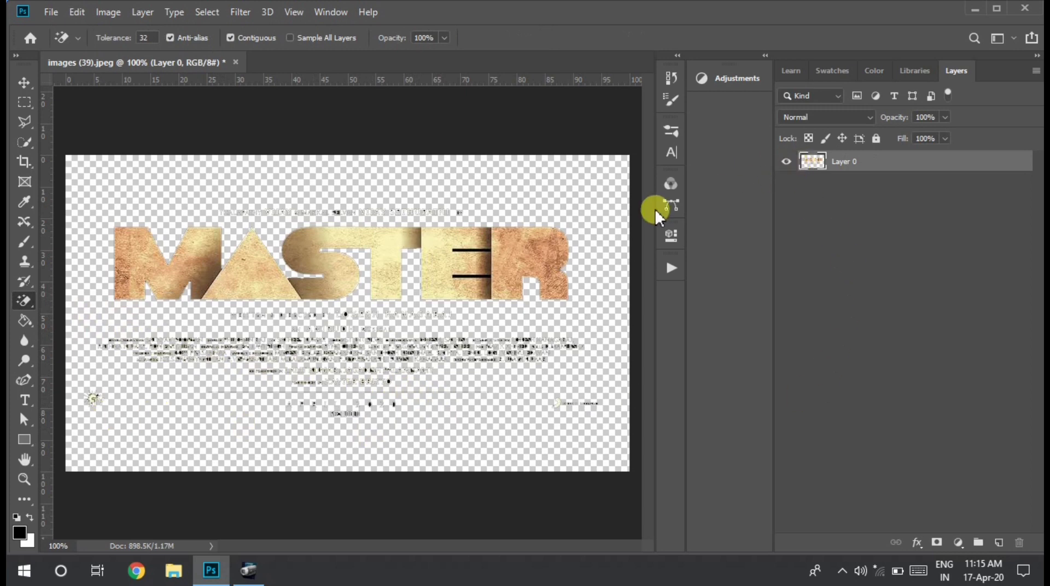
pyautogui.click(24, 479)
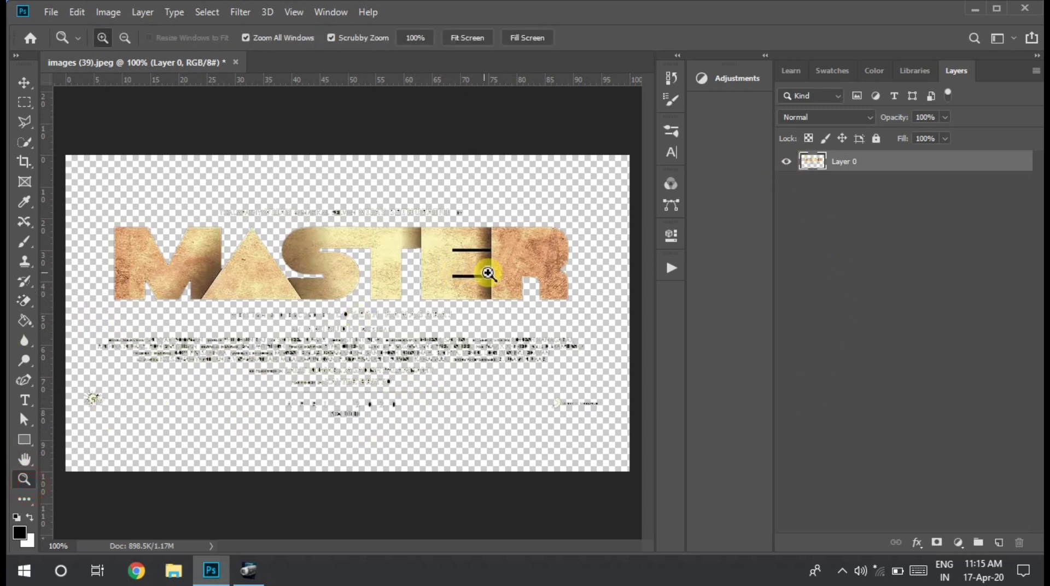
pyautogui.moveTo(485, 270); pyautogui.dragTo(663, 286)
pyautogui.moveTo(563, 348); pyautogui.dragTo(417, 333)
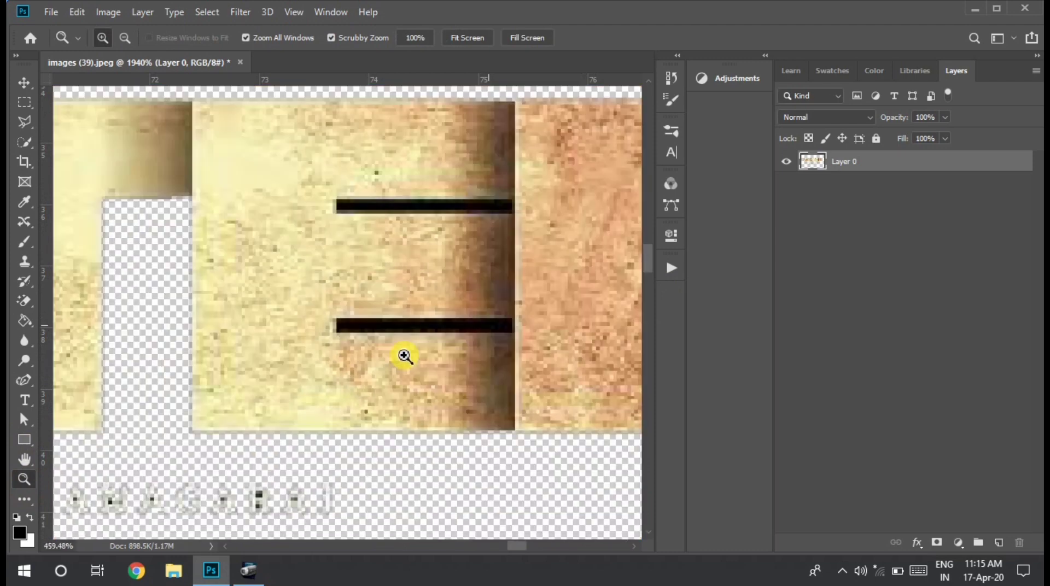
# Step: Erase the upper and lower black bars inside the E, then zoom out to review the whole title
pyautogui.click(23, 298)
pyautogui.click(427, 204)
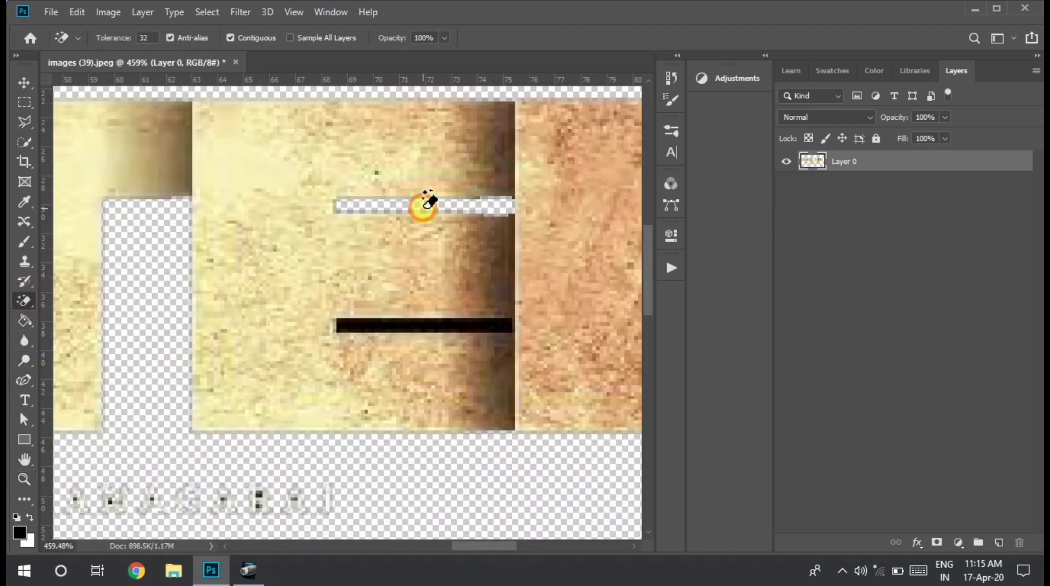
pyautogui.click(416, 327)
pyautogui.click(357, 324)
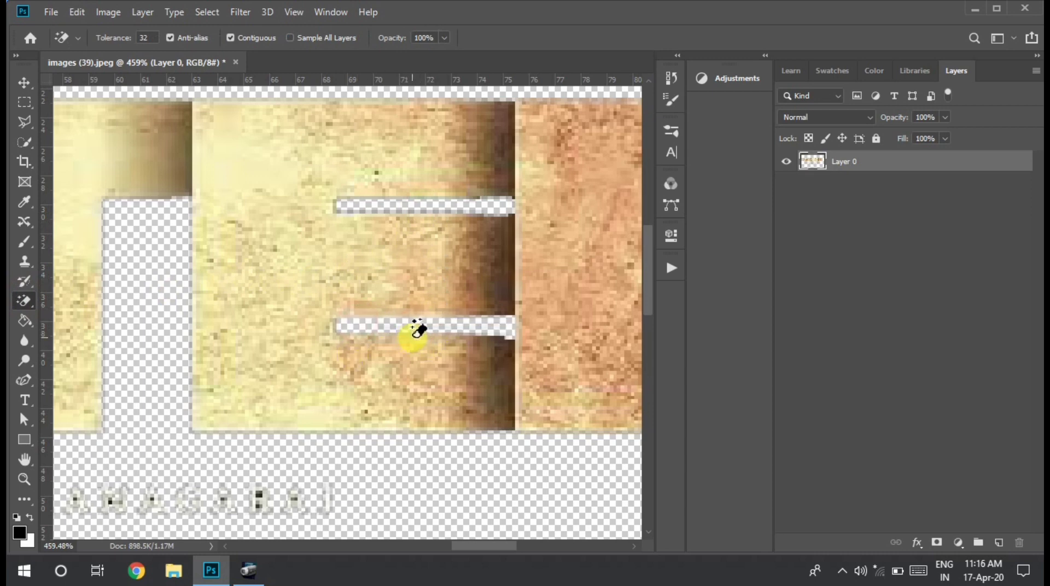
pyautogui.click(24, 469)
pyautogui.moveTo(492, 459); pyautogui.dragTo(350, 468)
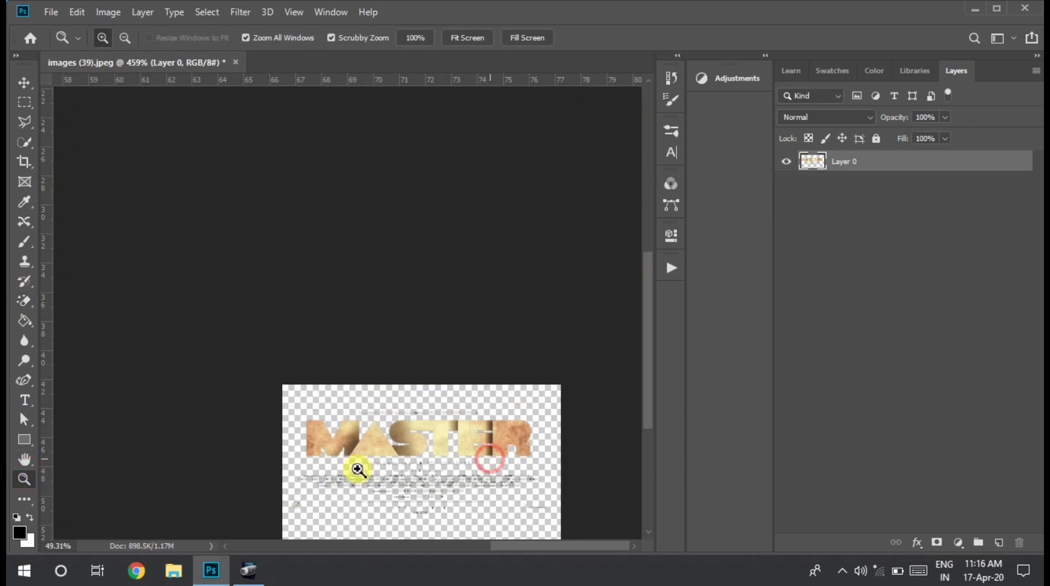
pyautogui.moveTo(400, 415); pyautogui.dragTo(536, 415)
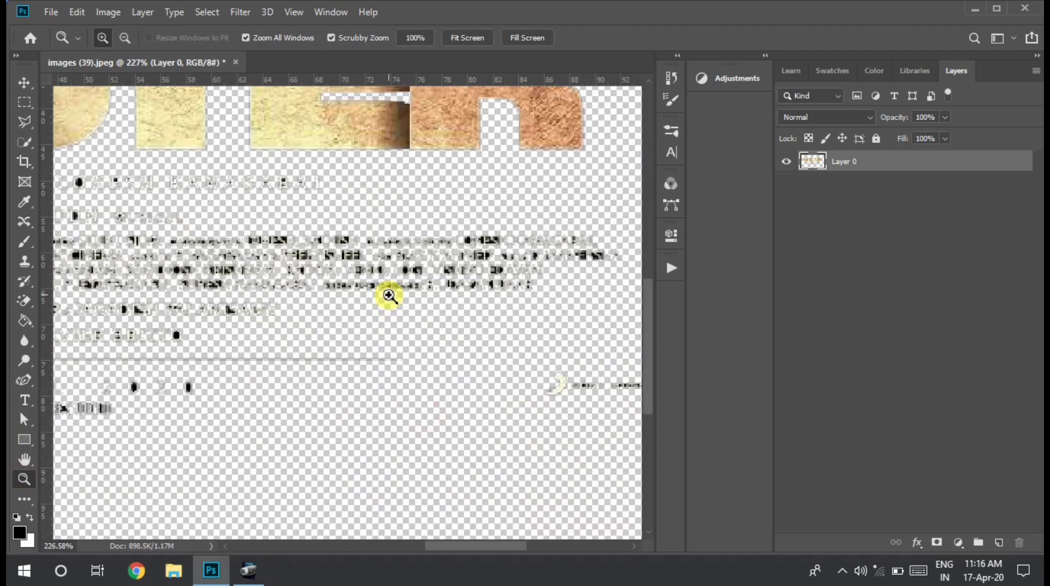
pyautogui.moveTo(386, 293)
pyautogui.mouseDown()
pyautogui.moveTo(286, 321)
pyautogui.moveTo(268, 343)
pyautogui.mouseUp()
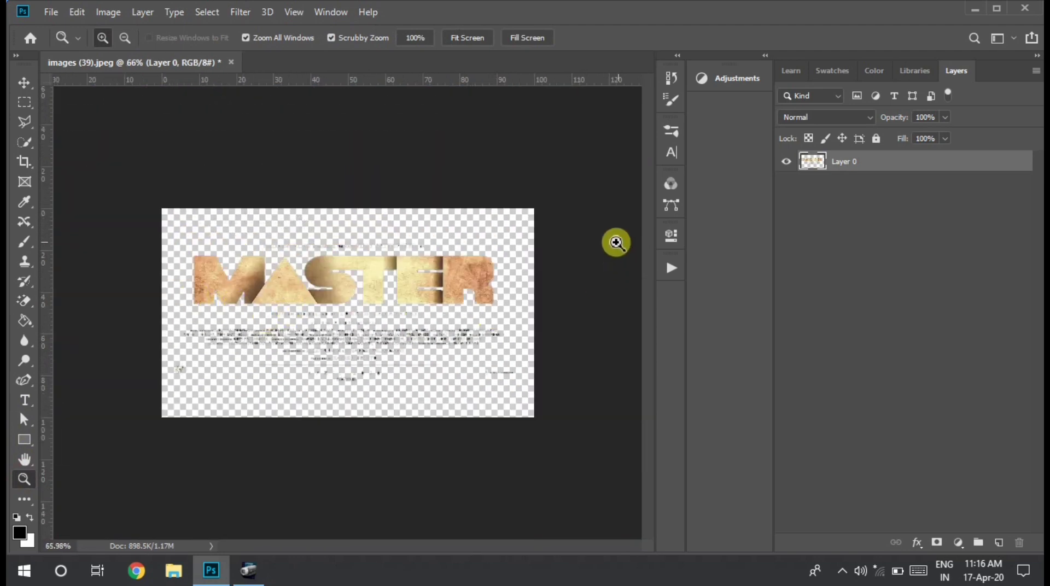
pyautogui.click(58, 10)
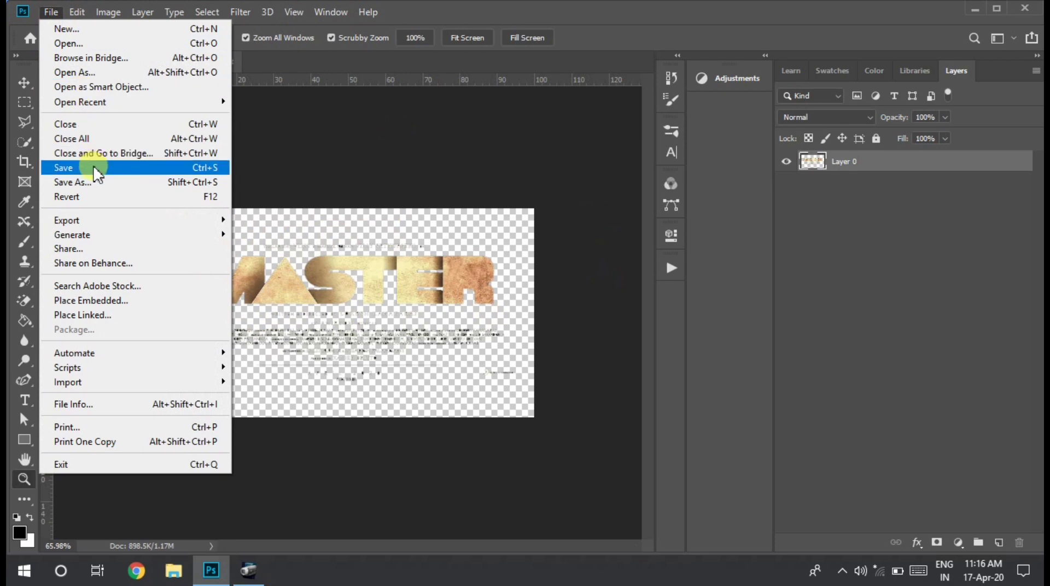
# Step: Try a black rectangle beneath the title layer, then undo it
pyautogui.click(505, 155)
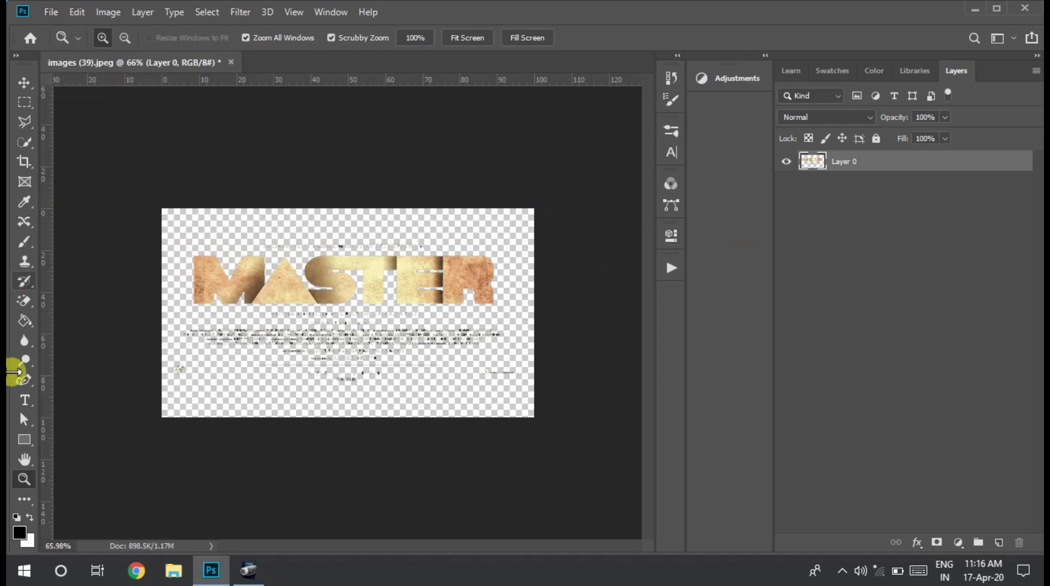
pyautogui.moveTo(144, 179); pyautogui.dragTo(573, 492)
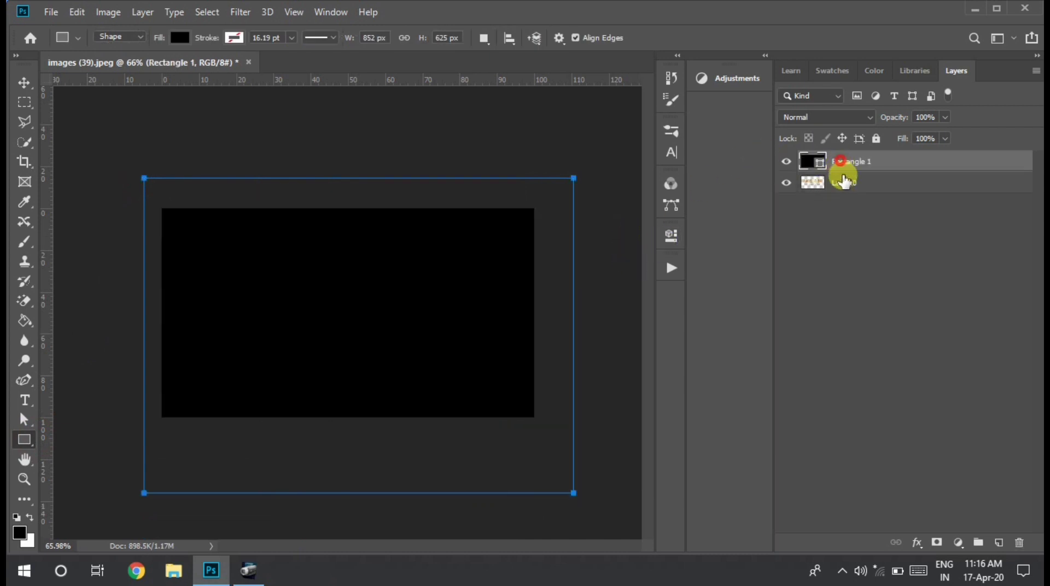
pyautogui.moveTo(843, 180); pyautogui.dragTo(844, 209)
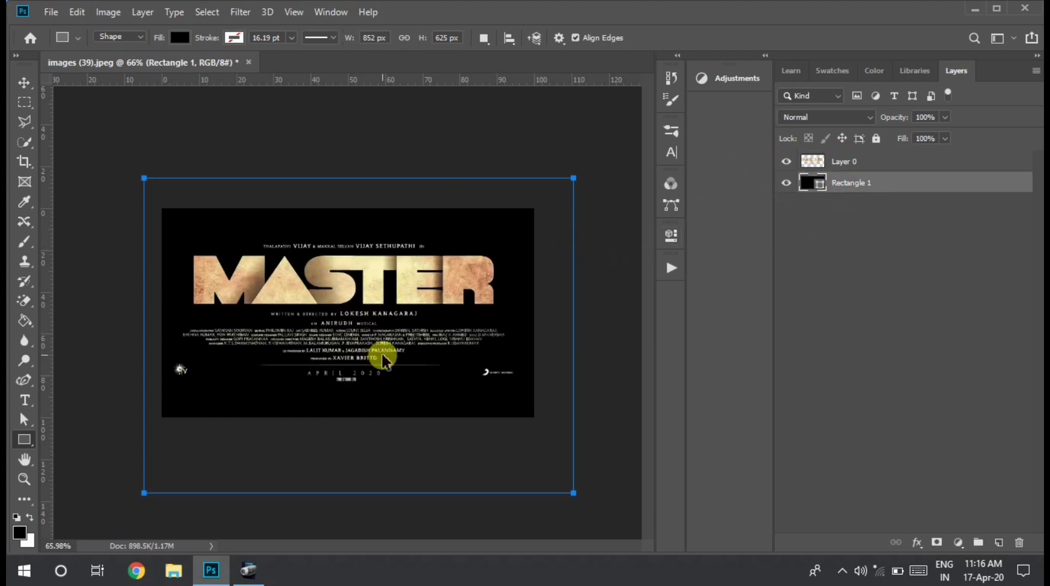
pyautogui.hotkey('ctrl', 'z')
pyautogui.hotkey('ctrl', 'z')
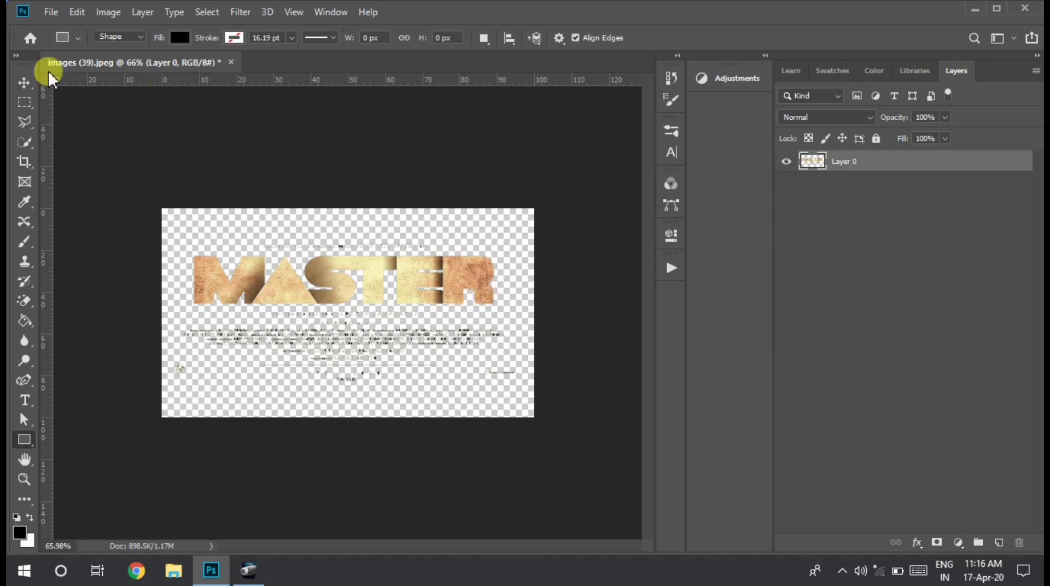
# Step: Save the transparent MASTER title as a PNG file
pyautogui.click(51, 12)
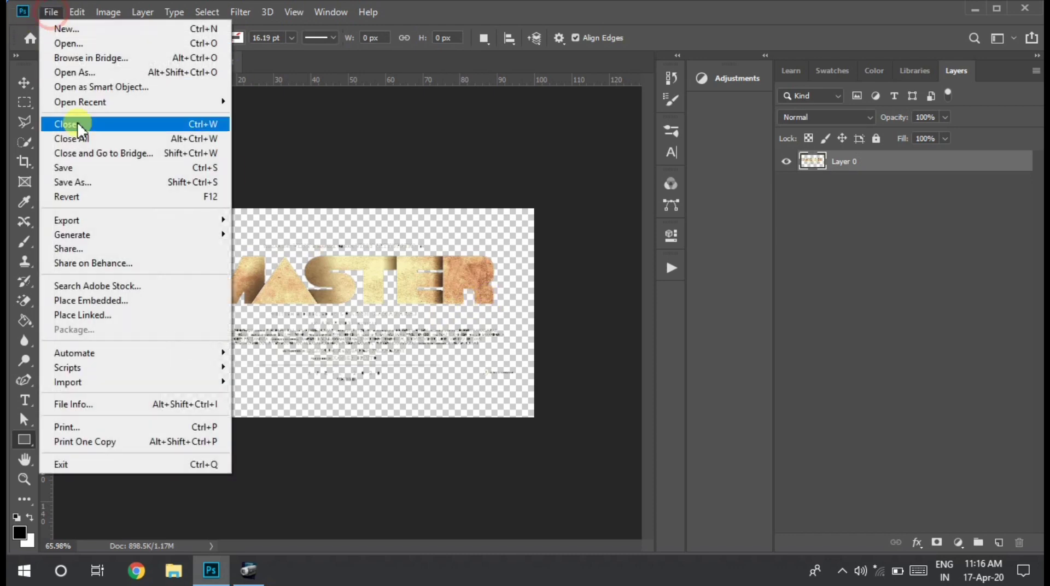
pyautogui.click(96, 184)
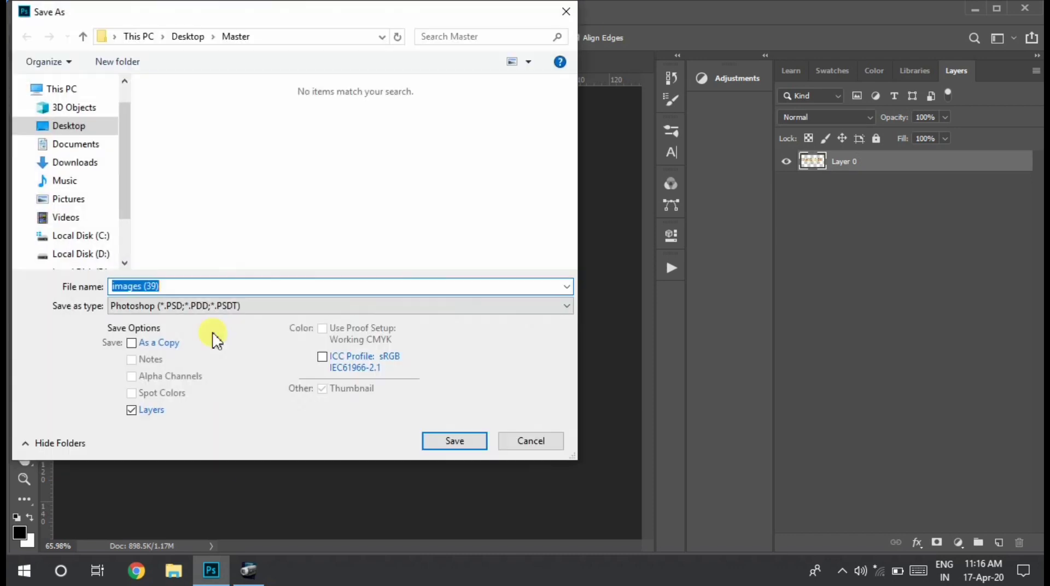
pyautogui.click(246, 305)
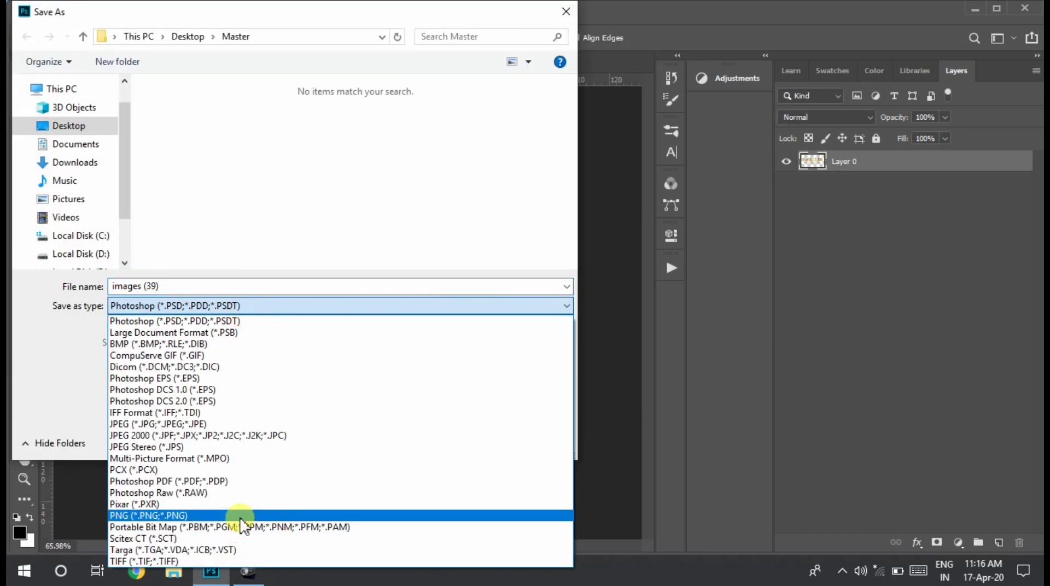
pyautogui.click(241, 520)
pyautogui.click(458, 286)
pyautogui.press('Return')
pyautogui.press('Return')
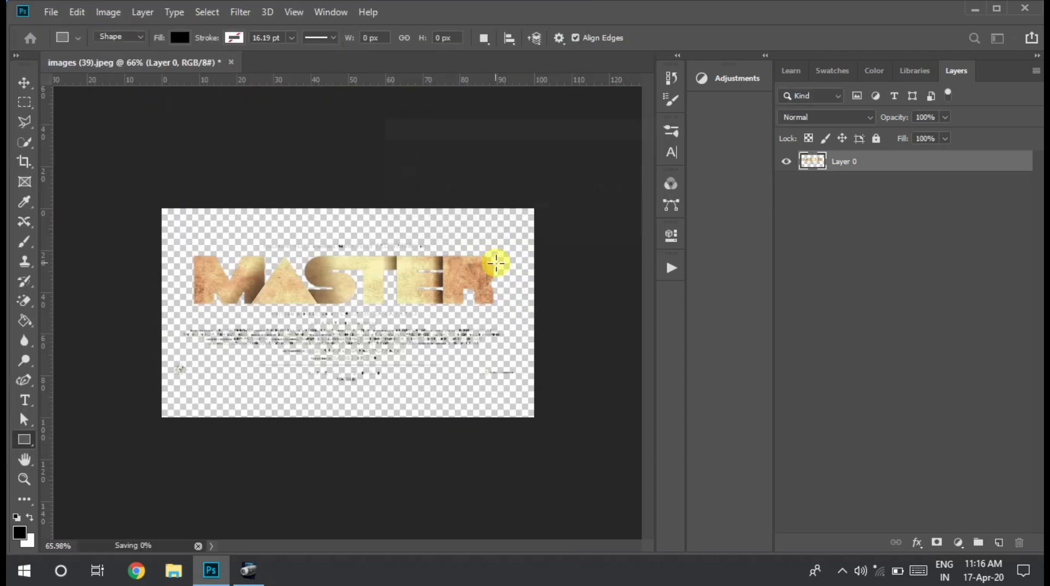
# Step: Close the title document without saving further changes
pyautogui.click(231, 62)
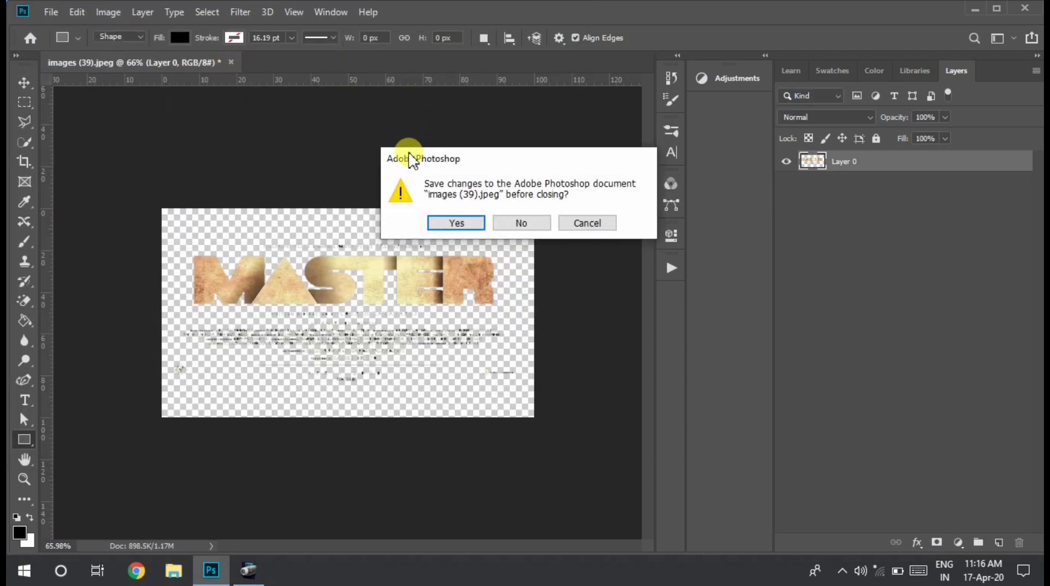
pyautogui.press('Tab')
pyautogui.press('Return')
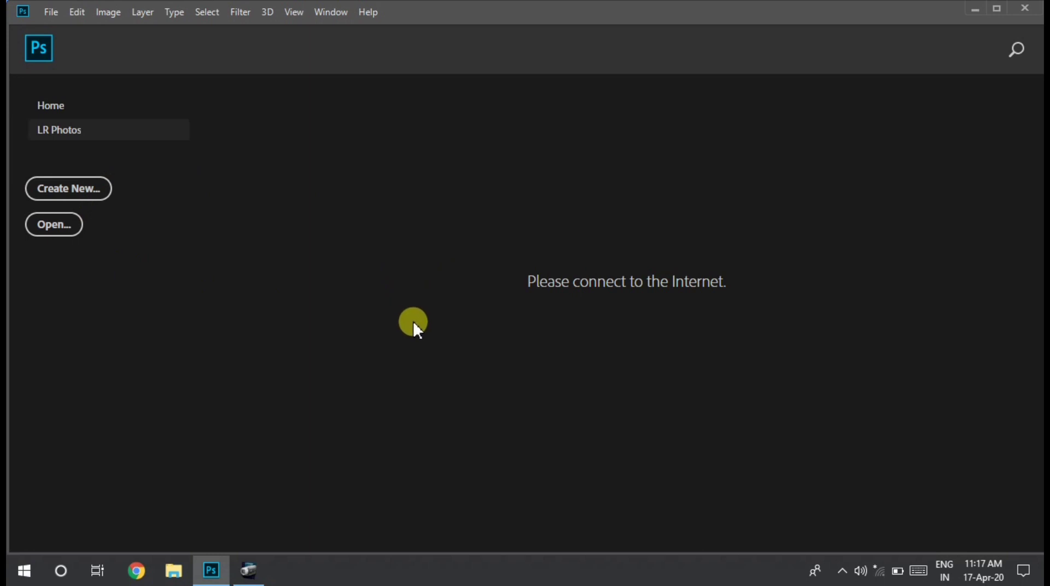
# Step: Create Untitled-1 with units in inches: width 14, height 10, resolution 200 pixels/inch
pyautogui.hotkey('ctrl', 'n')
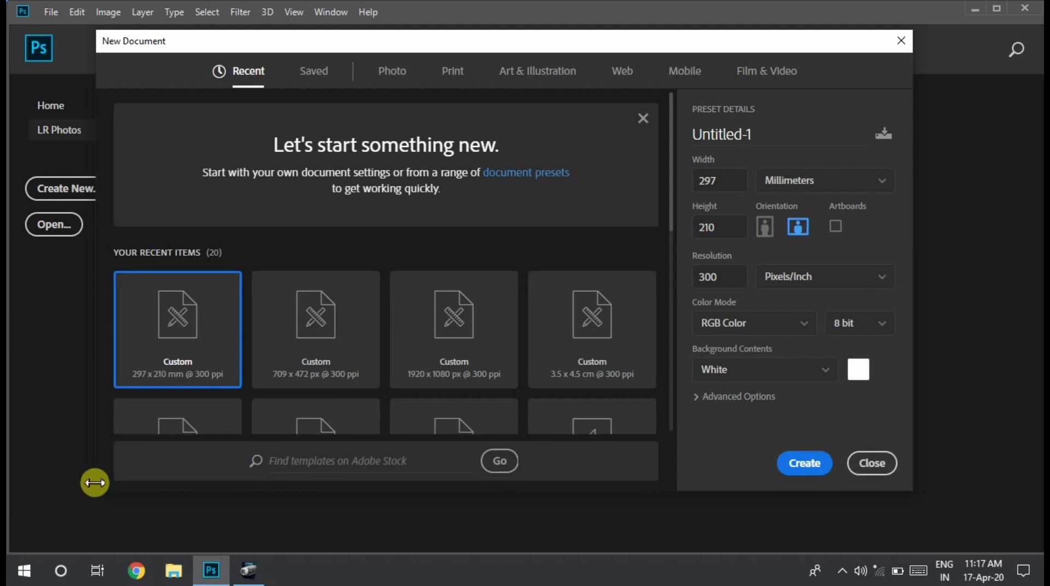
pyautogui.scroll(-5, 673, 262)
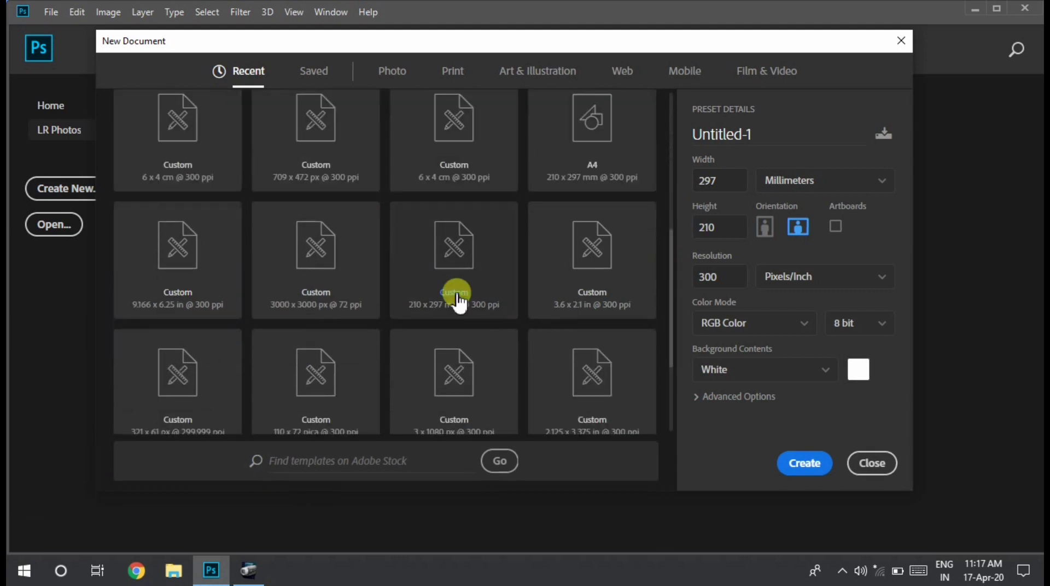
pyautogui.moveTo(670, 350); pyautogui.dragTo(667, 213)
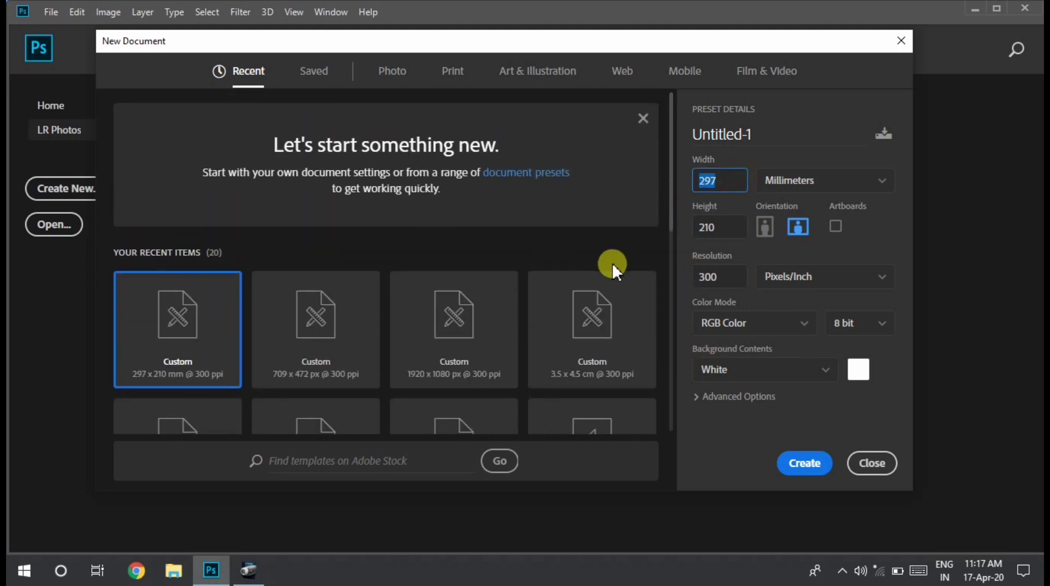
pyautogui.write('3')
pyautogui.press('BackSpace')
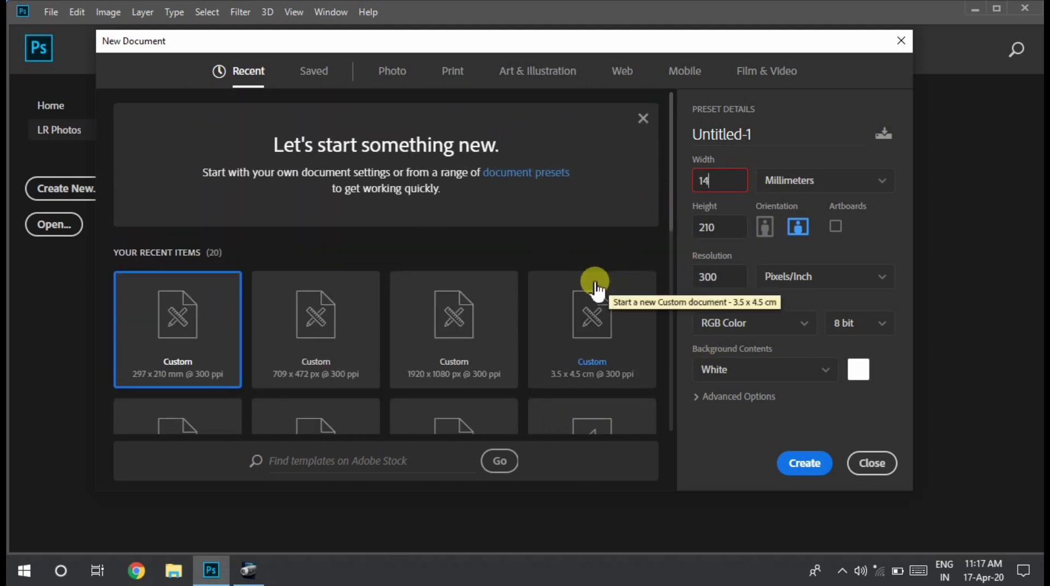
pyautogui.write('10')
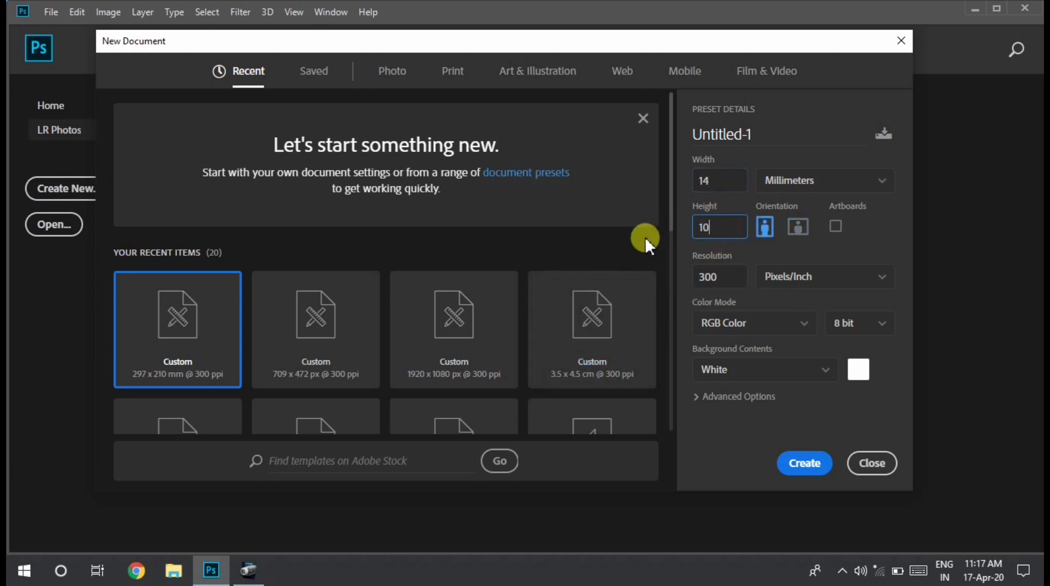
pyautogui.click(820, 183)
pyautogui.click(813, 231)
pyautogui.doubleClick(716, 181)
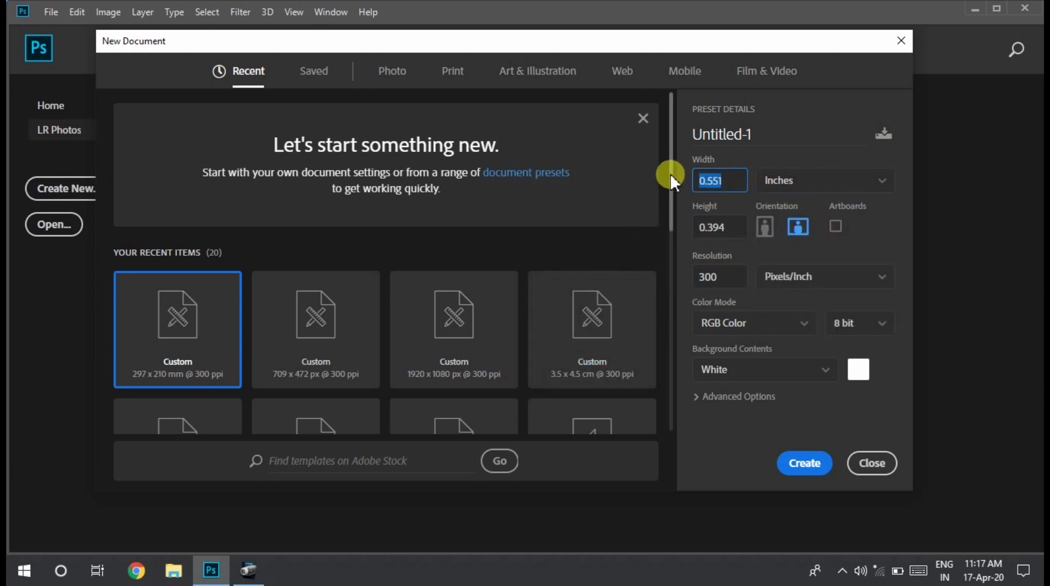
pyautogui.write('14')
pyautogui.press('Tab')
pyautogui.write('10')
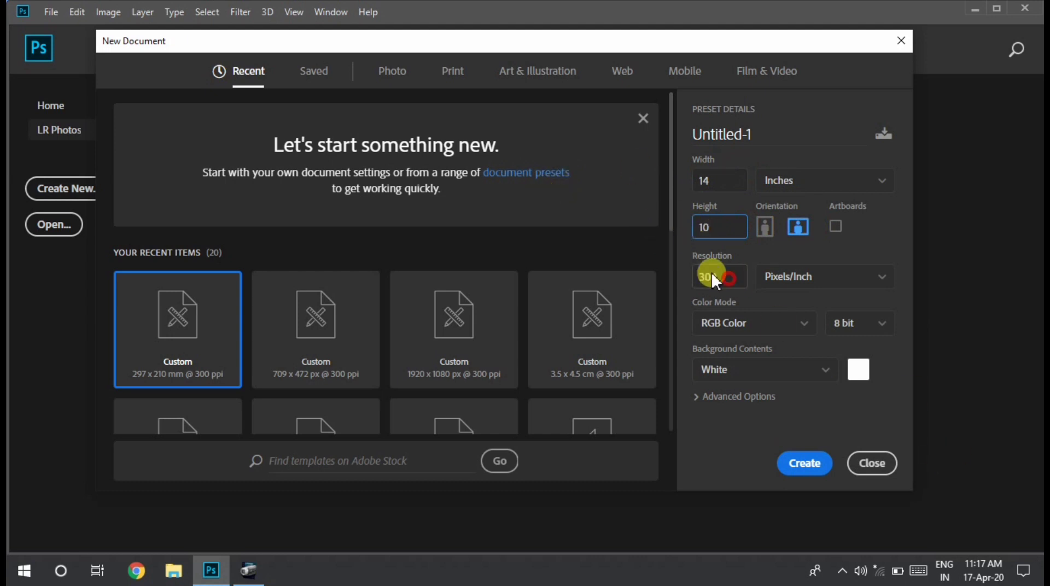
pyautogui.doubleClick(711, 278)
pyautogui.write('2400')
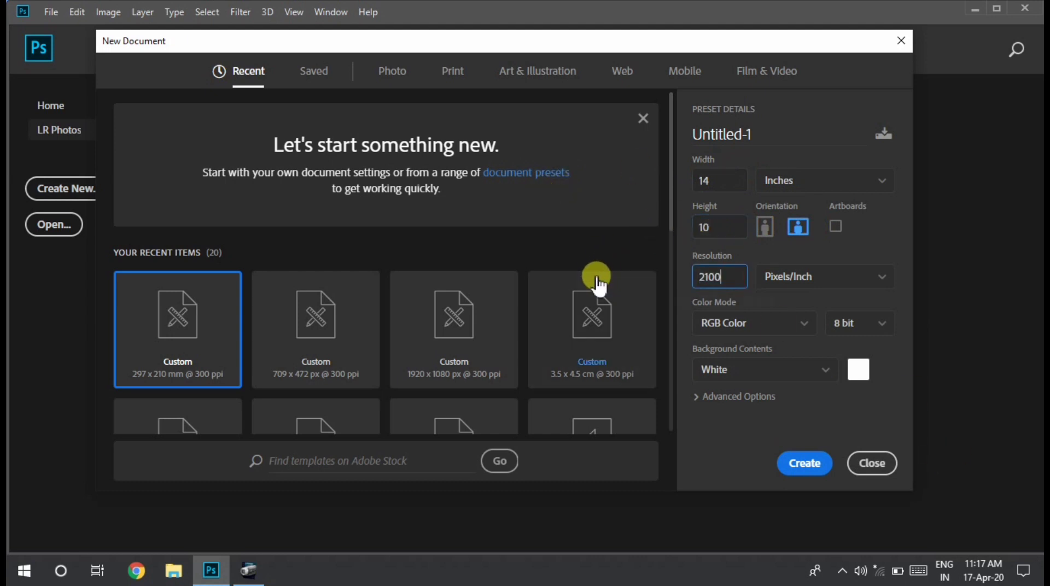
pyautogui.press('BackSpace')
pyautogui.press('BackSpace')
pyautogui.press('BackSpace')
pyautogui.write('00')
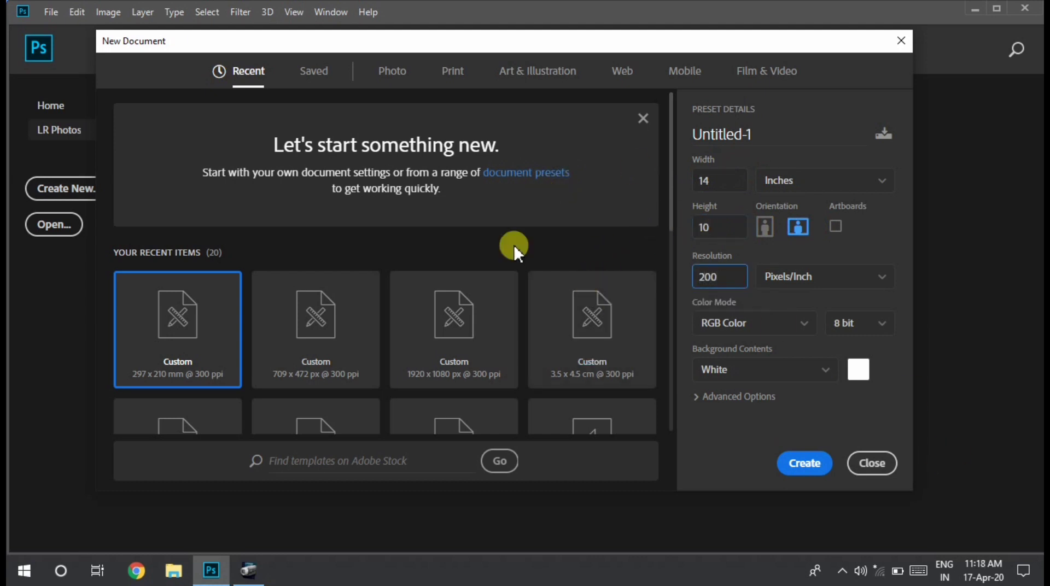
pyautogui.click(787, 464)
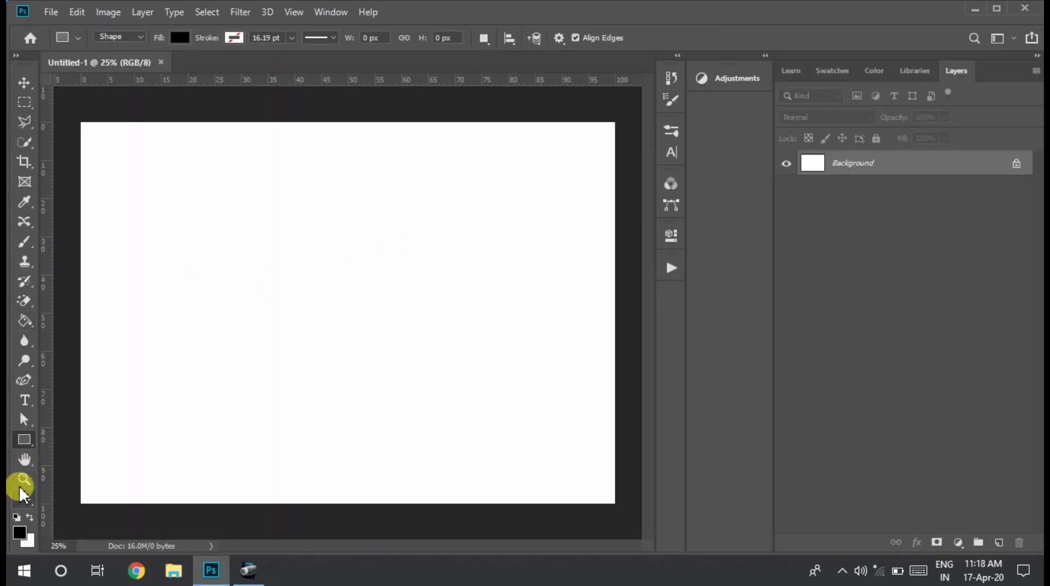
# Step: Zoom the canvas view to a comfortable size with the Zoom tool
pyautogui.click(23, 480)
pyautogui.moveTo(351, 415); pyautogui.dragTo(462, 336)
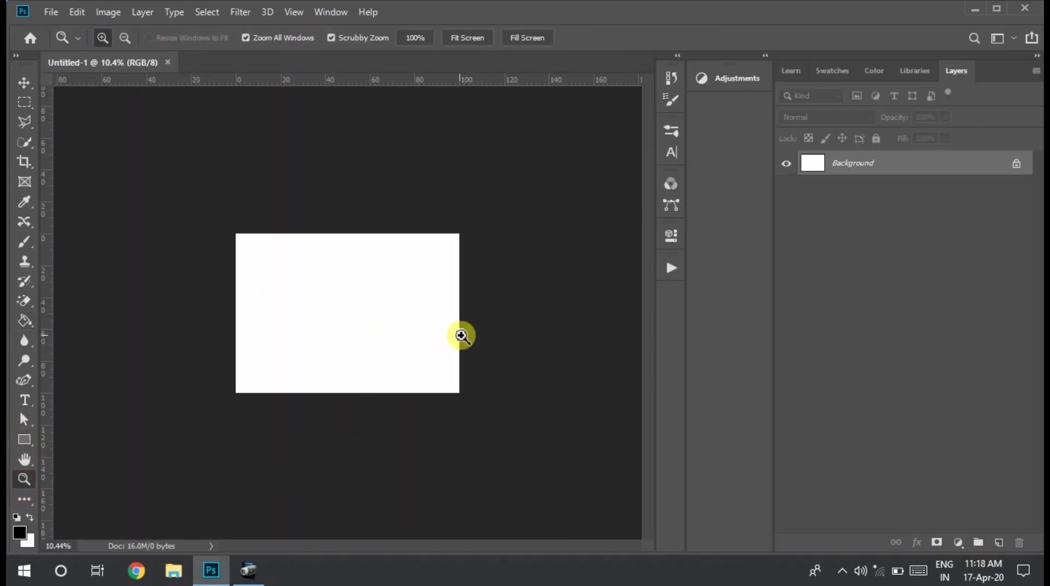
pyautogui.moveTo(303, 274); pyautogui.dragTo(326, 344)
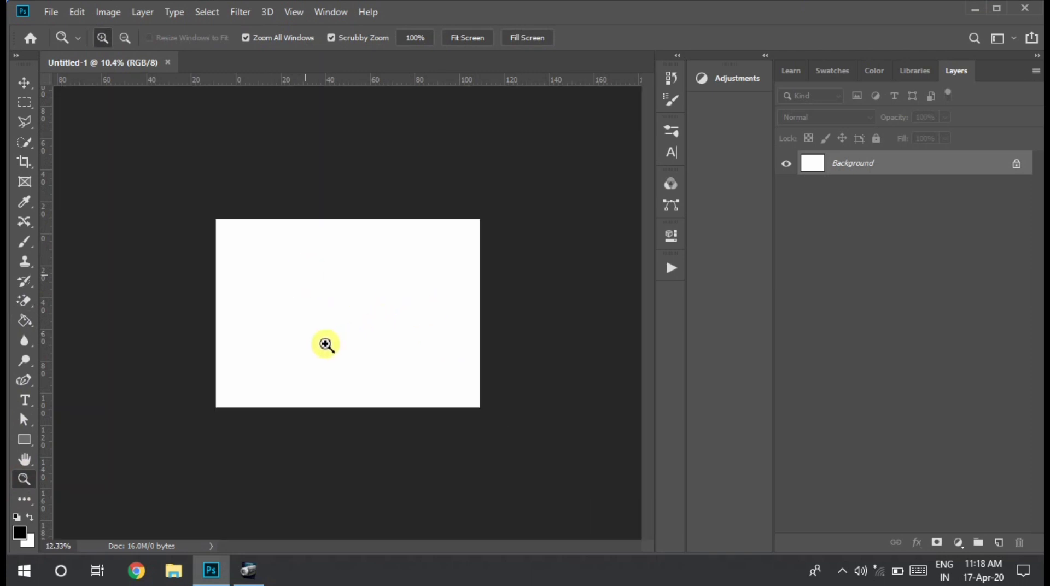
pyautogui.moveTo(348, 291); pyautogui.dragTo(389, 305)
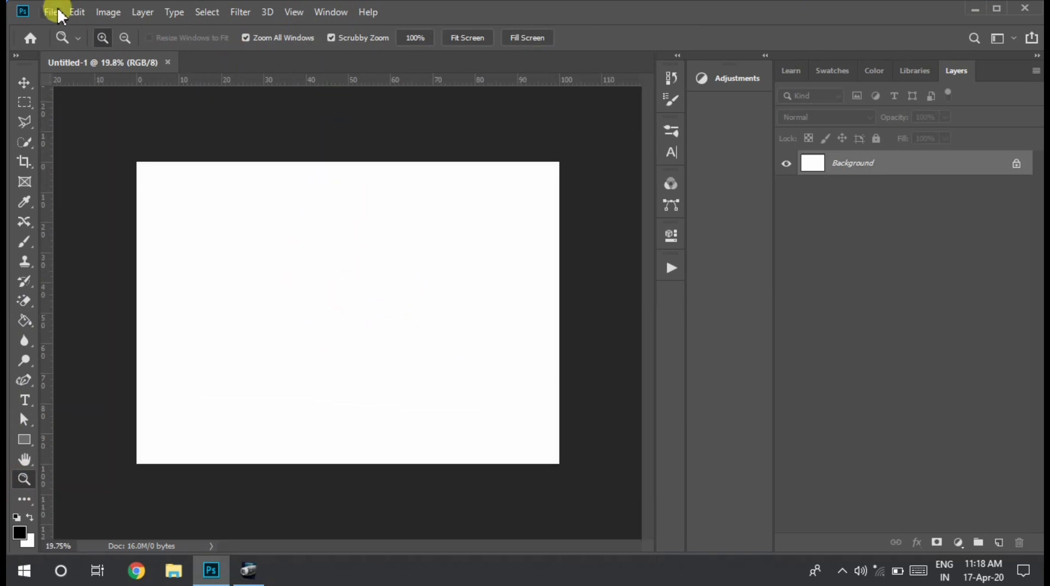
# Step: In File Explorer, open the Desktop's Master folder and select image 1
pyautogui.click(174, 573)
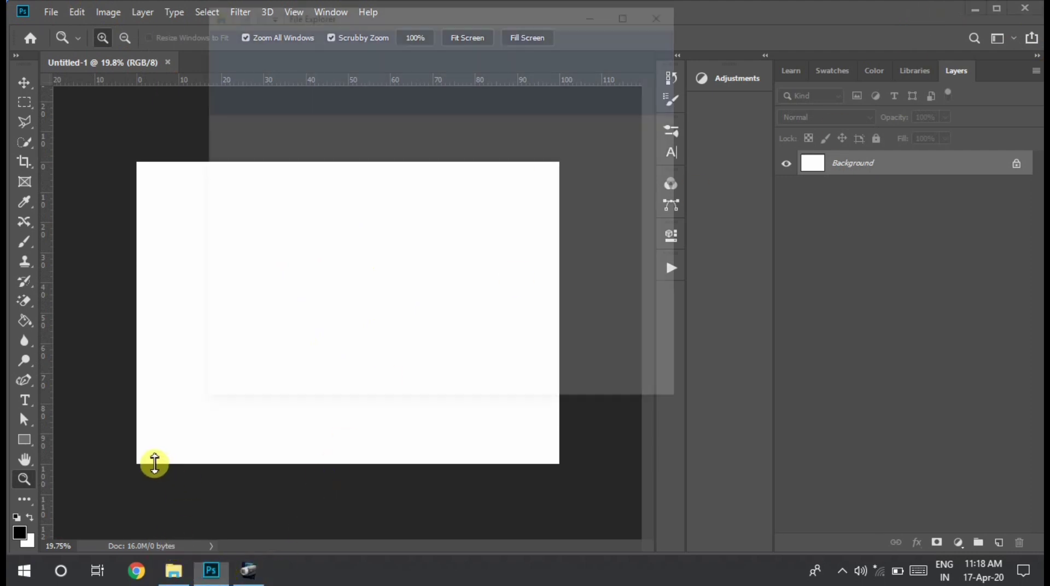
pyautogui.moveTo(321, 215); pyautogui.dragTo(320, 293)
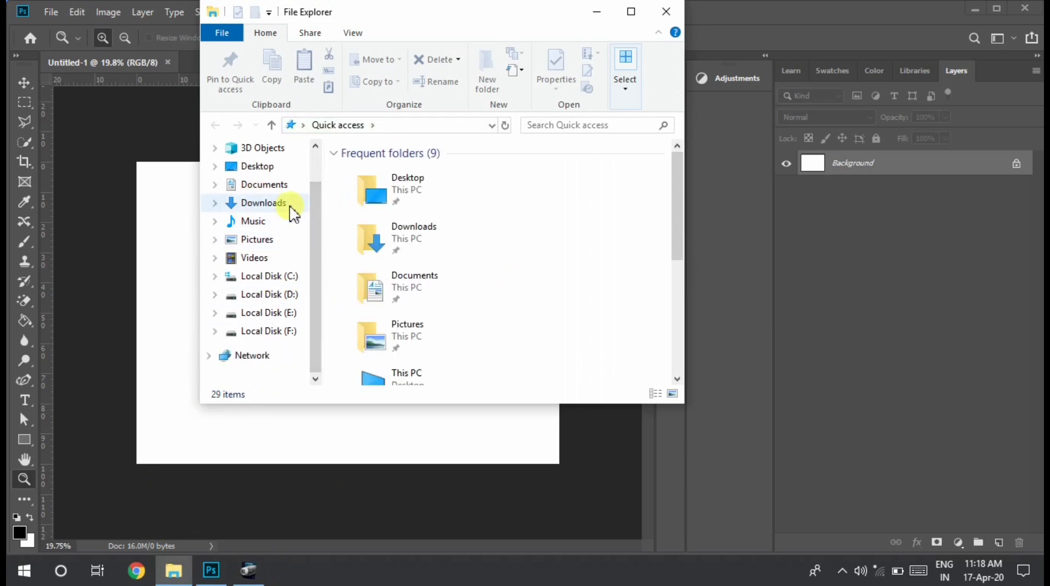
pyautogui.click(276, 166)
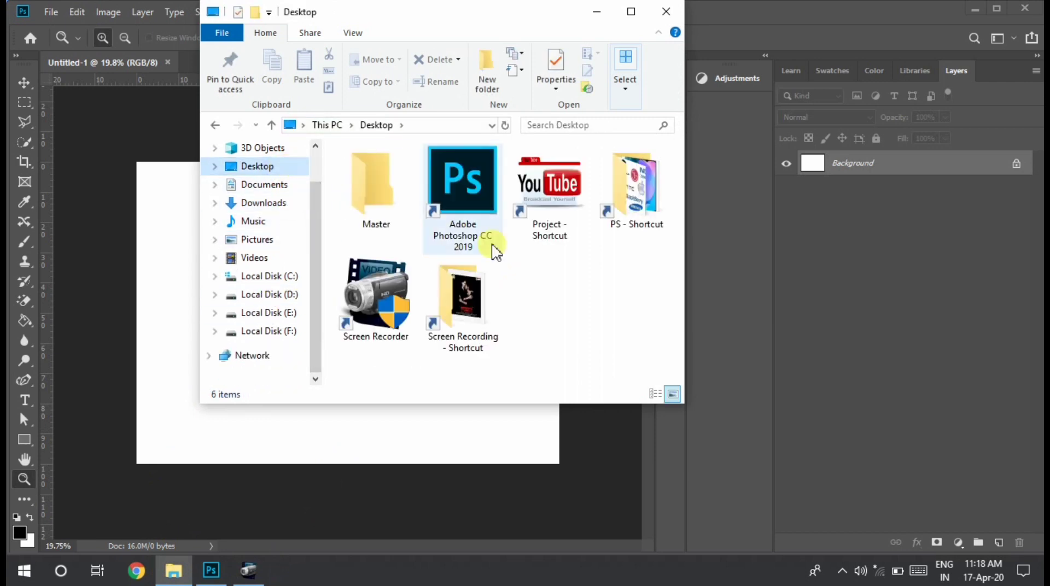
pyautogui.doubleClick(410, 206)
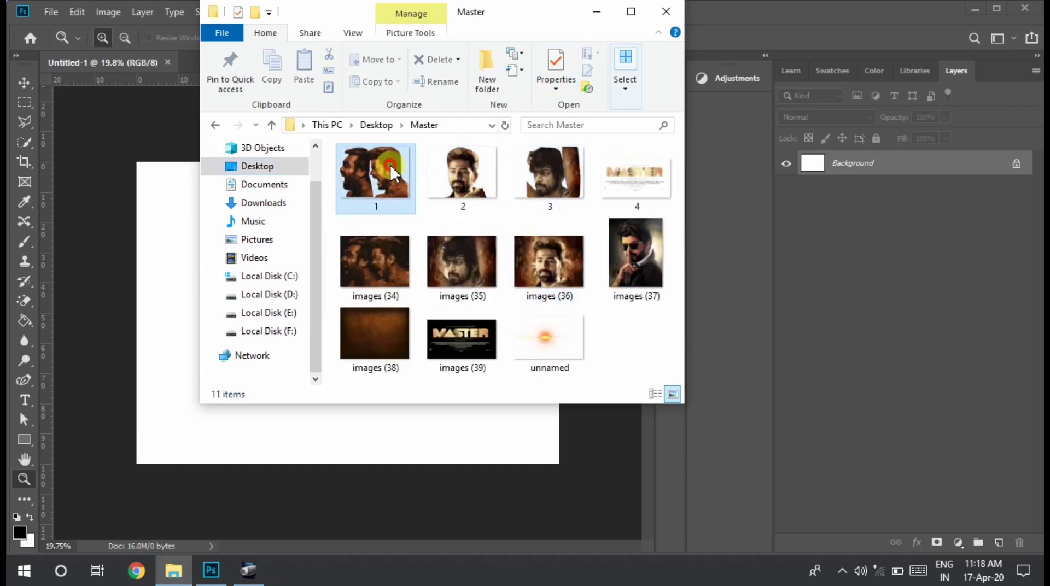
pyautogui.click(390, 166)
# Step: Place image 1 on the canvas and enlarge it to about 146%
pyautogui.moveTo(391, 168)
pyautogui.mouseDown()
pyautogui.moveTo(388, 434)
pyautogui.moveTo(573, 79)
pyautogui.mouseUp()
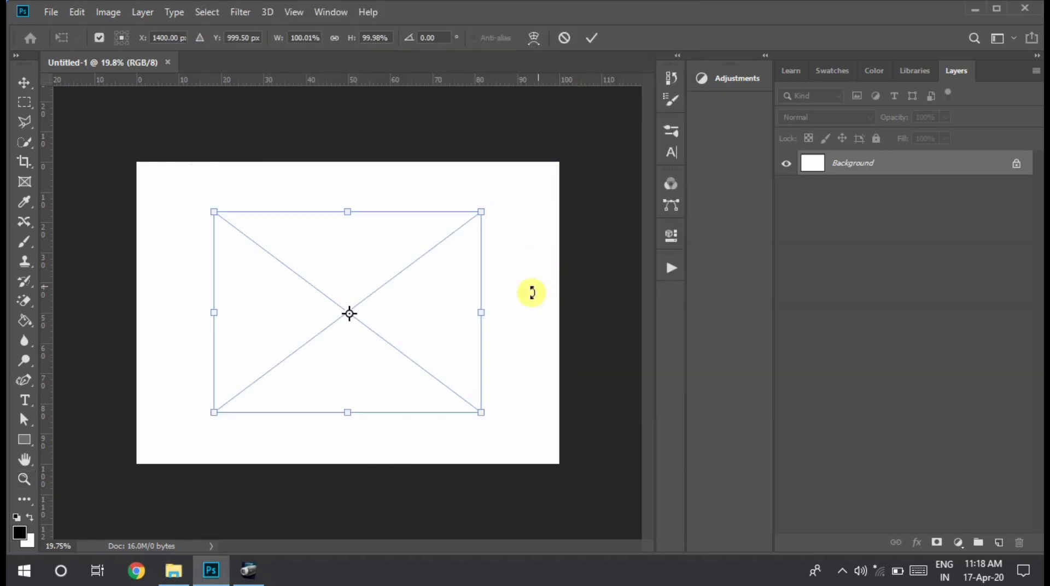
pyautogui.moveTo(484, 410); pyautogui.dragTo(563, 449)
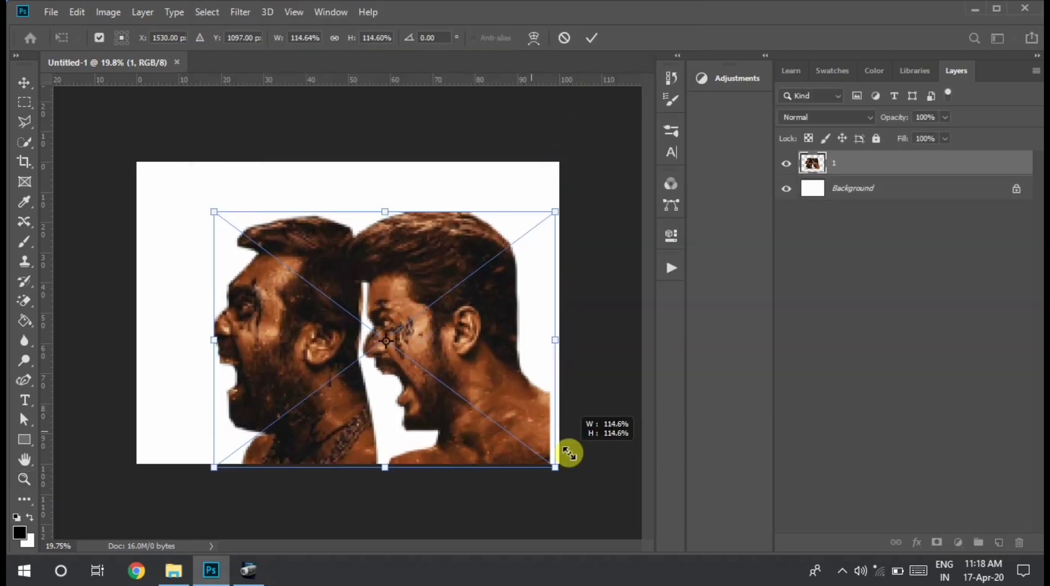
pyautogui.moveTo(468, 347)
pyautogui.mouseDown()
pyautogui.moveTo(417, 283)
pyautogui.moveTo(401, 302)
pyautogui.mouseUp()
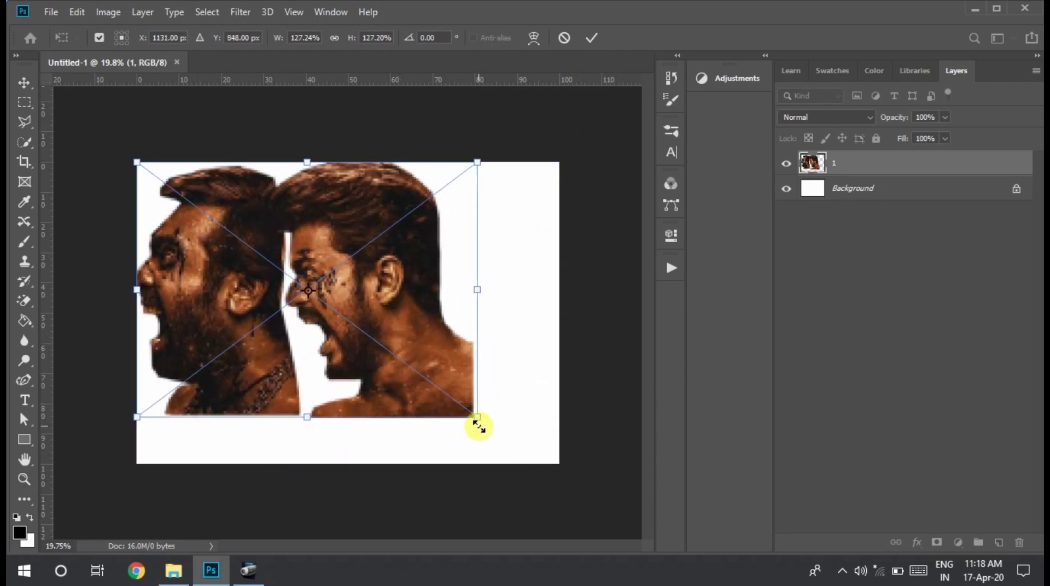
pyautogui.moveTo(479, 426); pyautogui.dragTo(534, 444)
pyautogui.press('Return')
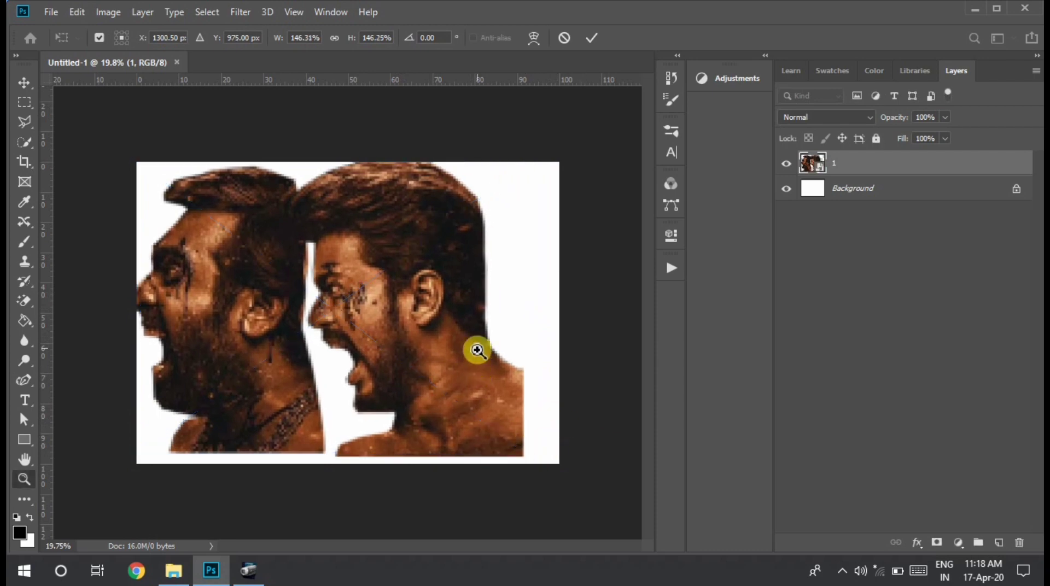
pyautogui.press('z')
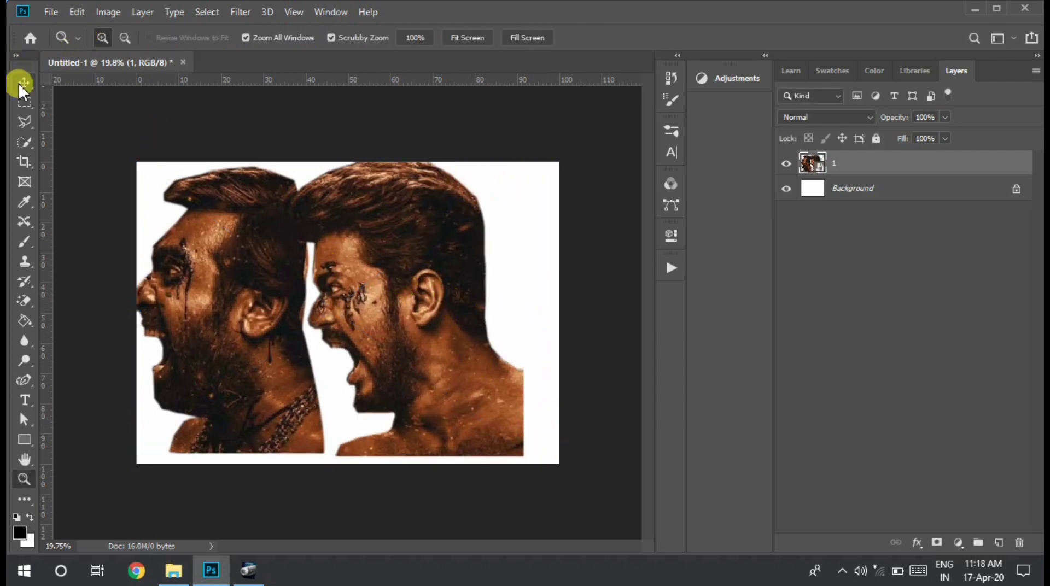
# Step: Move the actors photo to fill the canvas and zoom in on the hair
pyautogui.click(22, 83)
pyautogui.moveTo(448, 345)
pyautogui.mouseDown()
pyautogui.moveTo(459, 336)
pyautogui.moveTo(467, 344)
pyautogui.mouseUp()
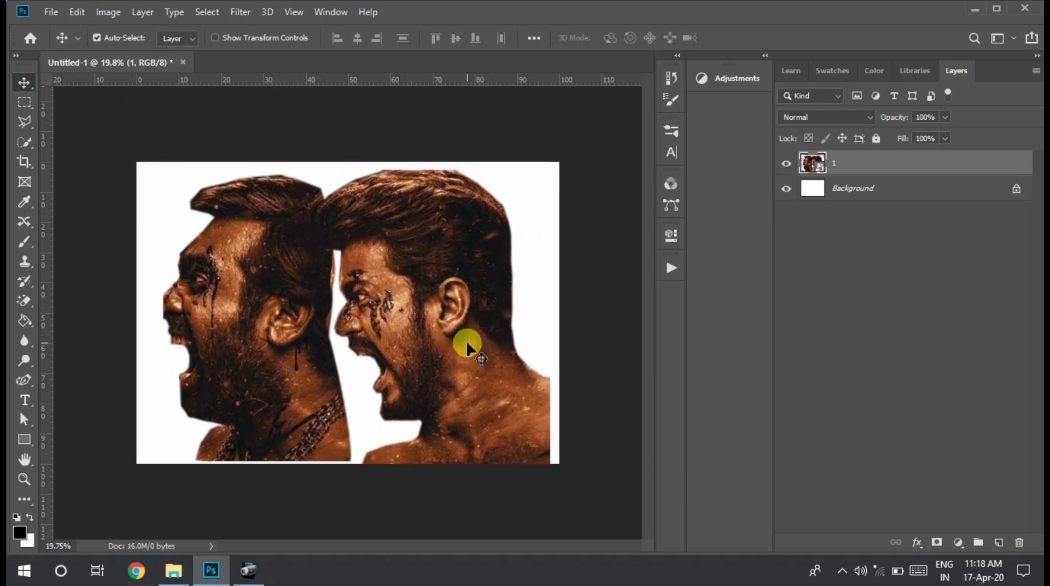
pyautogui.moveTo(317, 230); pyautogui.dragTo(402, 300)
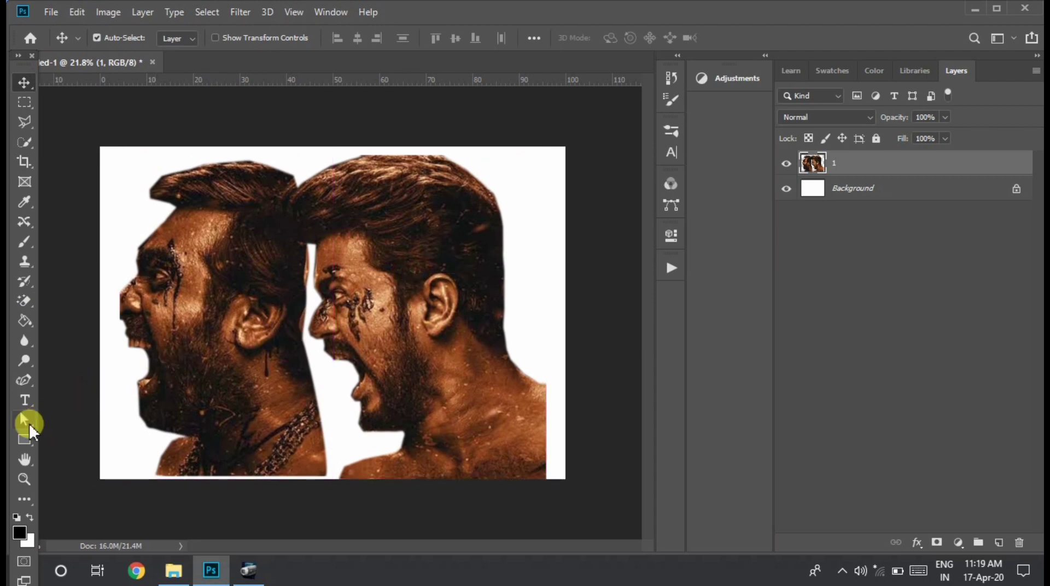
pyautogui.click(23, 479)
pyautogui.moveTo(301, 195); pyautogui.dragTo(388, 203)
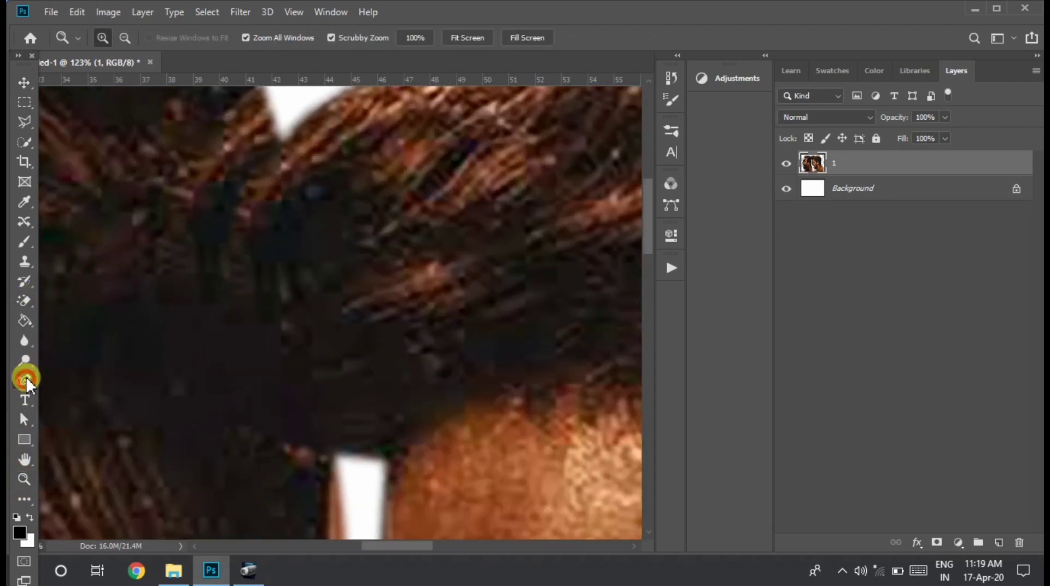
# Step: Trace a pen path along the dark hair edge between the two men
pyautogui.click(24, 380)
pyautogui.click(295, 133)
pyautogui.click(257, 176)
pyautogui.click(231, 217)
pyautogui.click(213, 270)
pyautogui.click(232, 384)
pyautogui.click(253, 421)
pyautogui.click(327, 454)
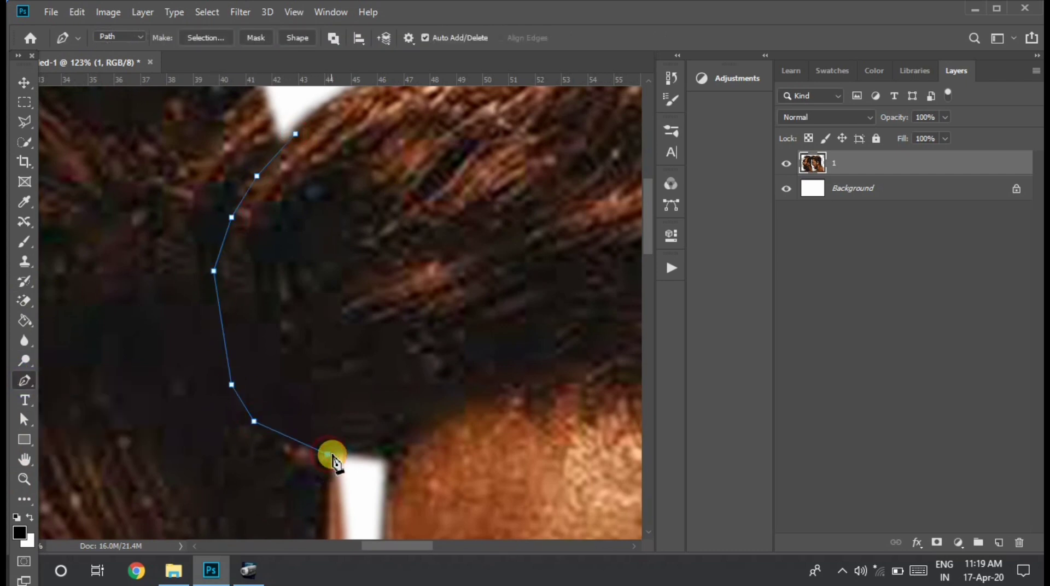
pyautogui.scroll(-5, 654, 281)
pyautogui.click(355, 249)
pyautogui.scroll(-5, 648, 225)
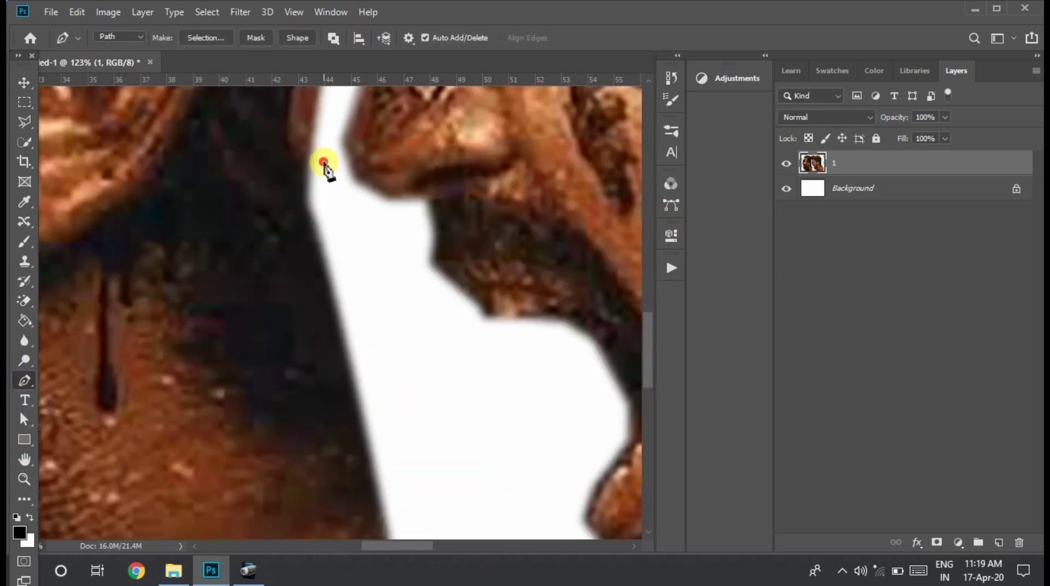
# Step: Continue the path down the white gap and close it around the right man
pyautogui.click(403, 350)
pyautogui.click(422, 445)
pyautogui.scroll(-5, 651, 328)
pyautogui.click(481, 368)
pyautogui.scroll(-5, 547, 383)
pyautogui.click(486, 435)
pyautogui.click(24, 476)
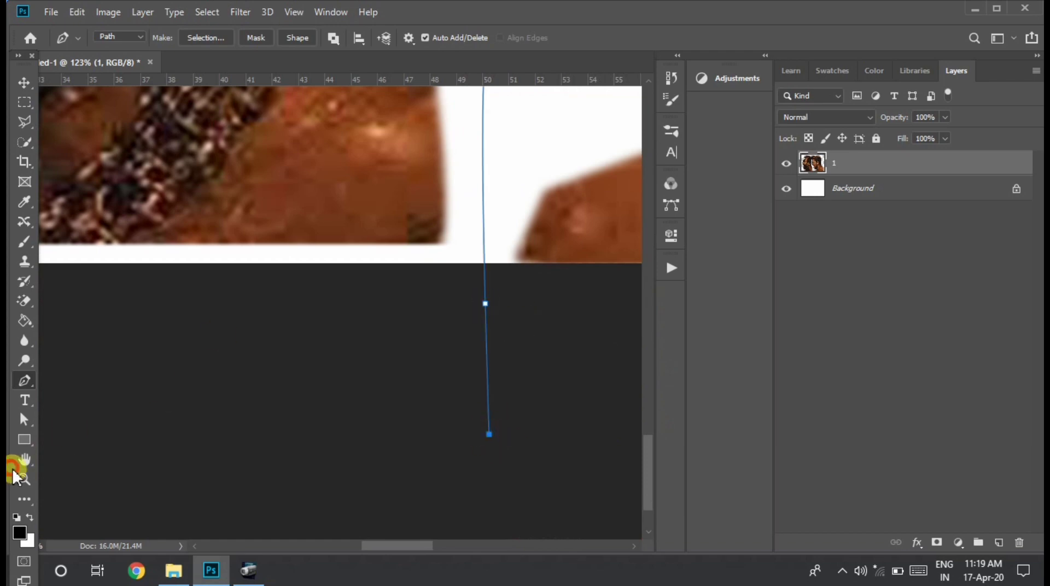
pyautogui.moveTo(547, 502); pyautogui.dragTo(405, 502)
pyautogui.click(24, 380)
pyautogui.click(457, 102)
pyautogui.click(321, 130)
pyautogui.click(296, 175)
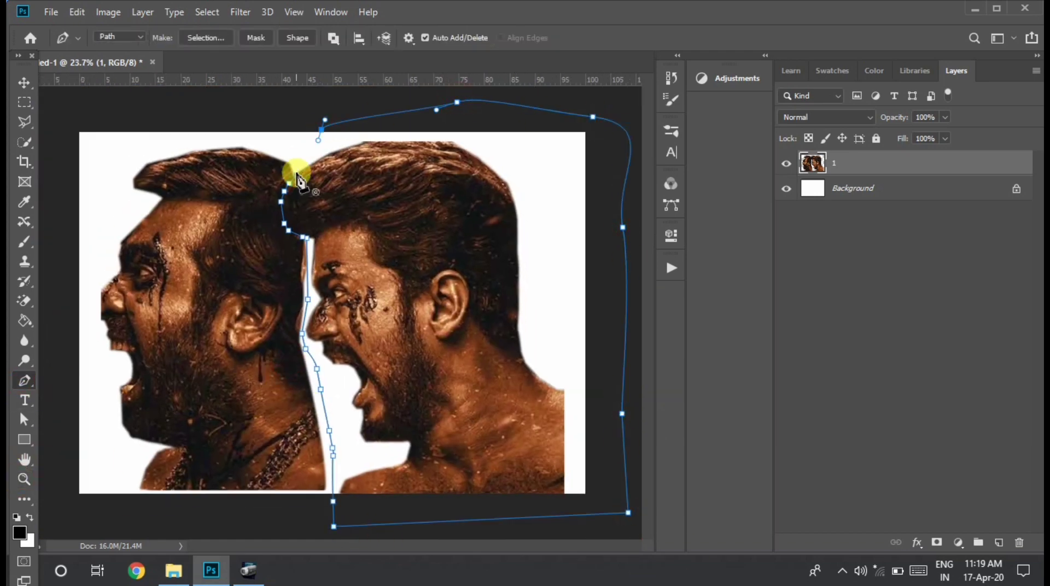
# Step: Turn the closed path into a selection and delete the right man from layer 1
pyautogui.rightClick(441, 215)
pyautogui.click(443, 255)
pyautogui.click(615, 133)
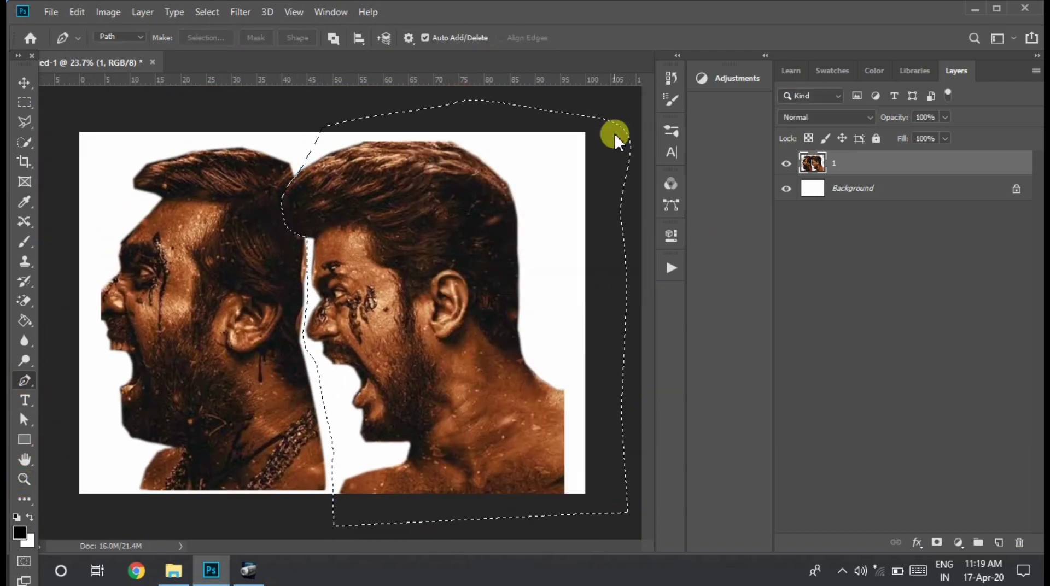
pyautogui.click(786, 163)
pyautogui.click(785, 164)
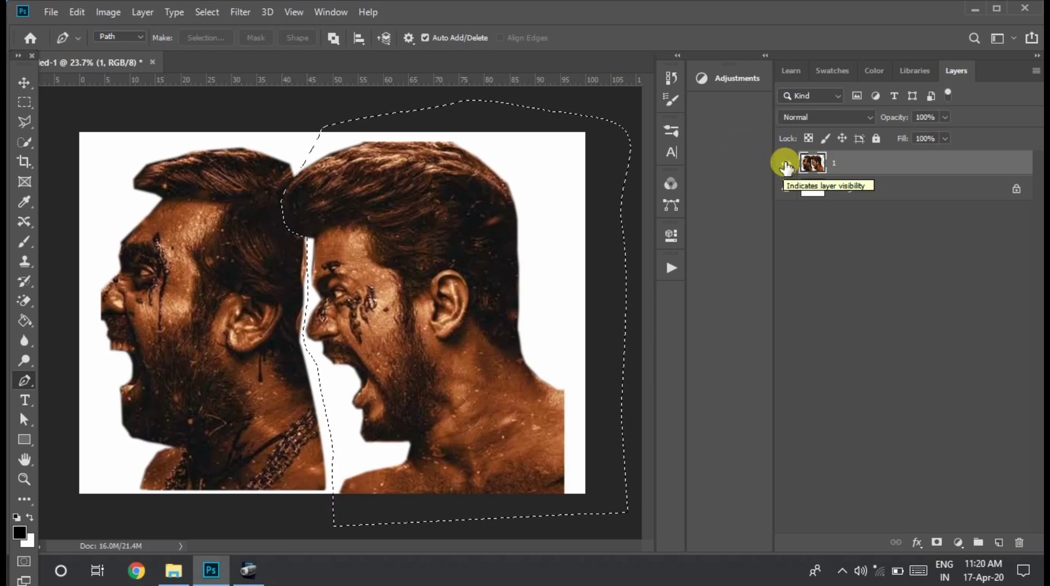
pyautogui.moveTo(811, 188); pyautogui.dragTo(812, 191)
pyautogui.press('Delete')
pyautogui.hotkey('ctrl', 'd')
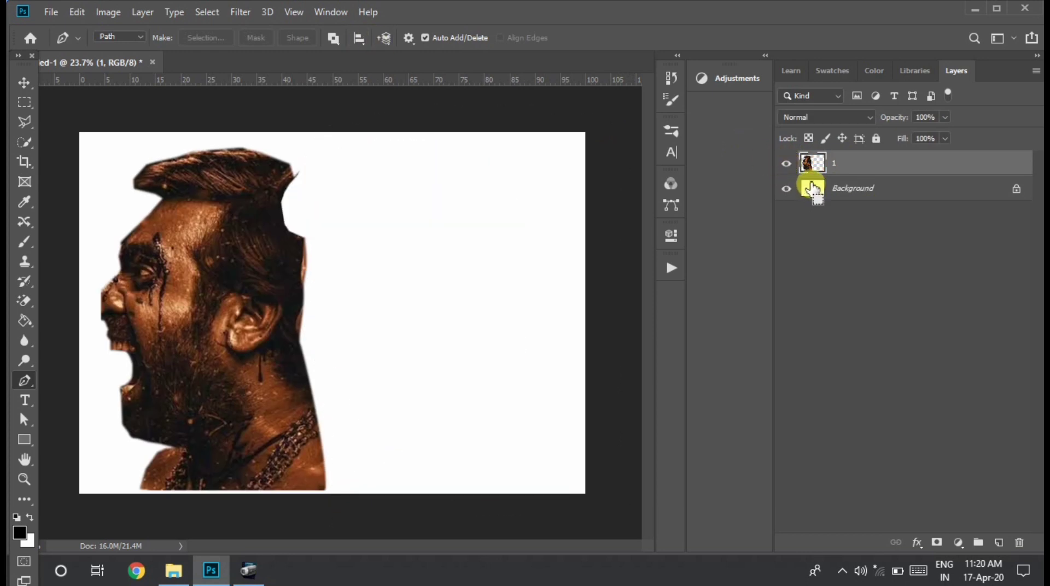
# Step: Paste the right man onto a new layer at the canvas's right edge
pyautogui.hotkey('ctrl', 'v')
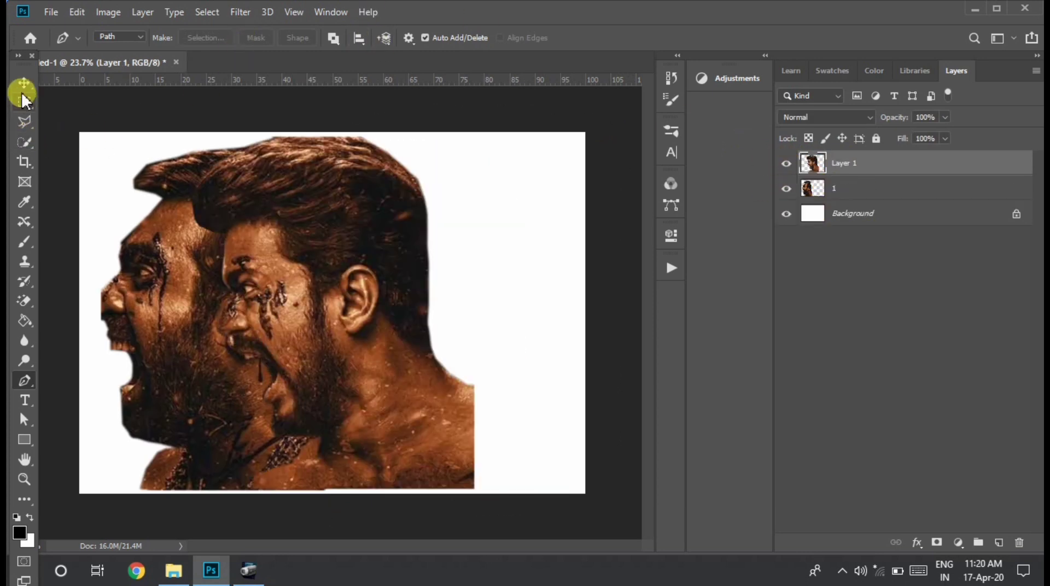
pyautogui.click(24, 83)
pyautogui.moveTo(405, 309)
pyautogui.mouseDown()
pyautogui.moveTo(608, 297)
pyautogui.moveTo(606, 331)
pyautogui.mouseUp()
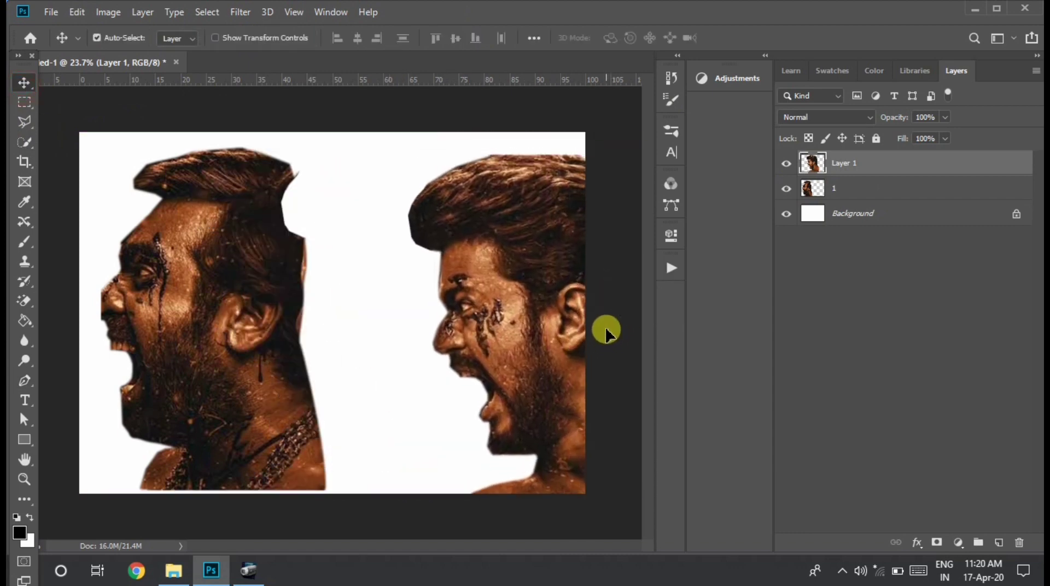
# Step: Flip the left man horizontally with -100% width and move him left
pyautogui.click(254, 320)
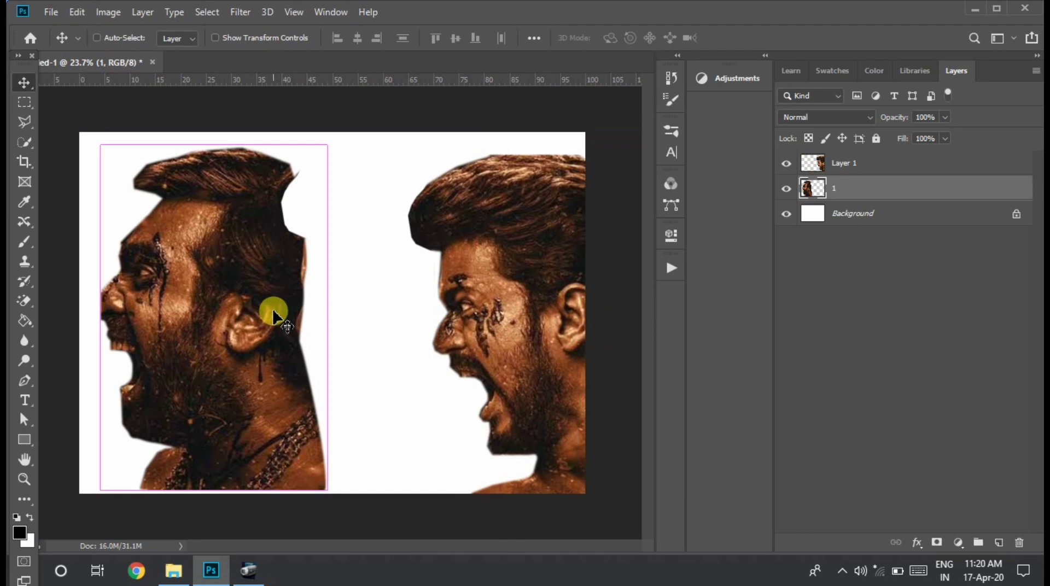
pyautogui.hotkey('ctrl', 't')
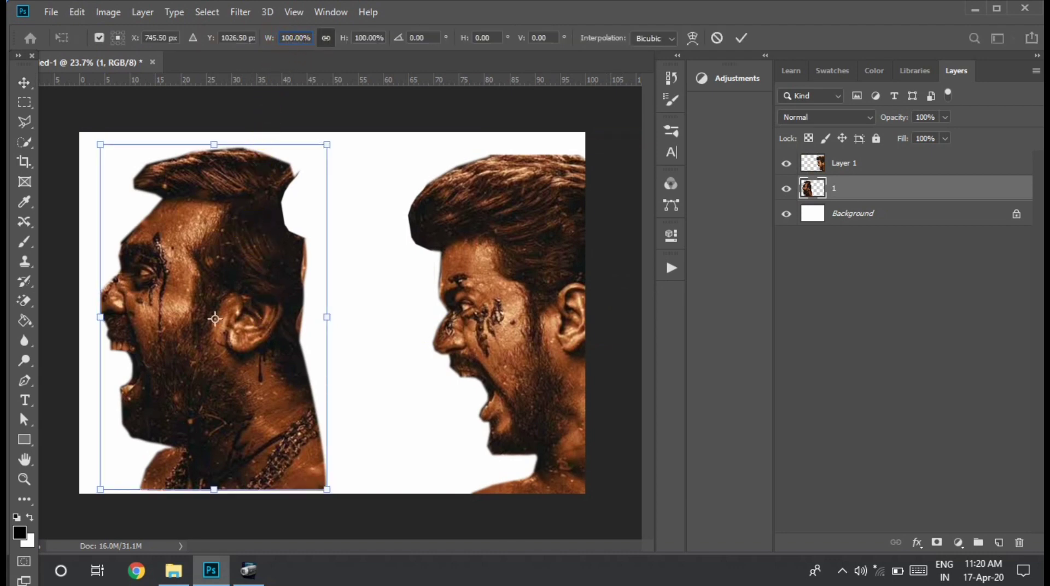
pyautogui.write('-100')
pyautogui.press('Return')
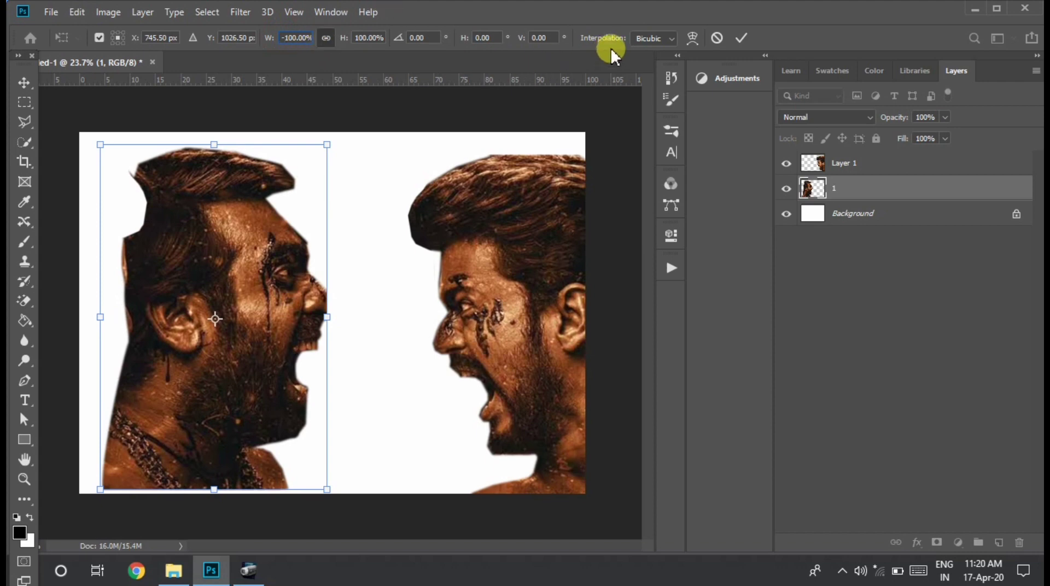
pyautogui.click(742, 44)
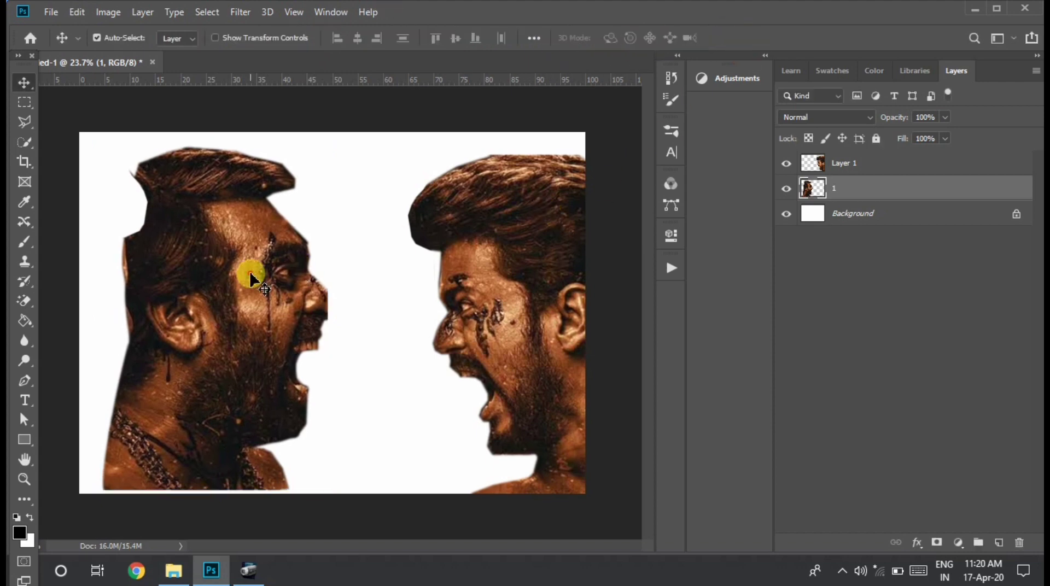
pyautogui.moveTo(251, 269); pyautogui.dragTo(138, 277)
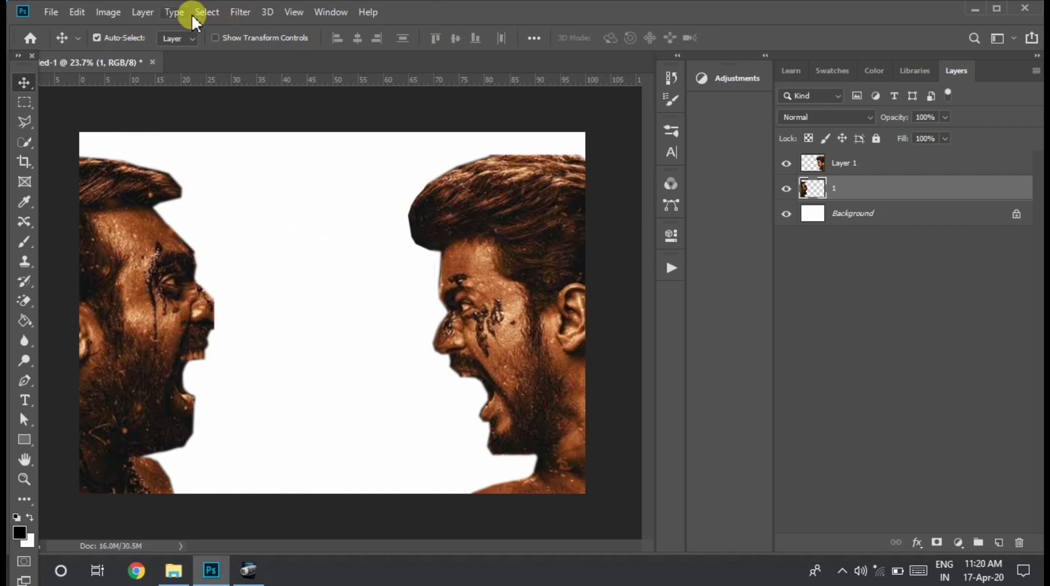
pyautogui.click(974, 8)
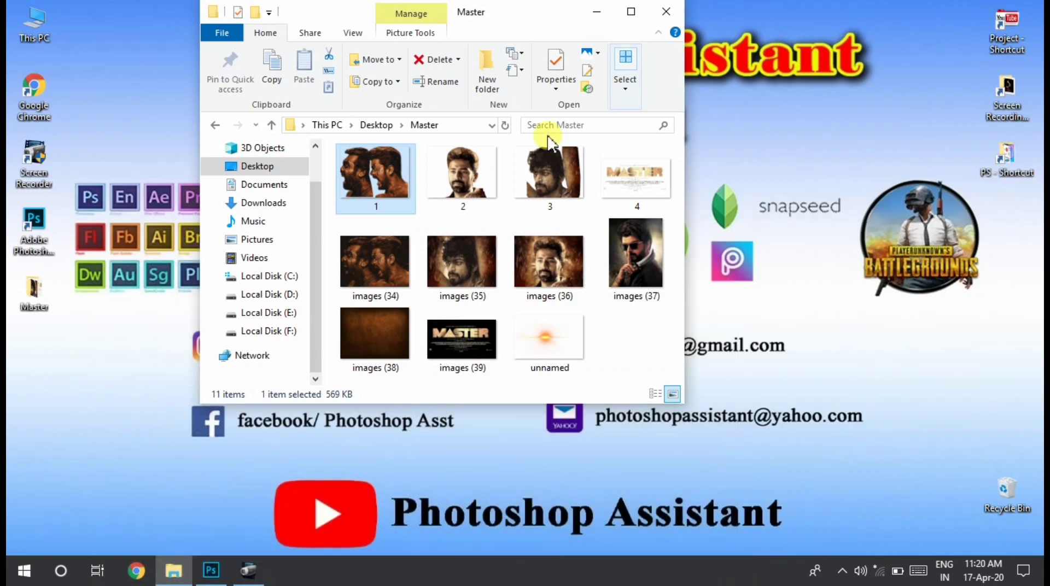
# Step: Place the images (34) photo from File Explorer near the poster's left edge
pyautogui.click(371, 279)
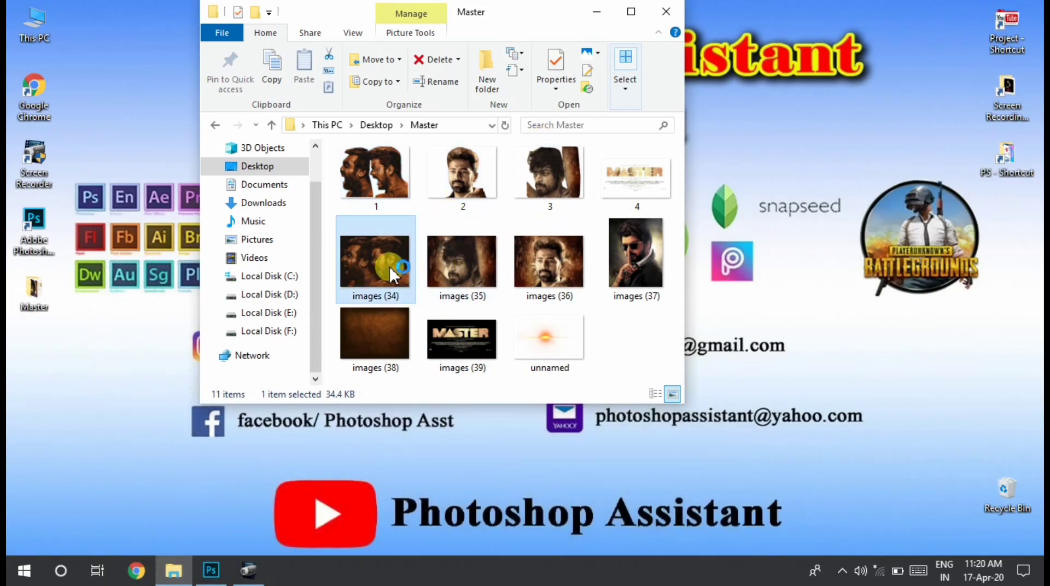
pyautogui.moveTo(392, 275)
pyautogui.mouseDown()
pyautogui.moveTo(217, 575)
pyautogui.moveTo(294, 402)
pyautogui.mouseUp()
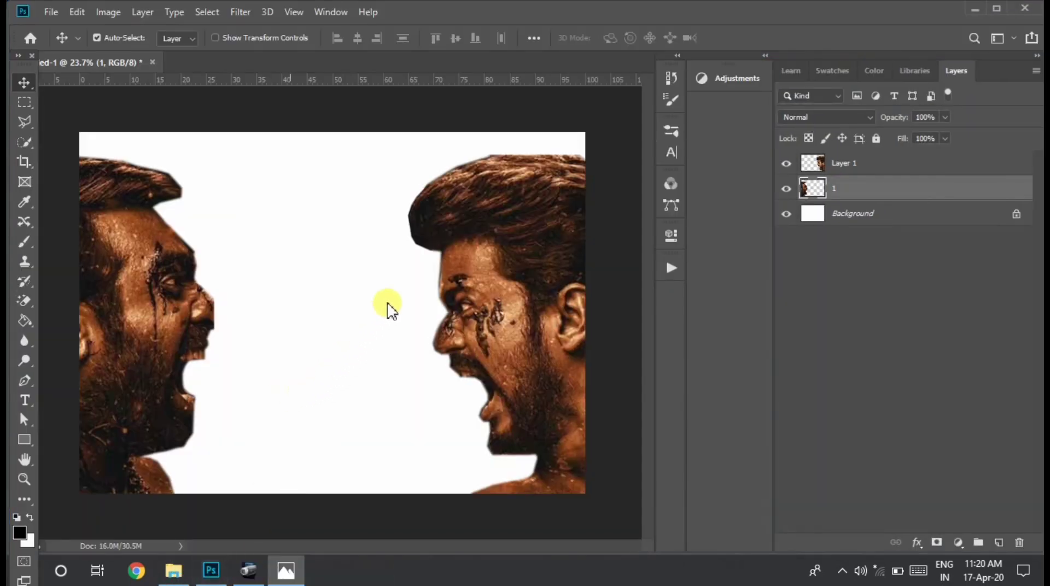
pyautogui.moveTo(550, 217); pyautogui.dragTo(553, 214)
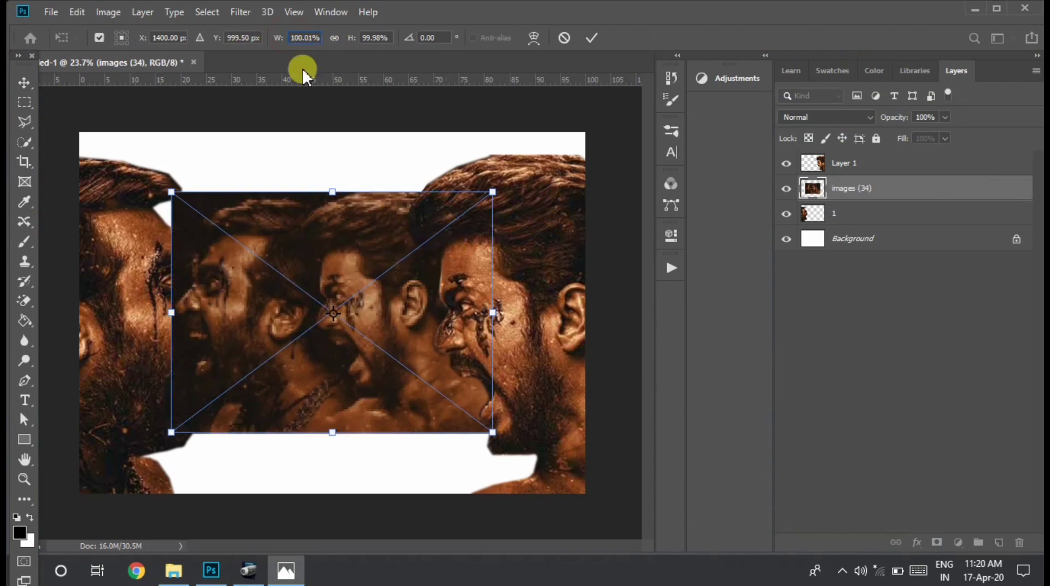
pyautogui.press('Return')
pyautogui.moveTo(439, 272); pyautogui.dragTo(180, 236)
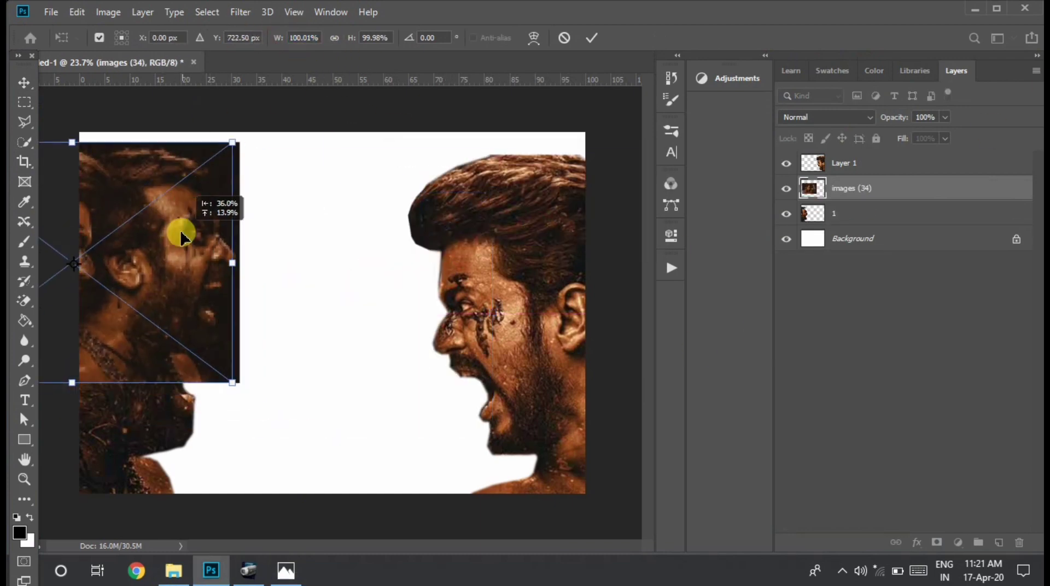
pyautogui.moveTo(218, 398); pyautogui.dragTo(225, 405)
pyautogui.click(592, 38)
pyautogui.moveTo(210, 238)
pyautogui.mouseDown()
pyautogui.moveTo(169, 312)
pyautogui.moveTo(182, 199)
pyautogui.moveTo(223, 242)
pyautogui.mouseUp()
# Step: Delete the old left-man layer and scale images (34) to about 138%
pyautogui.press('Delete')
pyautogui.hotkey('ctrl', 't')
pyautogui.moveTo(228, 176)
pyautogui.mouseDown()
pyautogui.moveTo(232, 146)
pyautogui.moveTo(176, 241)
pyautogui.moveTo(201, 244)
pyautogui.mouseUp()
pyautogui.click(592, 38)
pyautogui.click(25, 467)
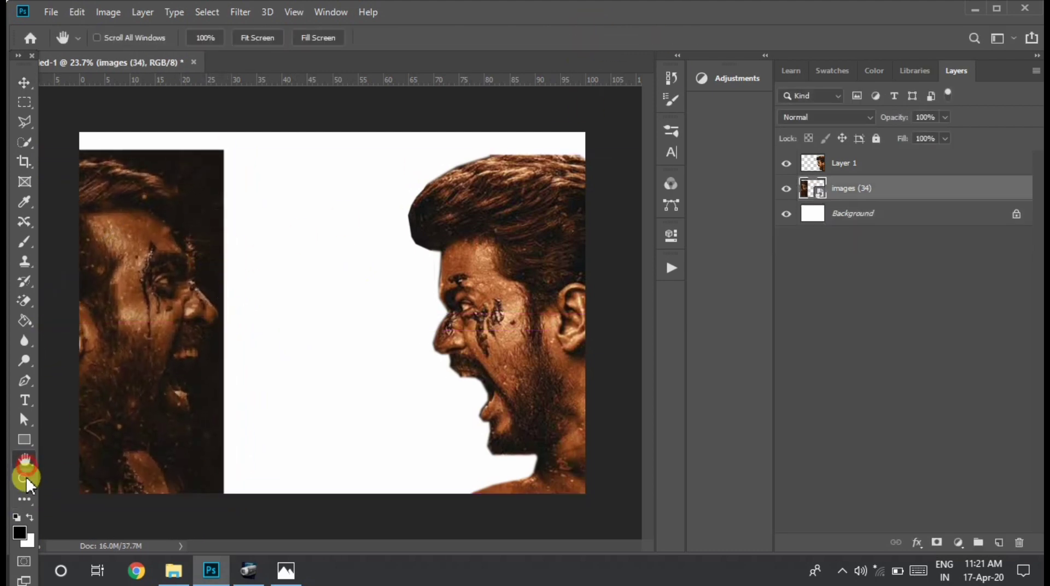
pyautogui.moveTo(164, 157)
pyautogui.mouseDown()
pyautogui.moveTo(140, 202)
pyautogui.moveTo(340, 274)
pyautogui.mouseUp()
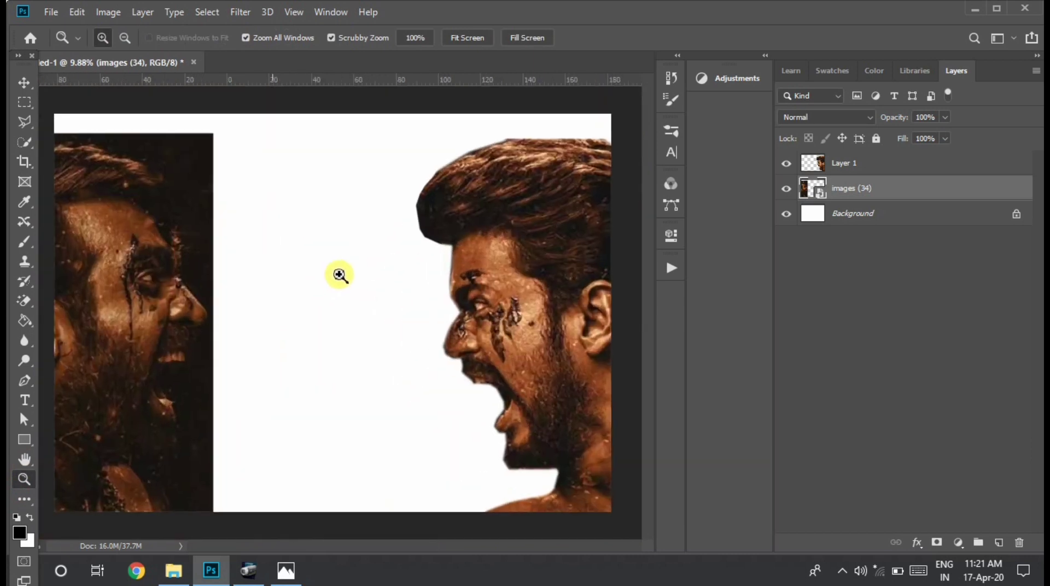
# Step: Rasterize the images (34) layer, undoing a trial background erase
pyautogui.click(24, 298)
pyautogui.click(184, 157)
pyautogui.click(527, 236)
pyautogui.hotkey('ctrl', 'z')
# Step: Pen-trace the left man's profile from his hairline down the forehead to the nose
pyautogui.press('p')
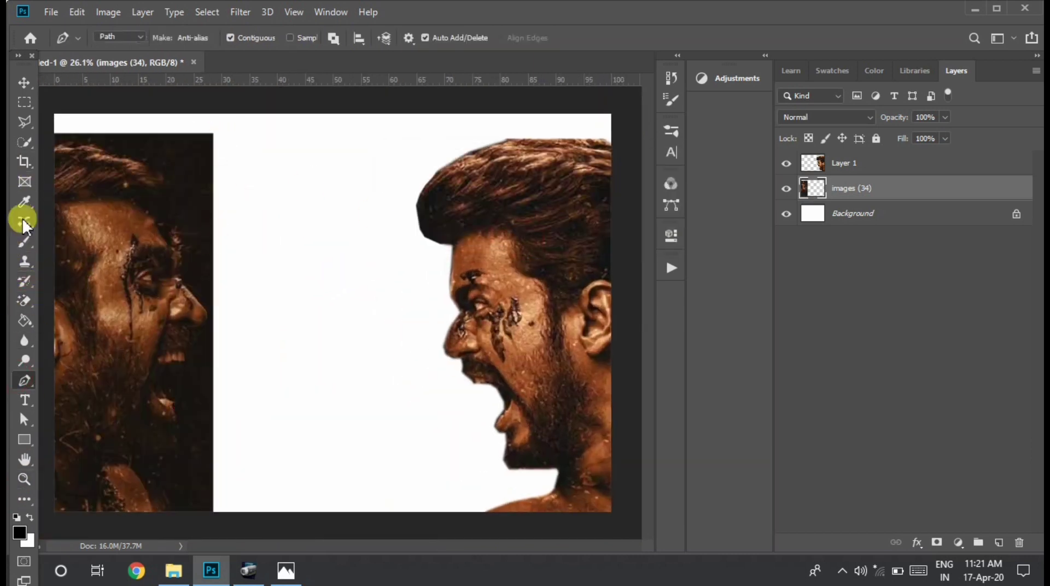
pyautogui.click(54, 138)
pyautogui.click(77, 145)
pyautogui.click(141, 165)
pyautogui.click(182, 193)
pyautogui.click(185, 216)
pyautogui.click(180, 250)
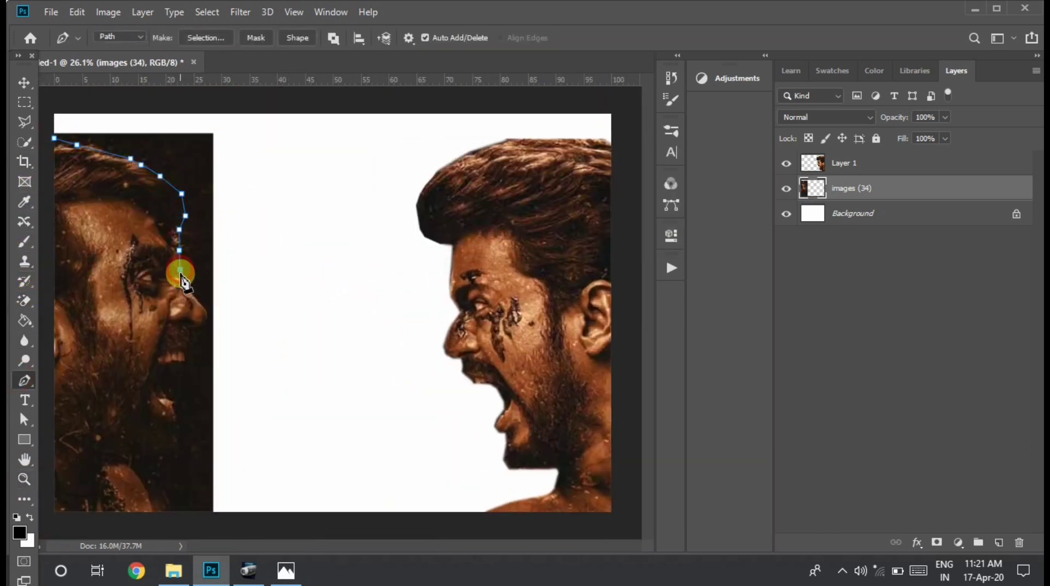
pyautogui.click(198, 283)
pyautogui.press('z')
pyautogui.click(277, 334)
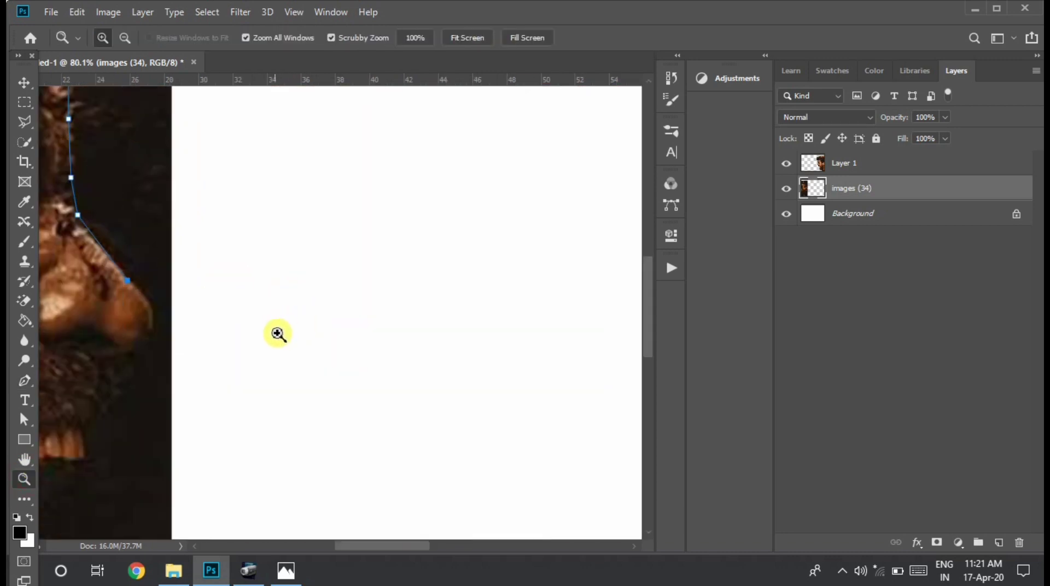
# Step: Continue the outline down the nose, around the lips and beard to the chin
pyautogui.click(25, 378)
pyautogui.click(152, 324)
pyautogui.click(151, 341)
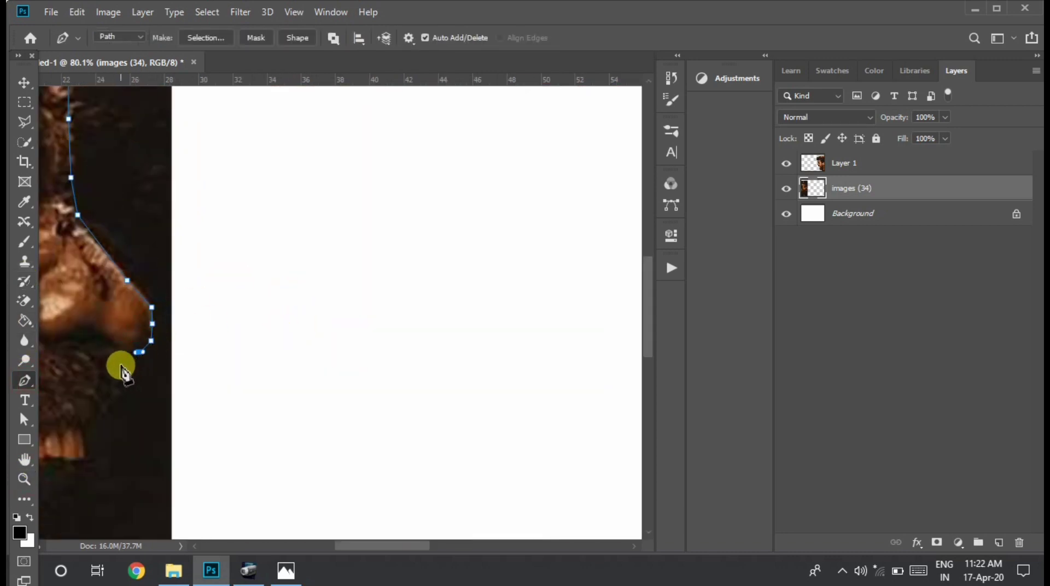
pyautogui.scroll(-3, 115, 351)
pyautogui.click(105, 330)
pyautogui.click(89, 366)
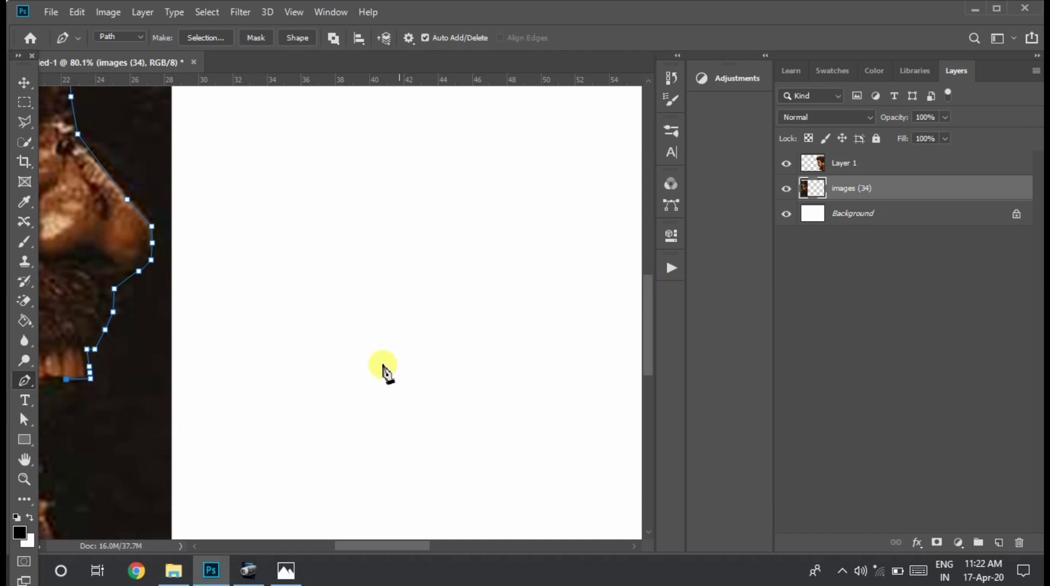
pyautogui.scroll(-4, 651, 363)
pyautogui.hscroll(-5, 290, 274)
pyautogui.click(293, 266)
pyautogui.click(280, 280)
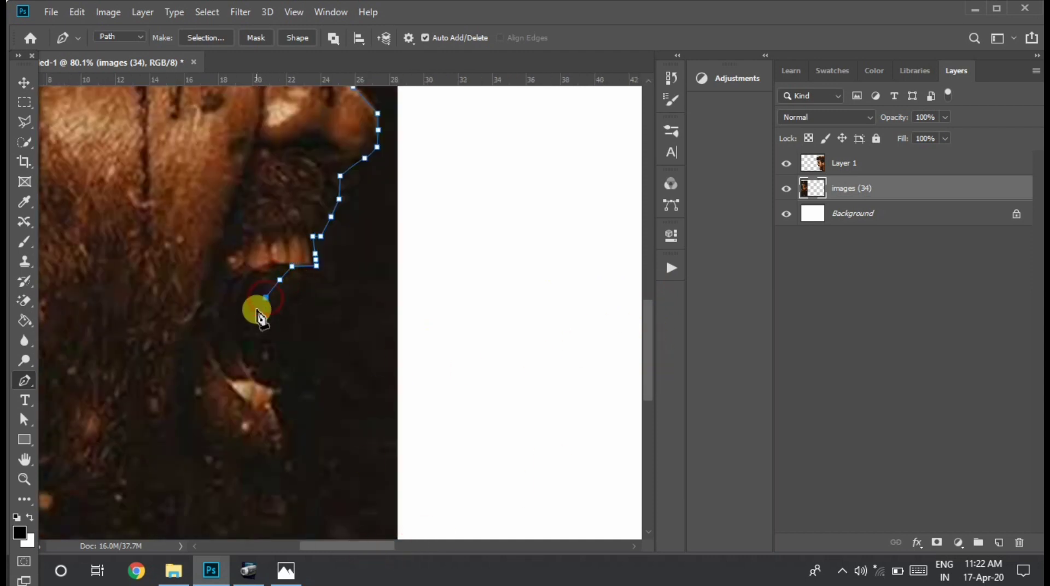
pyautogui.click(245, 316)
pyautogui.click(246, 377)
pyautogui.click(277, 398)
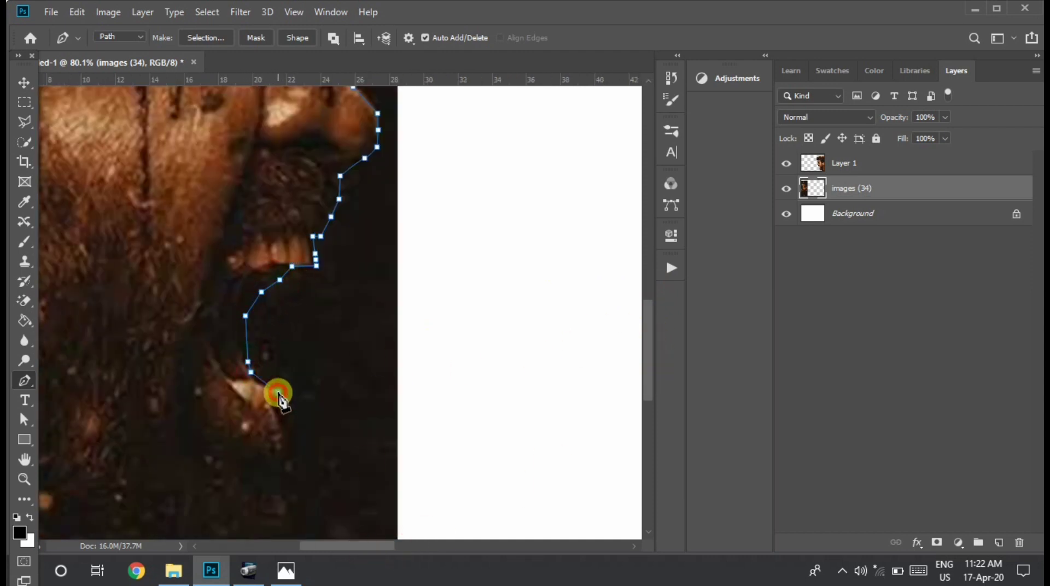
# Step: Trace under the chin and down the neck, then close the path over the top
pyautogui.moveTo(648, 350); pyautogui.dragTo(649, 375)
pyautogui.press('z')
pyautogui.moveTo(483, 422); pyautogui.dragTo(396, 440)
pyautogui.press('p')
pyautogui.click(217, 395)
pyautogui.click(218, 412)
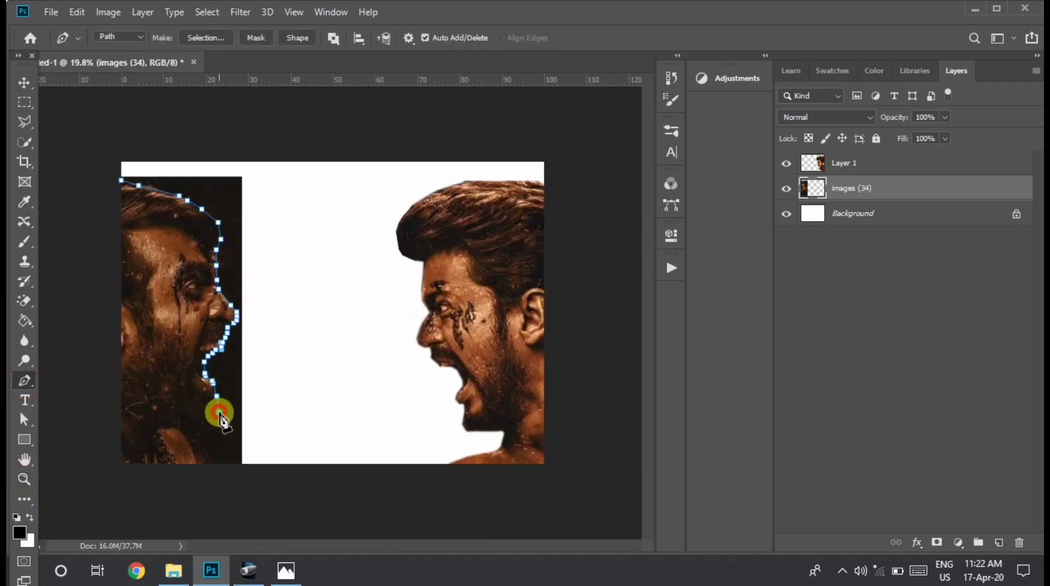
pyautogui.click(196, 427)
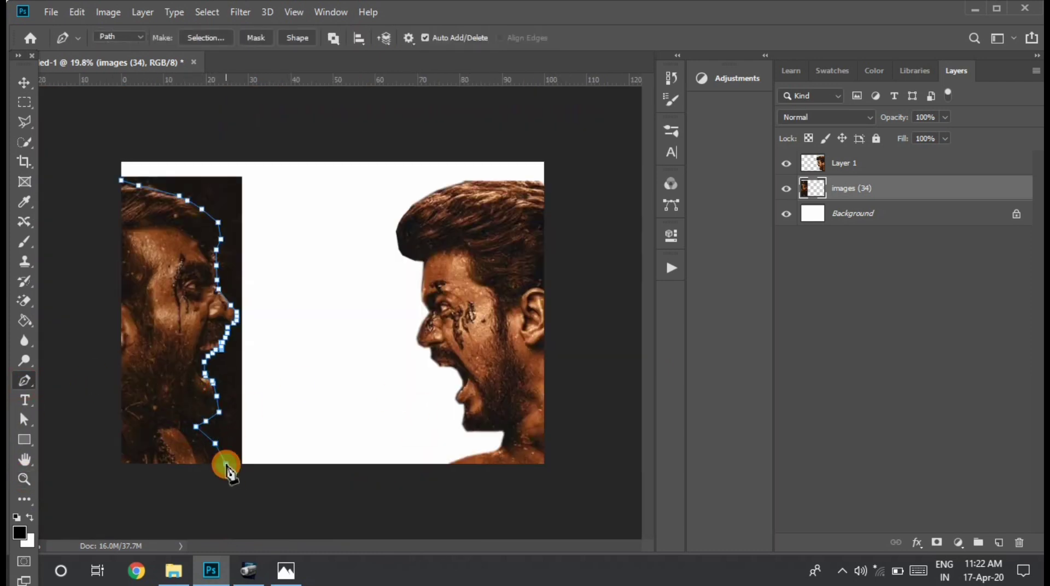
pyautogui.click(253, 470)
pyautogui.moveTo(284, 154); pyautogui.dragTo(318, 157)
pyautogui.click(185, 130)
pyautogui.click(109, 121)
pyautogui.click(121, 179)
# Step: Convert the closed profile path into a selection
pyautogui.rightClick(197, 179)
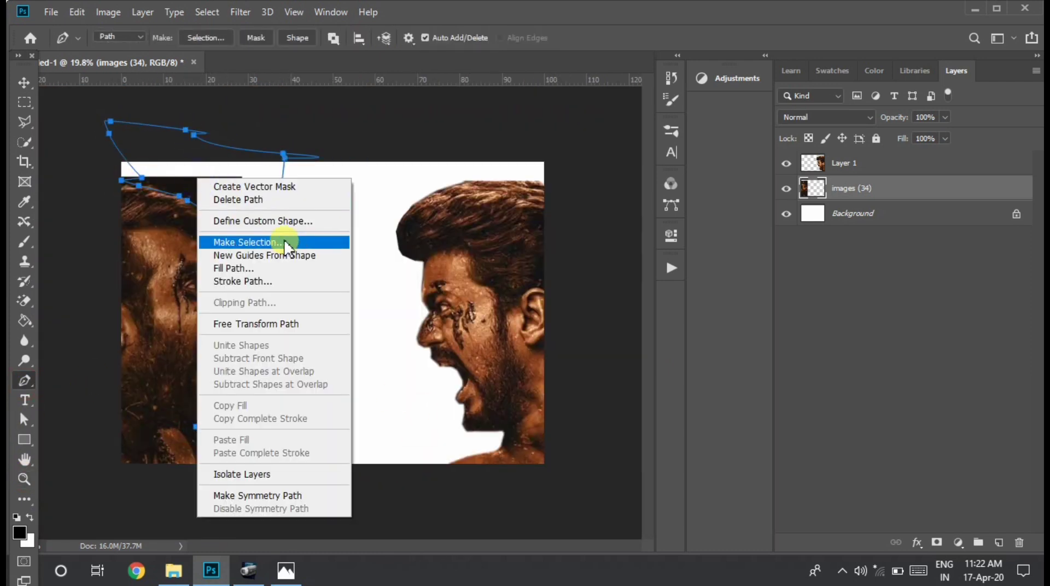
pyautogui.click(285, 247)
pyautogui.click(607, 136)
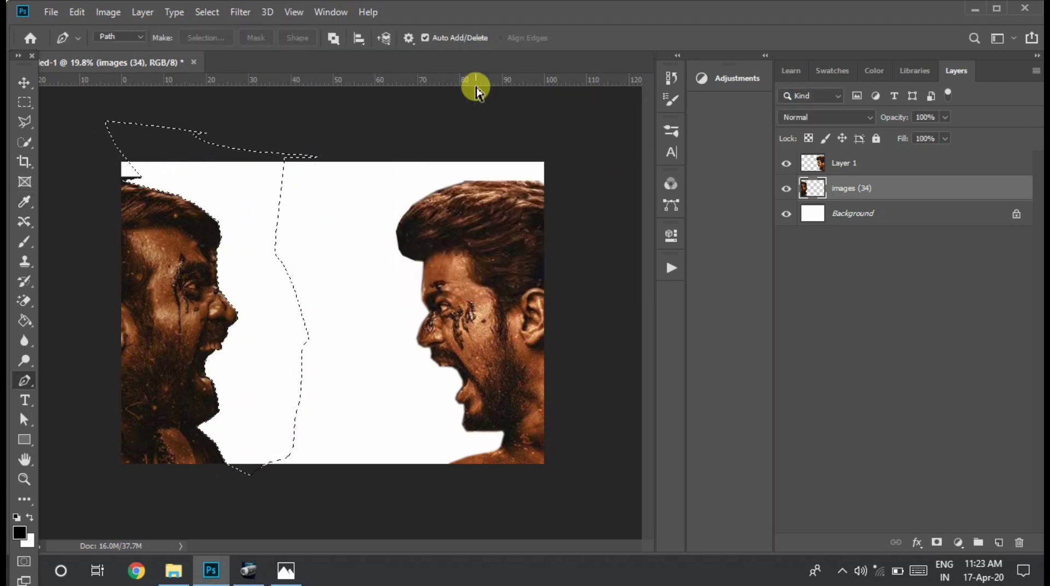
pyautogui.click(26, 479)
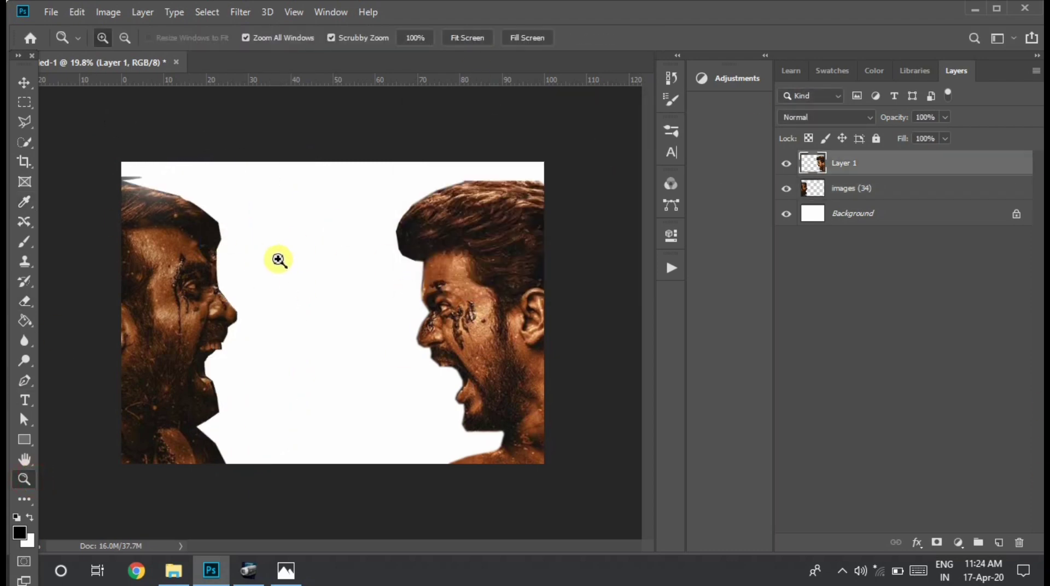
# Step: Pen-trace the leftover sliver along the left actor's forehead and turn it into a selection
pyautogui.moveTo(278, 260); pyautogui.dragTo(328, 261)
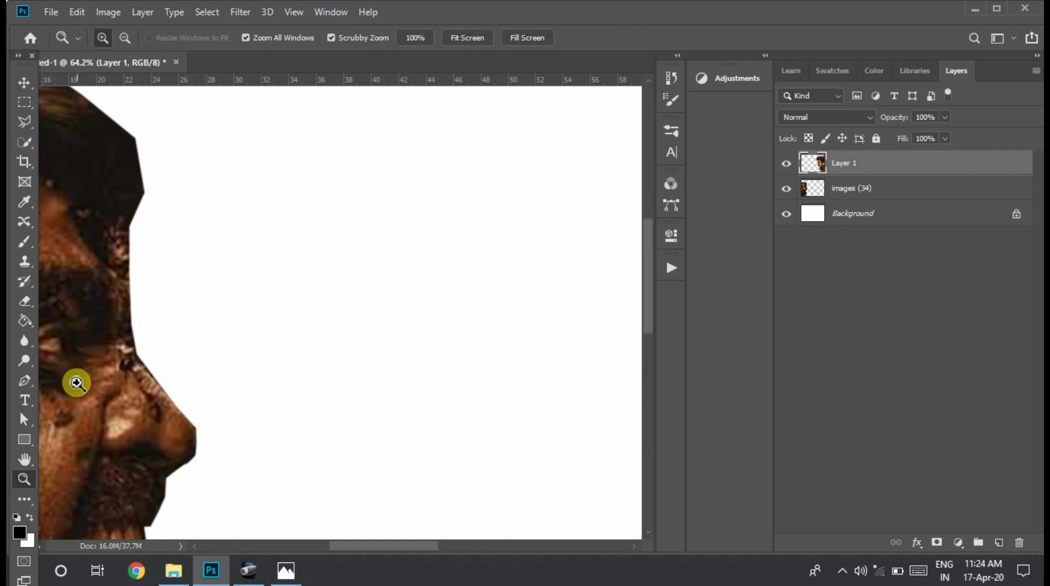
pyautogui.press('p')
pyautogui.click(123, 331)
pyautogui.click(117, 303)
pyautogui.click(99, 253)
pyautogui.click(96, 210)
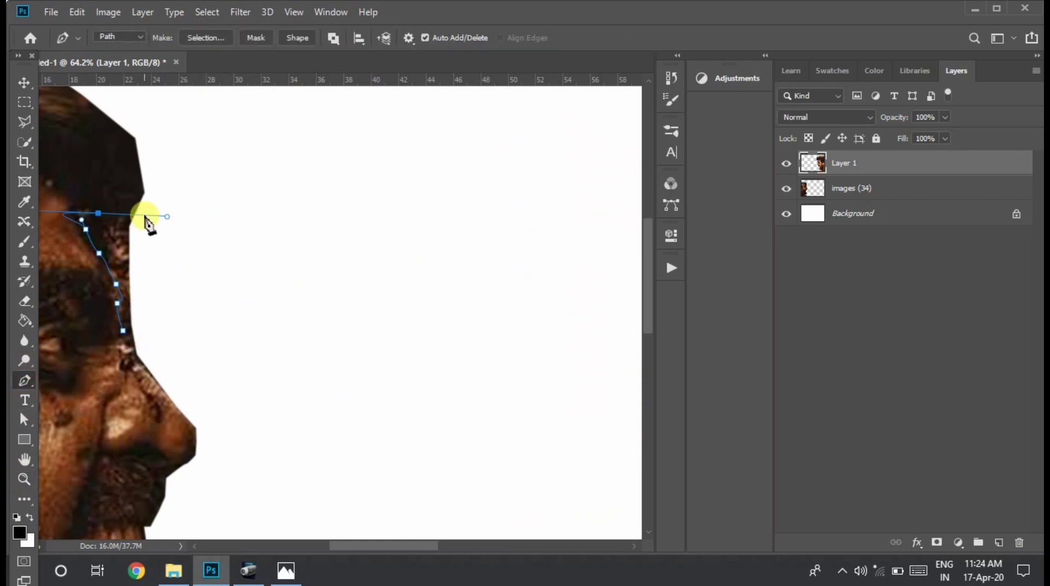
pyautogui.click(133, 222)
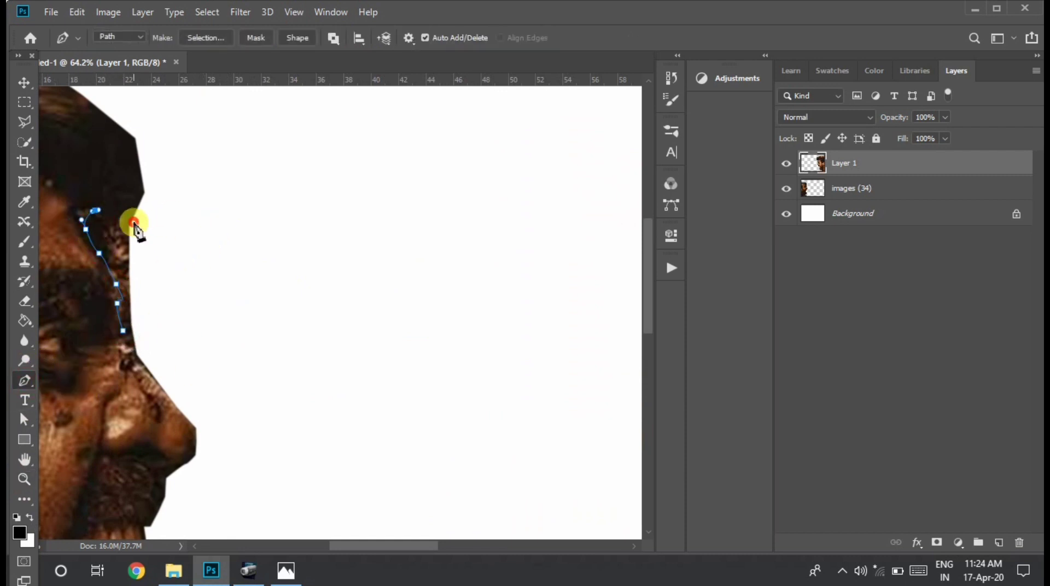
pyautogui.rightClick(121, 249)
pyautogui.click(148, 298)
pyautogui.press('Return')
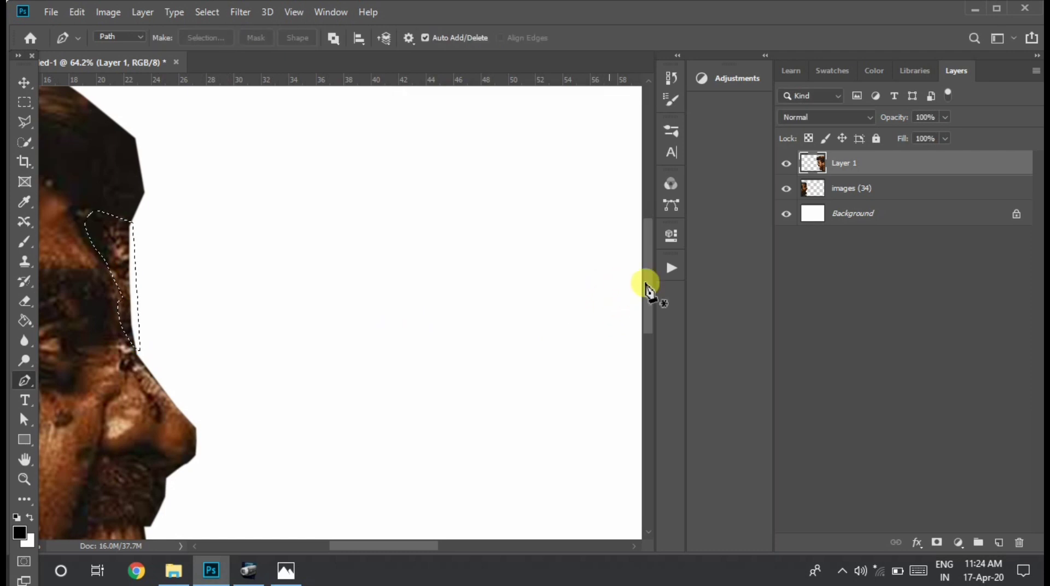
# Step: Delete the sliver from the images (34) layer, zoom out, and switch to the reference photo
pyautogui.click(810, 191)
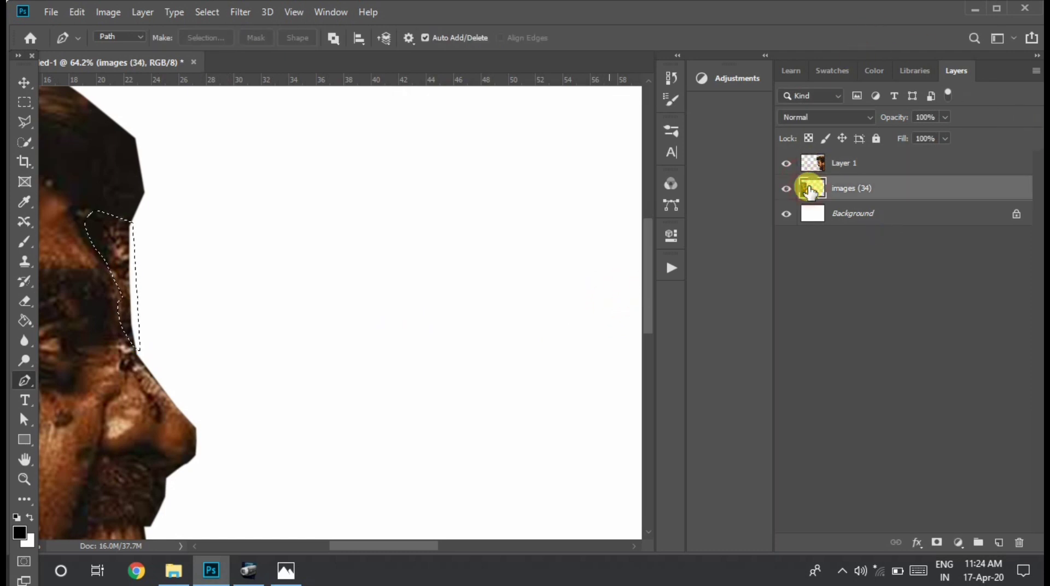
pyautogui.press('Delete')
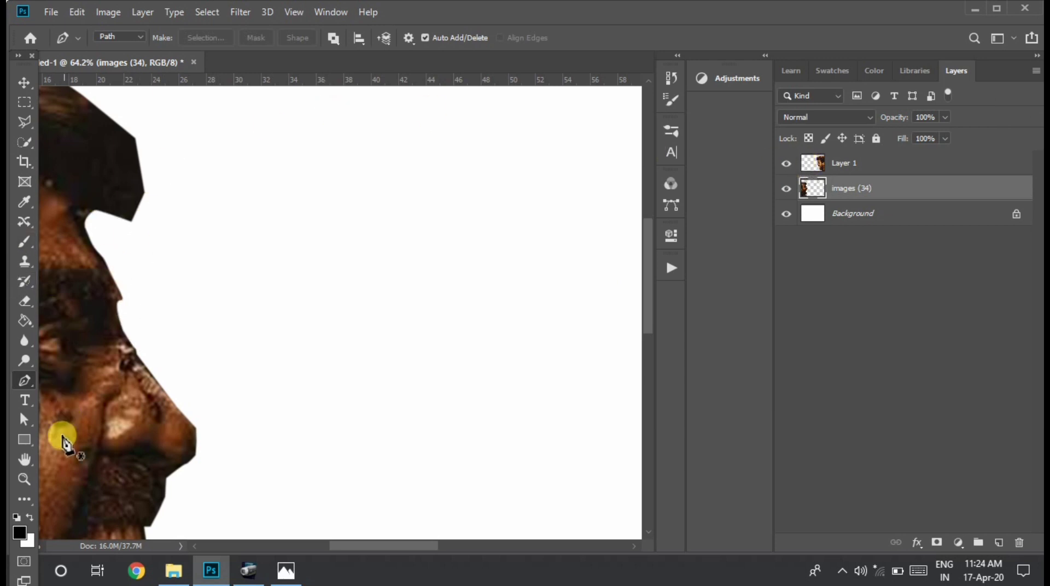
pyautogui.click(24, 479)
pyautogui.moveTo(170, 455); pyautogui.dragTo(77, 408)
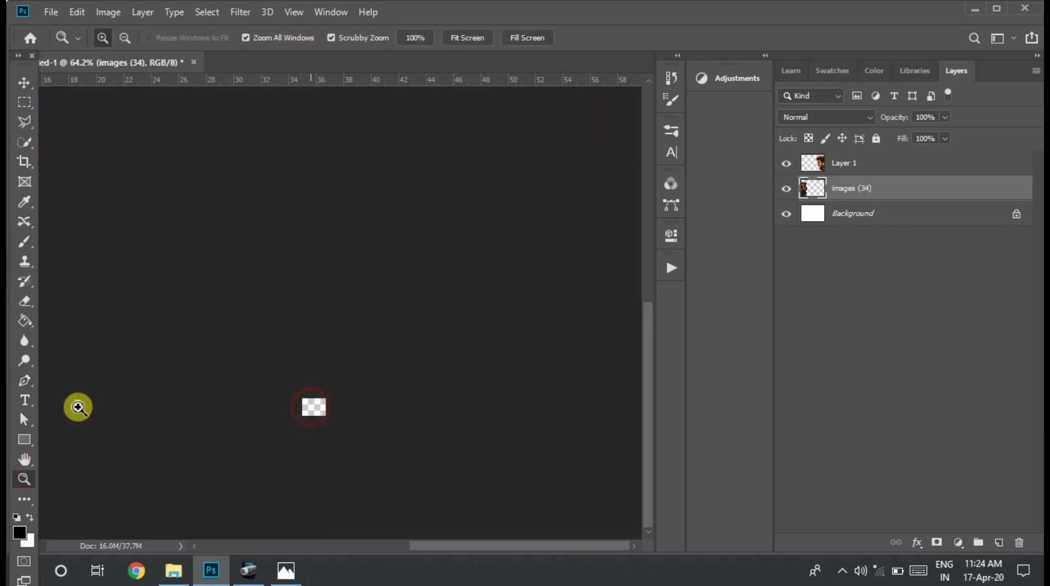
pyautogui.moveTo(340, 389)
pyautogui.mouseDown()
pyautogui.moveTo(546, 383)
pyautogui.moveTo(443, 401)
pyautogui.moveTo(467, 392)
pyautogui.mouseUp()
pyautogui.click(224, 218)
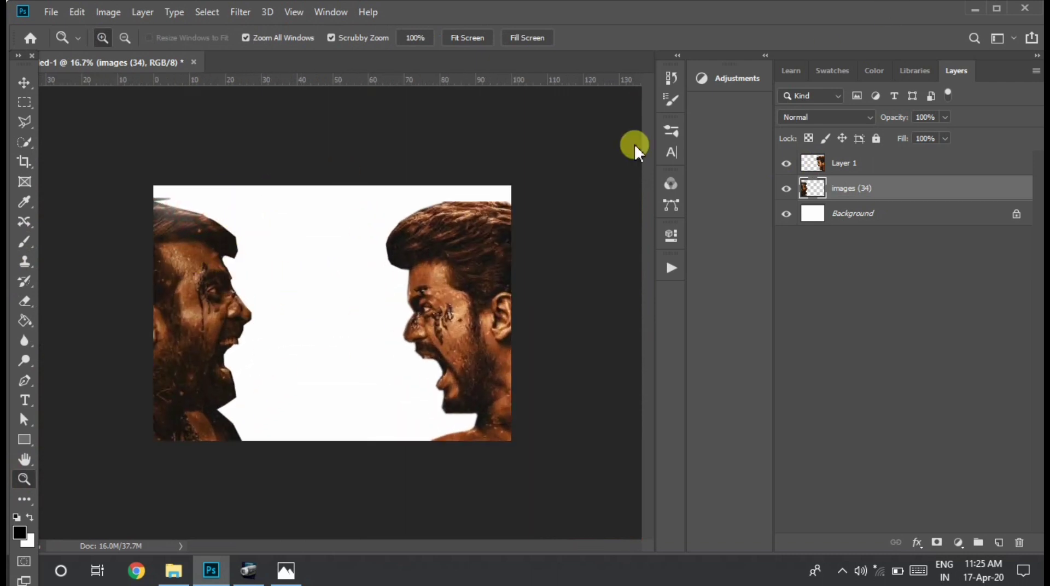
pyautogui.hotkey('alt', 'Tab')
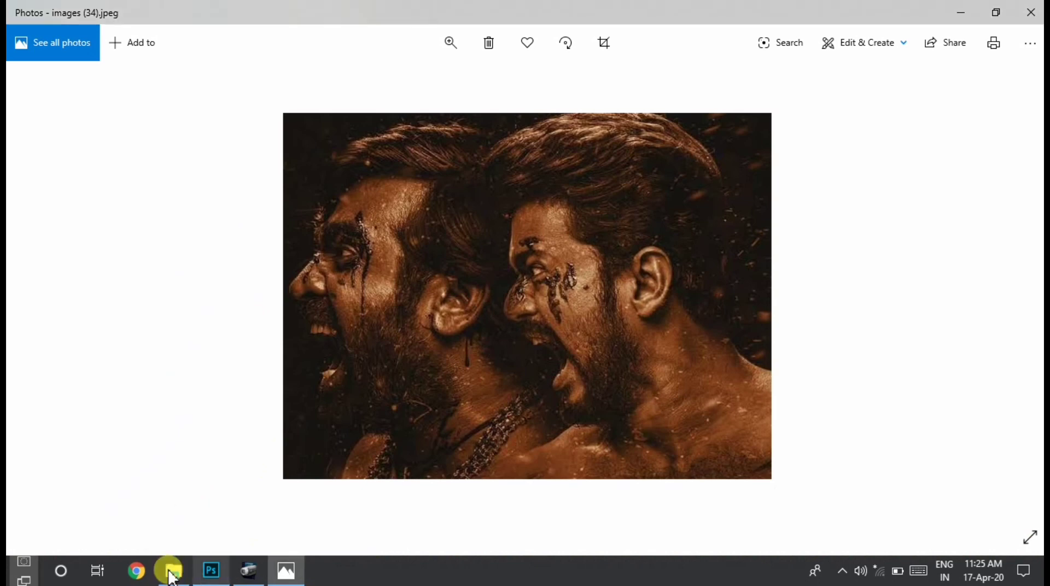
# Step: Place the images (38) texture from the Master folder filling the canvas, layered below images (34)
pyautogui.click(211, 572)
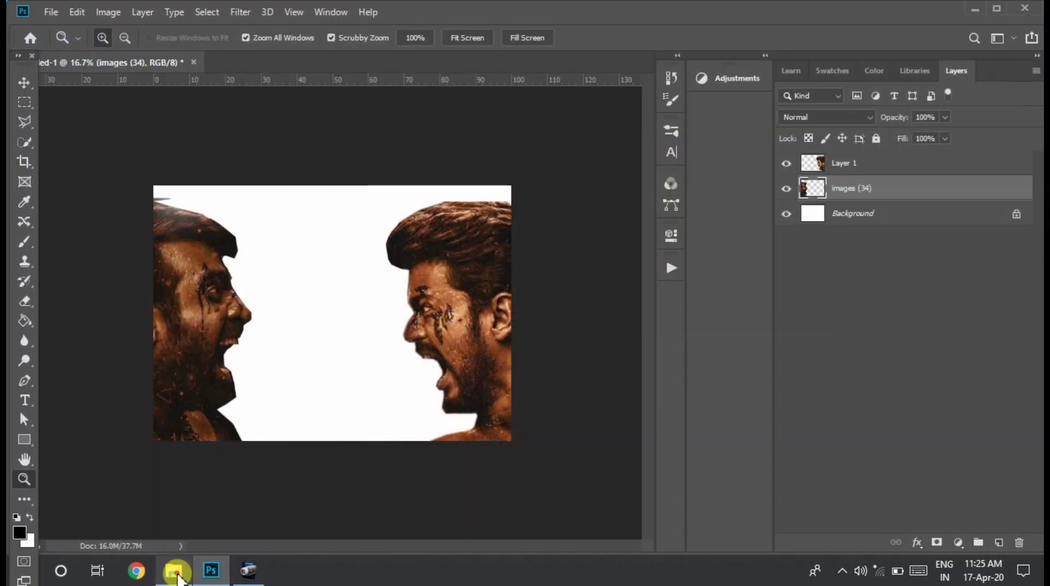
pyautogui.click(173, 570)
pyautogui.click(379, 343)
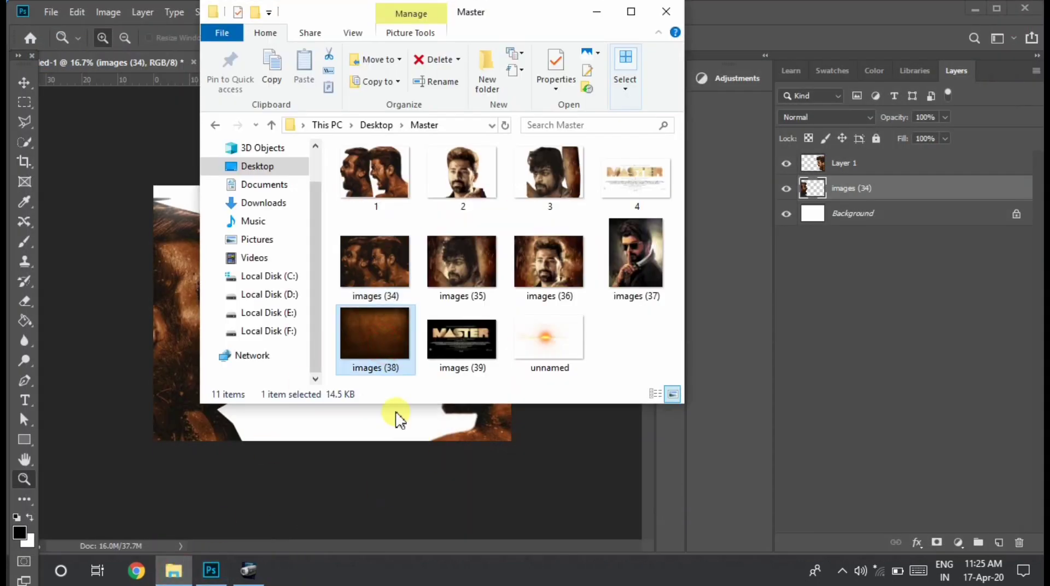
pyautogui.click(383, 432)
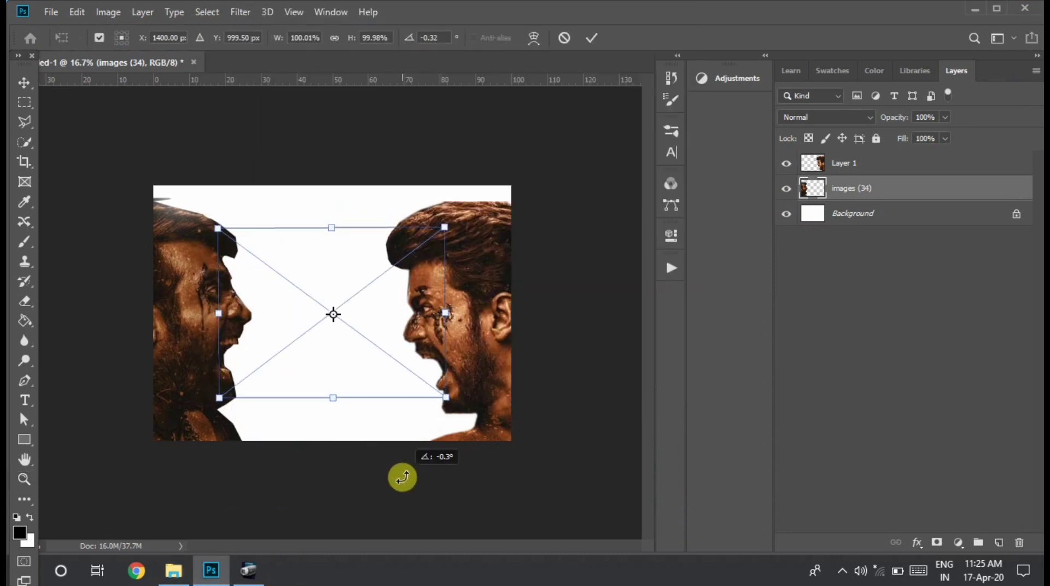
pyautogui.moveTo(218, 227); pyautogui.dragTo(154, 180)
pyautogui.moveTo(447, 400)
pyautogui.mouseDown()
pyautogui.moveTo(569, 493)
pyautogui.moveTo(509, 447)
pyautogui.mouseUp()
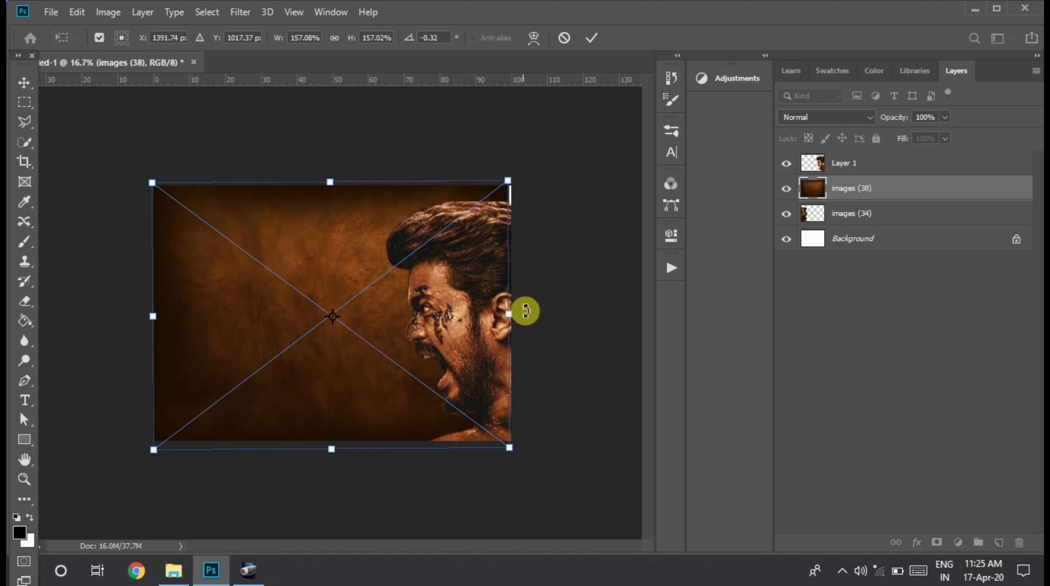
pyautogui.press('Return')
pyautogui.moveTo(837, 188); pyautogui.dragTo(837, 222)
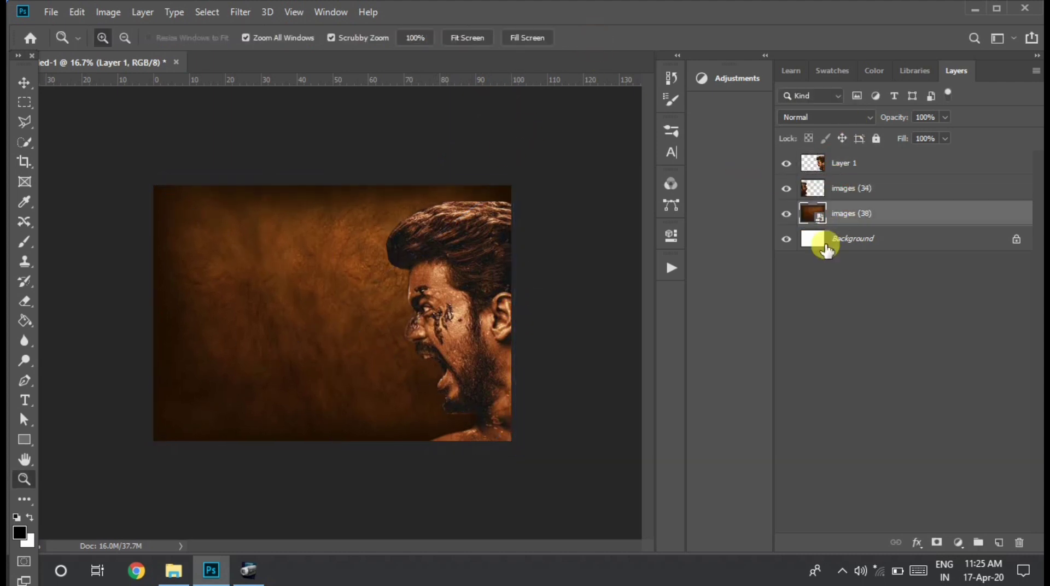
# Step: Set both Layer 1 and images (34) to Luminosity blend mode, then reselect Layer 1
pyautogui.click(863, 163)
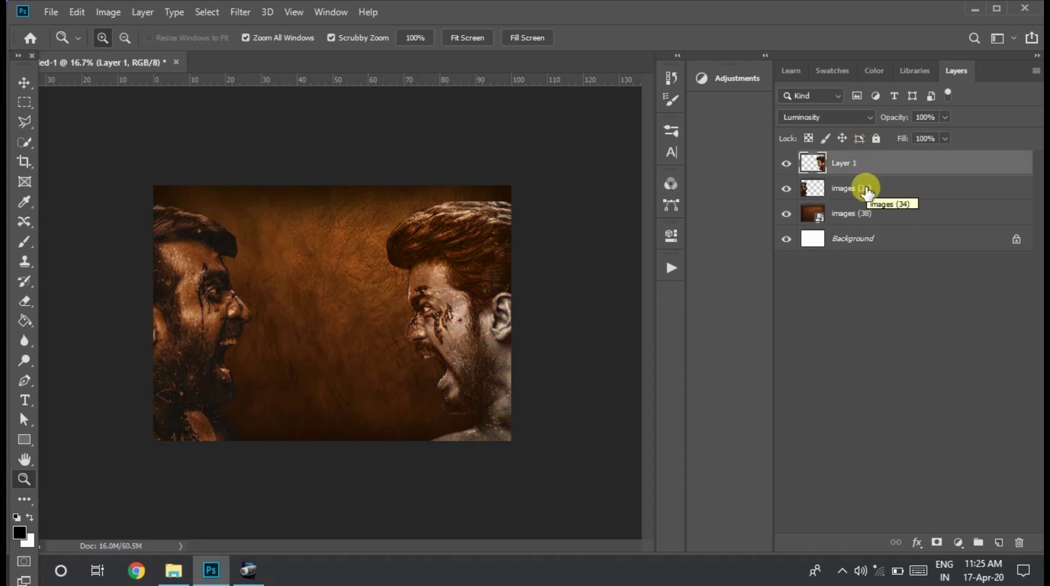
pyautogui.click(913, 188)
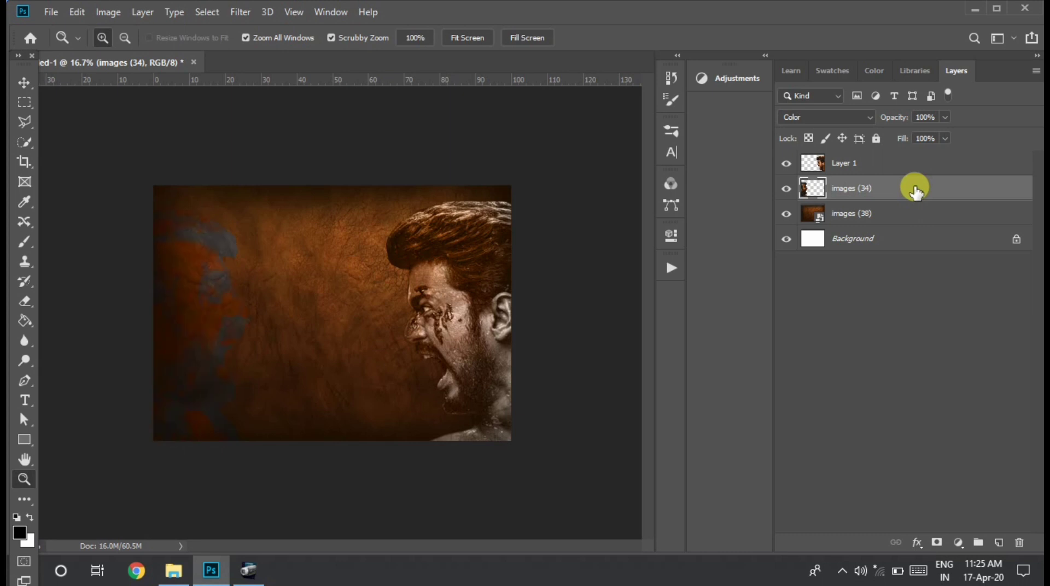
pyautogui.hotkey('shift', '+')
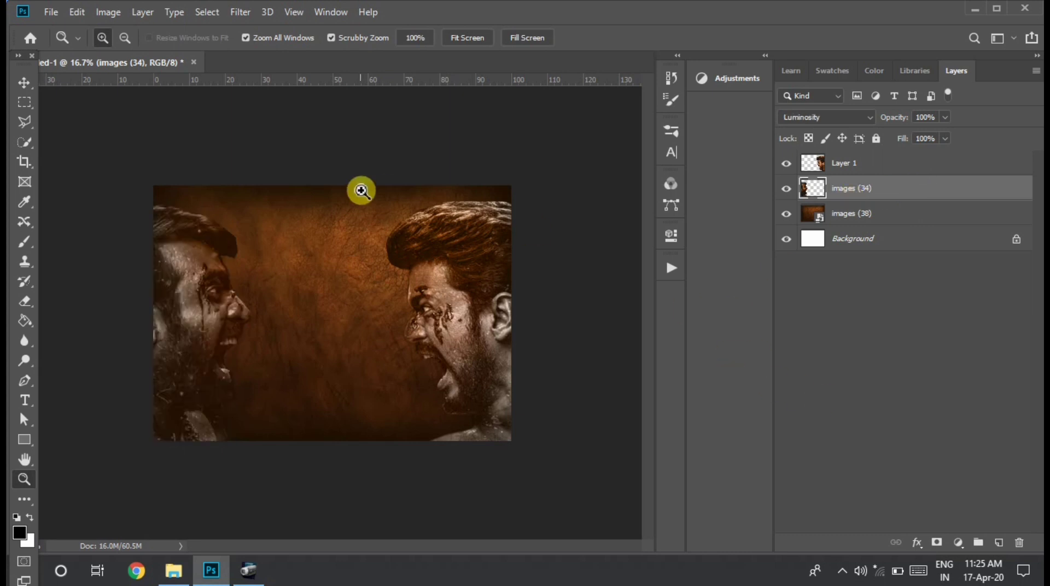
pyautogui.click(239, 203)
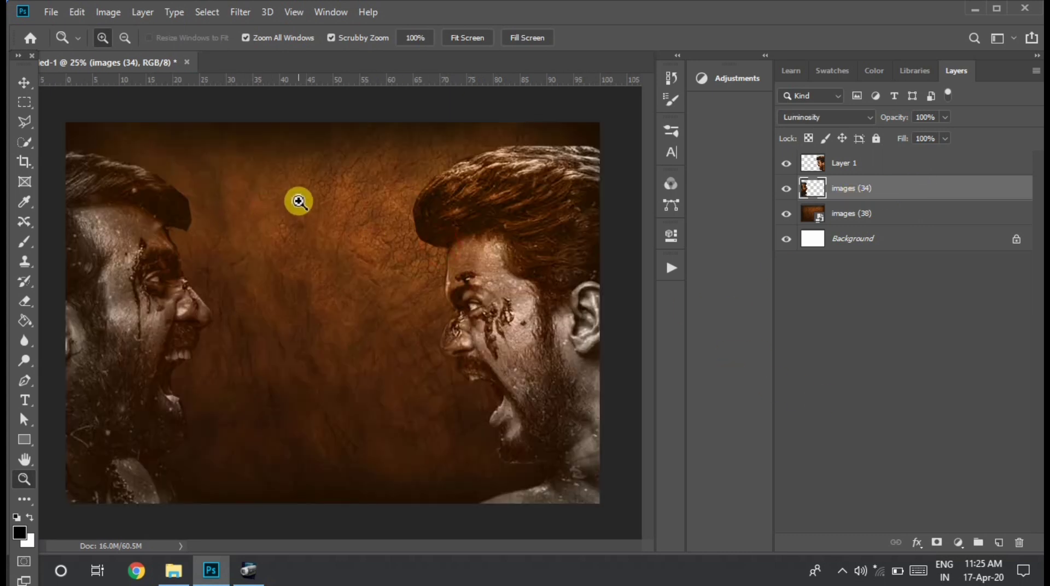
pyautogui.press('v')
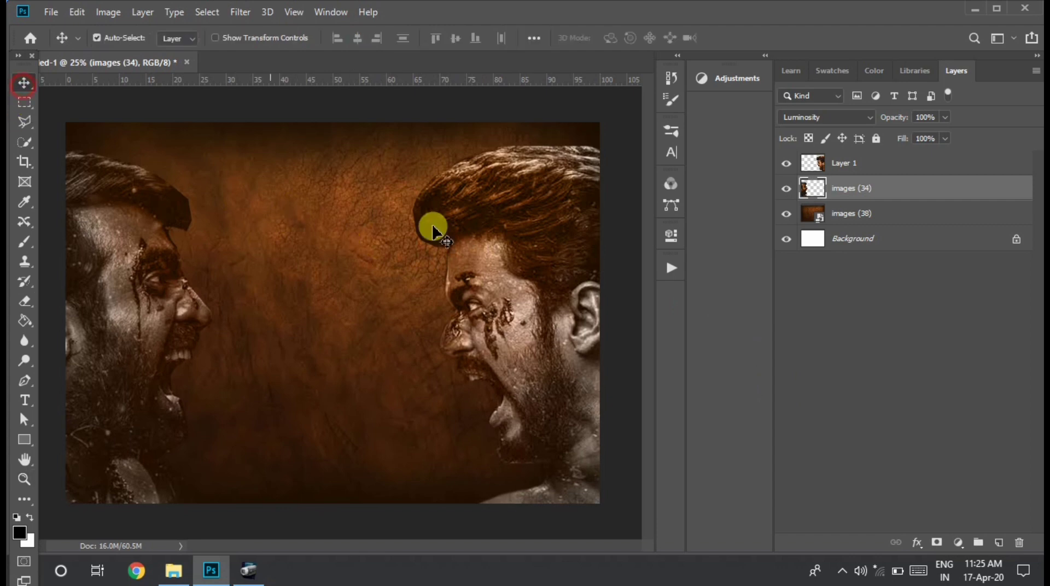
pyautogui.click(536, 267)
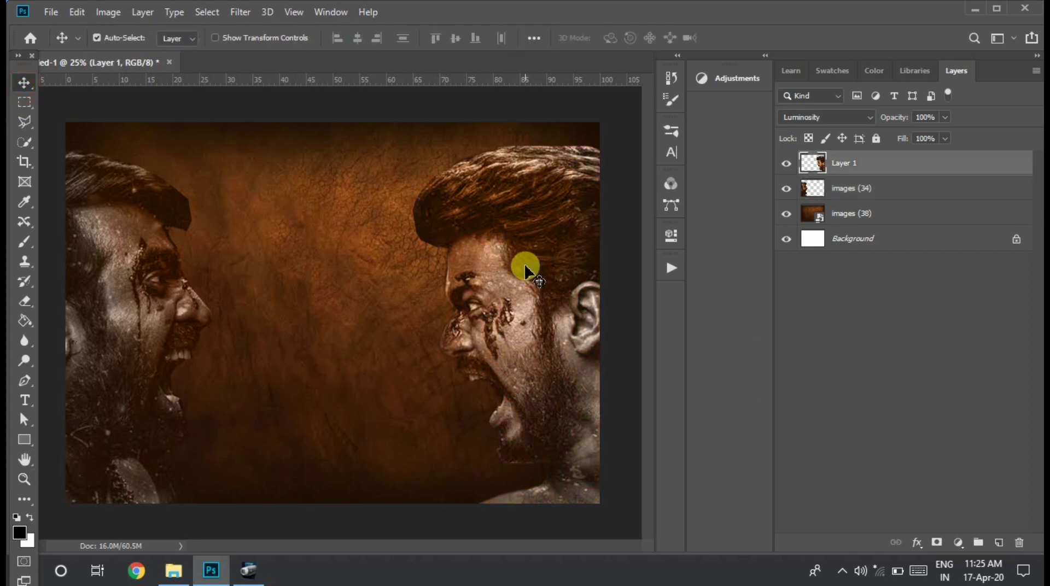
# Step: Change the right actor's Layer 1 blend mode to Lighten in Layer Style
pyautogui.rightClick(987, 163)
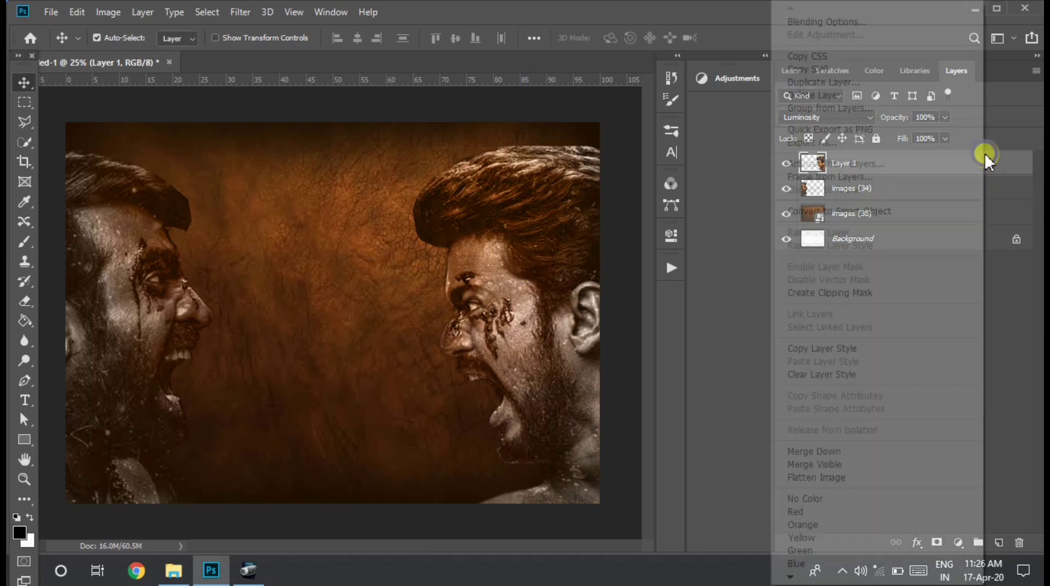
pyautogui.click(931, 24)
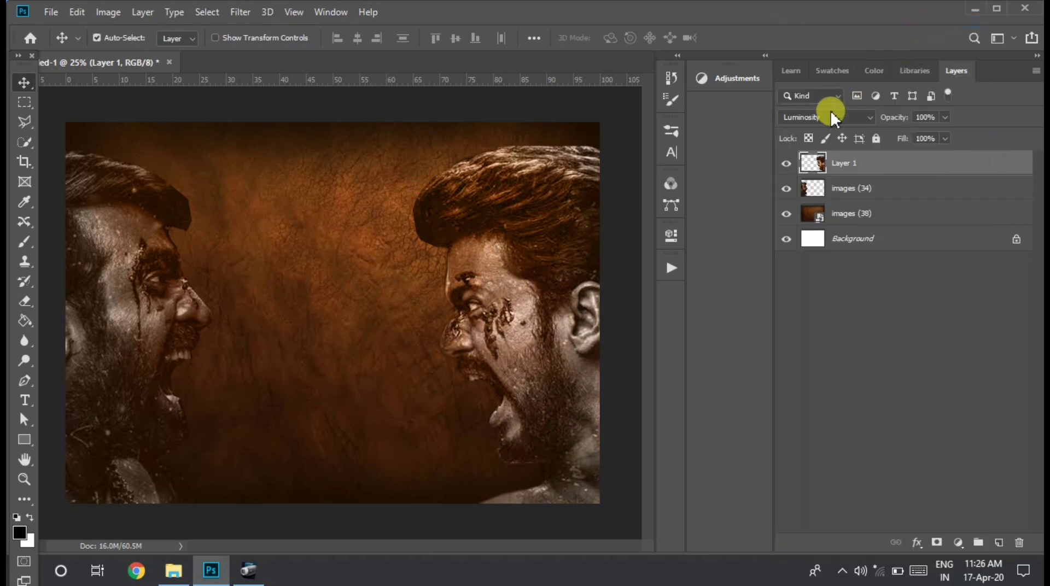
pyautogui.doubleClick(817, 169)
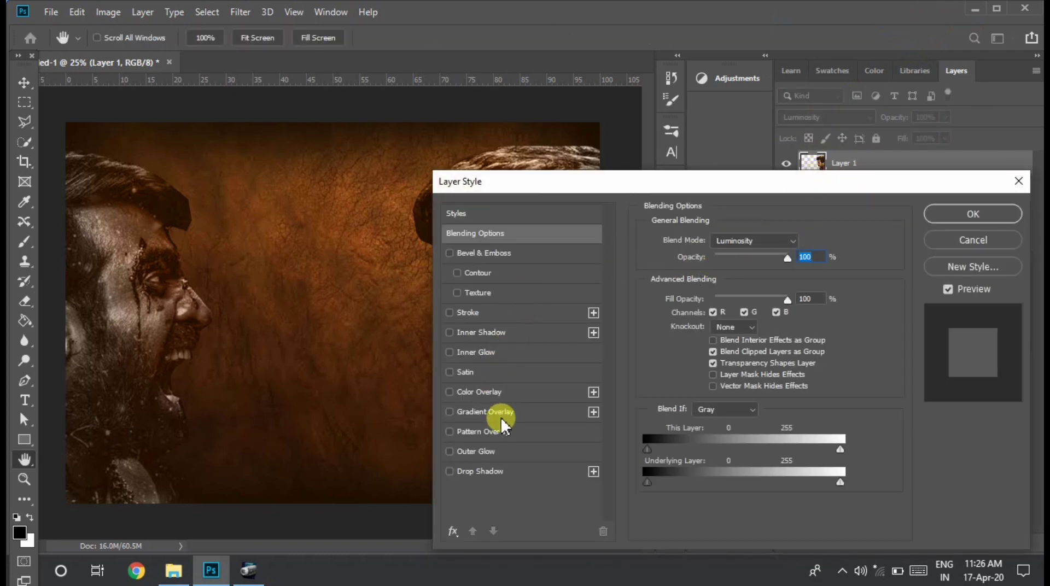
pyautogui.click(754, 240)
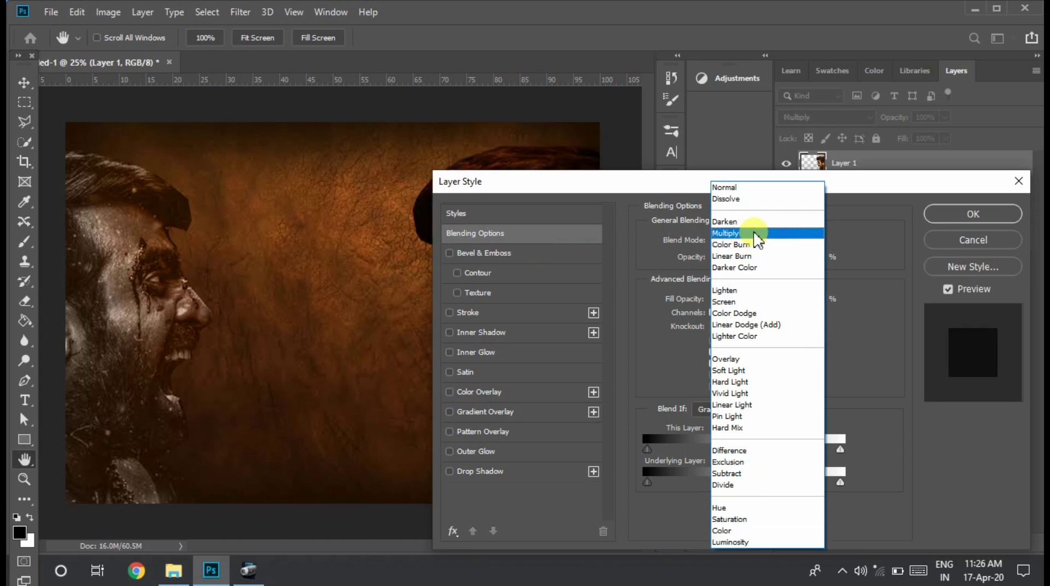
pyautogui.click(919, 184)
pyautogui.moveTo(896, 207); pyautogui.dragTo(762, 369)
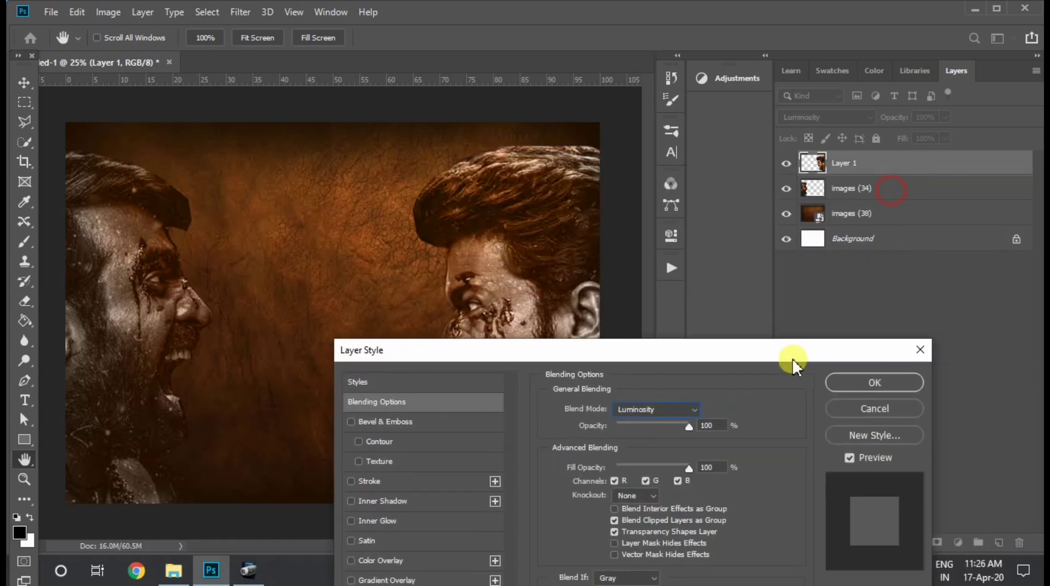
pyautogui.click(637, 409)
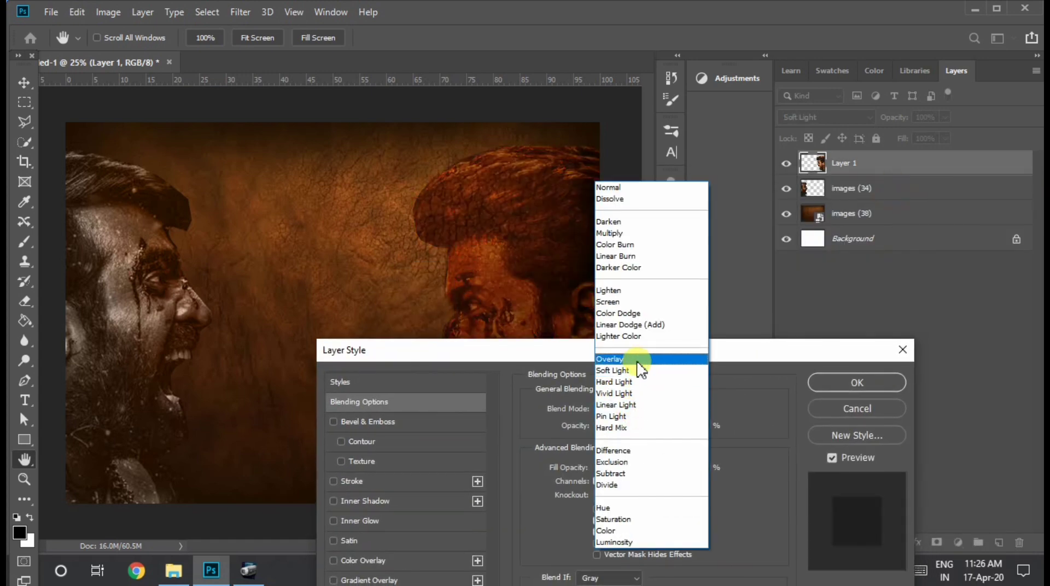
pyautogui.click(631, 290)
pyautogui.click(880, 388)
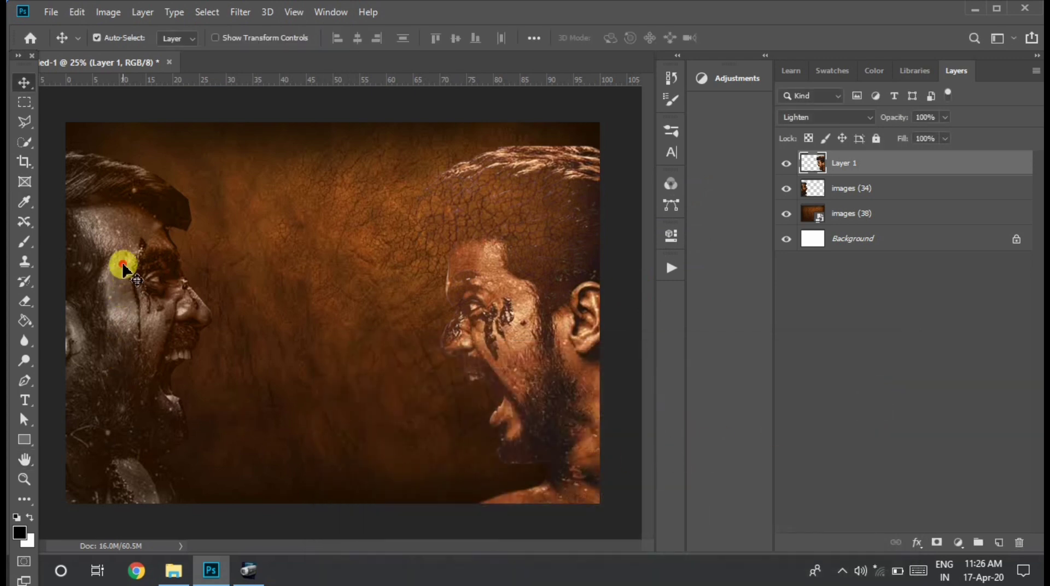
pyautogui.click(124, 267)
# Step: Bring up the Layer Style blending options for the images (34) layer
pyautogui.rightClick(962, 192)
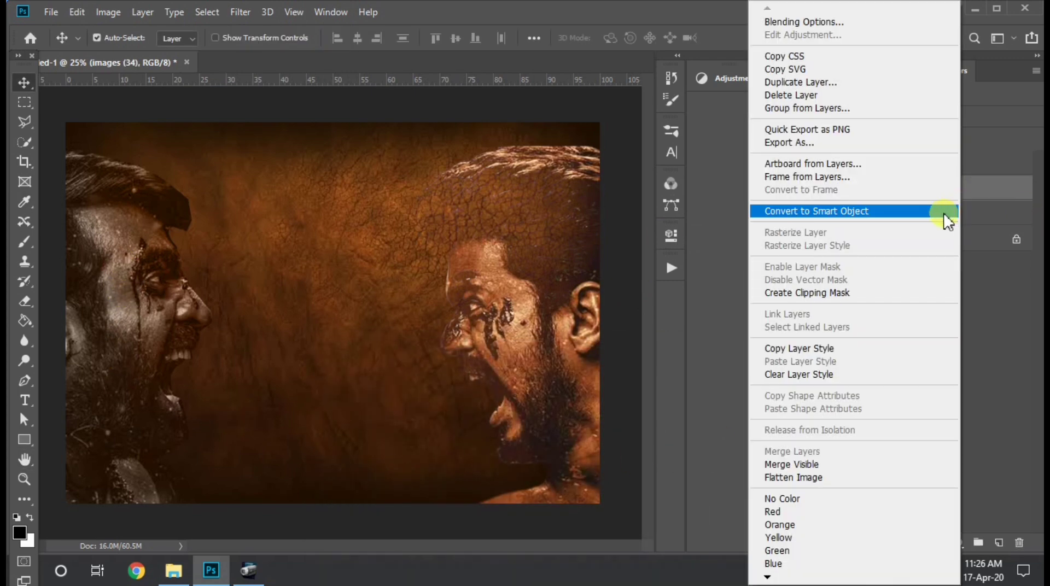
pyautogui.click(839, 23)
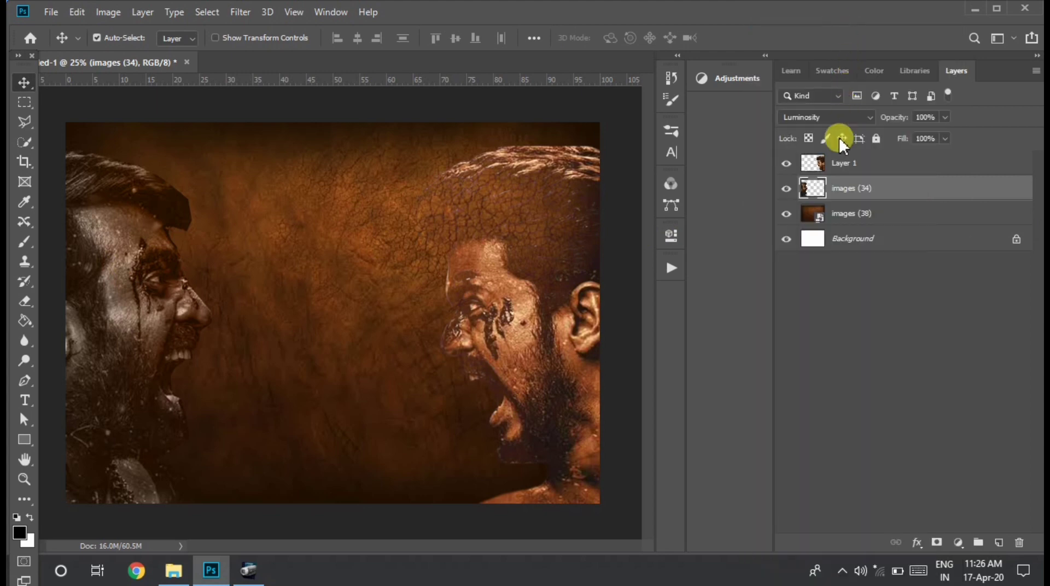
pyautogui.doubleClick(827, 191)
pyautogui.rightClick(649, 198)
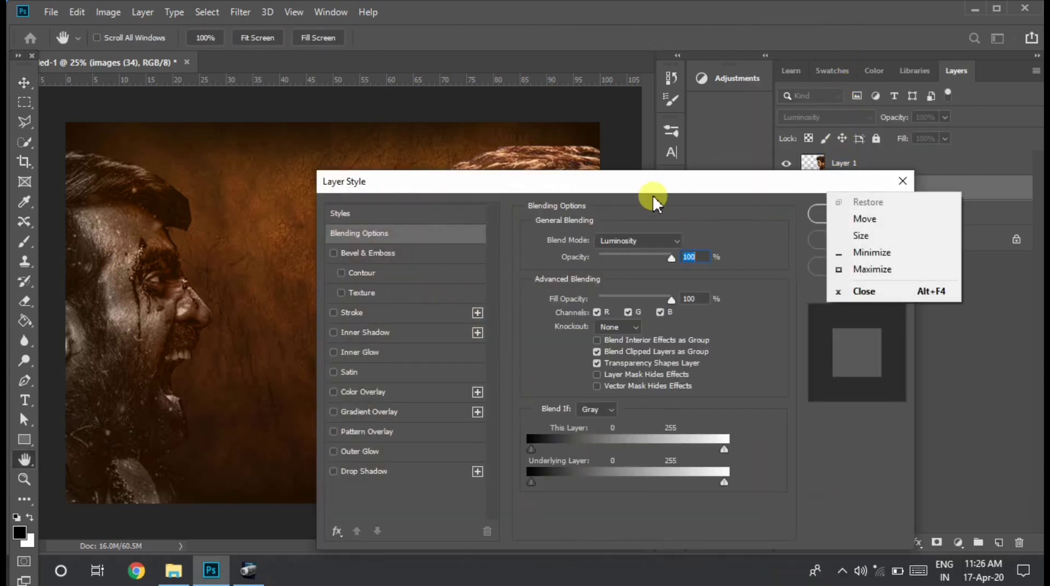
pyautogui.click(714, 184)
pyautogui.click(660, 242)
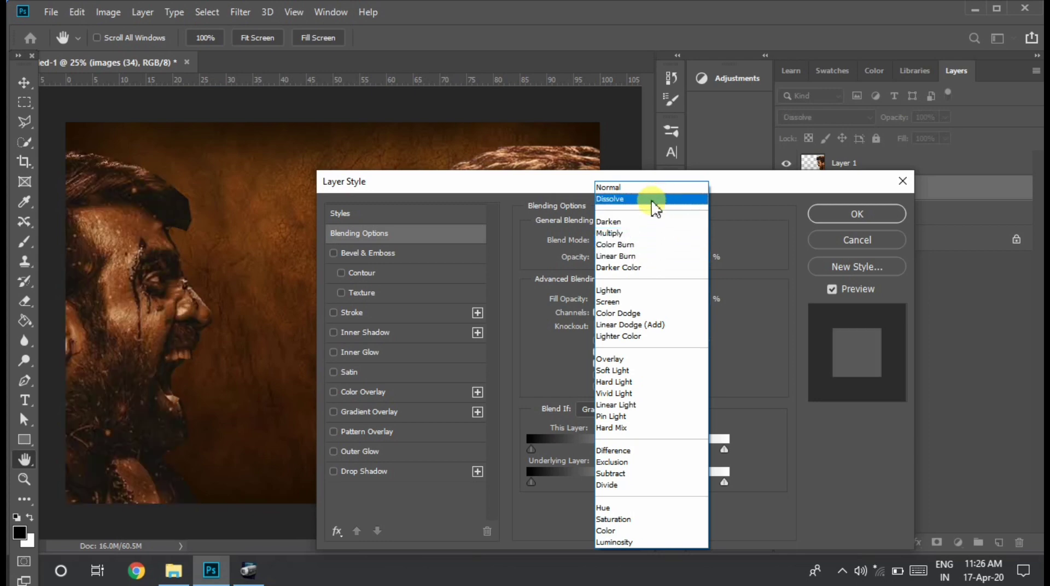
# Step: Preview each blend mode on the left actor and settle on Lighten
pyautogui.press('Down')
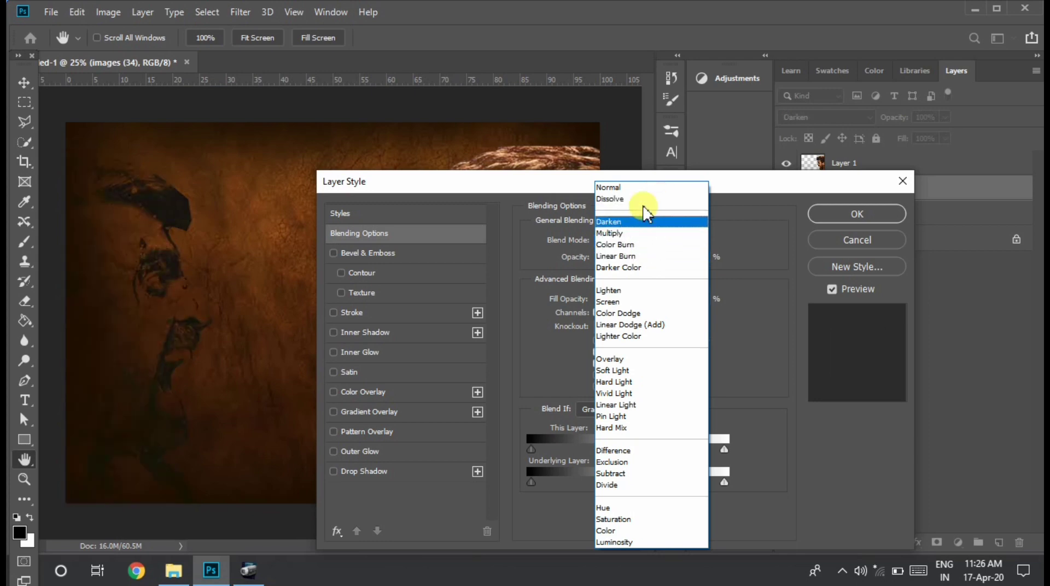
pyautogui.press('Down')
pyautogui.press('Down')
pyautogui.press('Down')
pyautogui.press('Down')
pyautogui.press('Down')
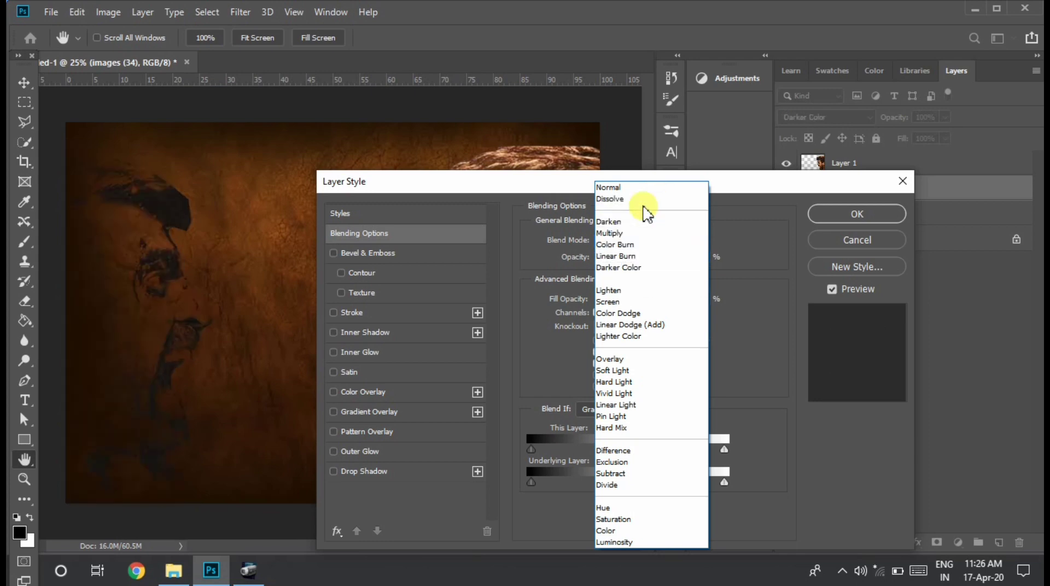
pyautogui.press('Down')
pyautogui.press('Down')
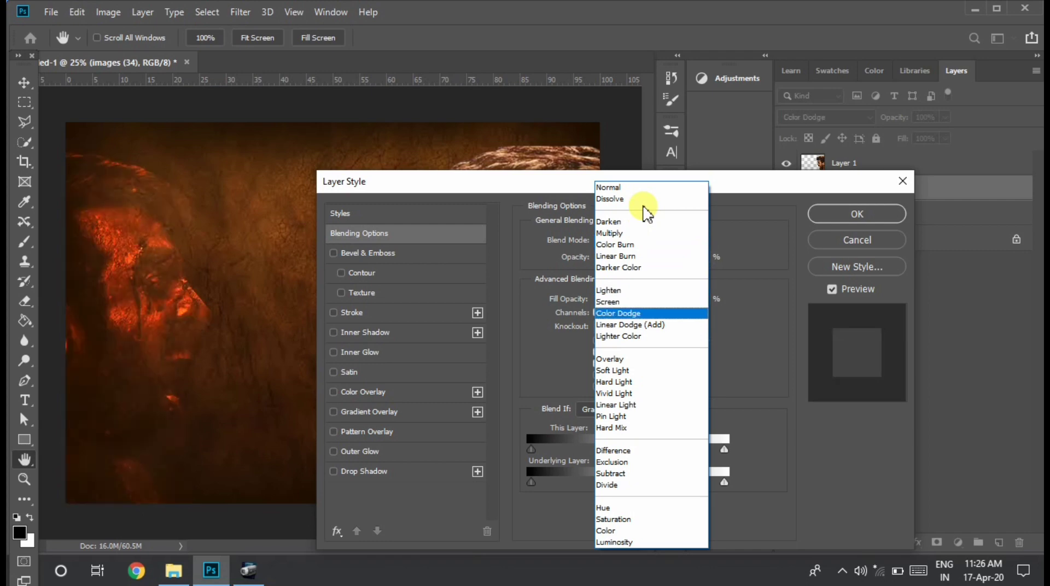
pyautogui.press('Down')
pyautogui.press('Down')
pyautogui.press('Up')
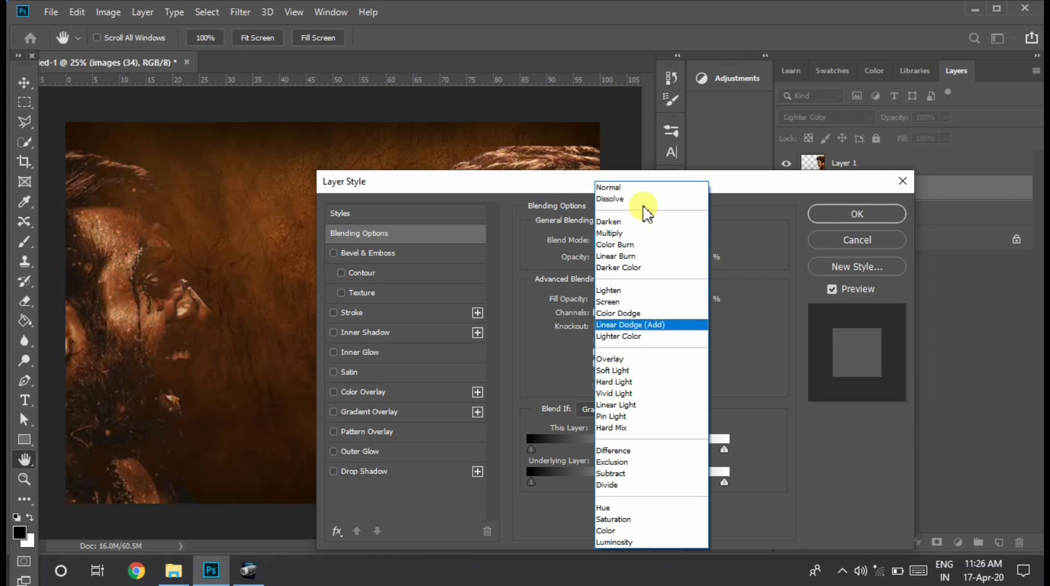
pyautogui.press('Up')
pyautogui.press('Up')
pyautogui.press('Up')
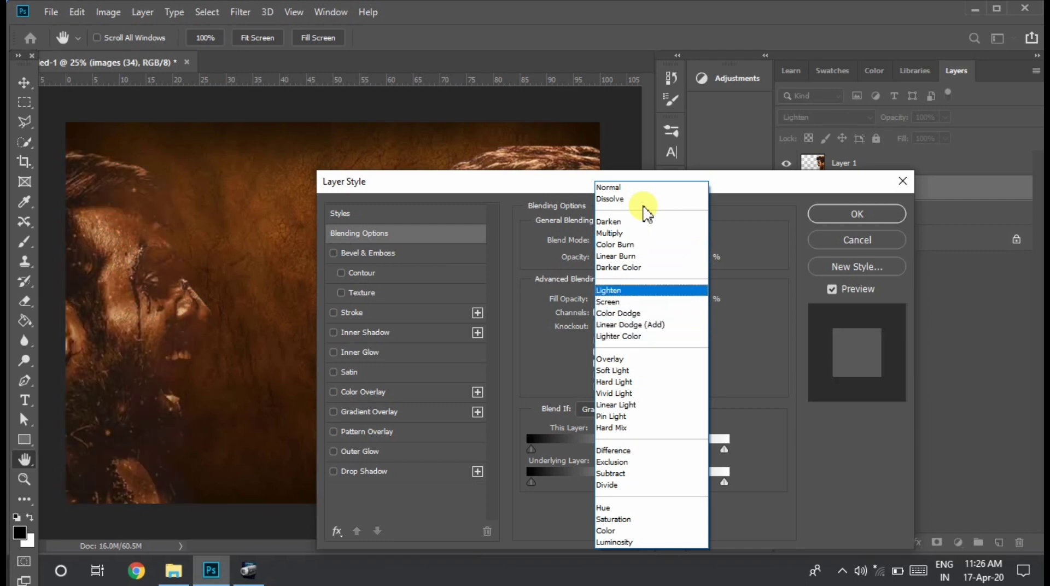
pyautogui.press('Down')
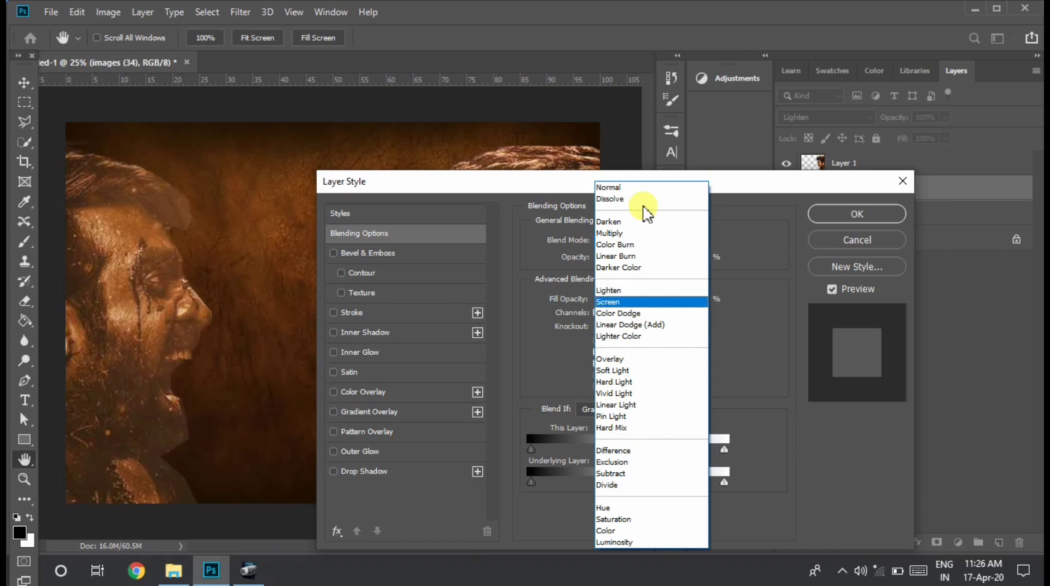
pyautogui.press('Down')
pyautogui.press('Down')
pyautogui.press('Down')
pyautogui.press('Down')
pyautogui.press('Down')
pyautogui.press('Down')
pyautogui.press('Down')
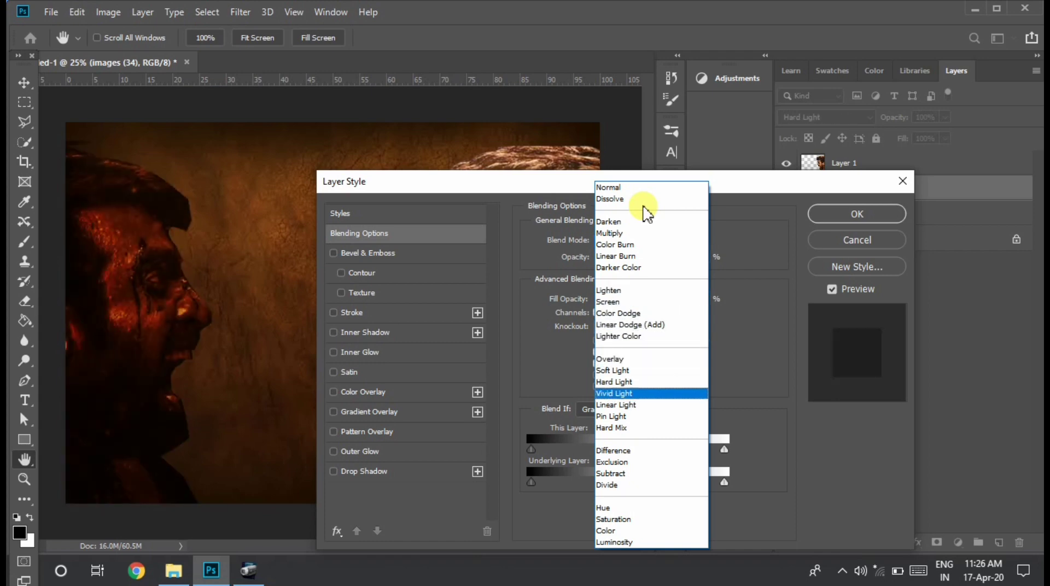
pyautogui.press('Down')
pyautogui.press('Down')
pyautogui.press('Down')
pyautogui.press('Down')
pyautogui.press('Down')
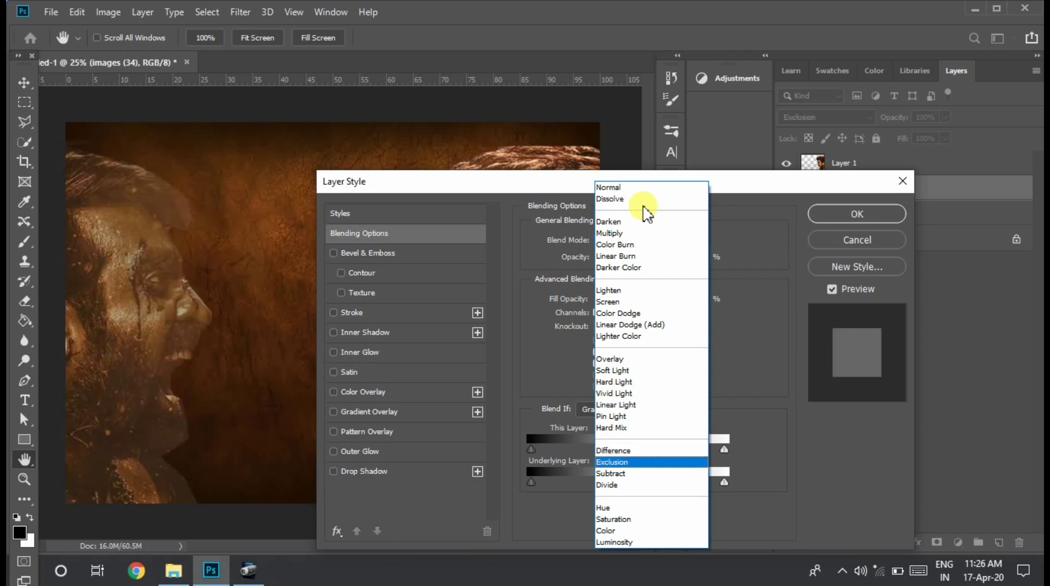
pyautogui.press('Down')
pyautogui.press('Down')
pyautogui.press('Down')
pyautogui.press('Down')
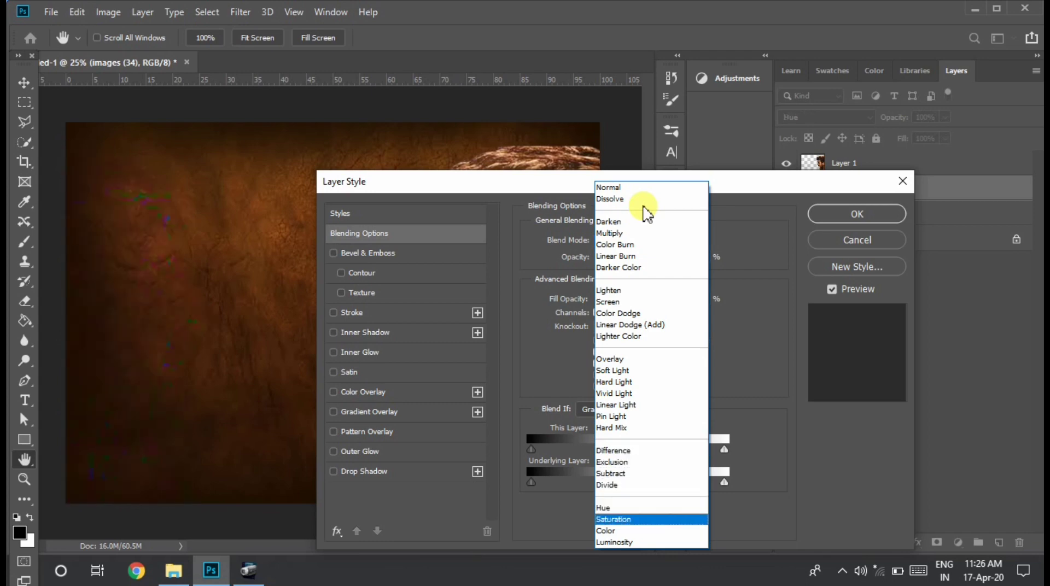
pyautogui.press('Down')
pyautogui.press('Down')
pyautogui.press('Up')
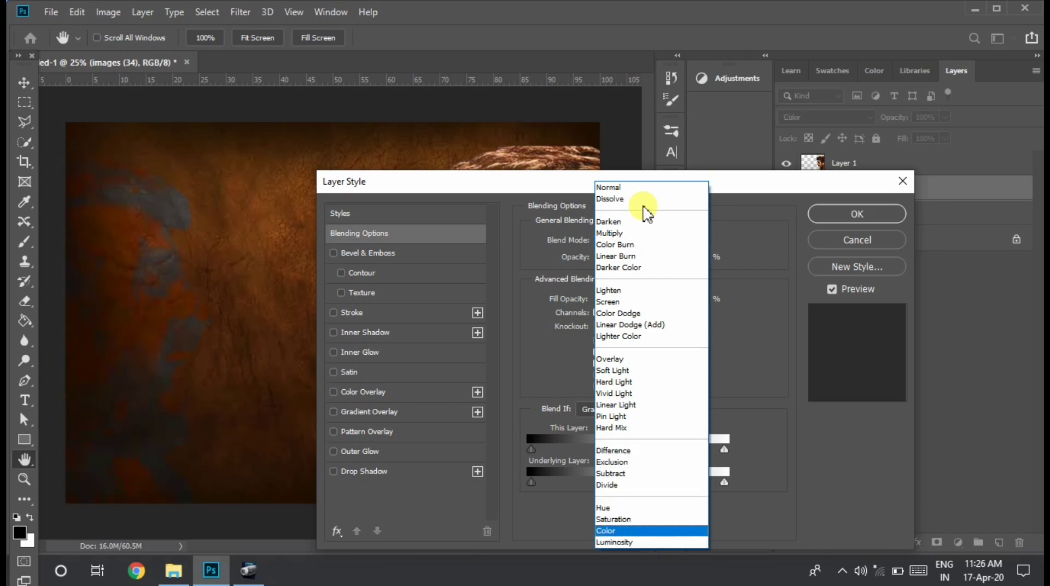
pyautogui.press('Down')
pyautogui.press('Up')
pyautogui.press('Up')
pyautogui.press('Up')
pyautogui.press('Up')
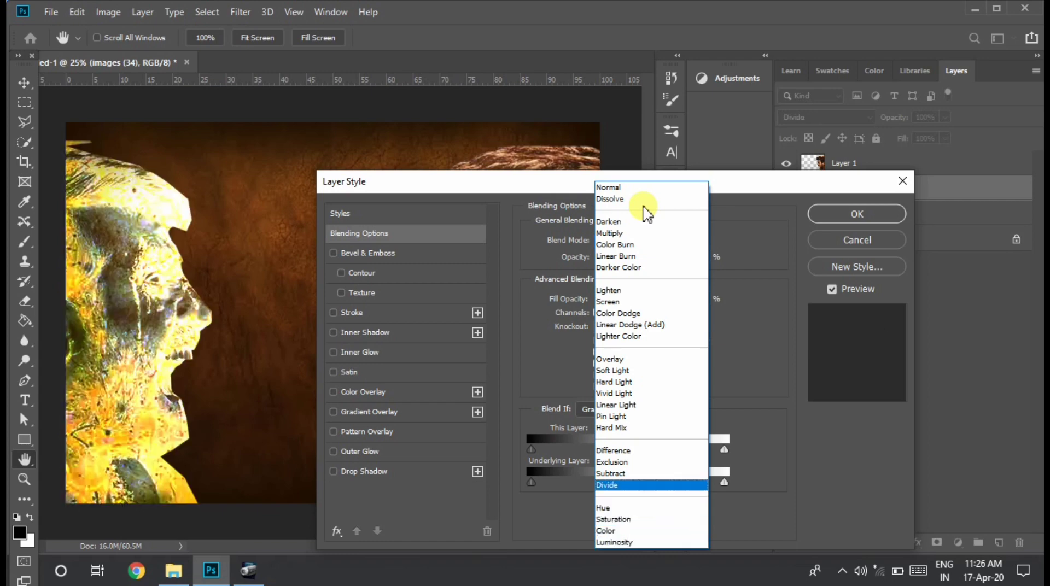
pyautogui.press('Up')
pyautogui.press('Up')
pyautogui.press('Up')
pyautogui.press('Up')
pyautogui.press('Up')
pyautogui.press('Up')
pyautogui.press('Up')
pyautogui.press('Up')
pyautogui.press('Up')
pyautogui.press('Up')
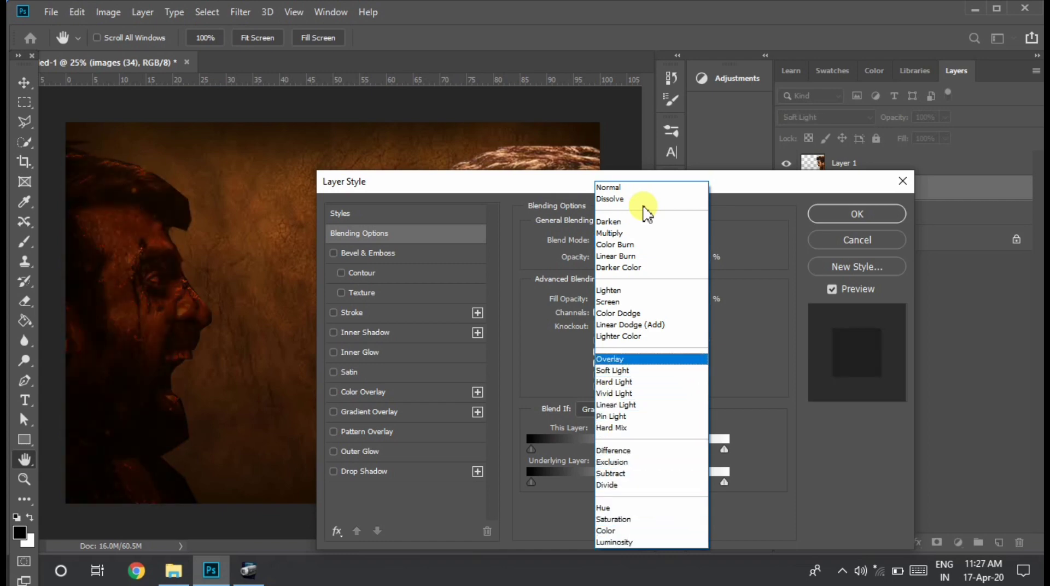
pyautogui.press('Up')
pyautogui.press('Up')
pyautogui.press('Up')
pyautogui.press('Up')
pyautogui.press('Up')
pyautogui.press('Return')
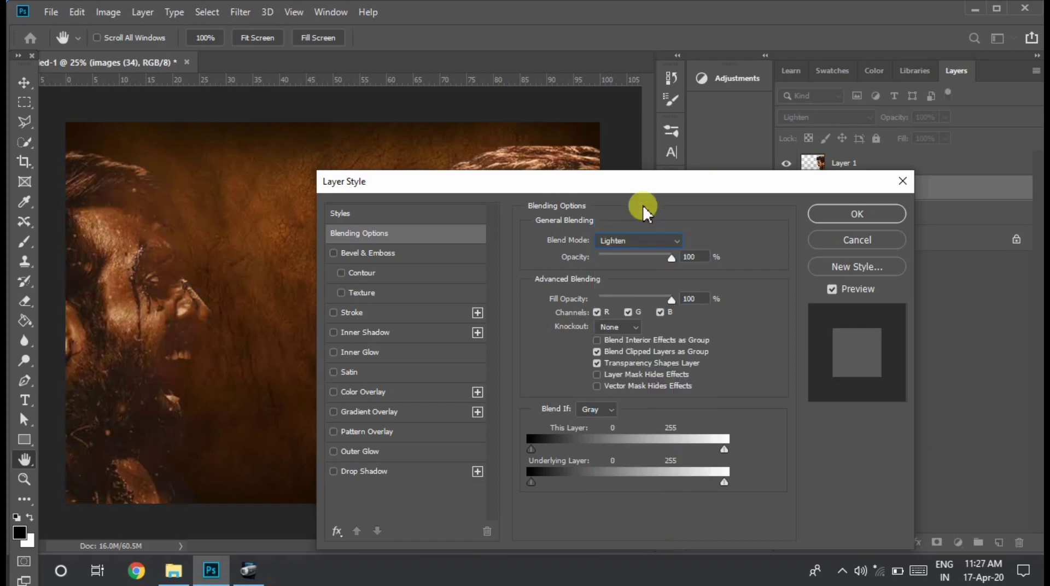
# Step: Confirm the blending and place MASTER title image 4 at about 67%, lower centre
pyautogui.click(899, 213)
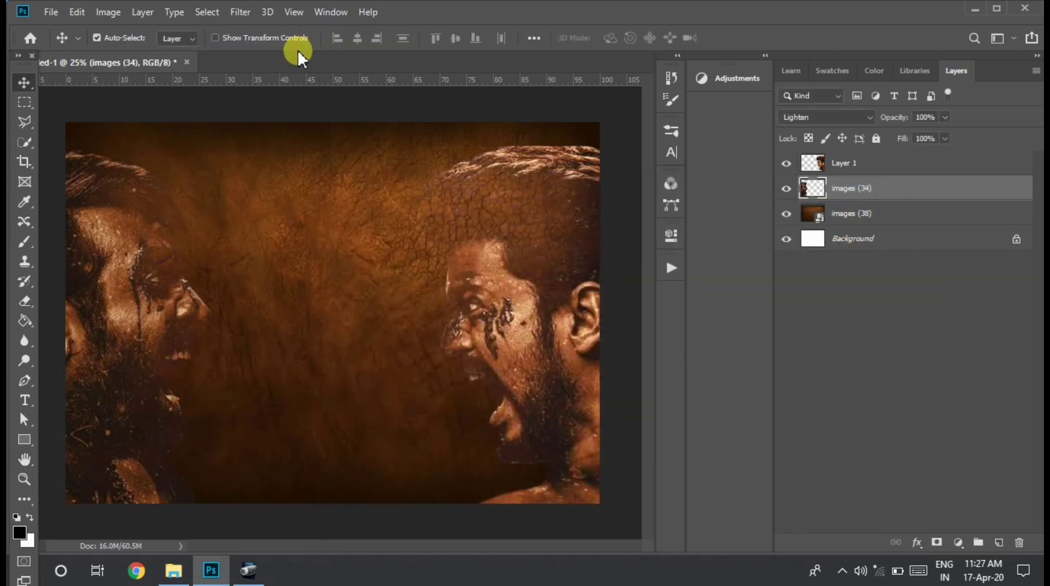
pyautogui.click(864, 217)
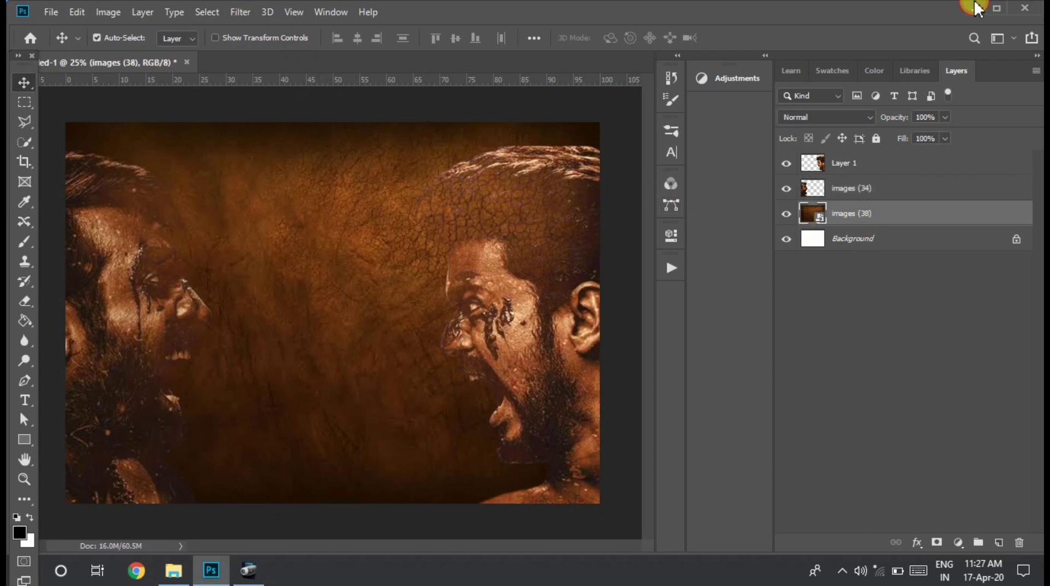
pyautogui.click(171, 570)
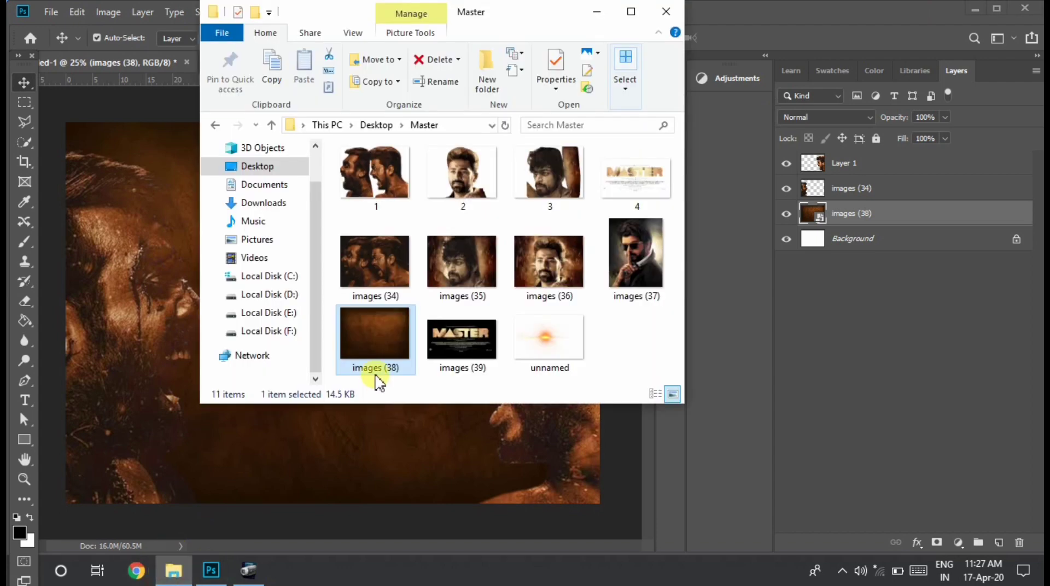
pyautogui.click(492, 175)
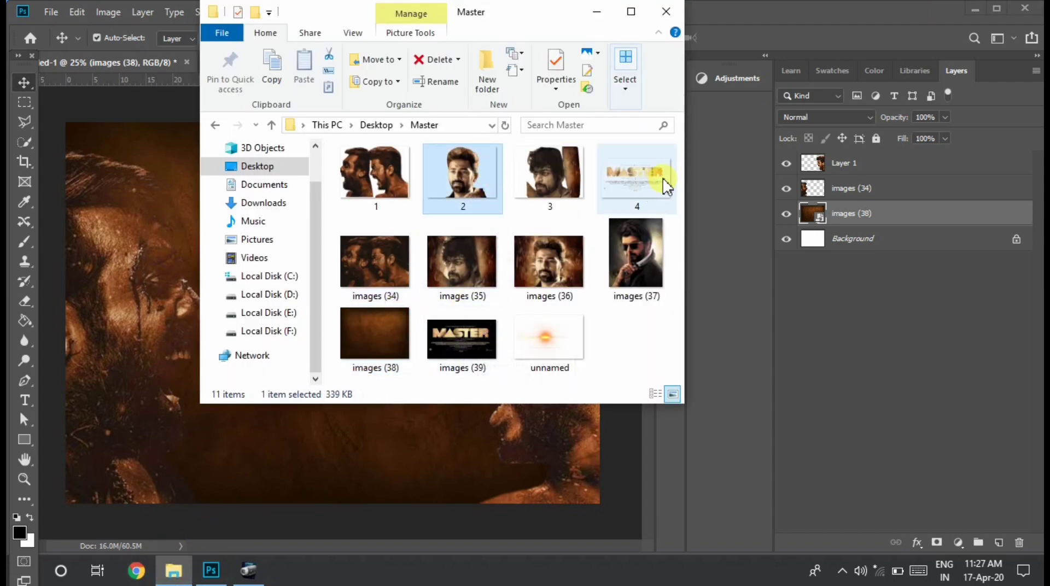
pyautogui.click(643, 182)
pyautogui.moveTo(638, 184); pyautogui.dragTo(415, 454)
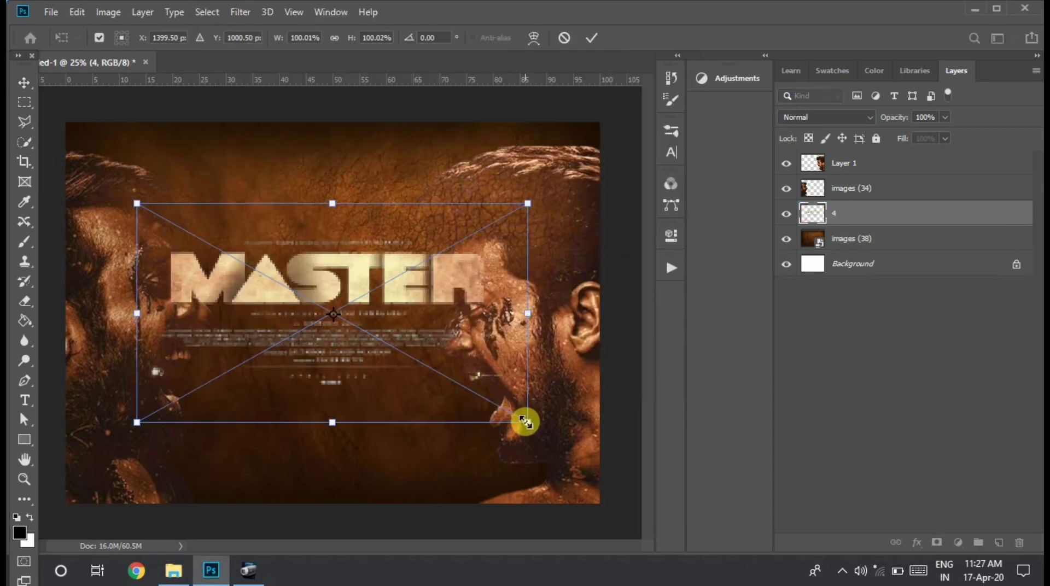
pyautogui.moveTo(525, 423); pyautogui.dragTo(399, 352)
pyautogui.moveTo(315, 285); pyautogui.dragTo(379, 378)
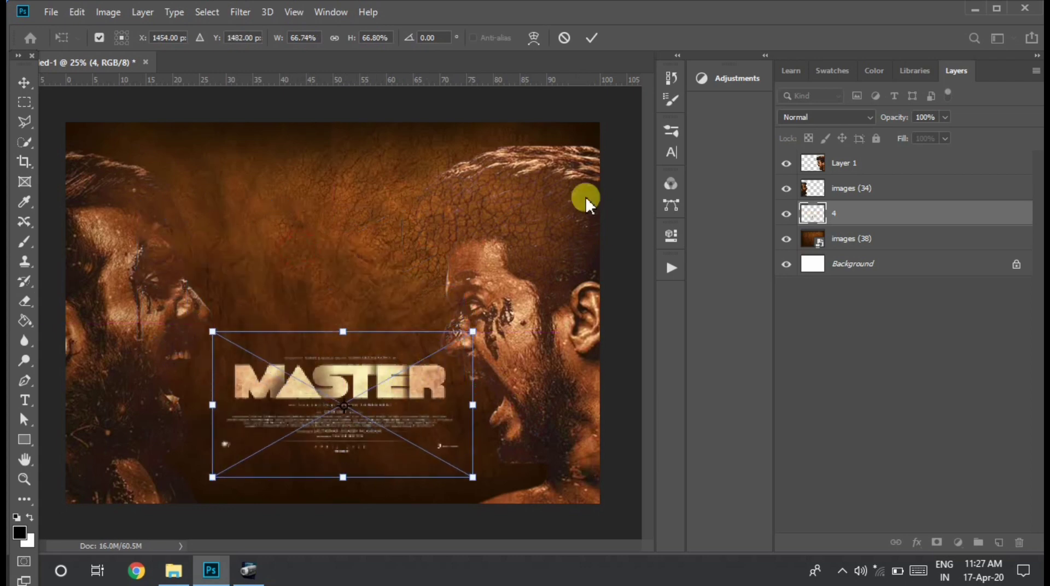
pyautogui.click(597, 44)
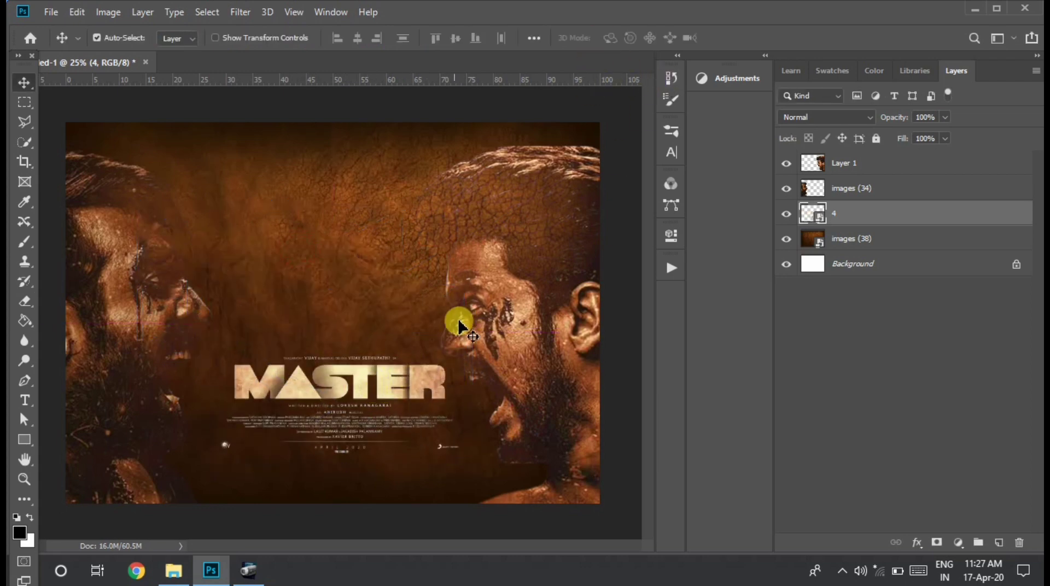
# Step: Fine-tune the positions of the actor faces, texture and MASTER title
pyautogui.moveTo(492, 303)
pyautogui.mouseDown()
pyautogui.moveTo(544, 331)
pyautogui.moveTo(452, 386)
pyautogui.mouseUp()
pyautogui.moveTo(164, 328); pyautogui.dragTo(146, 337)
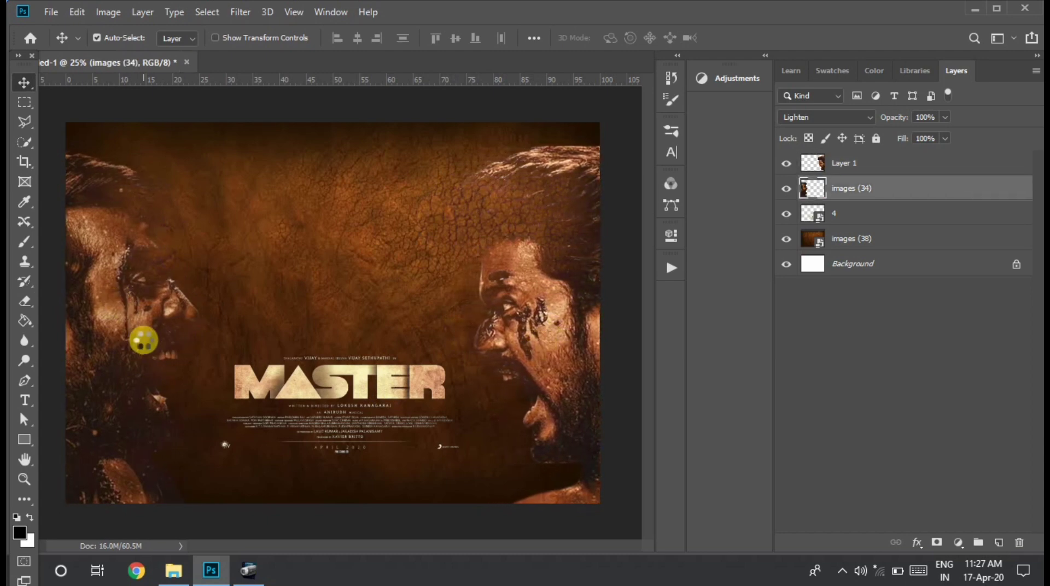
pyautogui.moveTo(339, 246); pyautogui.dragTo(382, 356)
pyautogui.moveTo(331, 389); pyautogui.dragTo(332, 416)
pyautogui.moveTo(530, 331); pyautogui.dragTo(544, 356)
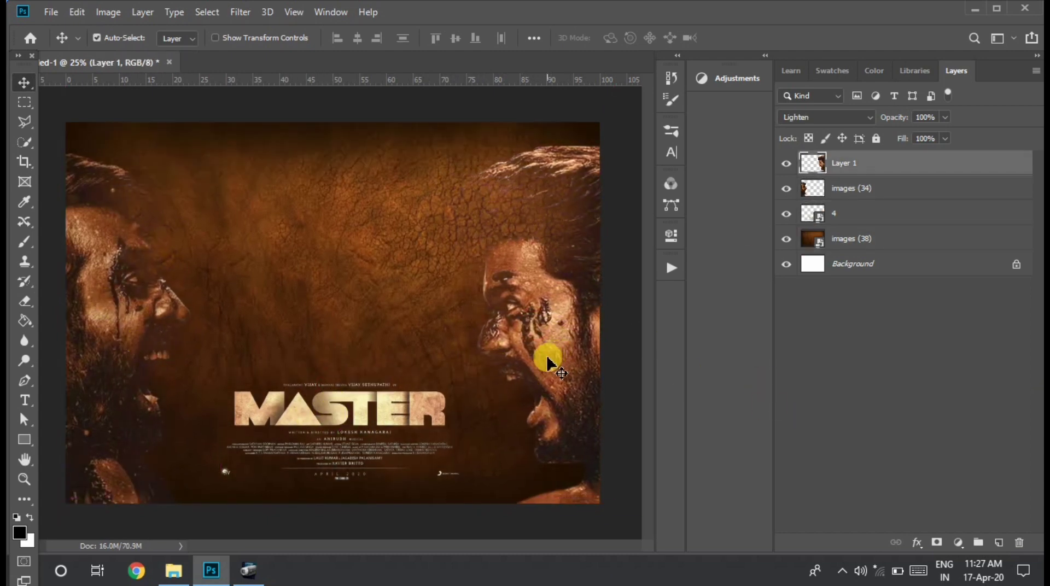
pyautogui.click(141, 328)
pyautogui.click(574, 305)
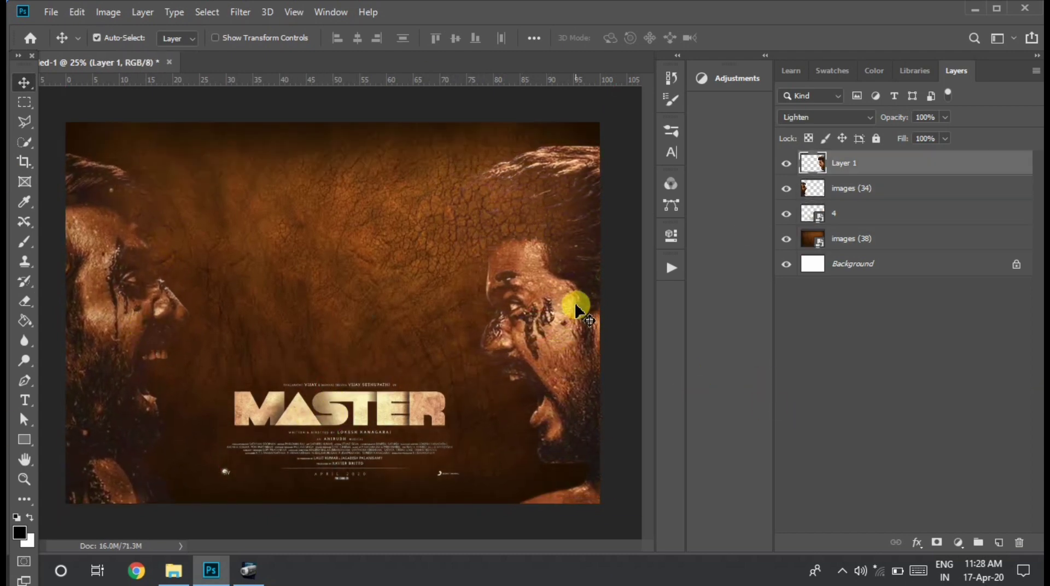
pyautogui.hotkey('alt', 'Tab')
# Step: Place portrait image 2 at 50% size in the lower part of the poster
pyautogui.moveTo(462, 175)
pyautogui.mouseDown()
pyautogui.moveTo(189, 205)
pyautogui.moveTo(221, 196)
pyautogui.mouseUp()
pyautogui.moveTo(333, 259); pyautogui.dragTo(296, 194)
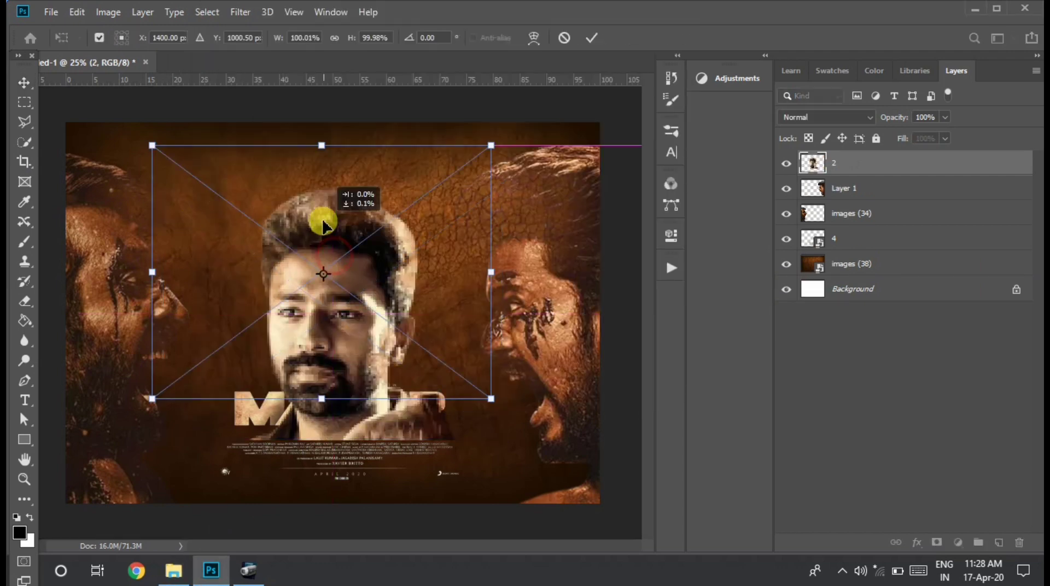
pyautogui.moveTo(470, 127); pyautogui.dragTo(344, 310)
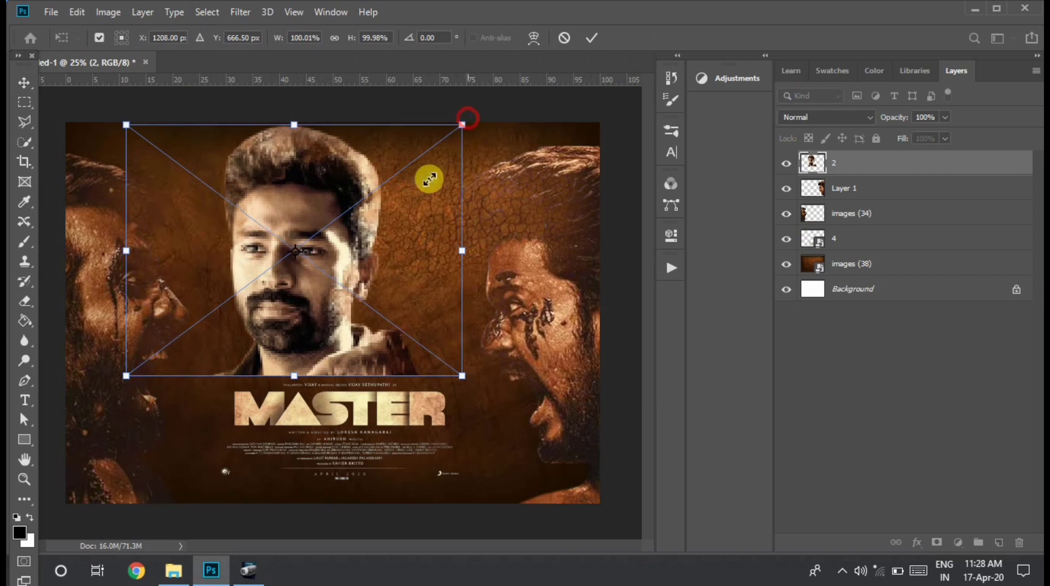
pyautogui.moveTo(253, 322)
pyautogui.mouseDown()
pyautogui.moveTo(263, 434)
pyautogui.moveTo(382, 418)
pyautogui.mouseUp()
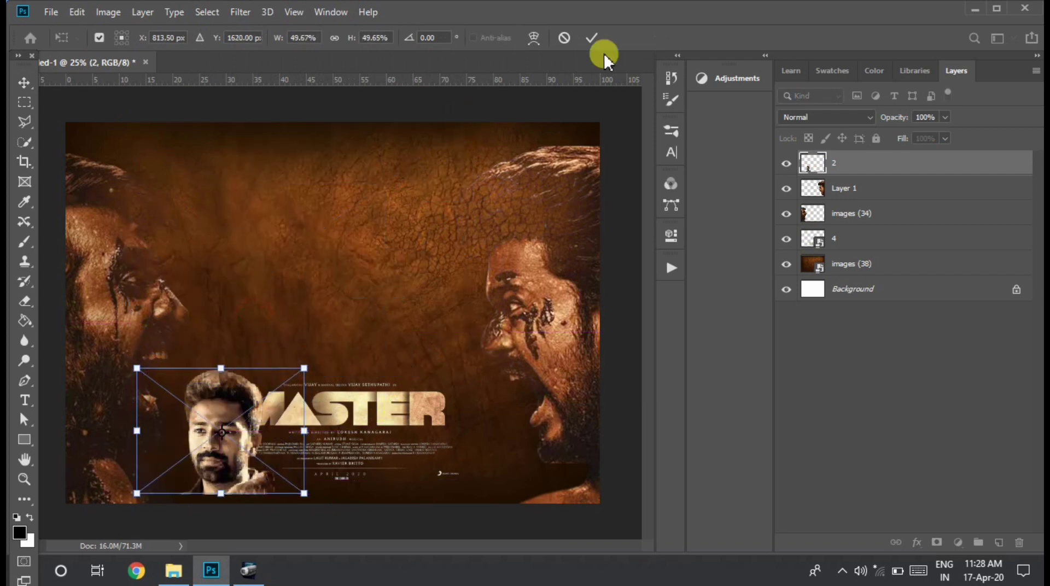
pyautogui.click(596, 44)
# Step: Raise the MASTER title, centre portrait 2 at the bottom, and drag in portrait 3
pyautogui.moveTo(399, 417)
pyautogui.mouseDown()
pyautogui.moveTo(388, 242)
pyautogui.moveTo(407, 268)
pyautogui.mouseUp()
pyautogui.moveTo(219, 453)
pyautogui.mouseDown()
pyautogui.moveTo(445, 457)
pyautogui.moveTo(305, 447)
pyautogui.moveTo(302, 471)
pyautogui.moveTo(310, 468)
pyautogui.mouseUp()
pyautogui.click(173, 570)
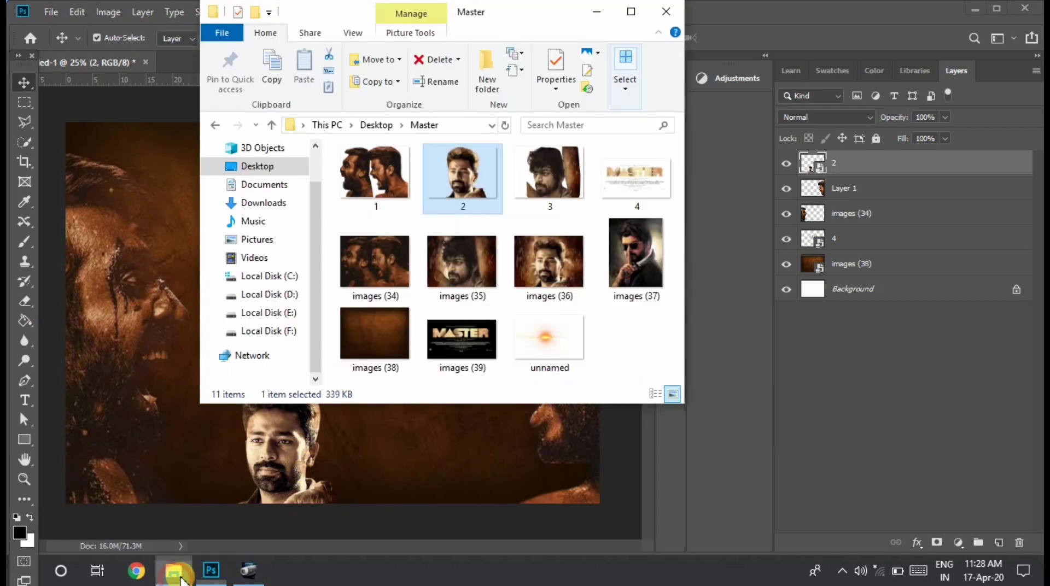
pyautogui.click(536, 175)
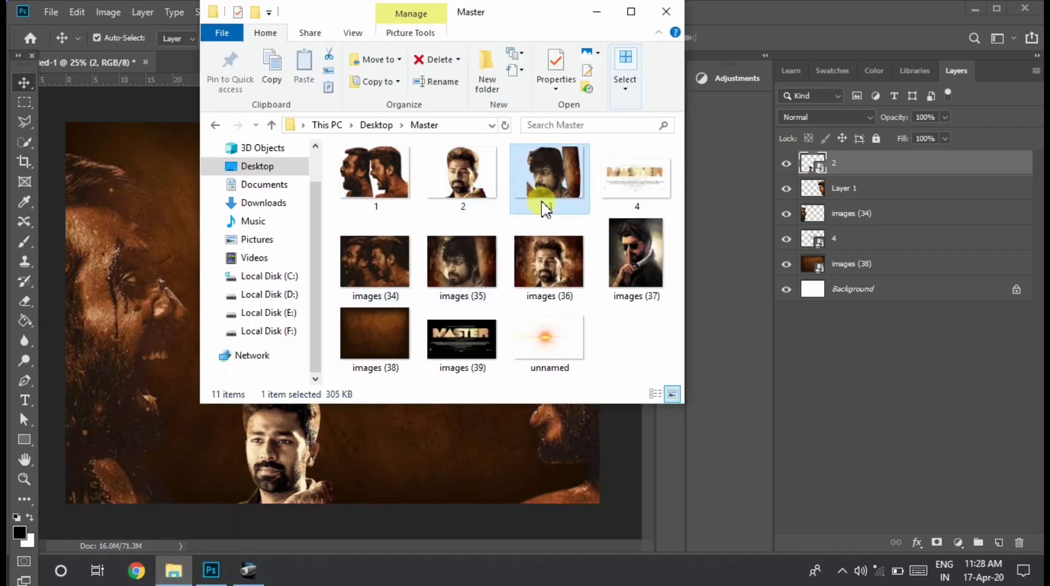
pyautogui.moveTo(549, 172); pyautogui.dragTo(461, 446)
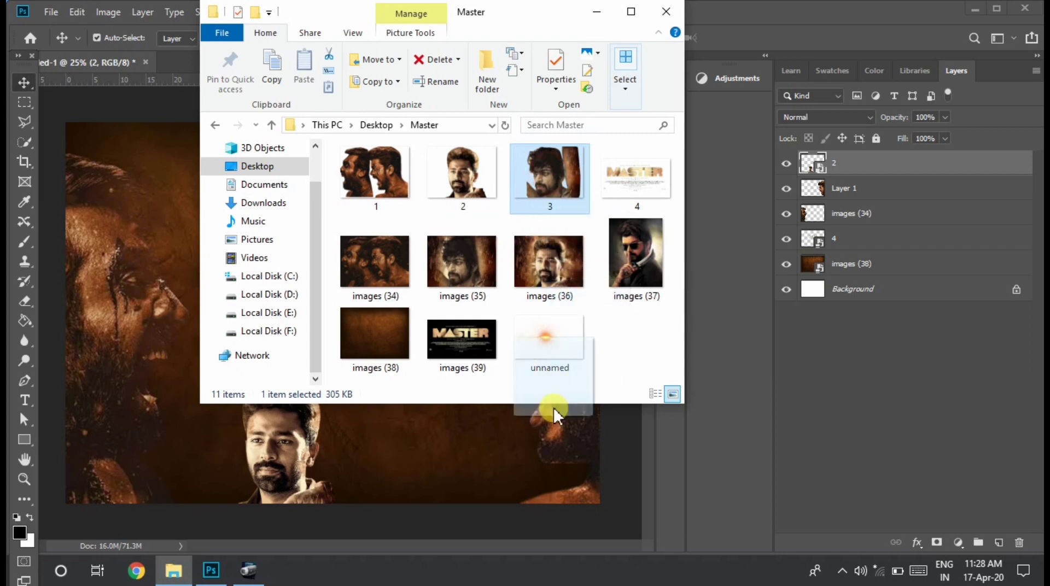
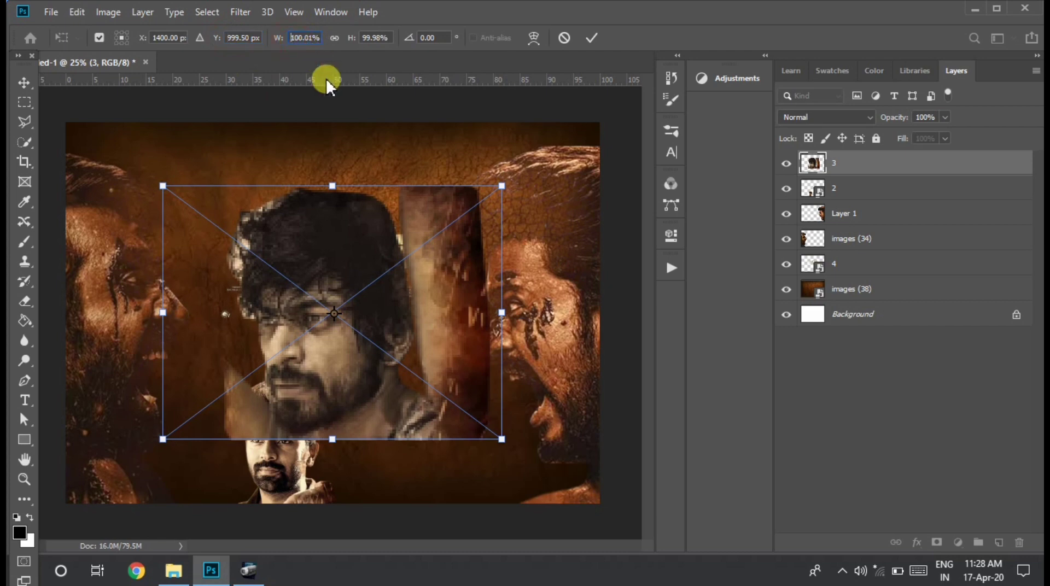
# Step: Flip the bearded man's portrait horizontally with a -100% width and move it right and down
pyautogui.write('-')
pyautogui.press('Return')
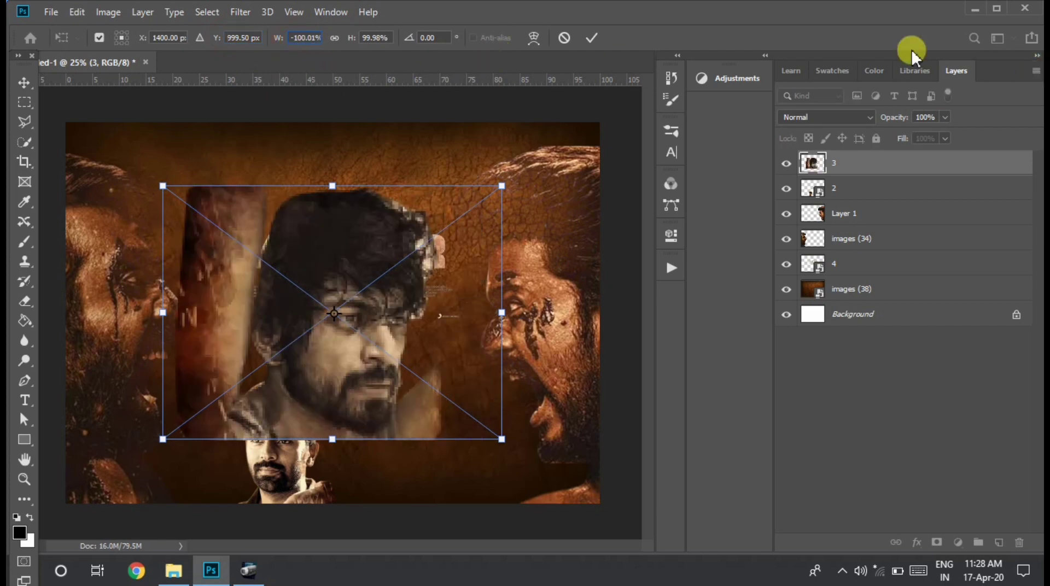
pyautogui.click(591, 35)
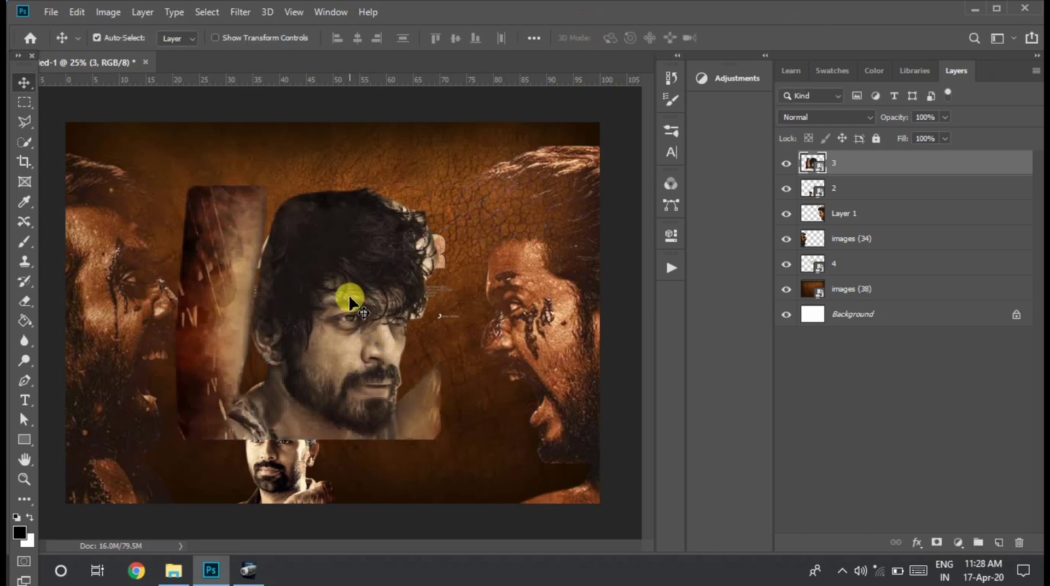
pyautogui.moveTo(348, 293)
pyautogui.mouseDown()
pyautogui.moveTo(426, 352)
pyautogui.moveTo(452, 422)
pyautogui.moveTo(435, 341)
pyautogui.mouseUp()
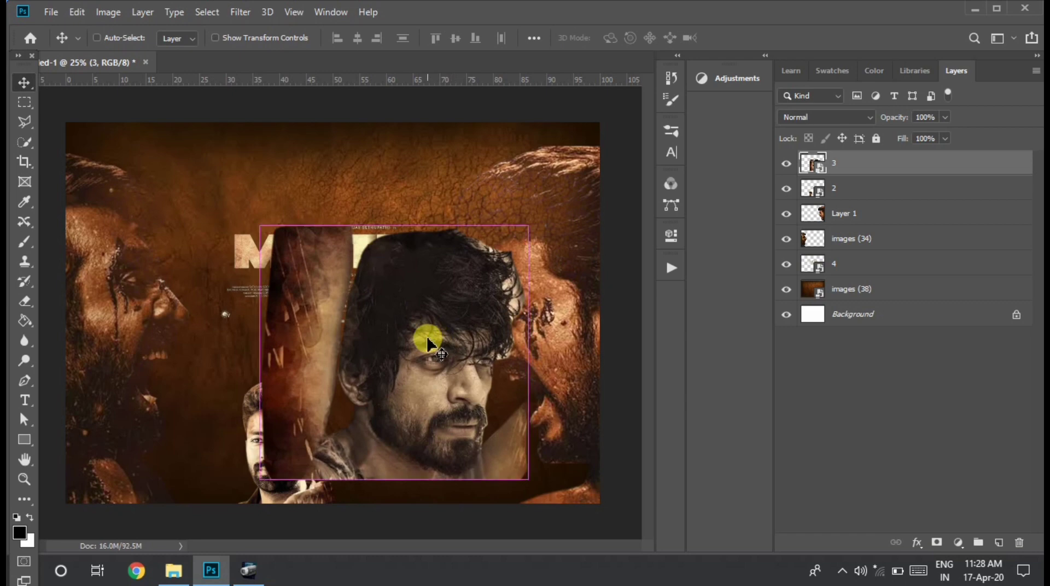
# Step: Shrink the flipped portrait to about half size and arrange both faces side by side along the bottom
pyautogui.hotkey('ctrl', 't')
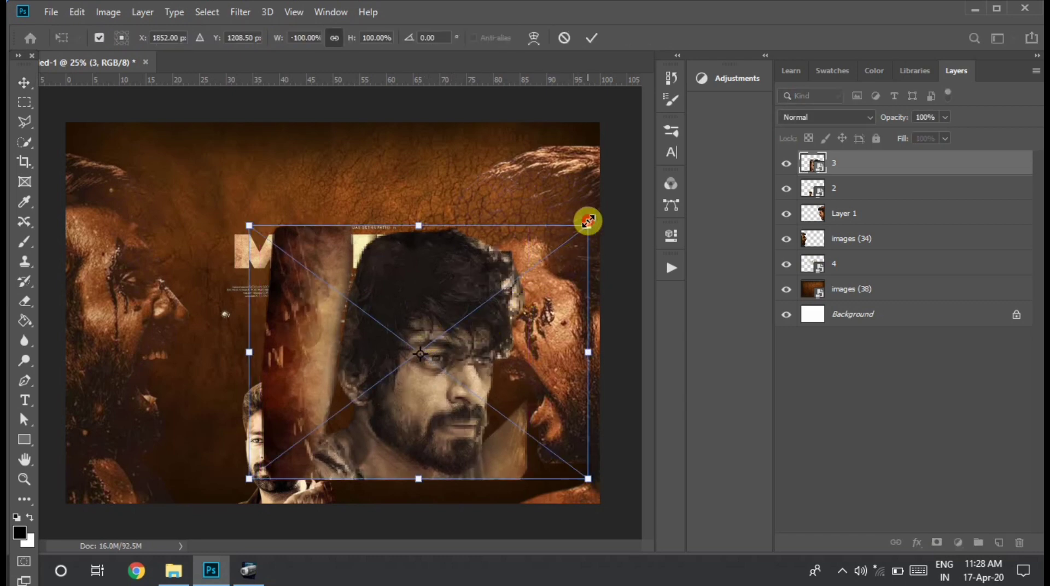
pyautogui.moveTo(588, 220); pyautogui.dragTo(405, 357)
pyautogui.moveTo(378, 417); pyautogui.dragTo(481, 445)
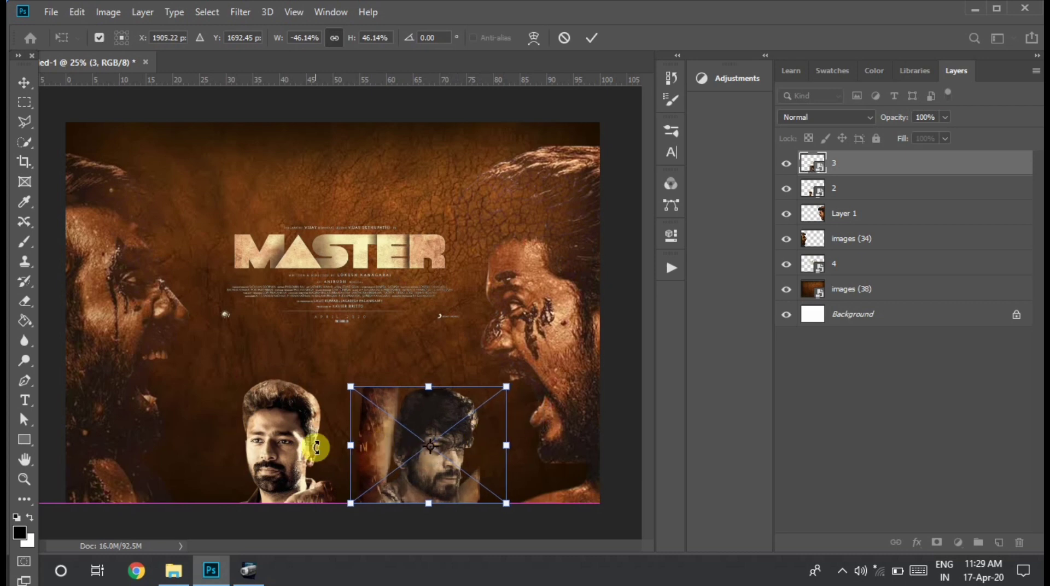
pyautogui.click(592, 37)
pyautogui.moveTo(269, 462); pyautogui.dragTo(240, 454)
pyautogui.moveTo(422, 438)
pyautogui.mouseDown()
pyautogui.moveTo(447, 453)
pyautogui.moveTo(445, 440)
pyautogui.mouseUp()
pyautogui.moveTo(298, 441)
pyautogui.mouseDown()
pyautogui.moveTo(310, 453)
pyautogui.moveTo(280, 459)
pyautogui.mouseUp()
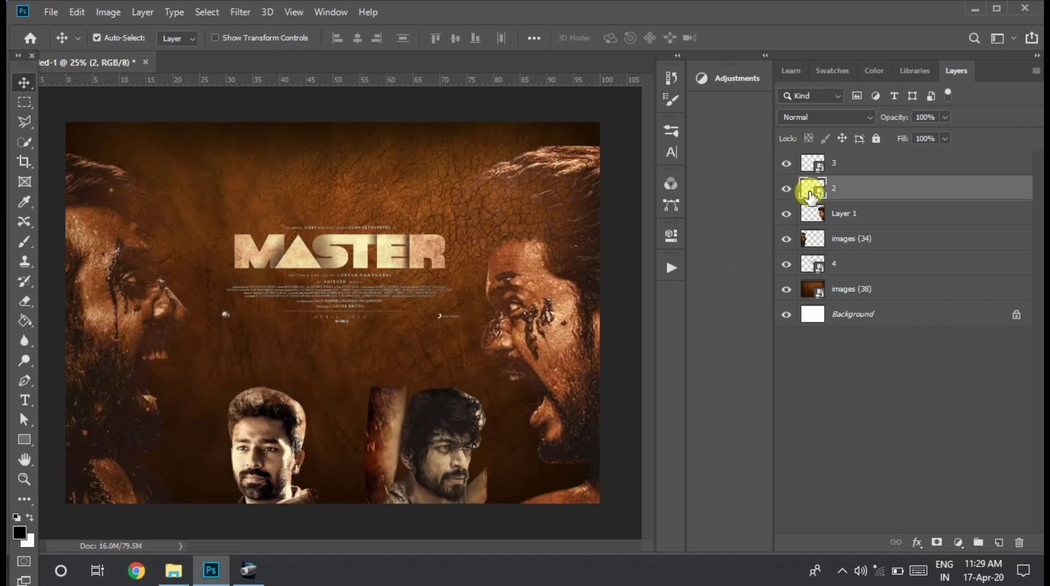
# Step: Give layer 2 the Lighten blend mode at 63% opacity
pyautogui.rightClick(786, 191)
pyautogui.rightClick(852, 182)
pyautogui.click(776, 22)
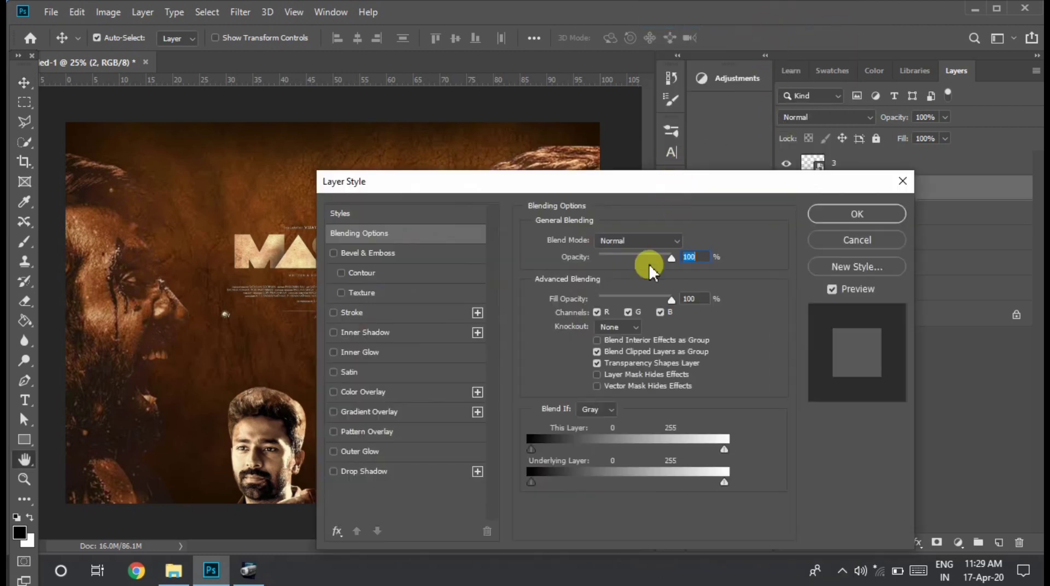
pyautogui.click(623, 242)
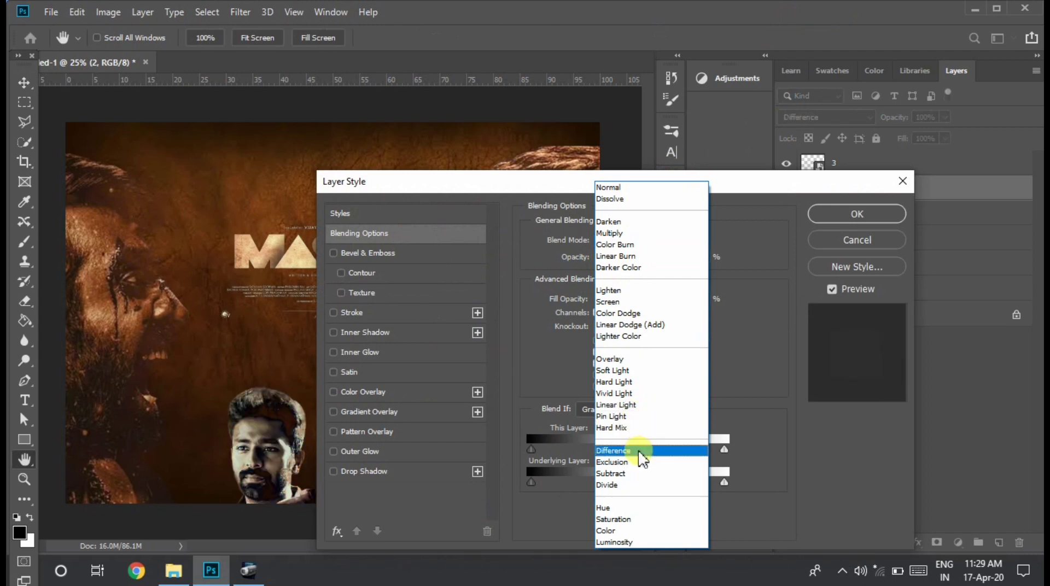
pyautogui.click(656, 301)
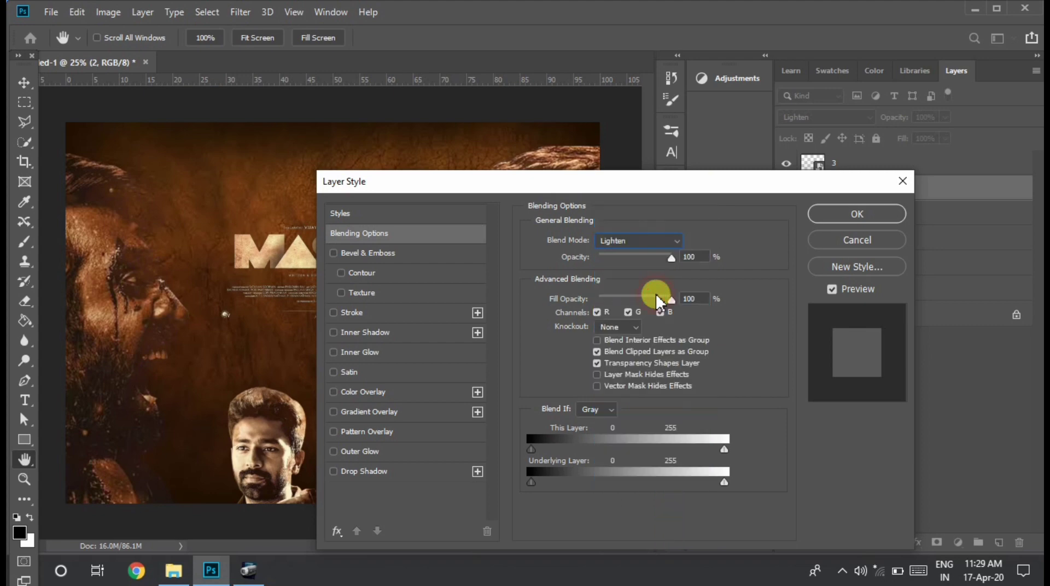
pyautogui.moveTo(668, 256); pyautogui.dragTo(644, 274)
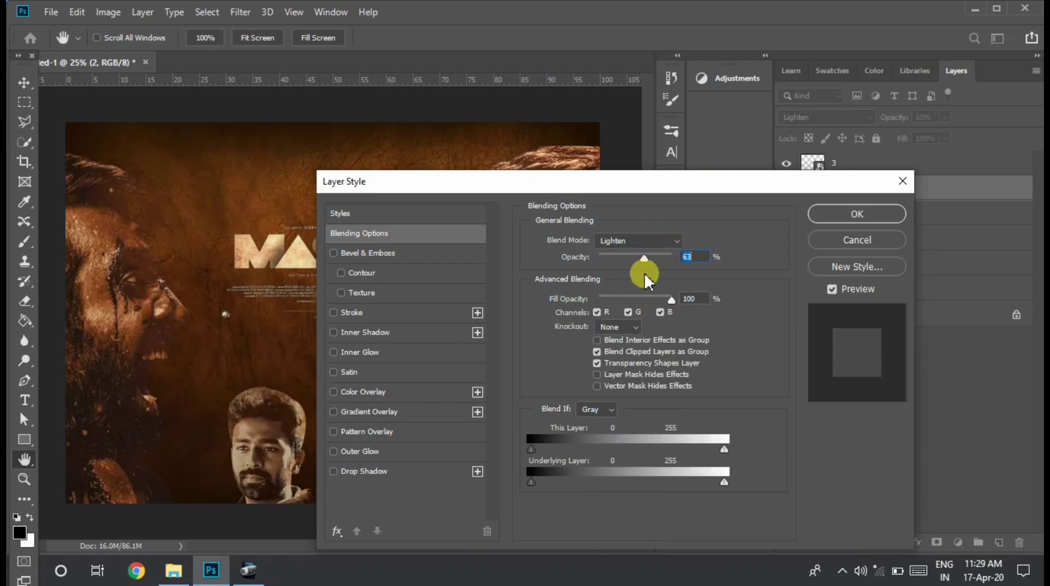
pyautogui.click(820, 214)
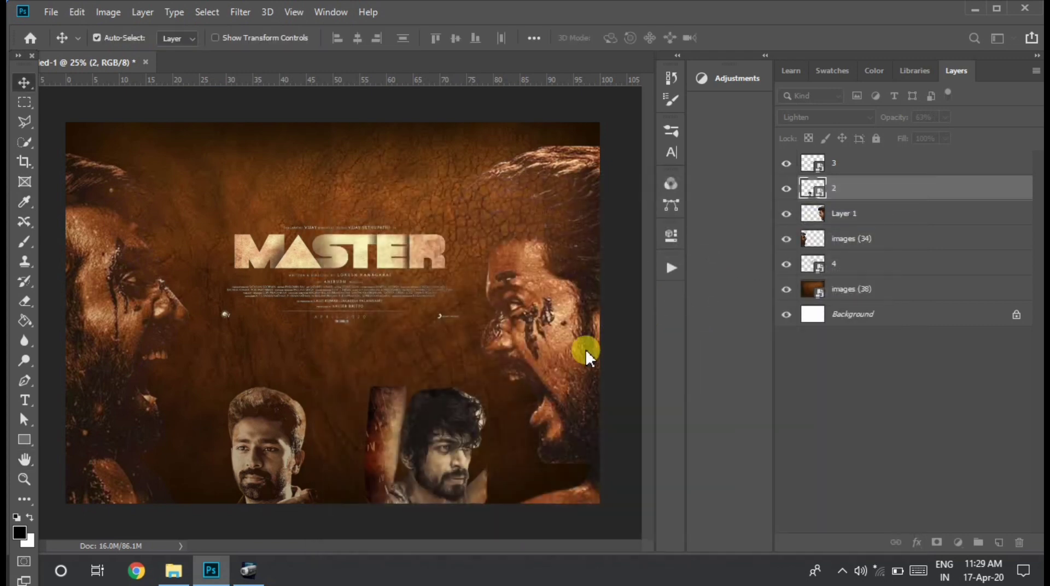
# Step: Give layer 3 the Lighten blend mode at 86% opacity
pyautogui.click(437, 417)
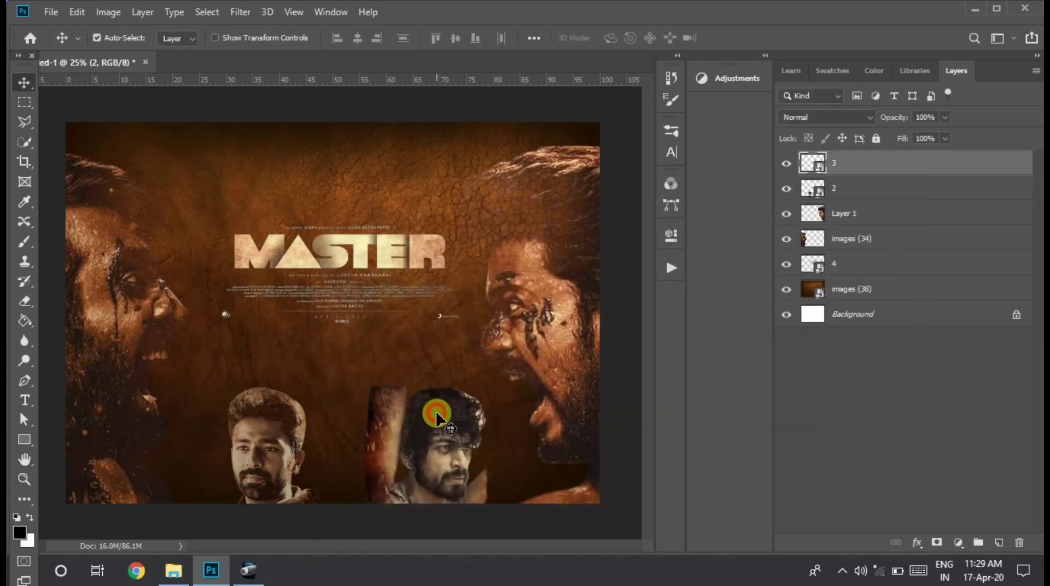
pyautogui.rightClick(862, 168)
pyautogui.click(775, 34)
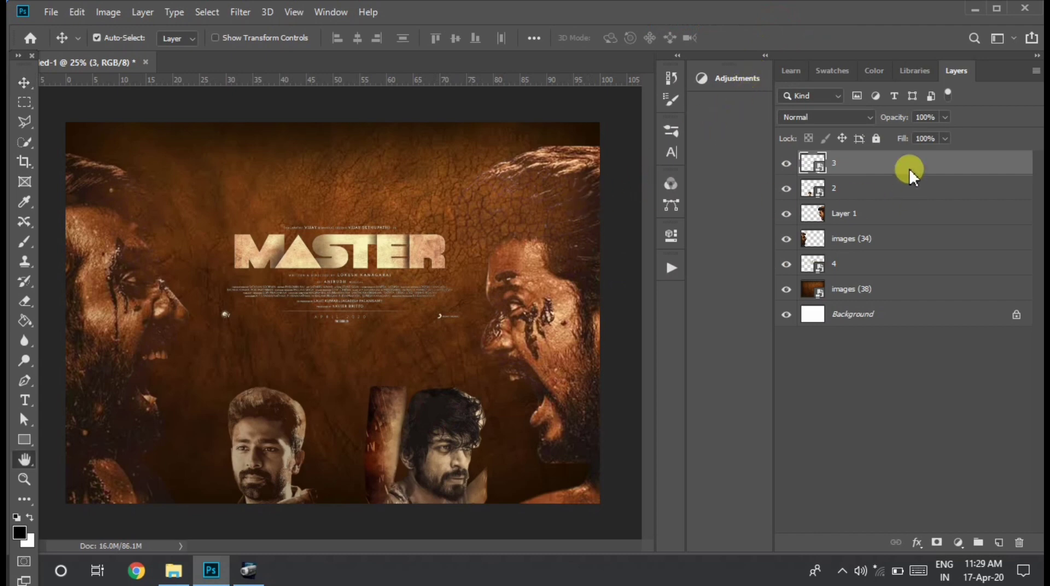
pyautogui.click(626, 239)
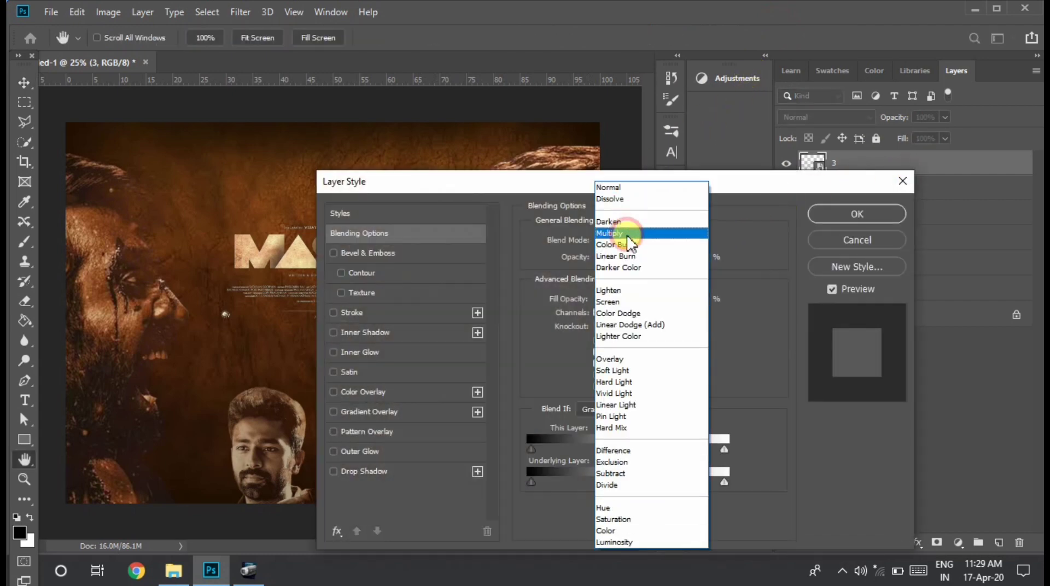
pyautogui.click(636, 289)
pyautogui.moveTo(660, 185); pyautogui.dragTo(961, 112)
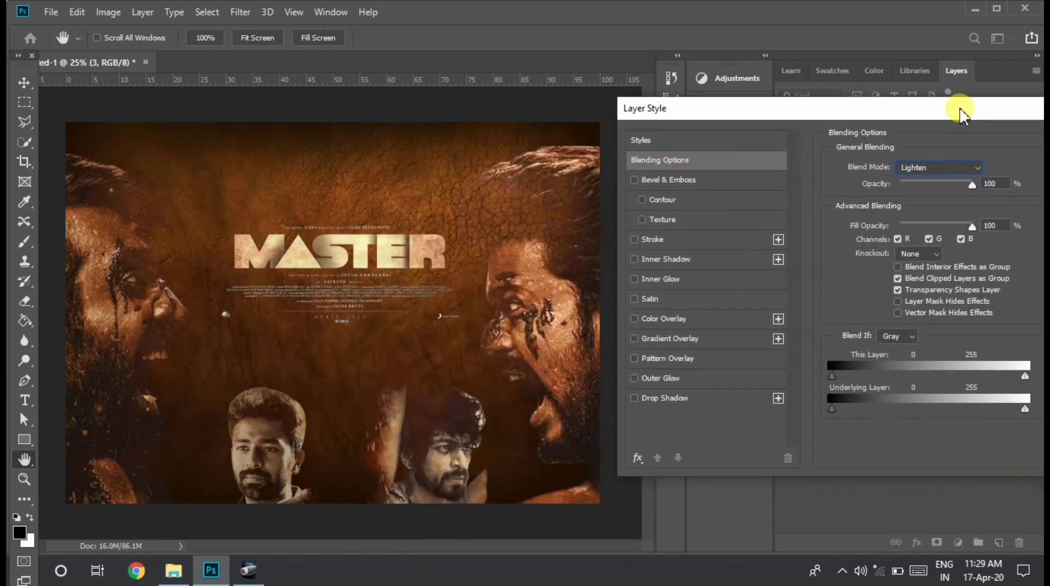
pyautogui.moveTo(969, 180); pyautogui.dragTo(950, 186)
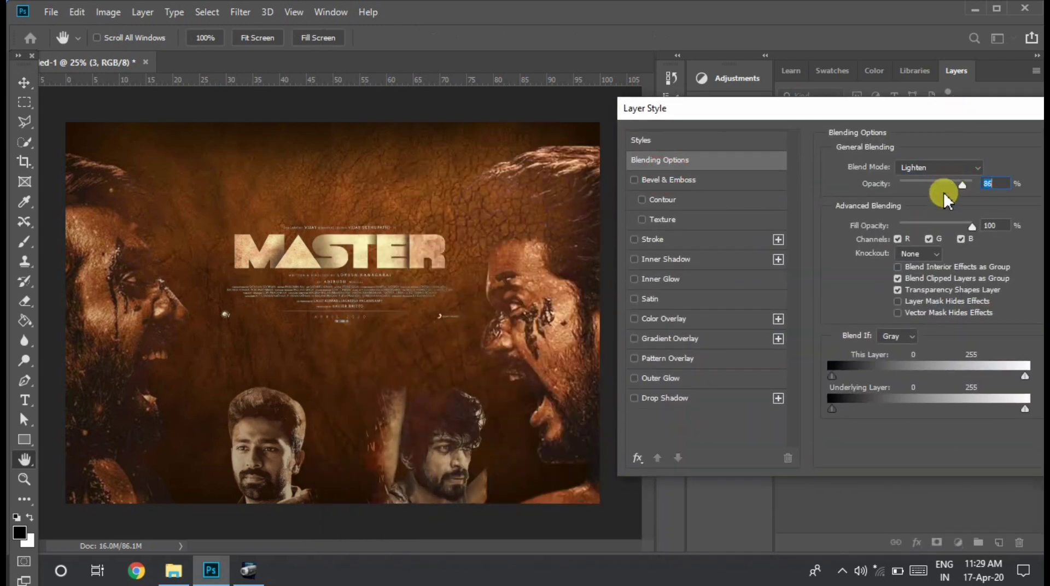
pyautogui.moveTo(895, 116); pyautogui.dragTo(739, 117)
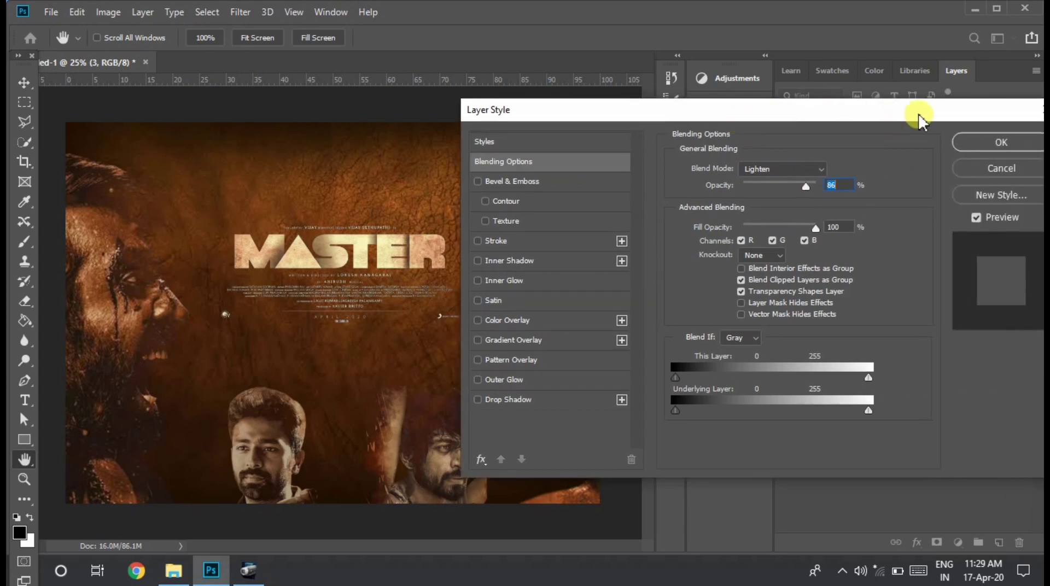
pyautogui.click(964, 143)
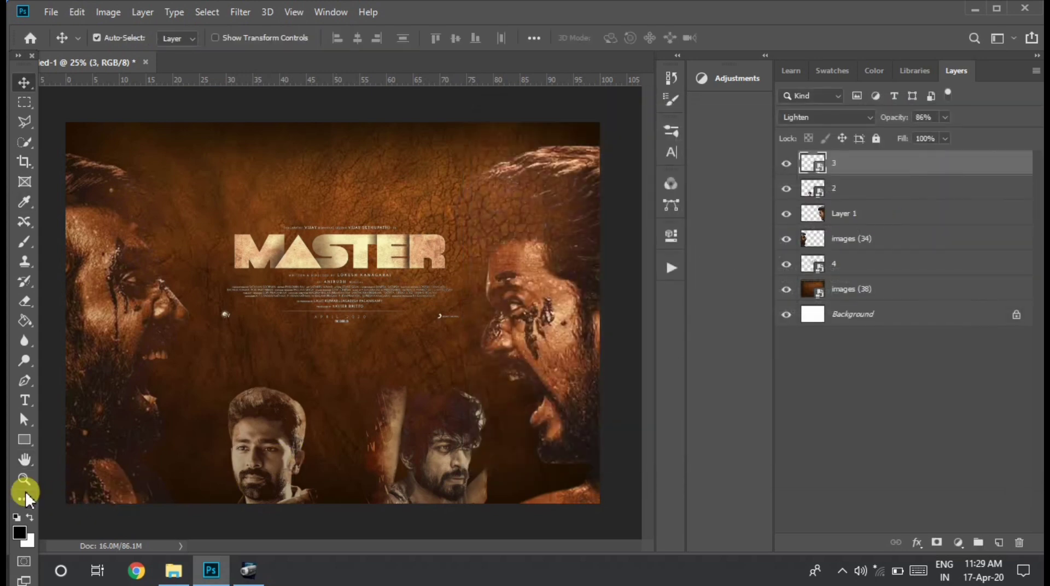
pyautogui.click(25, 479)
# Step: Rasterize layer 3 and erase the hard edges around the right portrait
pyautogui.moveTo(438, 456); pyautogui.dragTo(502, 492)
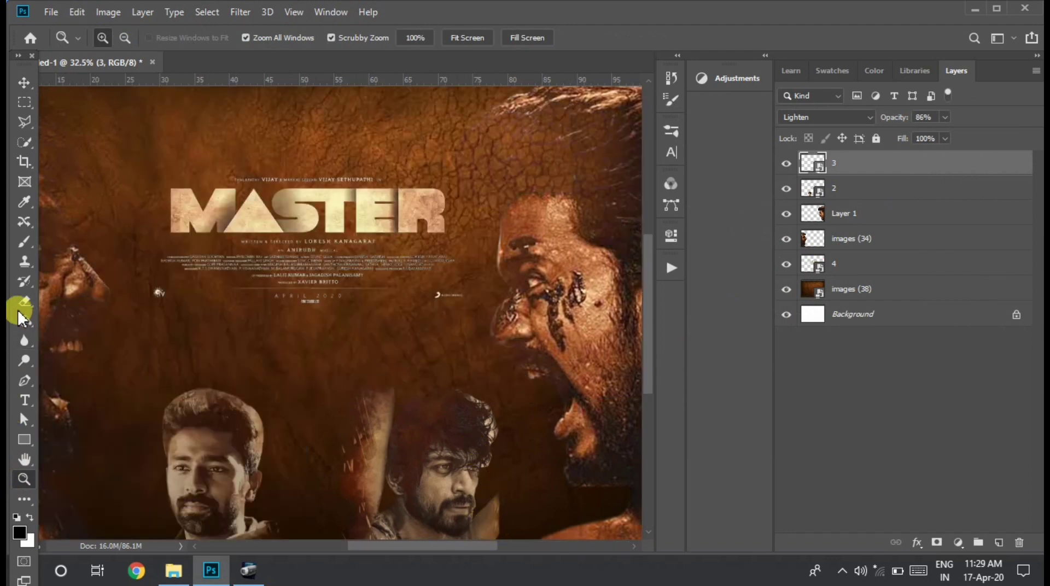
pyautogui.click(19, 307)
pyautogui.click(520, 459)
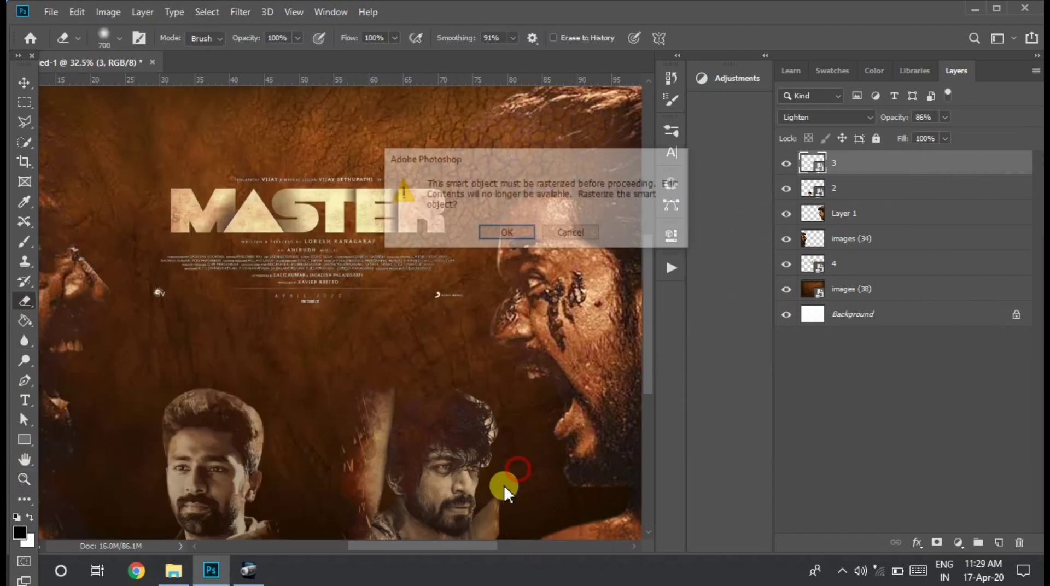
pyautogui.click(499, 232)
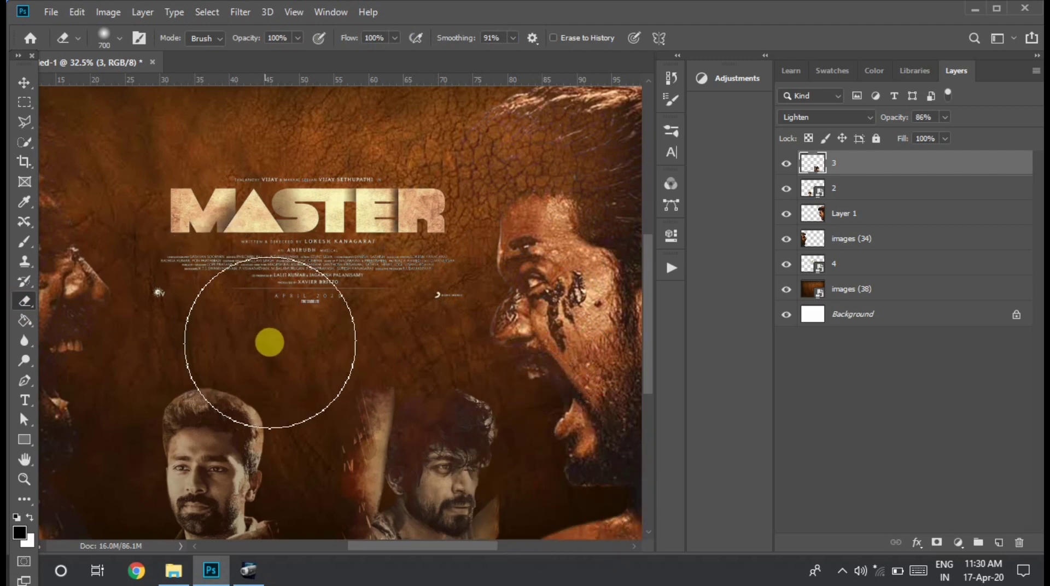
pyautogui.click(346, 362)
pyautogui.moveTo(346, 362)
pyautogui.mouseDown()
pyautogui.moveTo(286, 463)
pyautogui.moveTo(557, 397)
pyautogui.moveTo(537, 375)
pyautogui.moveTo(548, 416)
pyautogui.moveTo(574, 439)
pyautogui.moveTo(614, 441)
pyautogui.moveTo(394, 408)
pyautogui.moveTo(490, 339)
pyautogui.mouseUp()
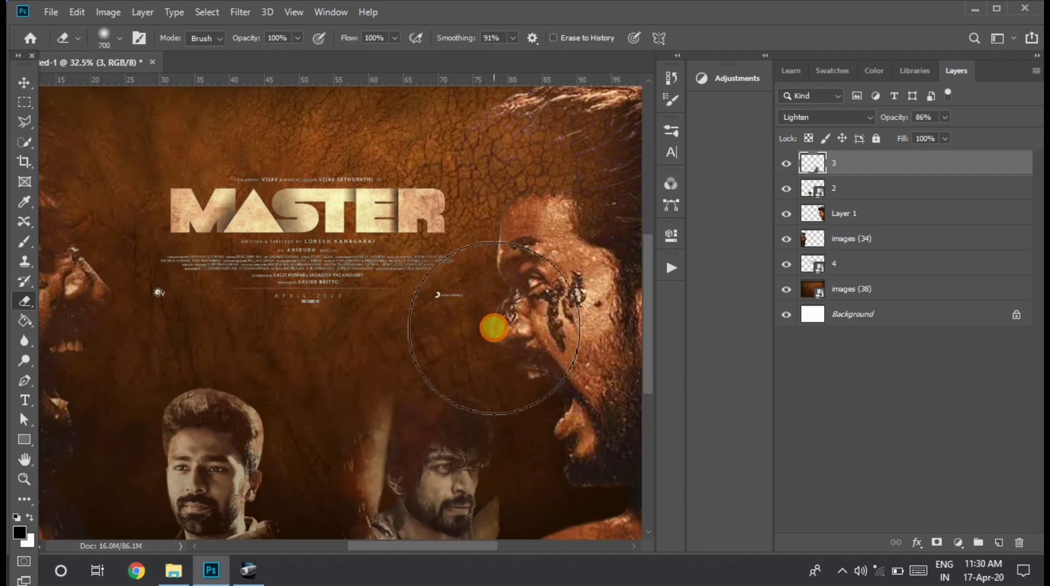
pyautogui.moveTo(308, 377); pyautogui.dragTo(334, 361)
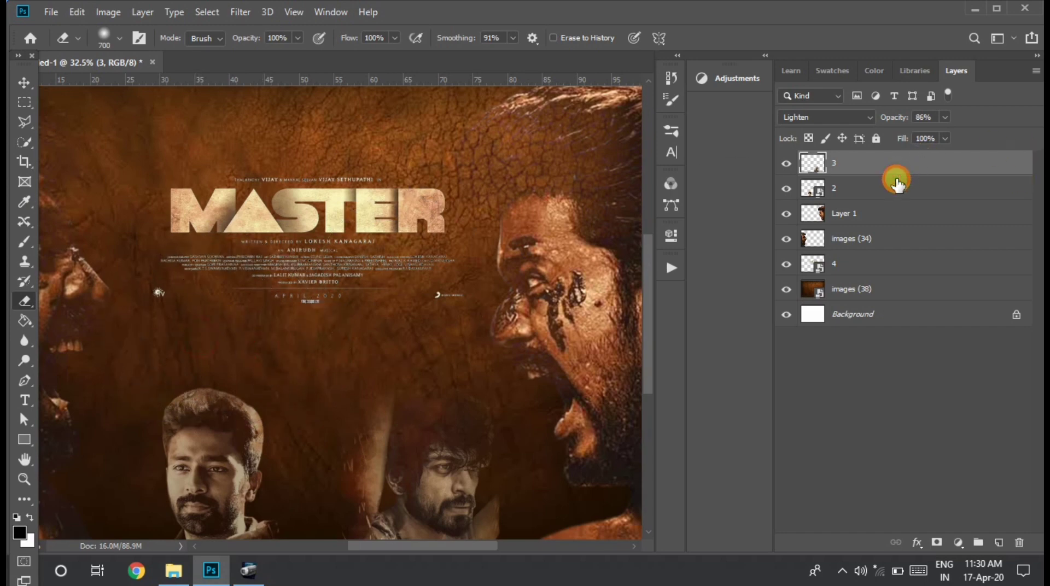
# Step: Rasterize layer 2 and erase the left portrait's edges between the faces
pyautogui.click(873, 189)
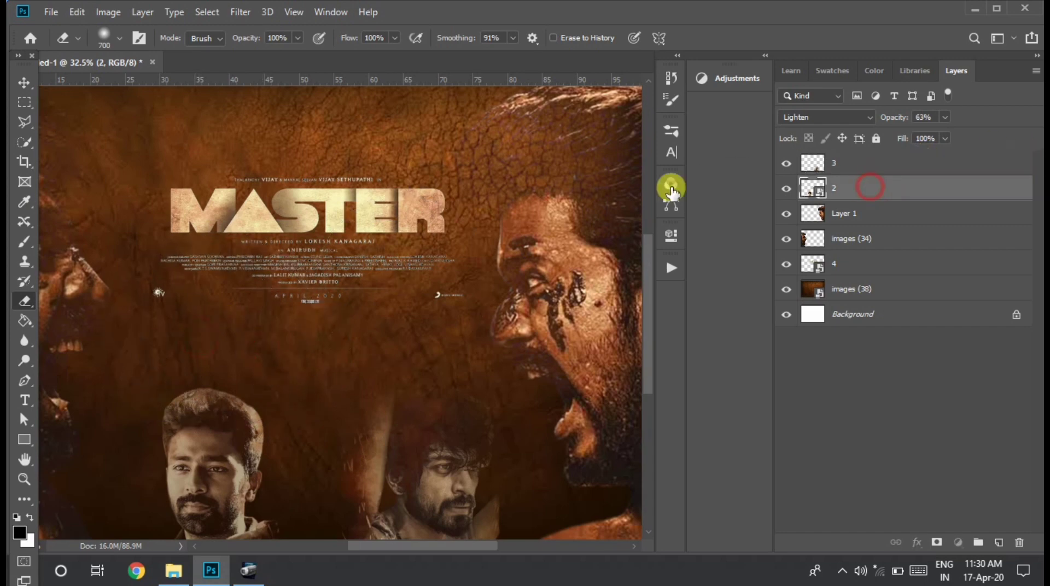
pyautogui.click(209, 372)
pyautogui.click(487, 233)
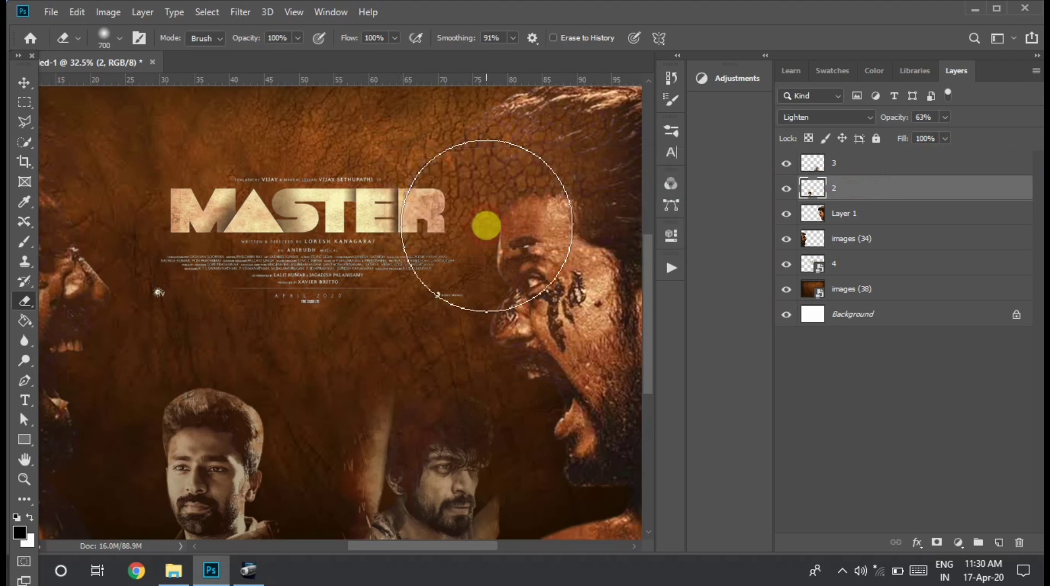
pyautogui.moveTo(200, 332)
pyautogui.mouseDown()
pyautogui.moveTo(328, 481)
pyautogui.moveTo(108, 413)
pyautogui.moveTo(117, 540)
pyautogui.mouseUp()
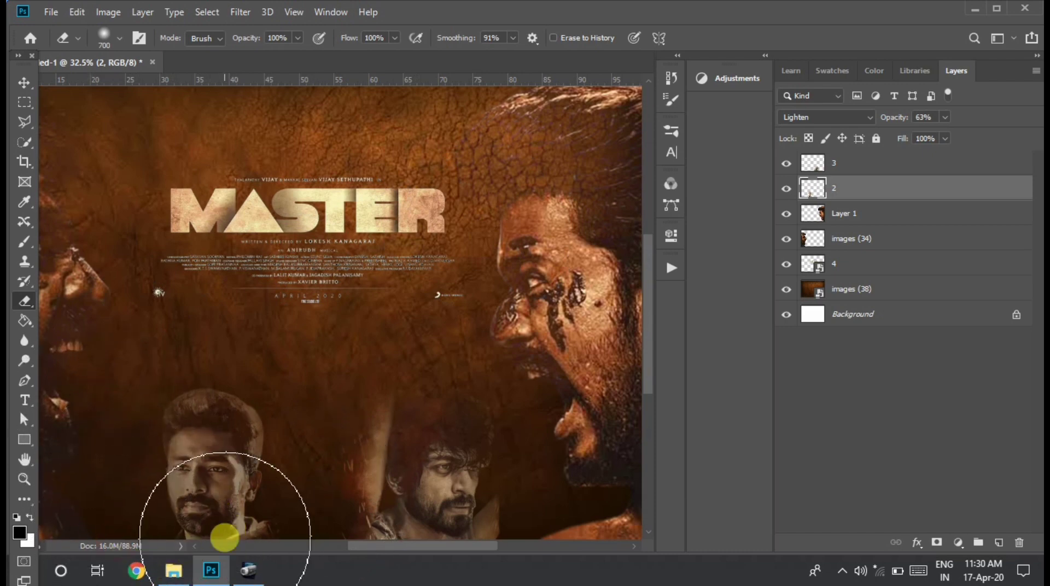
pyautogui.click(241, 545)
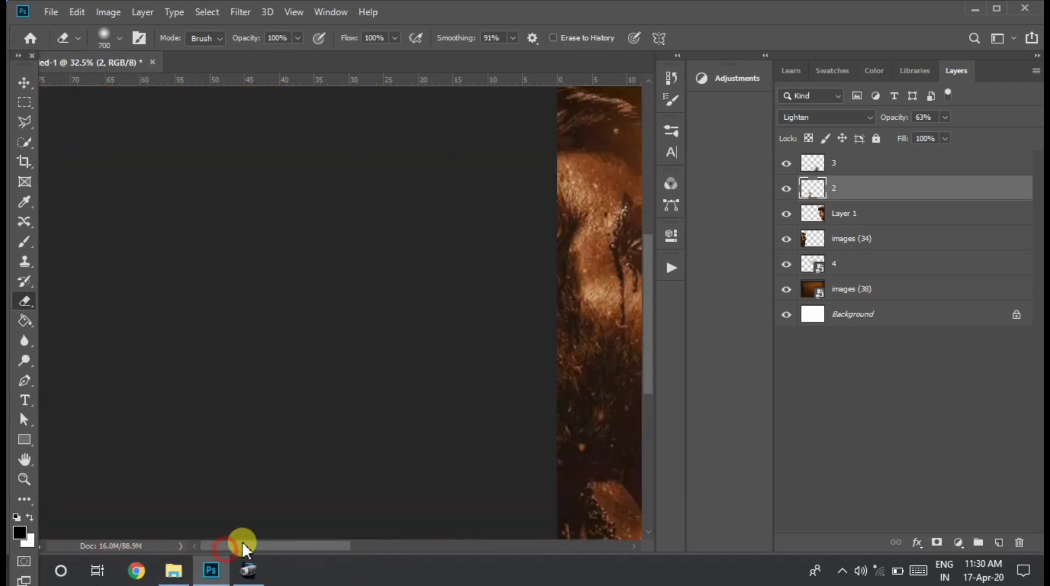
# Step: Fit the poster in view and drag the two portraits to the bottom-left and bottom-right corners
pyautogui.click(23, 484)
pyautogui.moveTo(406, 464); pyautogui.dragTo(298, 459)
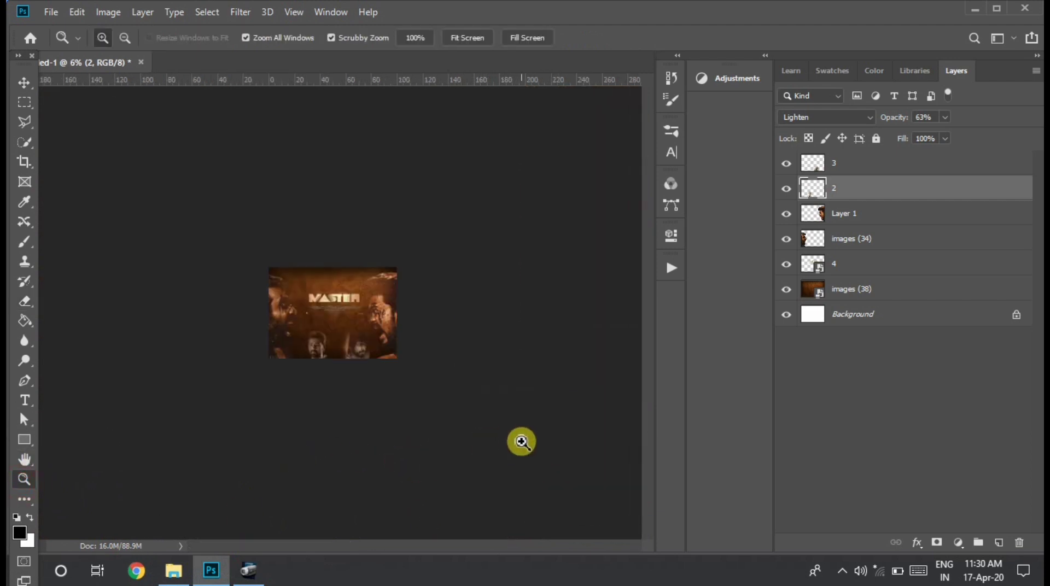
pyautogui.click(419, 406)
pyautogui.moveTo(419, 406); pyautogui.dragTo(436, 405)
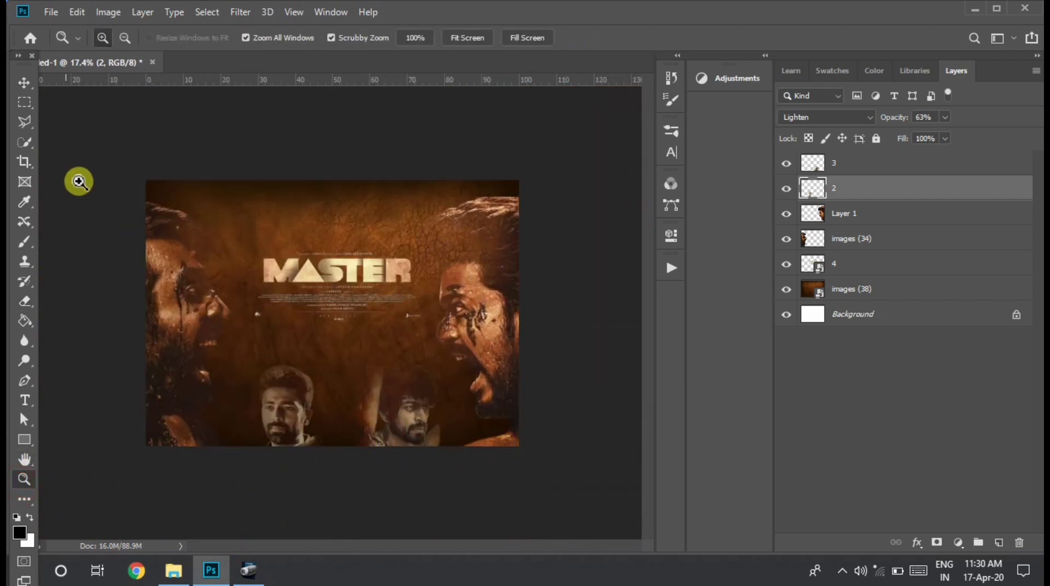
pyautogui.click(24, 82)
pyautogui.click(408, 407)
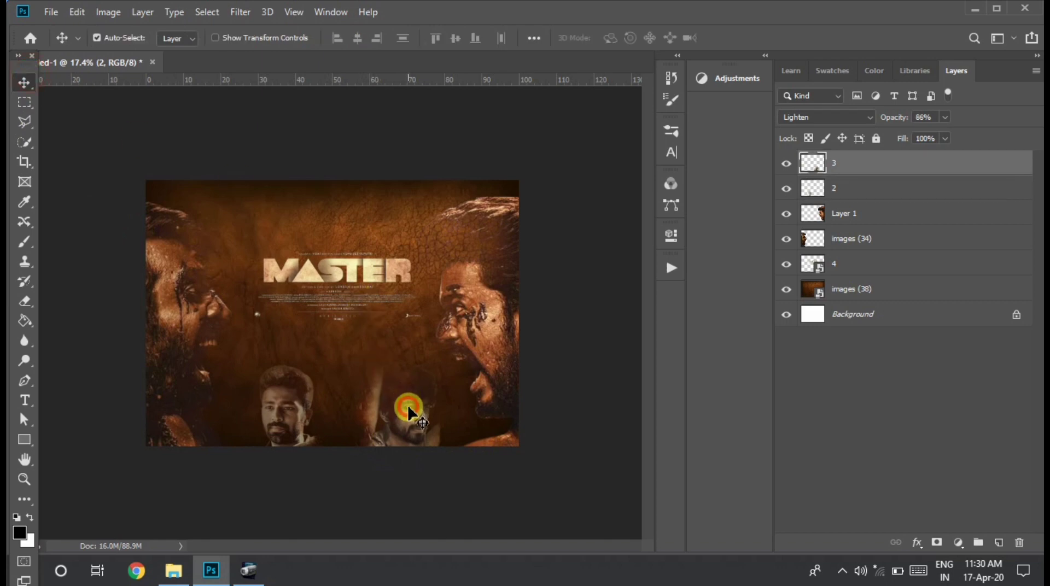
pyautogui.moveTo(396, 411); pyautogui.dragTo(416, 418)
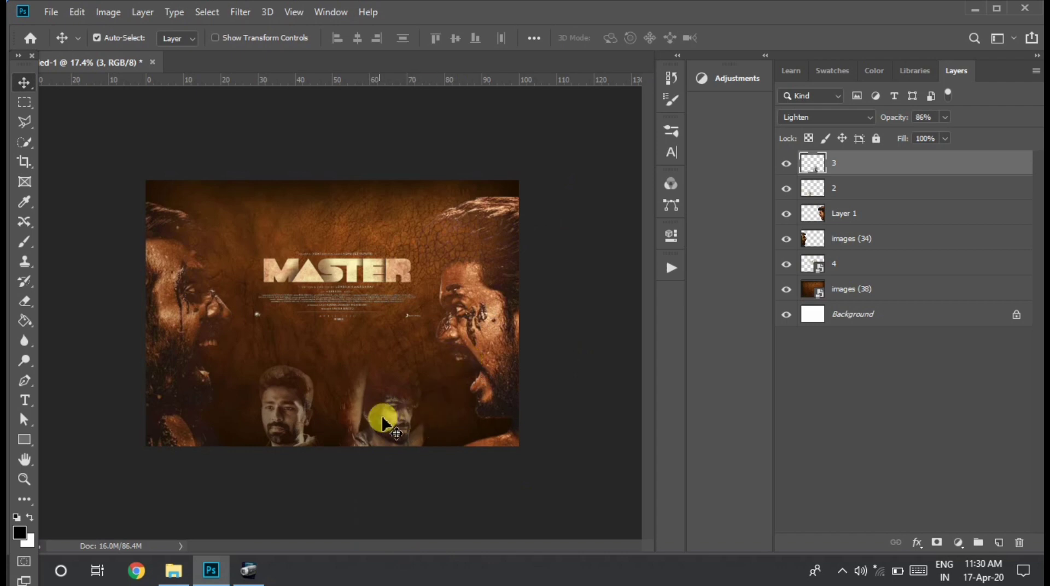
pyautogui.moveTo(328, 414)
pyautogui.mouseDown()
pyautogui.moveTo(459, 429)
pyautogui.moveTo(464, 417)
pyautogui.mouseUp()
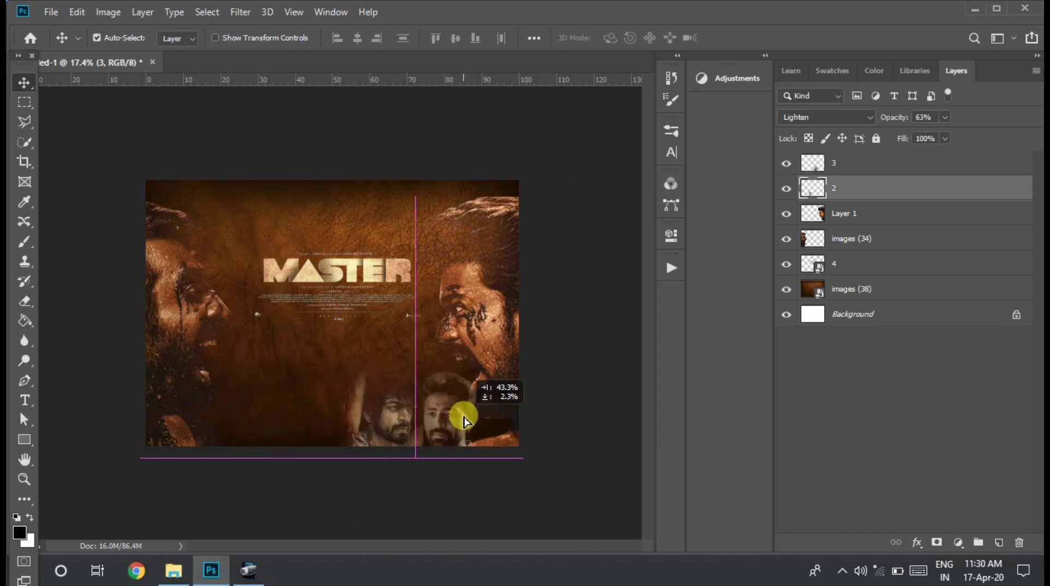
pyautogui.moveTo(410, 435); pyautogui.dragTo(268, 417)
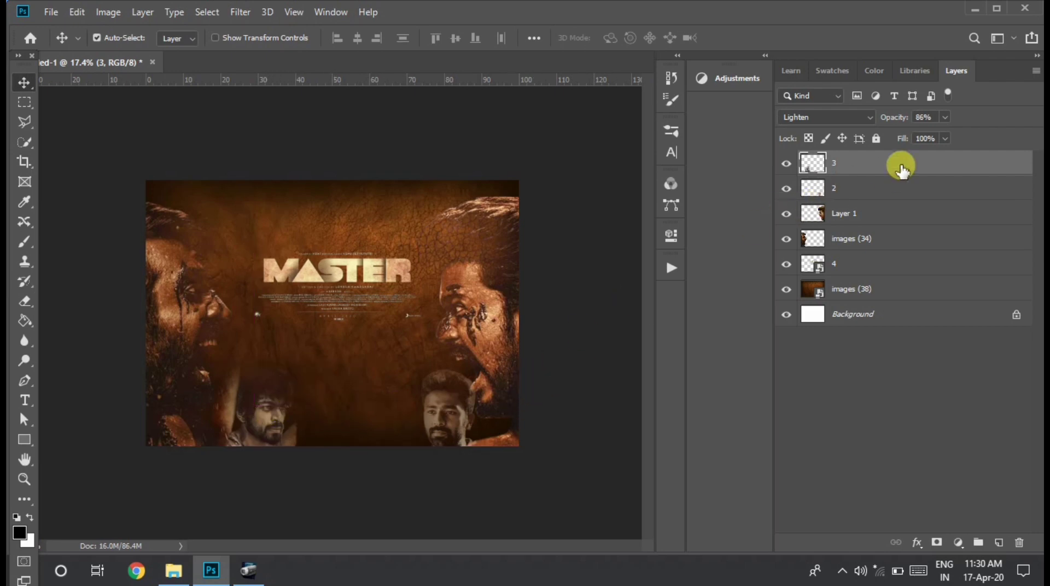
# Step: Restack layer 3 below images (34) and layer 2 below Layer 1, then fine-tune both portraits
pyautogui.moveTo(907, 167); pyautogui.dragTo(912, 259)
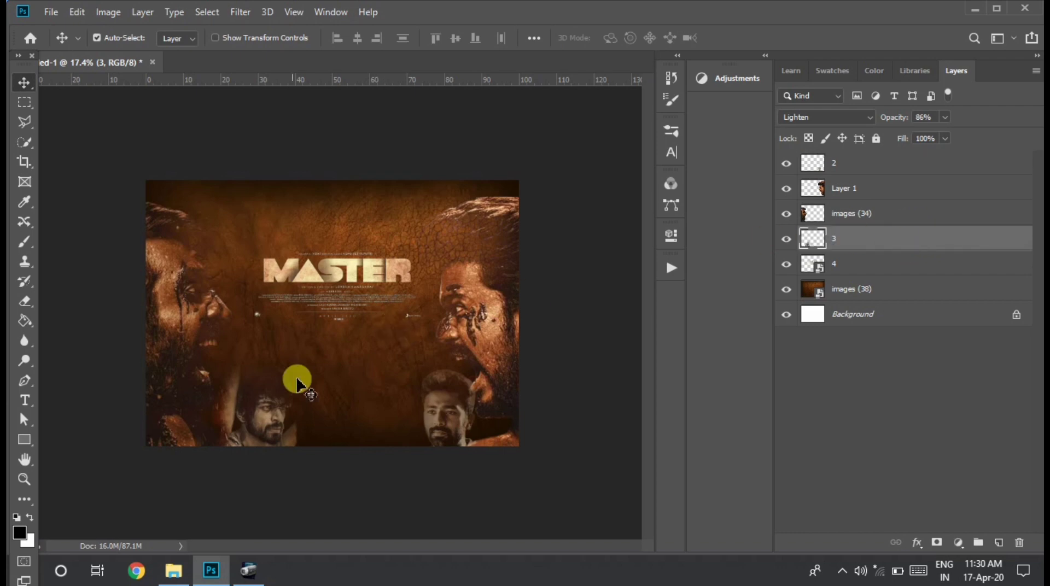
pyautogui.moveTo(275, 403); pyautogui.dragTo(277, 397)
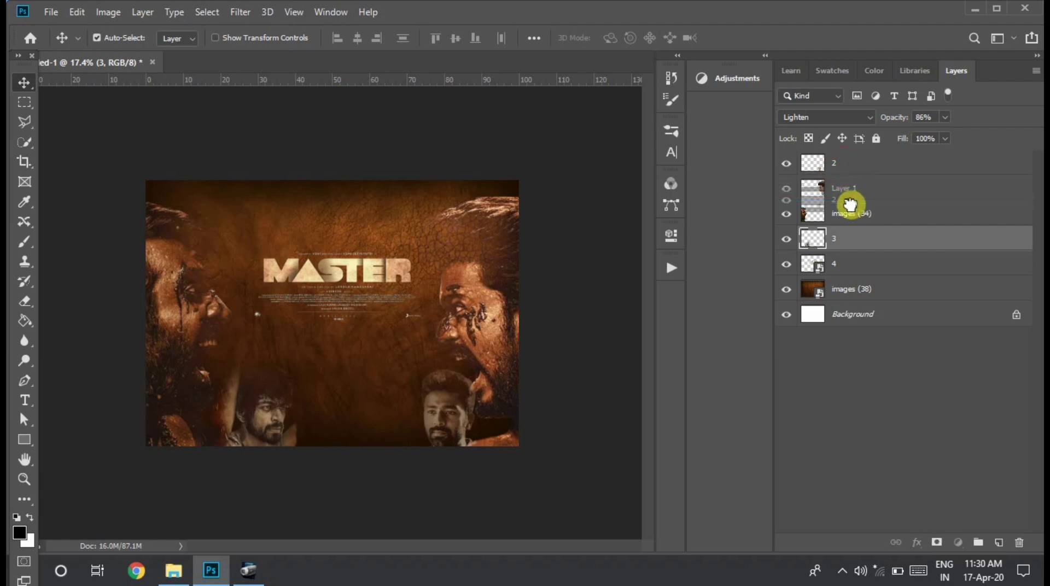
pyautogui.moveTo(846, 164); pyautogui.dragTo(851, 203)
pyautogui.moveTo(440, 417); pyautogui.dragTo(430, 395)
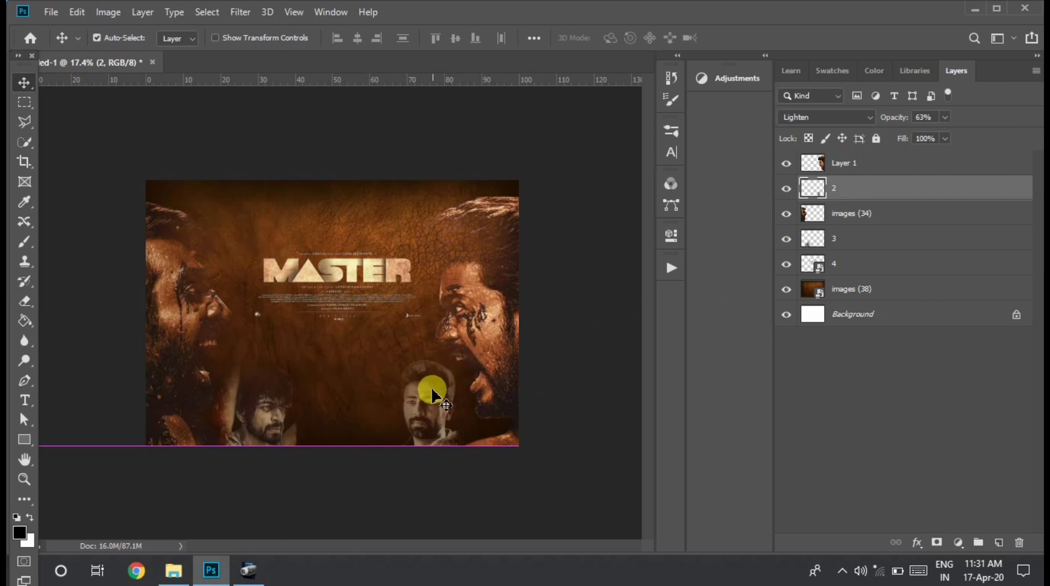
pyautogui.moveTo(271, 416); pyautogui.dragTo(335, 408)
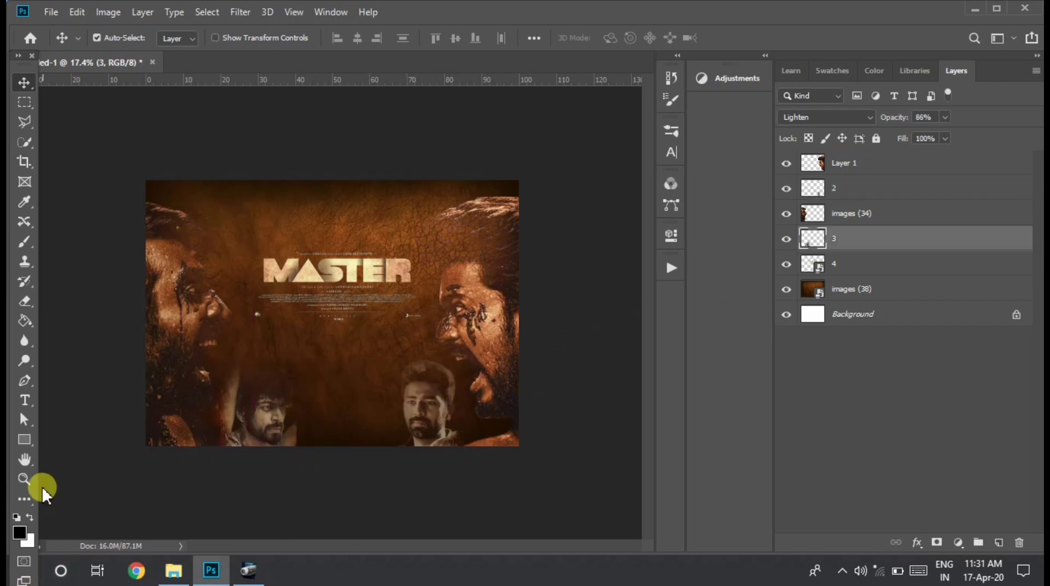
pyautogui.click(24, 479)
# Step: Erase the dark edges beside the bottom-left portrait's beard with a 243 px eraser on layer 3
pyautogui.moveTo(308, 459)
pyautogui.mouseDown()
pyautogui.moveTo(381, 457)
pyautogui.moveTo(365, 478)
pyautogui.mouseUp()
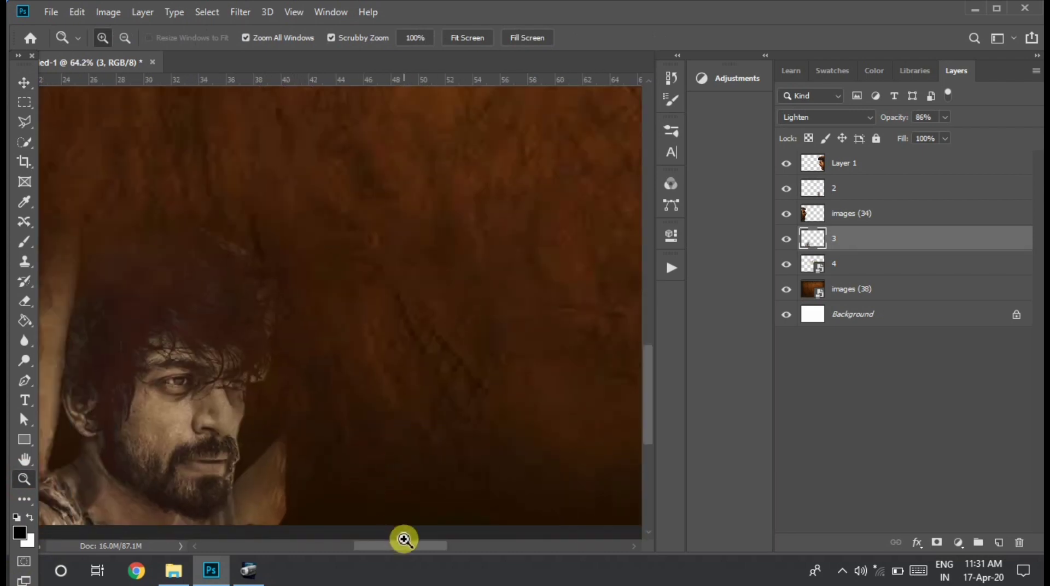
pyautogui.click(25, 300)
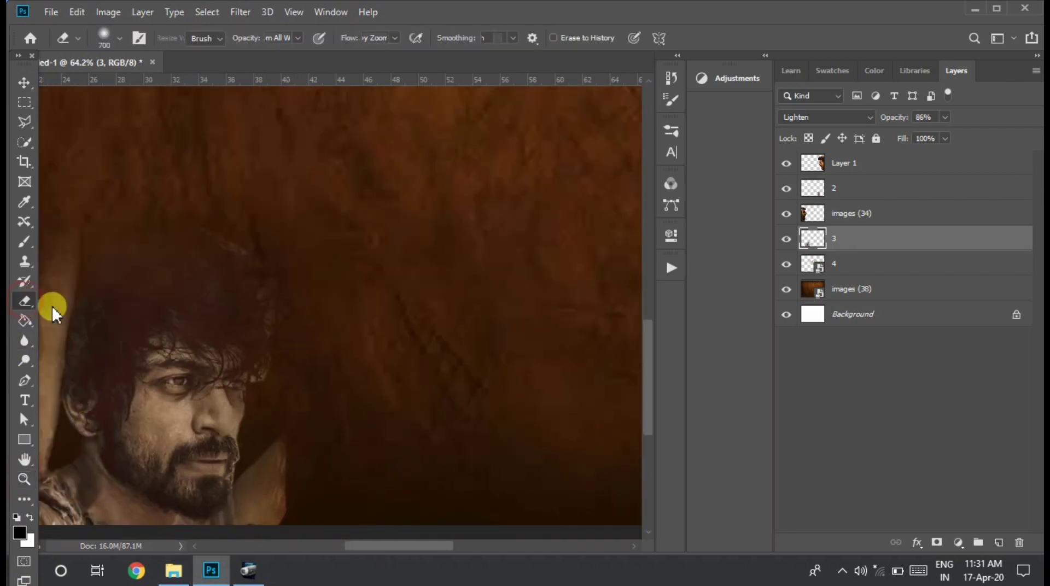
pyautogui.click(117, 38)
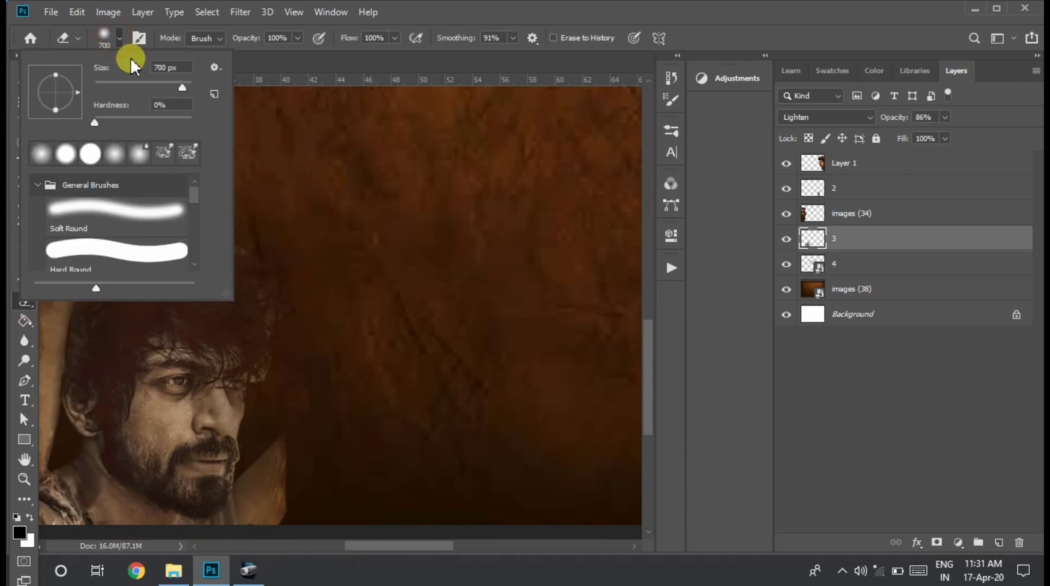
pyautogui.moveTo(160, 85); pyautogui.dragTo(171, 83)
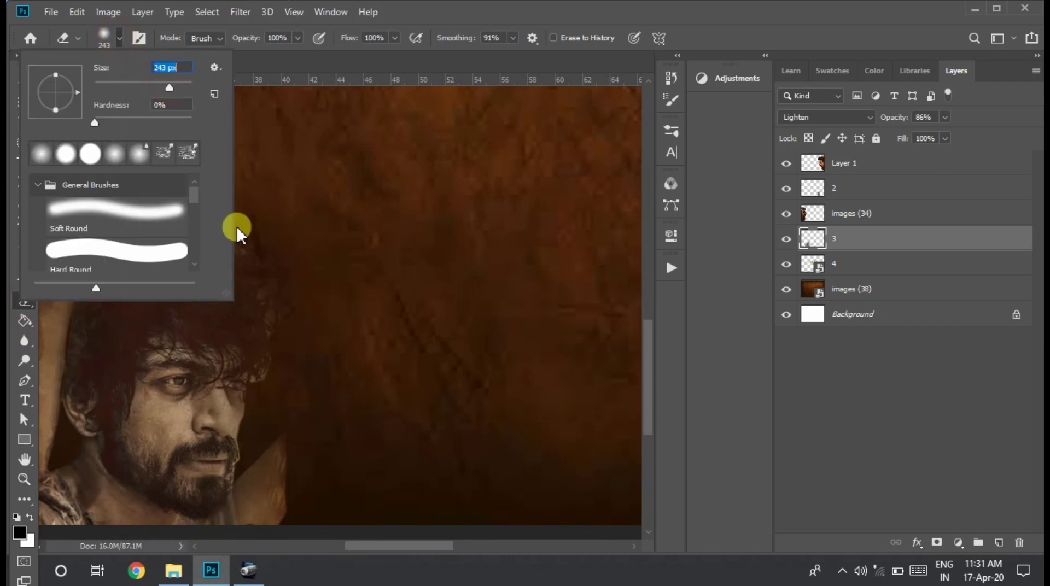
pyautogui.click(306, 432)
pyautogui.moveTo(316, 440); pyautogui.dragTo(321, 484)
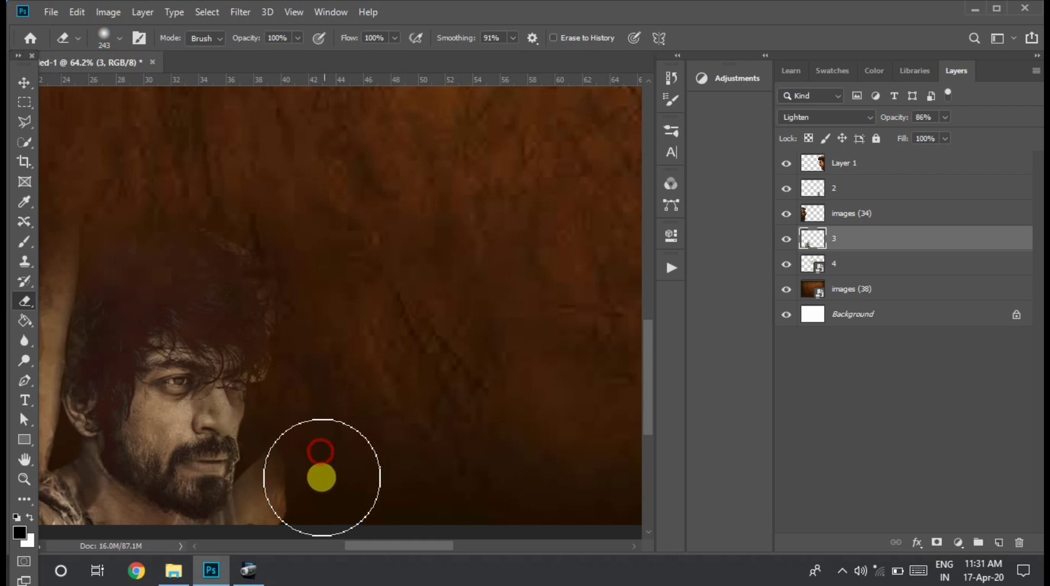
pyautogui.moveTo(306, 436)
pyautogui.mouseDown()
pyautogui.moveTo(293, 453)
pyautogui.moveTo(313, 529)
pyautogui.moveTo(345, 488)
pyautogui.mouseUp()
pyautogui.scroll(-5, 644, 359)
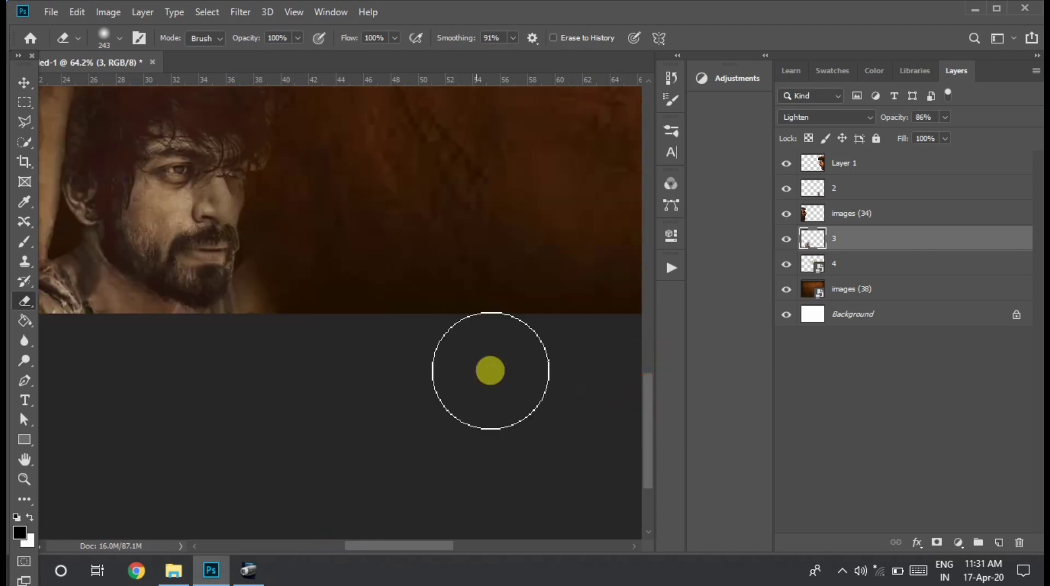
pyautogui.moveTo(282, 266); pyautogui.dragTo(304, 317)
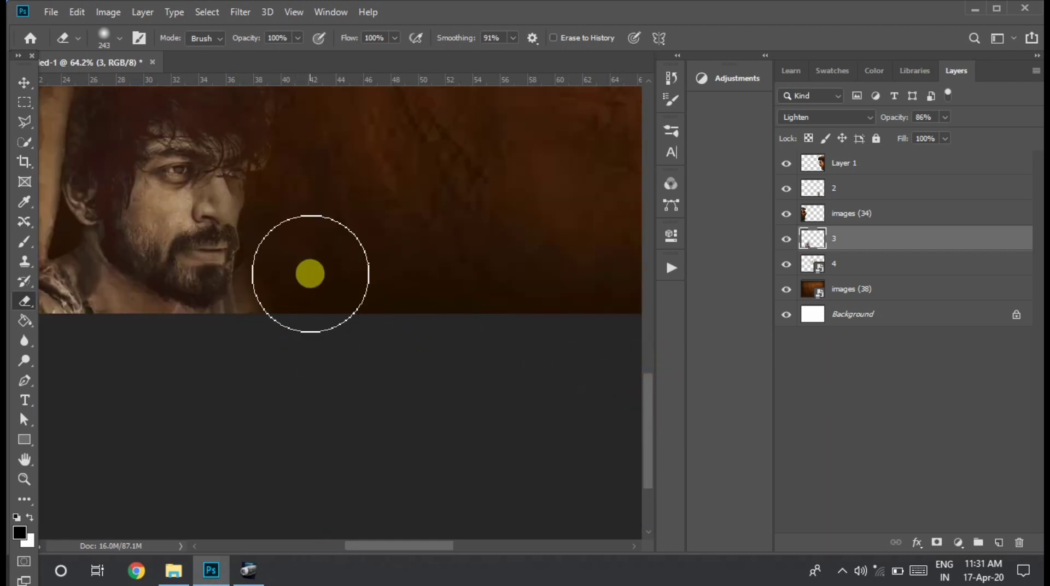
pyautogui.click(24, 479)
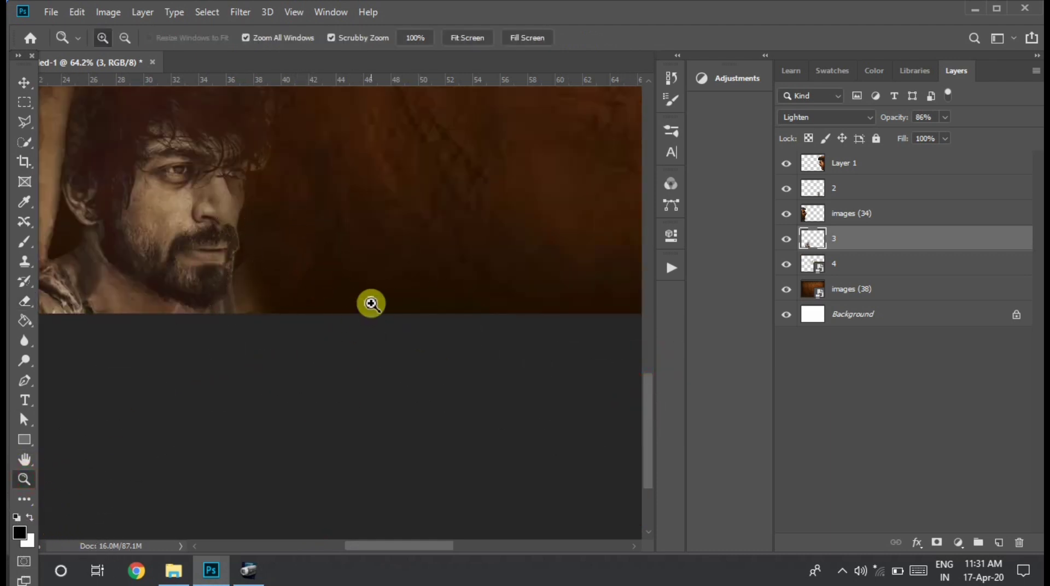
pyautogui.keyDown('alt'); pyautogui.click(370, 302); pyautogui.keyUp('alt')
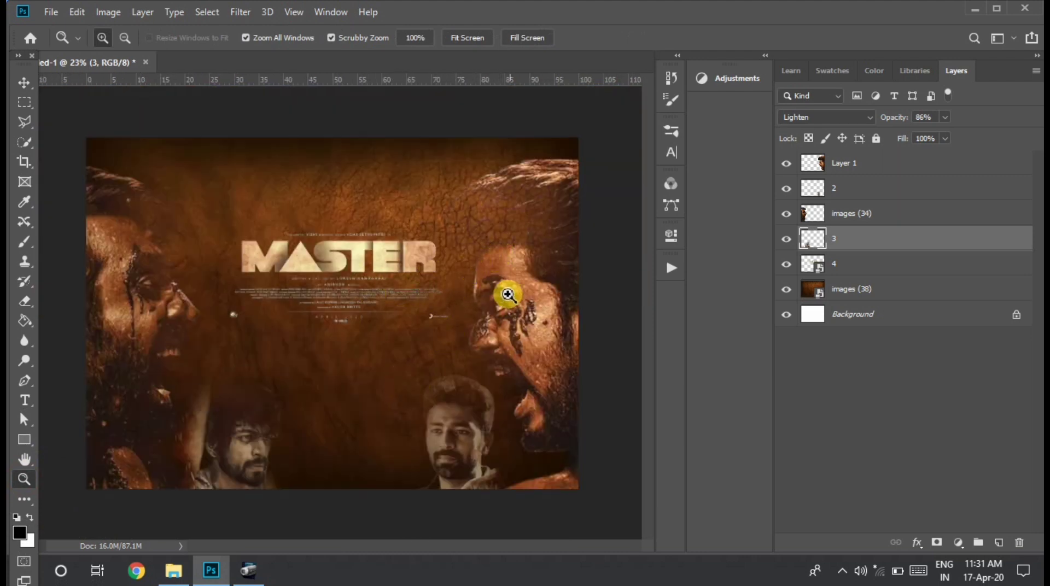
# Step: Scale layer 4's MASTER title to about 46% and move it to the bottom centre between the portraits
pyautogui.click(30, 89)
pyautogui.moveTo(339, 254)
pyautogui.mouseDown()
pyautogui.moveTo(333, 347)
pyautogui.moveTo(336, 333)
pyautogui.mouseUp()
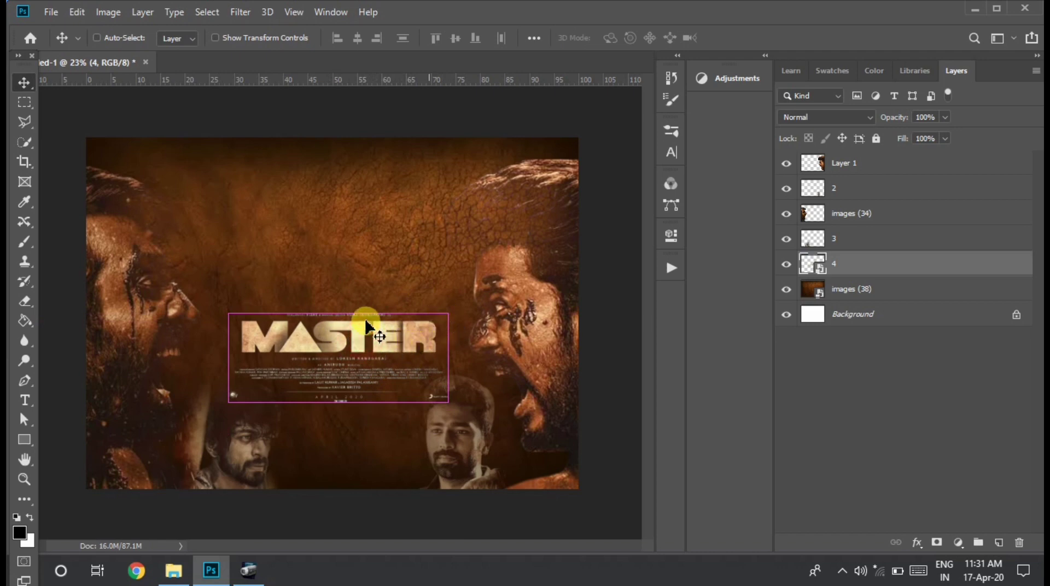
pyautogui.hotkey('ctrl', 't')
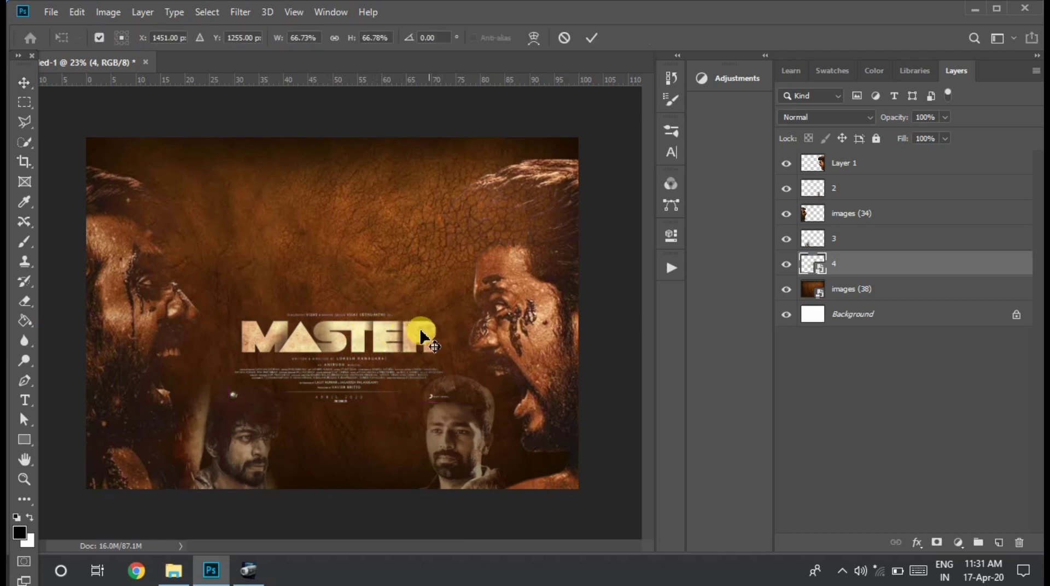
pyautogui.moveTo(461, 273)
pyautogui.mouseDown()
pyautogui.moveTo(429, 281)
pyautogui.moveTo(370, 327)
pyautogui.moveTo(385, 374)
pyautogui.mouseUp()
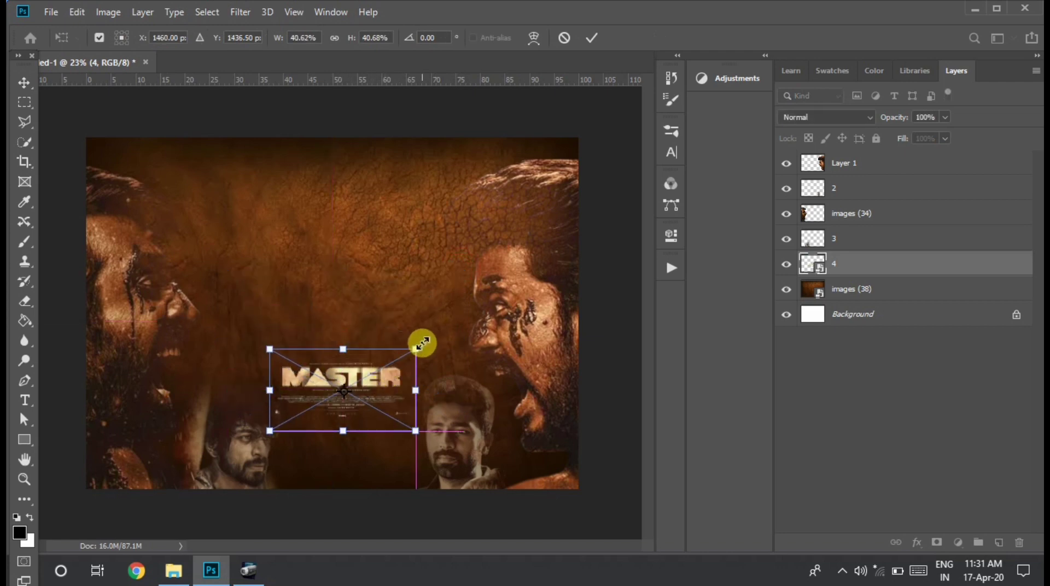
pyautogui.moveTo(422, 344); pyautogui.dragTo(425, 332)
pyautogui.moveTo(374, 373); pyautogui.dragTo(380, 365)
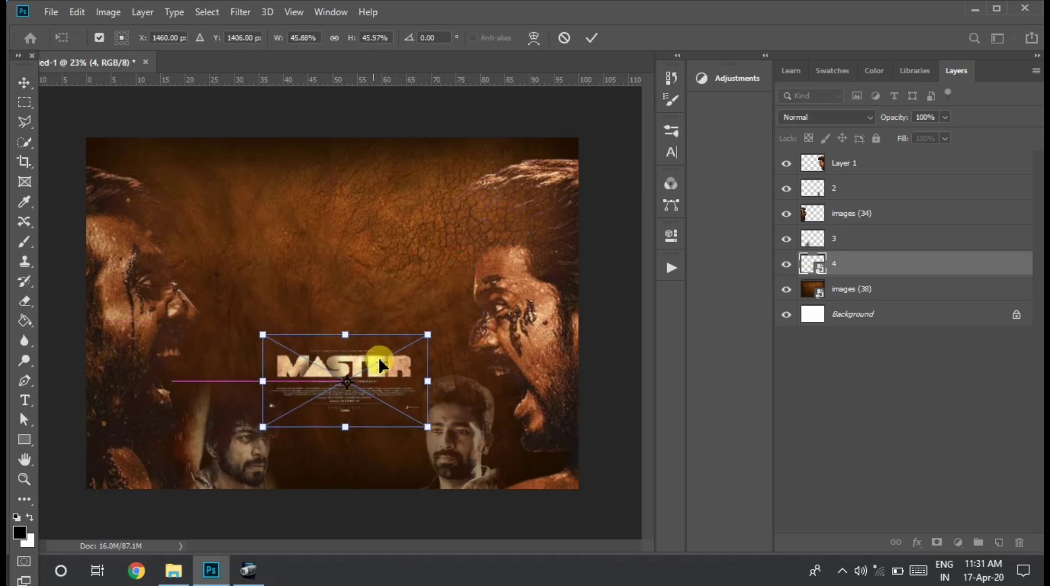
pyautogui.click(589, 36)
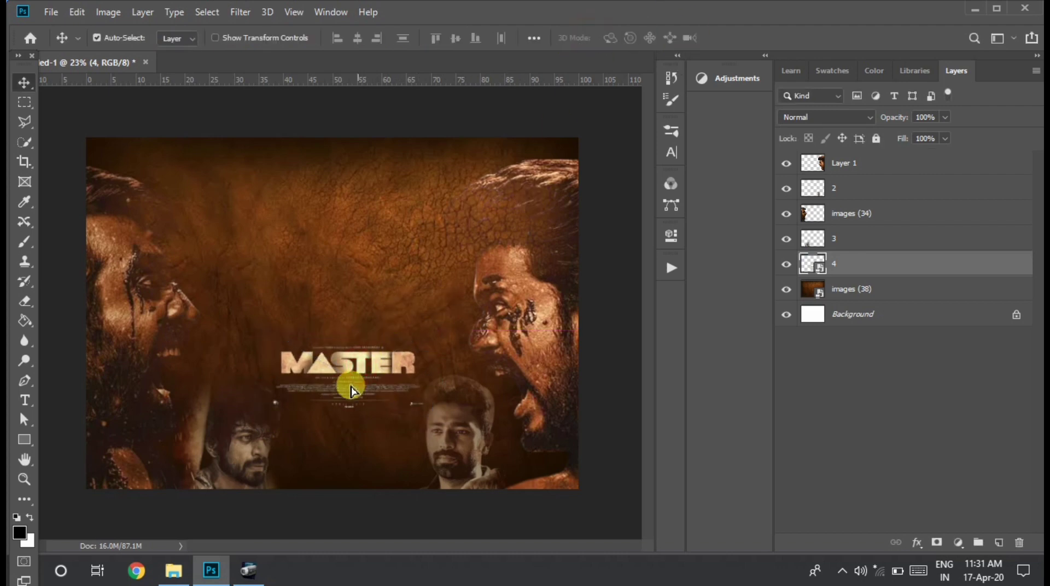
pyautogui.moveTo(350, 389); pyautogui.dragTo(356, 432)
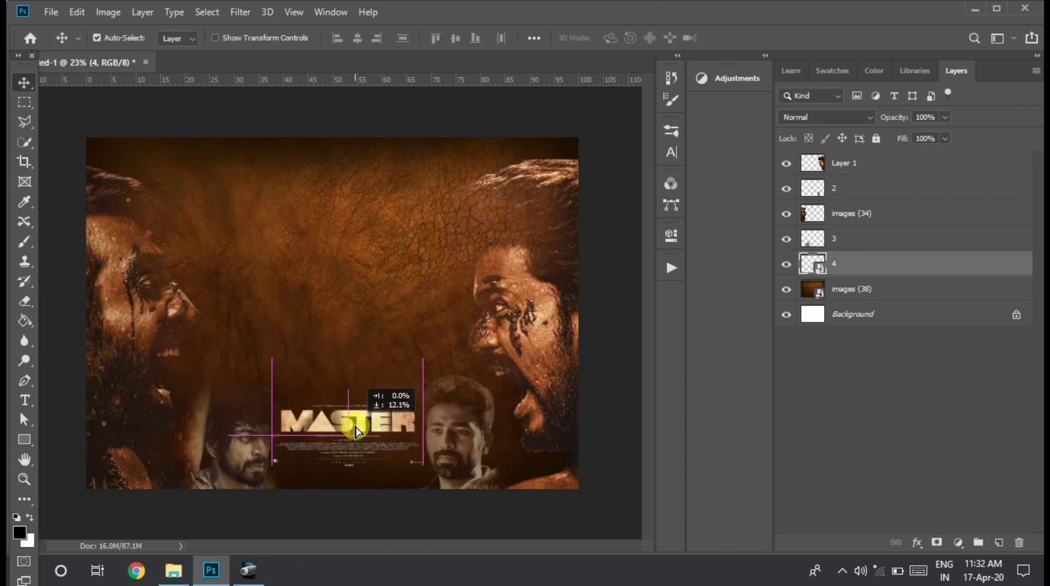
pyautogui.moveTo(356, 432)
pyautogui.mouseDown()
pyautogui.moveTo(358, 452)
pyautogui.moveTo(360, 432)
pyautogui.mouseUp()
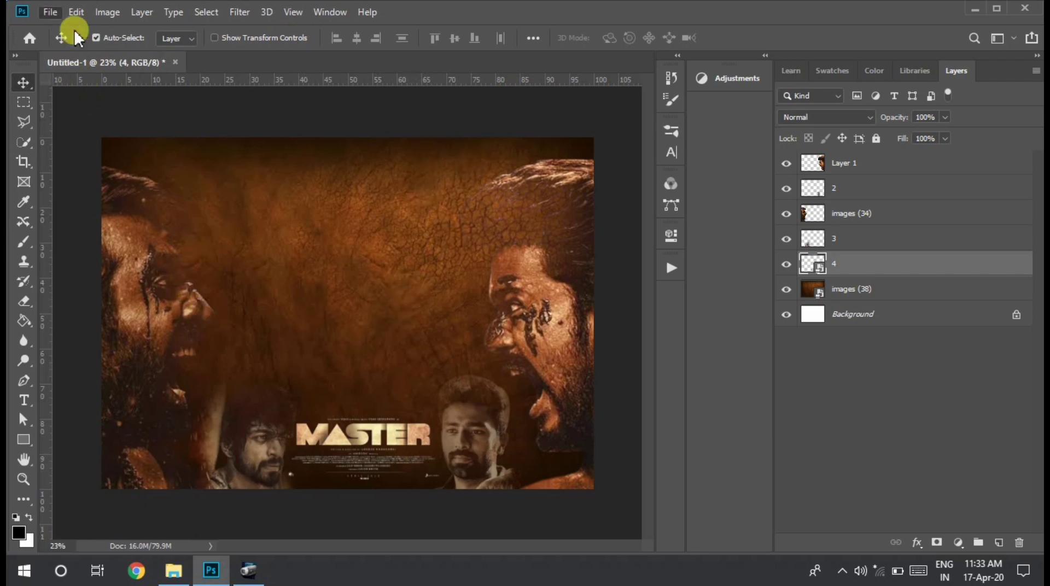
# Step: Open the images (37) sunglasses photo
pyautogui.hotkey('ctrl', 'o')
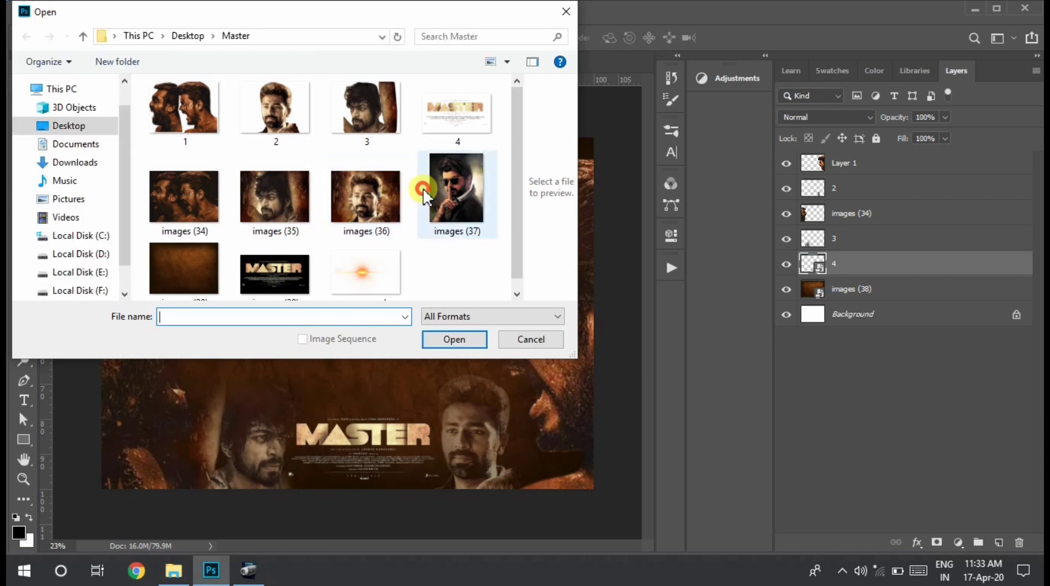
pyautogui.click(438, 201)
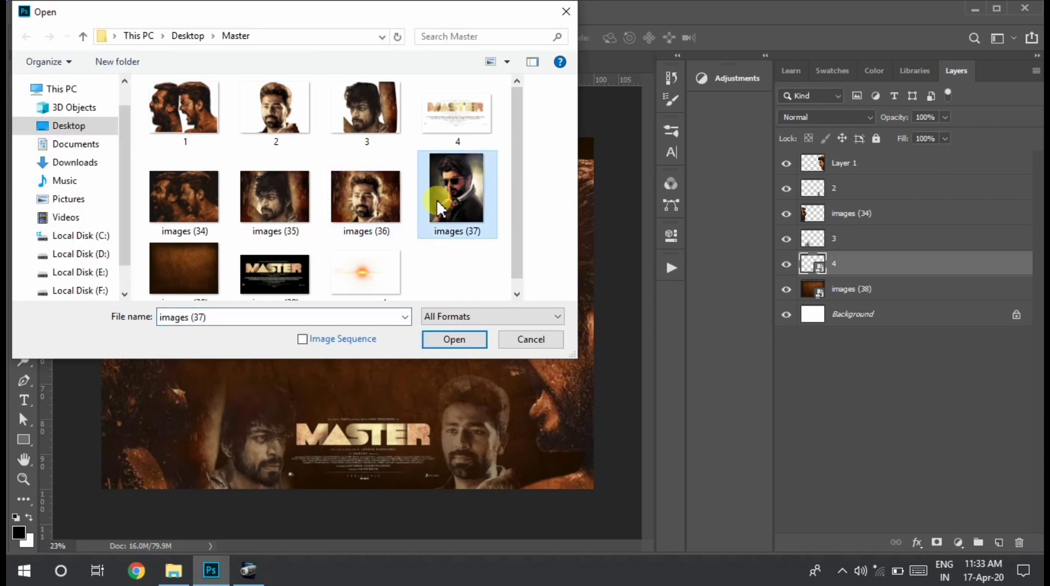
pyautogui.click(455, 337)
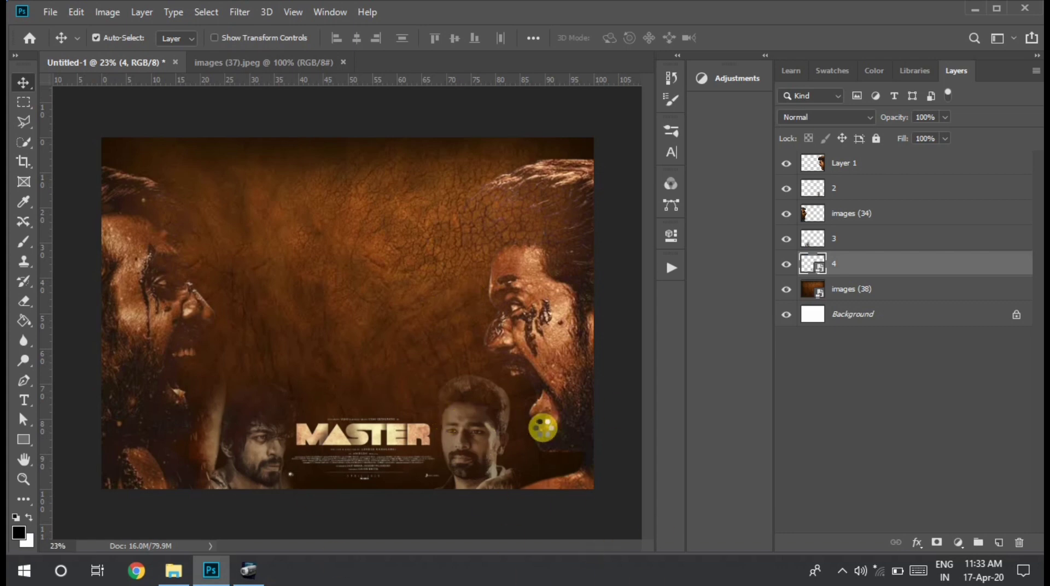
# Step: Switch to images (37).jpeg and zoom in closely on the man's wrist
pyautogui.hotkey('ctrl', 'Tab')
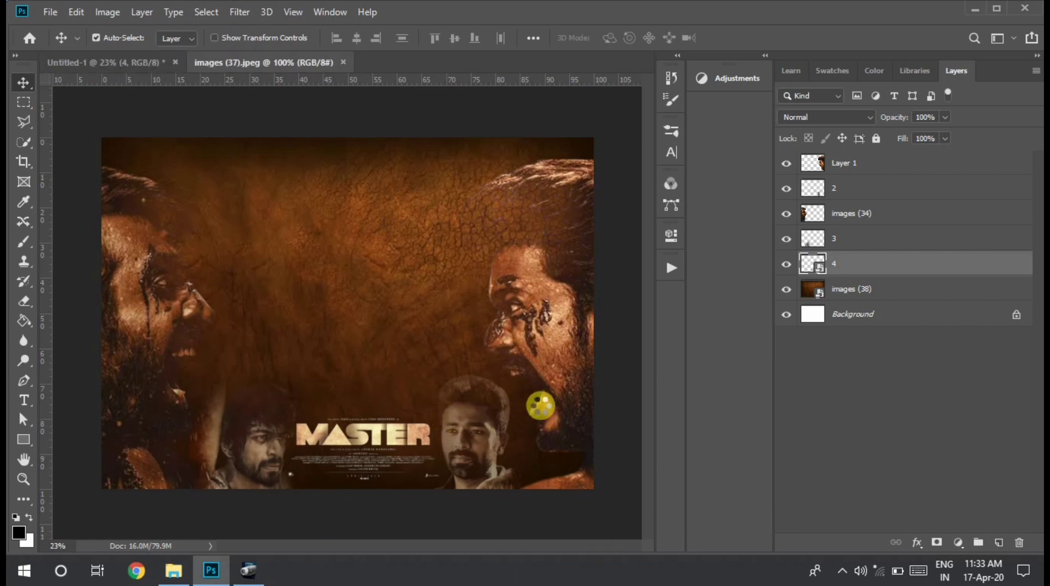
pyautogui.hotkey('ctrl', '-')
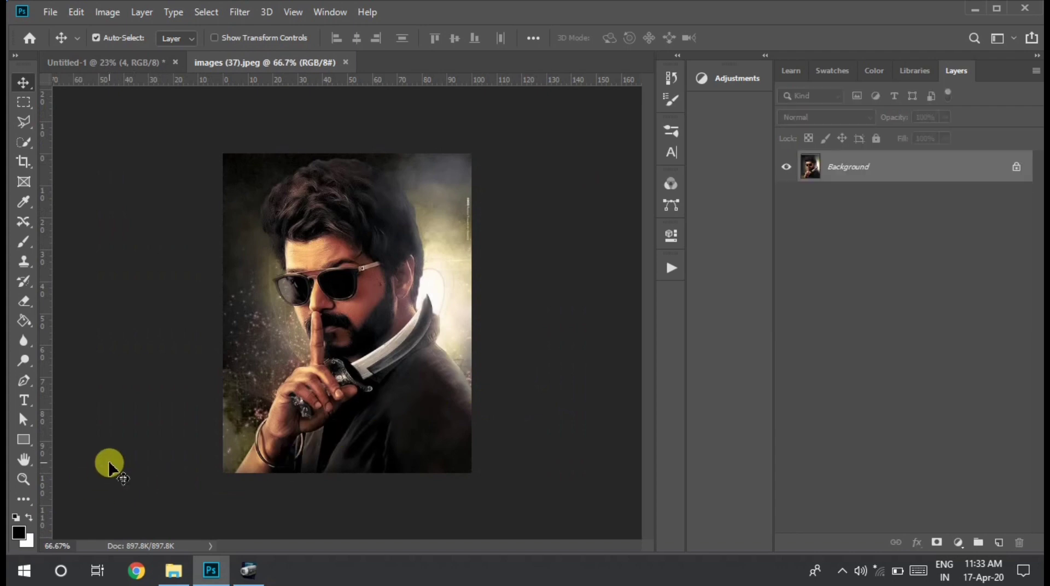
pyautogui.click(23, 479)
pyautogui.moveTo(268, 432)
pyautogui.mouseDown()
pyautogui.moveTo(234, 496)
pyautogui.moveTo(336, 481)
pyautogui.mouseUp()
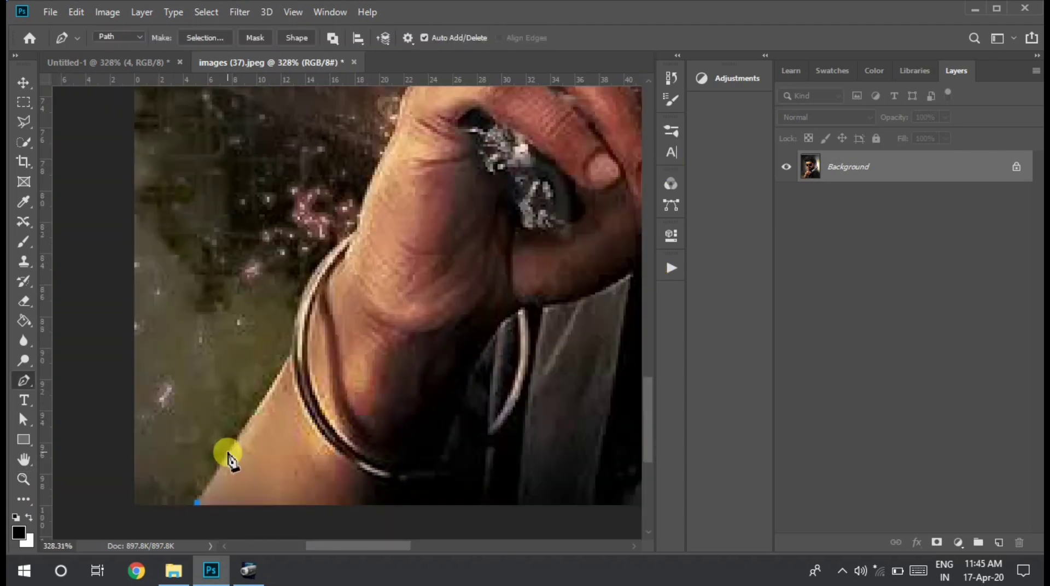
# Step: Start the Pen outline at the man's wrist, tracing up the thumb and finger edges
pyautogui.click(269, 387)
pyautogui.click(292, 359)
pyautogui.click(295, 332)
pyautogui.click(300, 302)
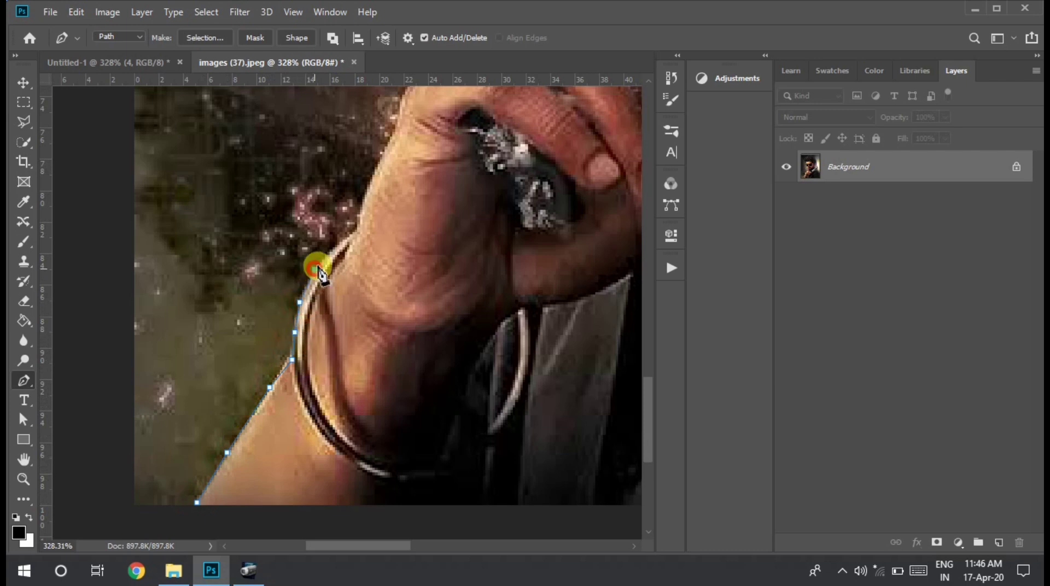
pyautogui.click(363, 208)
pyautogui.click(377, 166)
pyautogui.click(397, 108)
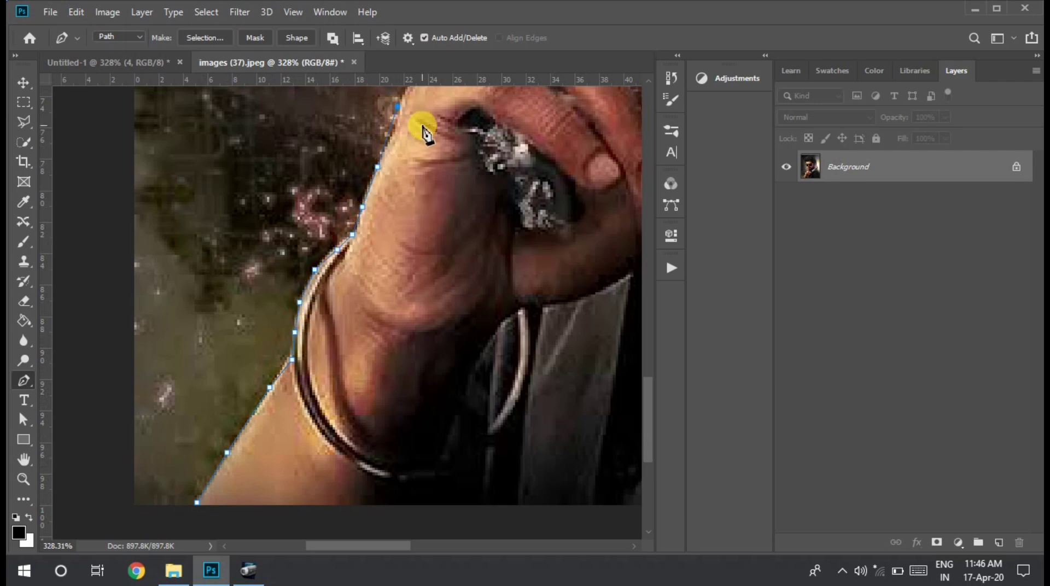
pyautogui.scroll(5, 415, 388)
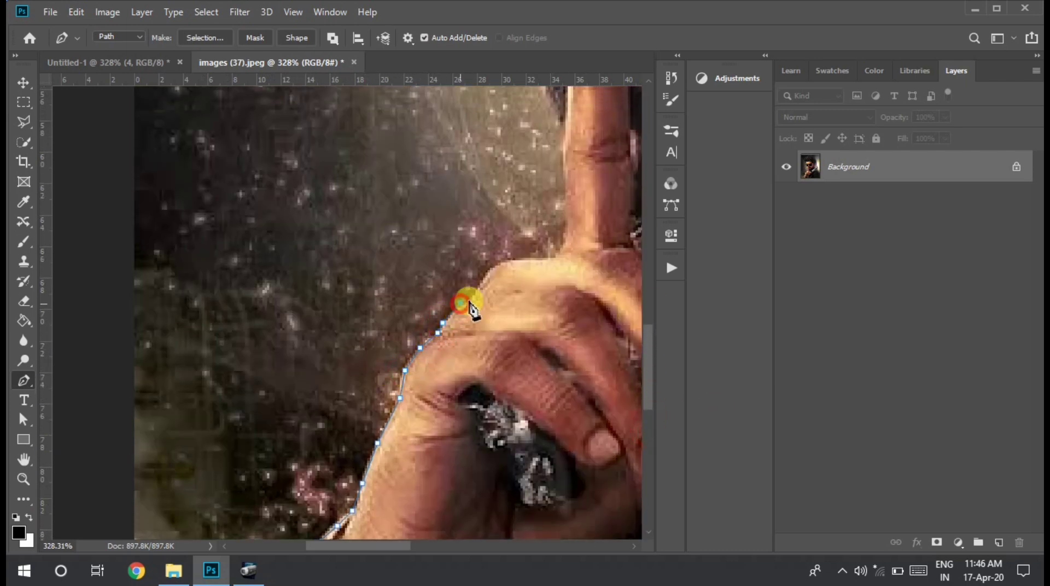
pyautogui.click(494, 267)
pyautogui.click(525, 255)
pyautogui.click(555, 254)
pyautogui.click(564, 232)
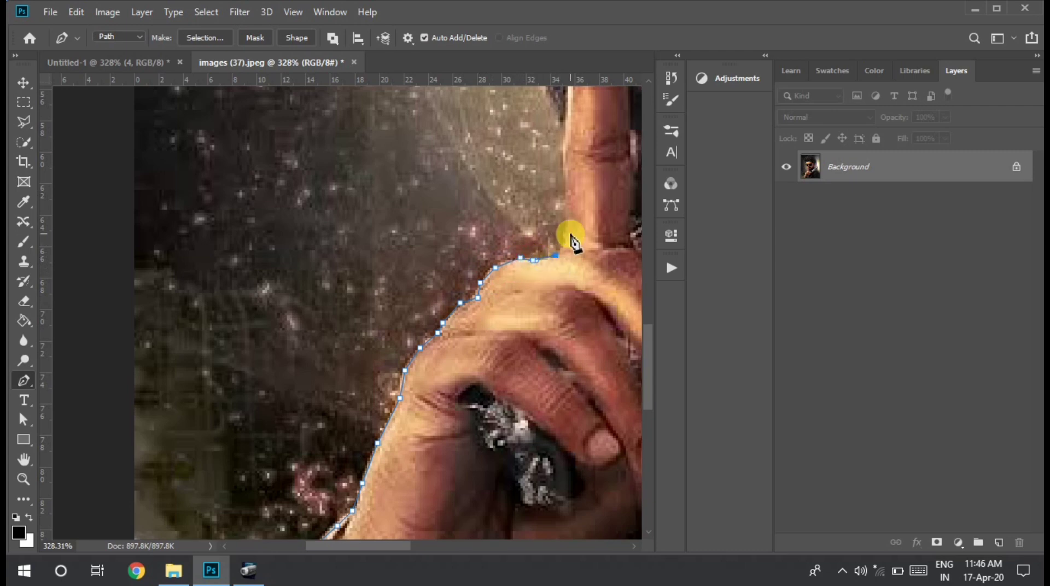
pyautogui.click(568, 207)
pyautogui.click(563, 166)
pyautogui.scroll(5, 650, 356)
pyautogui.click(555, 365)
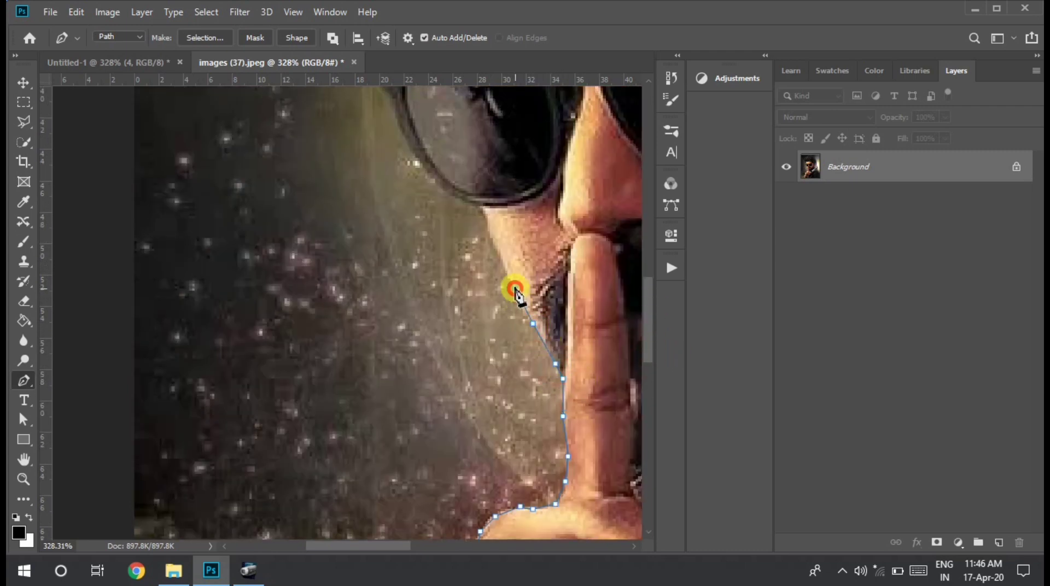
# Step: Continue the outline along the sunglasses lens rim and up the hair edge
pyautogui.click(488, 235)
pyautogui.click(480, 209)
pyautogui.click(470, 207)
pyautogui.scroll(5, 629, 295)
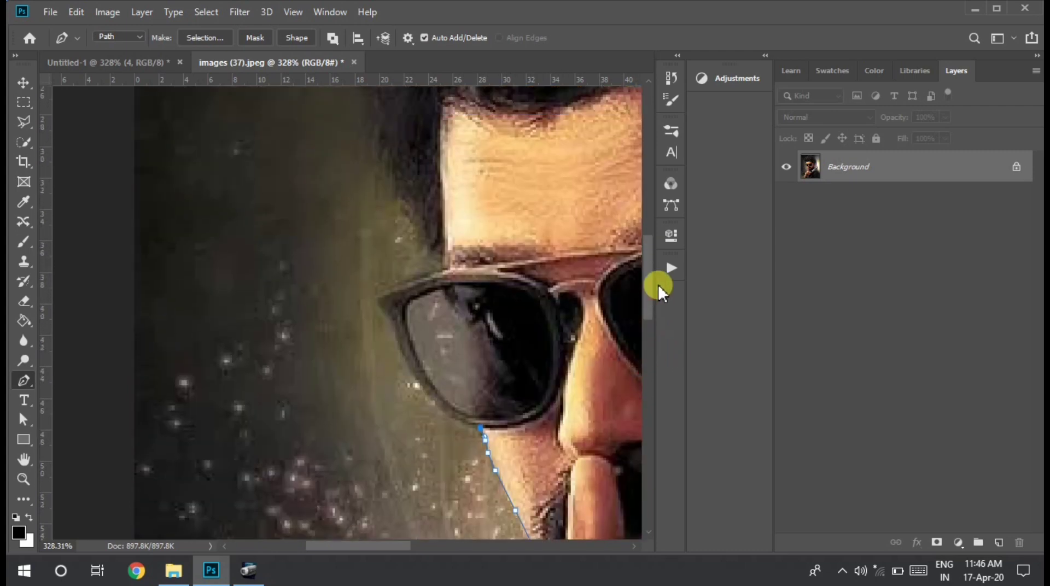
pyautogui.click(450, 446)
pyautogui.click(414, 405)
pyautogui.click(397, 376)
pyautogui.click(385, 342)
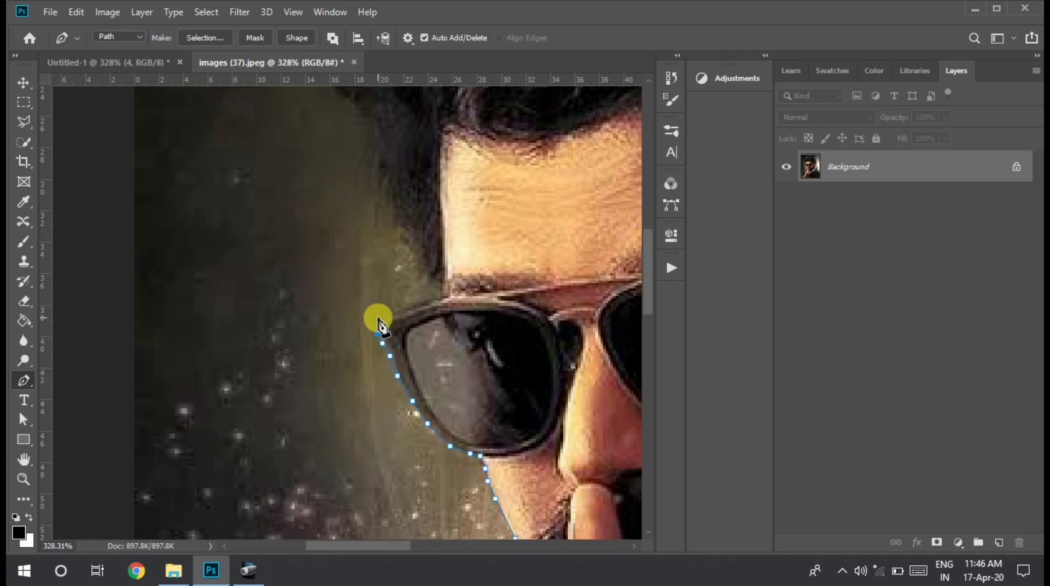
pyautogui.click(407, 248)
pyautogui.scroll(5, 629, 273)
pyautogui.click(381, 462)
pyautogui.click(372, 400)
pyautogui.click(350, 384)
pyautogui.click(332, 354)
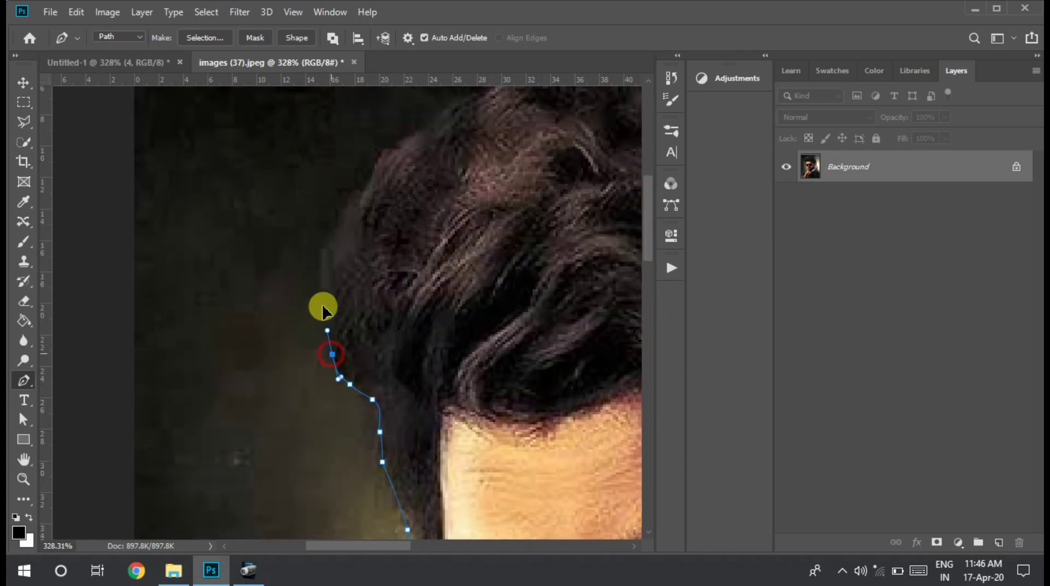
# Step: Trace the outline around the curve of the hair and across its top
pyautogui.click(322, 291)
pyautogui.click(338, 229)
pyautogui.click(385, 154)
pyautogui.scroll(2, 574, 393)
pyautogui.click(422, 224)
pyautogui.click(471, 189)
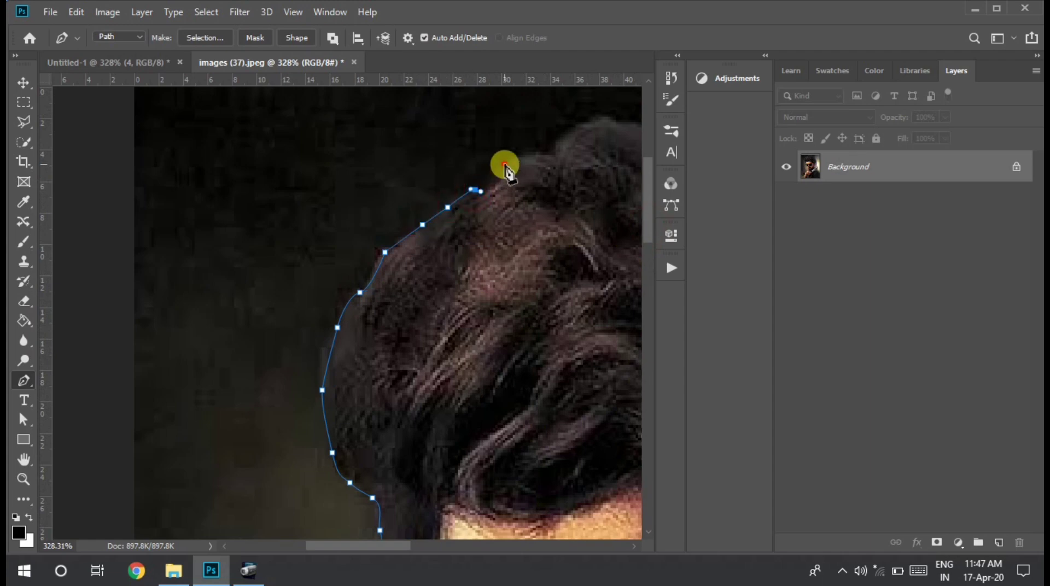
pyautogui.click(505, 164)
pyautogui.click(529, 154)
pyautogui.moveTo(413, 546); pyautogui.dragTo(437, 545)
pyautogui.click(418, 155)
pyautogui.click(445, 126)
pyautogui.click(485, 119)
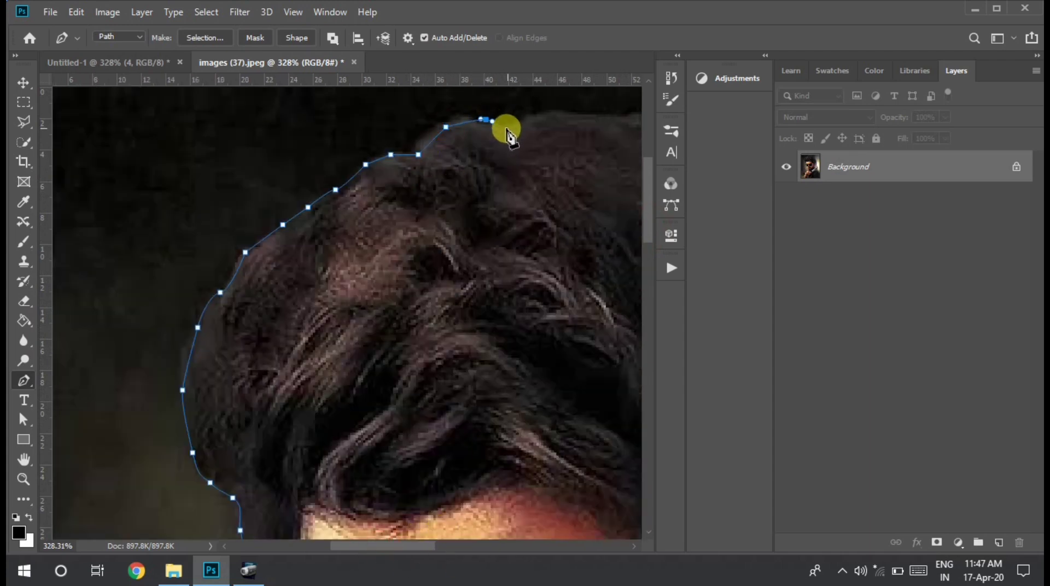
pyautogui.click(533, 117)
pyautogui.click(573, 112)
# Step: Finish the outline across the hair top and along the far hair edge
pyautogui.hscroll(5, 546, 382)
pyautogui.click(376, 124)
pyautogui.click(391, 133)
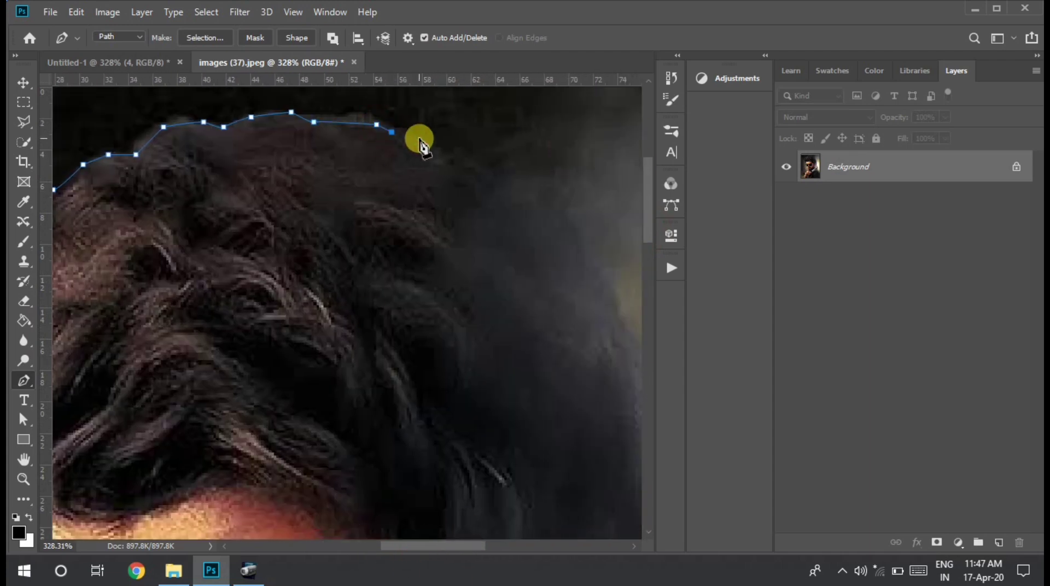
pyautogui.click(466, 162)
pyautogui.click(534, 176)
pyautogui.click(572, 225)
pyautogui.moveTo(648, 211); pyautogui.dragTo(648, 233)
pyautogui.moveTo(432, 546); pyautogui.dragTo(455, 546)
pyautogui.click(469, 160)
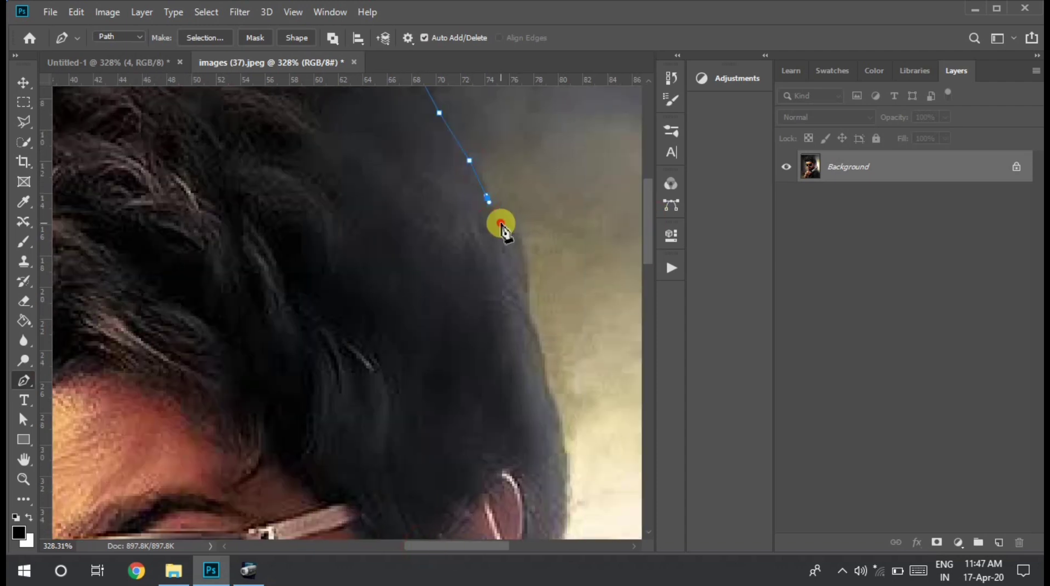
# Step: Trace down the side of the hair, behind the ear and around the collar tip
pyautogui.click(501, 224)
pyautogui.click(522, 277)
pyautogui.click(552, 406)
pyautogui.click(567, 473)
pyautogui.click(569, 503)
pyautogui.moveTo(647, 241); pyautogui.dragTo(647, 300)
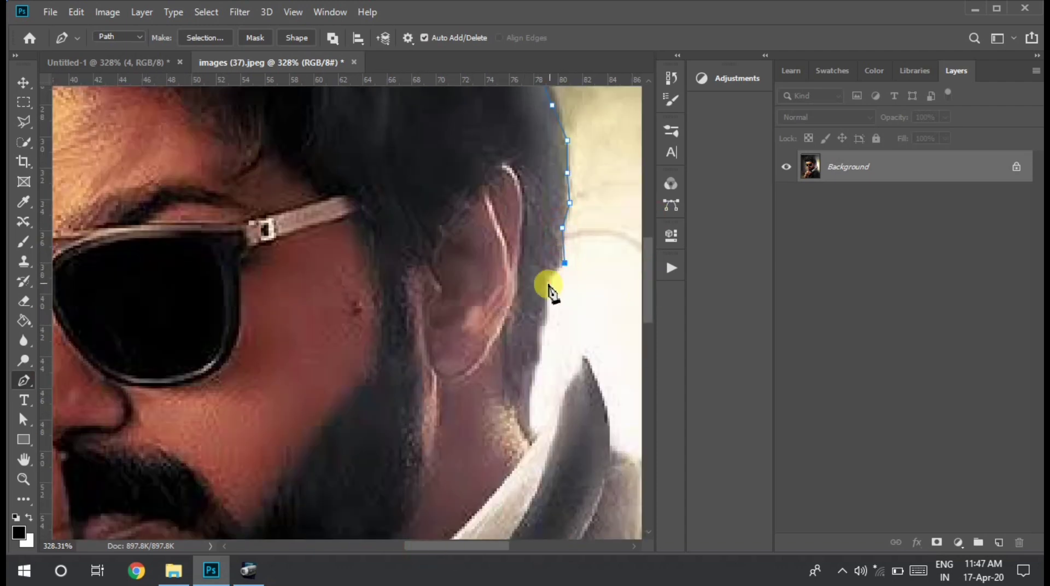
pyautogui.click(544, 323)
pyautogui.click(537, 331)
pyautogui.click(540, 349)
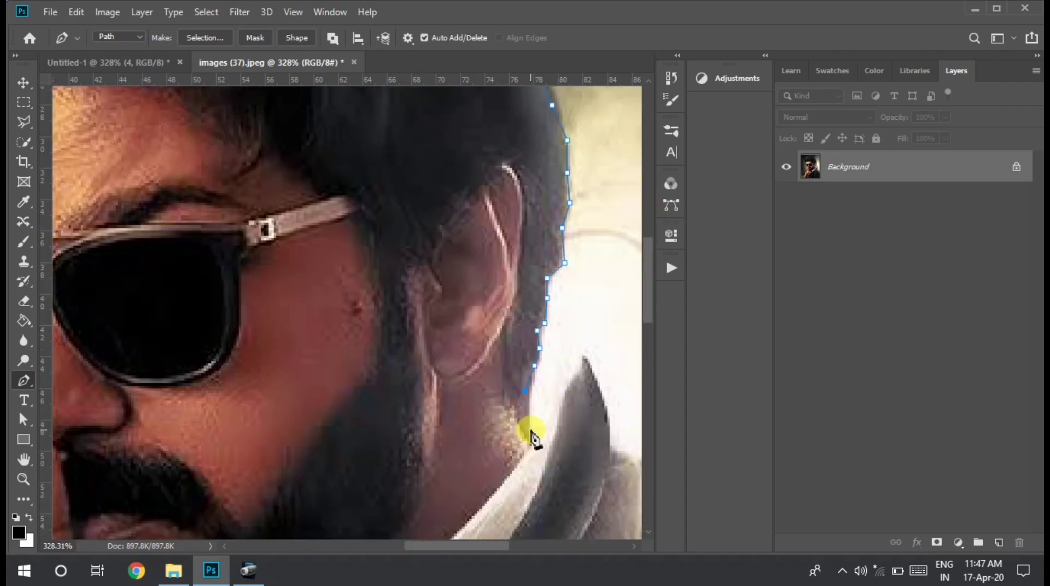
pyautogui.click(567, 383)
pyautogui.click(594, 366)
pyautogui.click(597, 406)
pyautogui.click(612, 440)
pyautogui.moveTo(465, 545); pyautogui.dragTo(498, 545)
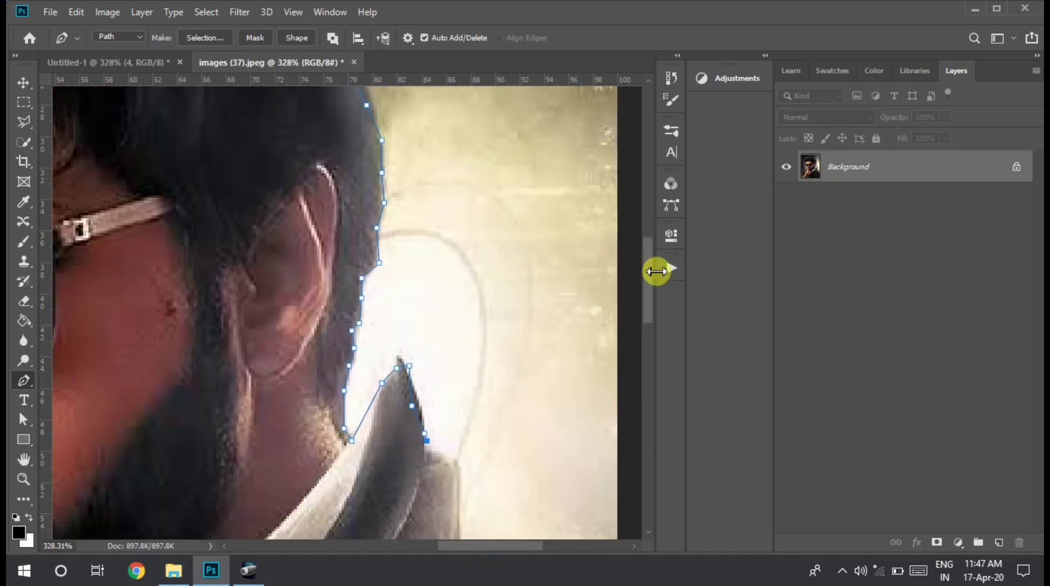
pyautogui.moveTo(648, 271); pyautogui.dragTo(648, 317)
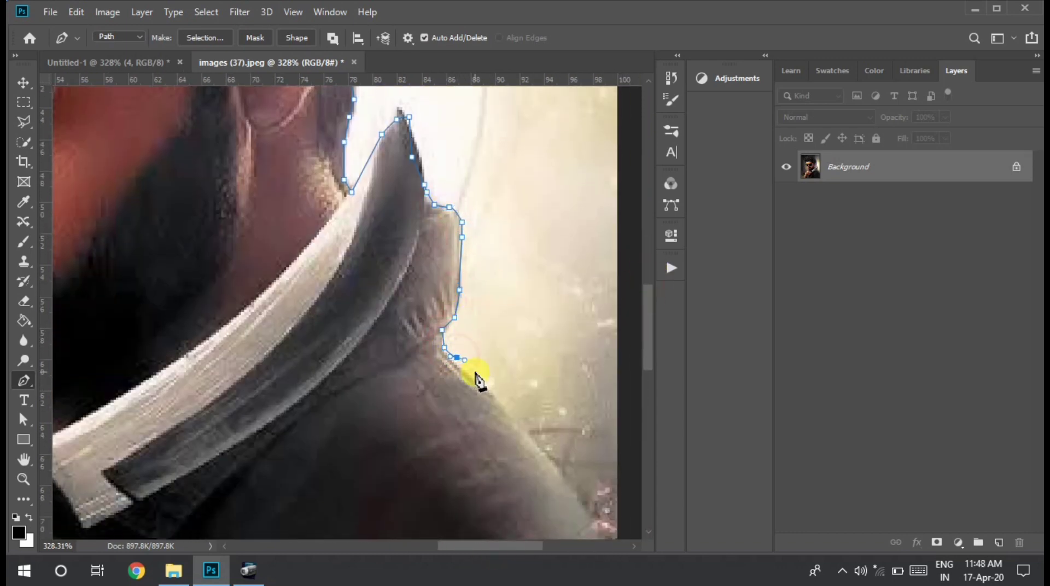
# Step: Zoom out and carry the outline along the right shoulder and below the image bottom
pyautogui.click(24, 479)
pyautogui.moveTo(416, 409)
pyautogui.mouseDown()
pyautogui.moveTo(354, 408)
pyautogui.moveTo(385, 408)
pyautogui.mouseUp()
pyautogui.click(24, 380)
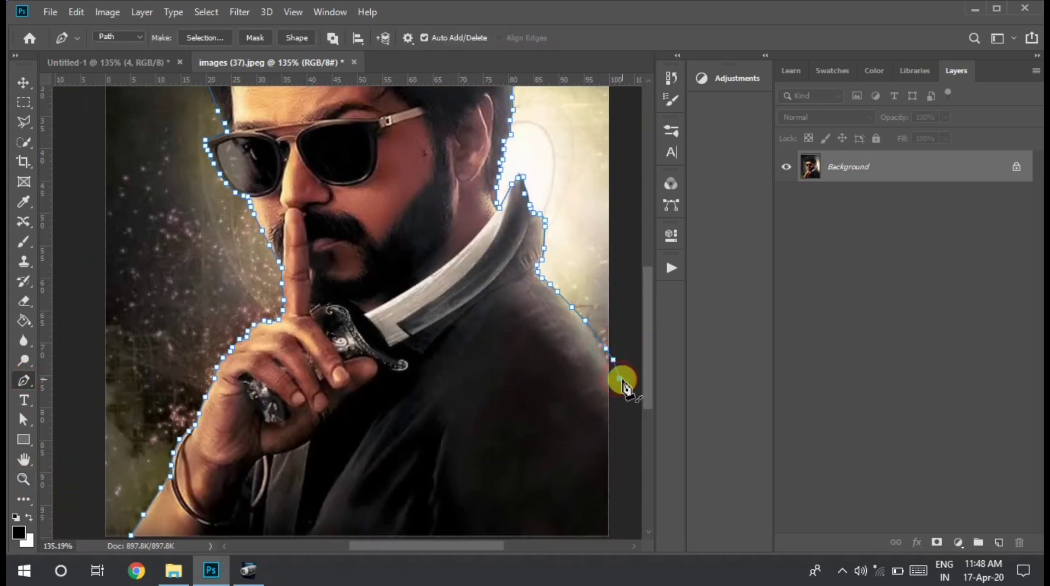
pyautogui.click(626, 472)
pyautogui.click(620, 501)
pyautogui.scroll(-3, 632, 522)
pyautogui.click(487, 429)
pyautogui.click(260, 425)
pyautogui.click(131, 398)
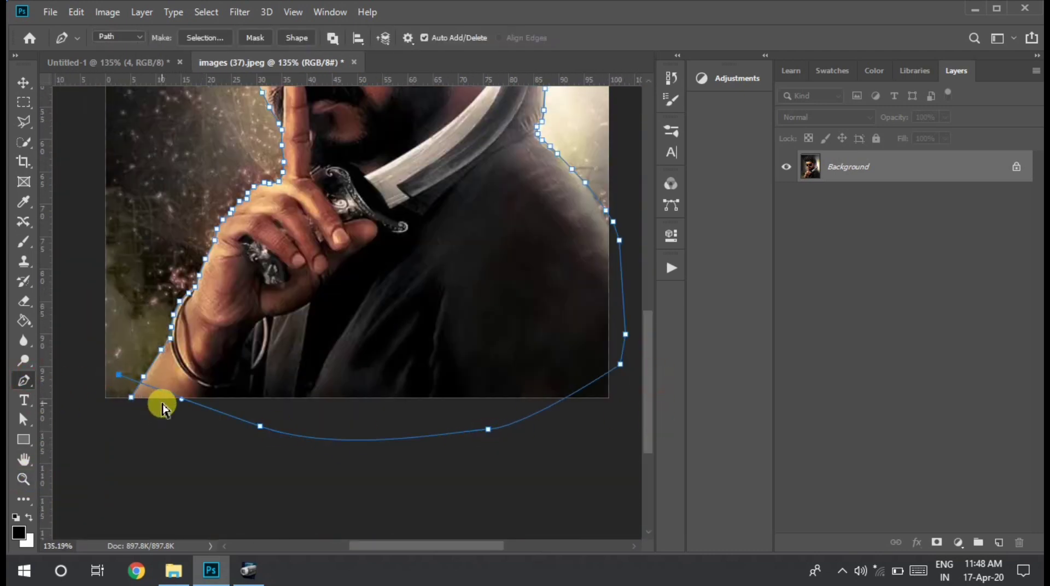
# Step: Close the path, make it a selection, and copy the man to Layer 1 with Ctrl+J
pyautogui.rightClick(410, 281)
pyautogui.click(463, 284)
pyautogui.press('Return')
pyautogui.rightClick(485, 164)
pyautogui.press('Escape')
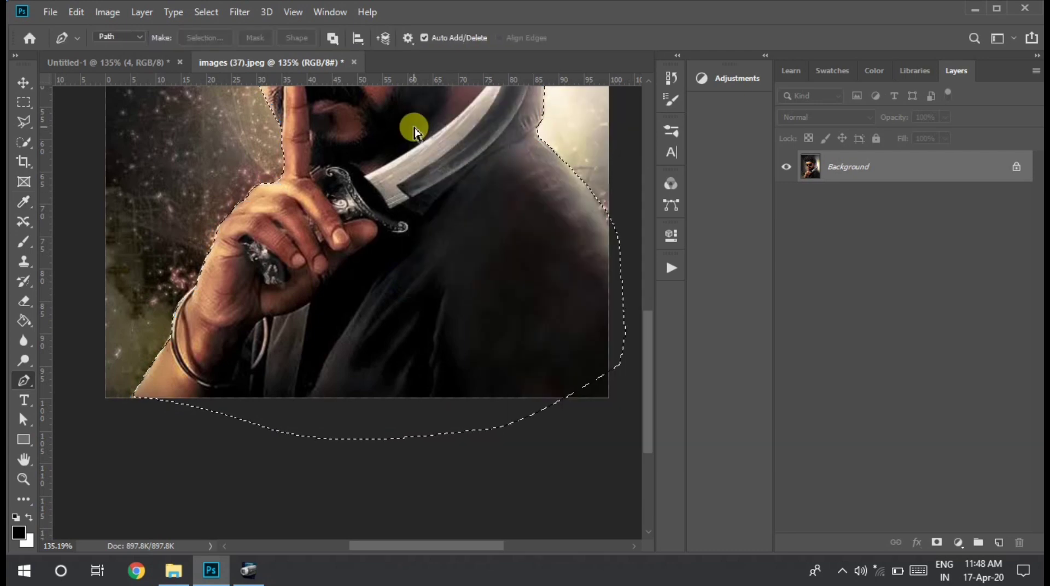
pyautogui.hotkey('ctrl', 'j')
# Step: Hide the portrait Background and drag the cut-out man onto the Untitled-1 poster as Layer 2
pyautogui.click(786, 201)
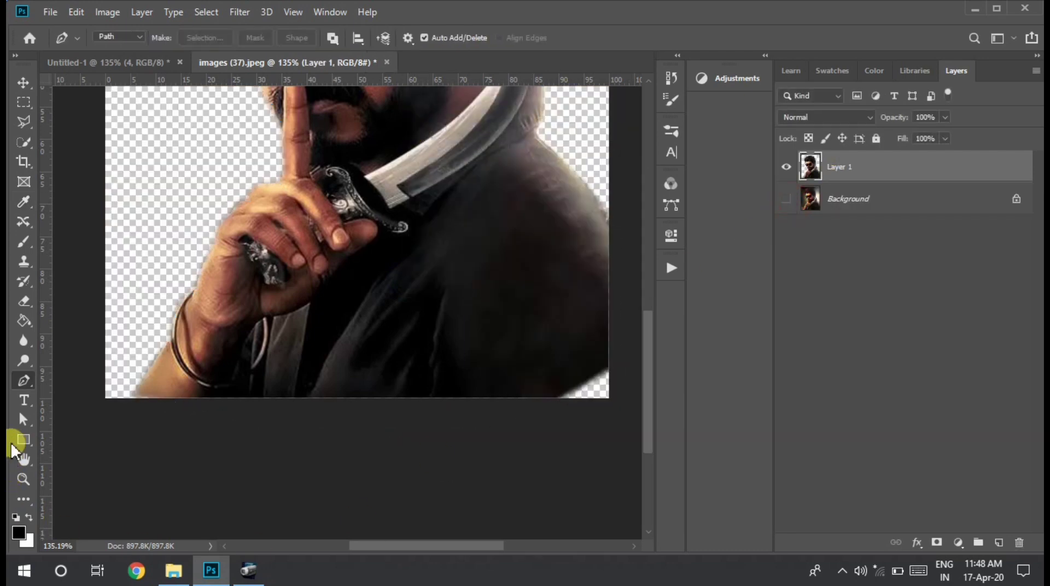
pyautogui.click(23, 484)
pyautogui.moveTo(297, 316); pyautogui.dragTo(410, 295)
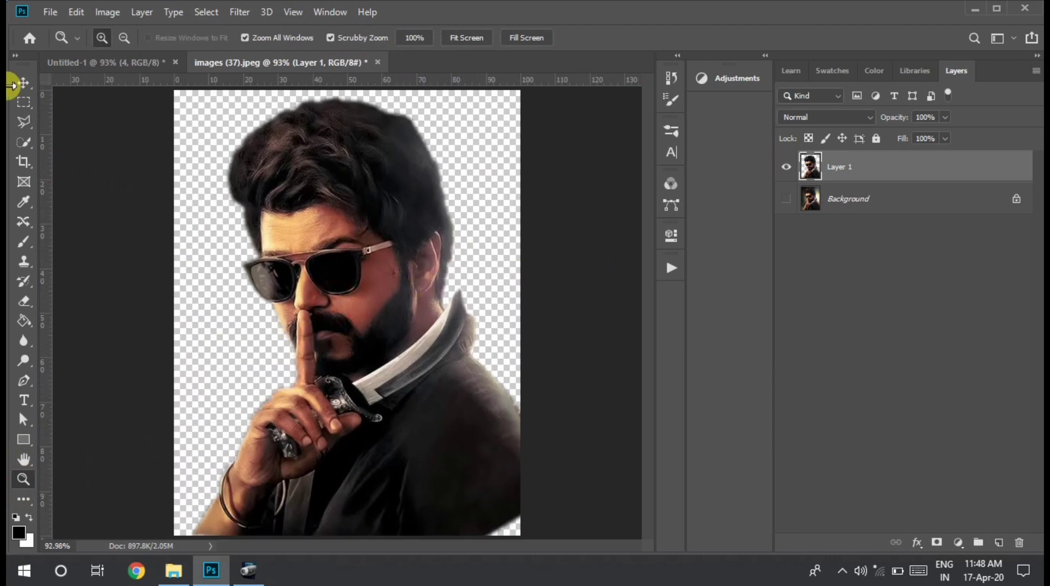
pyautogui.moveTo(398, 328); pyautogui.dragTo(157, 71)
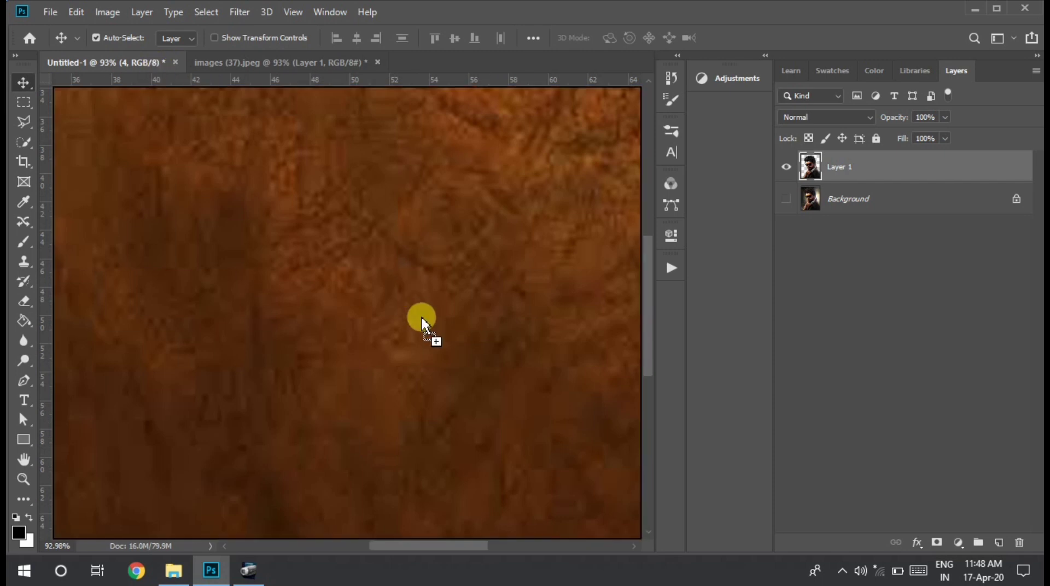
pyautogui.moveTo(157, 71); pyautogui.dragTo(419, 316)
pyautogui.click(30, 484)
pyautogui.moveTo(393, 368); pyautogui.dragTo(289, 403)
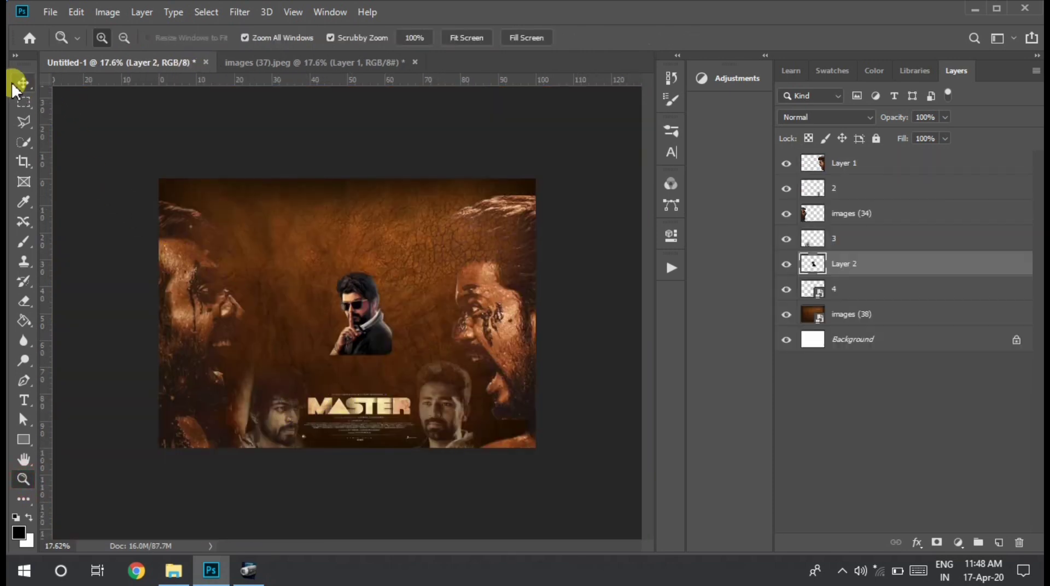
# Step: Move Layer 2 toward the title and Free Transform it to about 280%
pyautogui.click(14, 83)
pyautogui.moveTo(362, 331)
pyautogui.mouseDown()
pyautogui.moveTo(369, 404)
pyautogui.moveTo(314, 312)
pyautogui.moveTo(376, 319)
pyautogui.mouseUp()
pyautogui.hotkey('ctrl', 't')
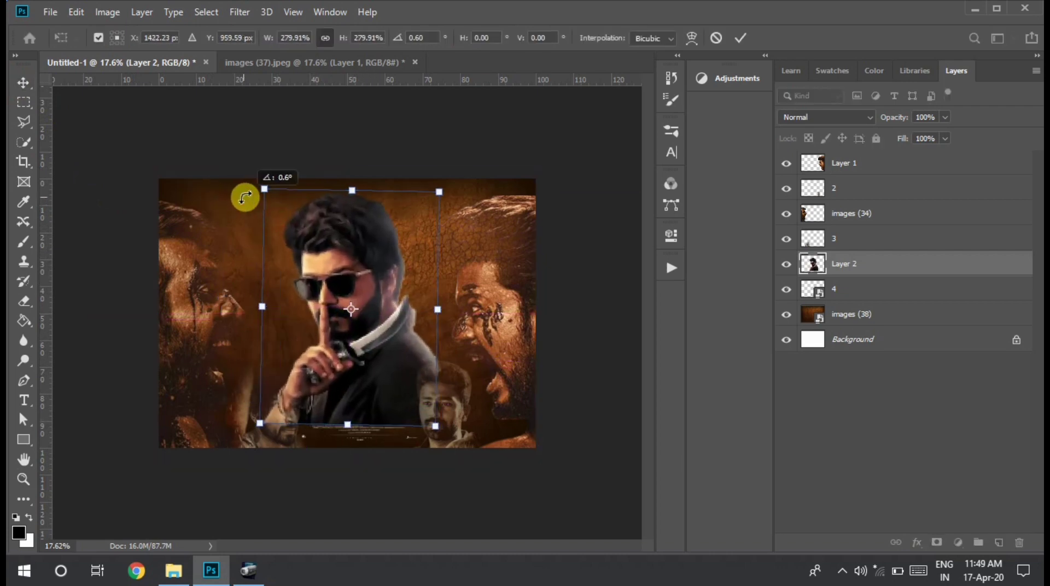
pyautogui.moveTo(275, 215); pyautogui.dragTo(260, 192)
pyautogui.moveTo(351, 180)
pyautogui.mouseDown()
pyautogui.moveTo(347, 167)
pyautogui.moveTo(363, 229)
pyautogui.mouseUp()
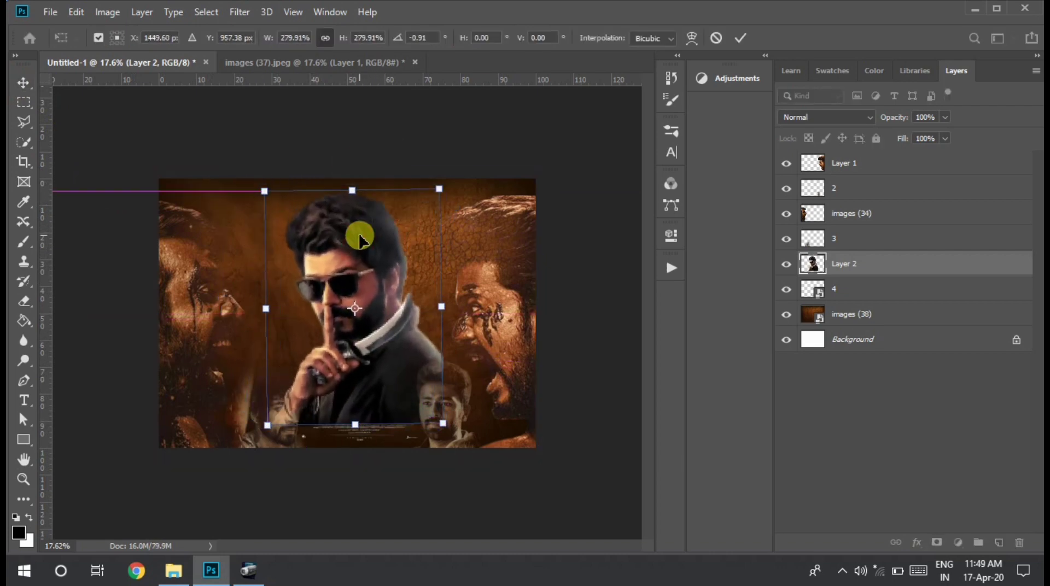
pyautogui.moveTo(435, 189); pyautogui.dragTo(445, 183)
pyautogui.doubleClick(352, 264)
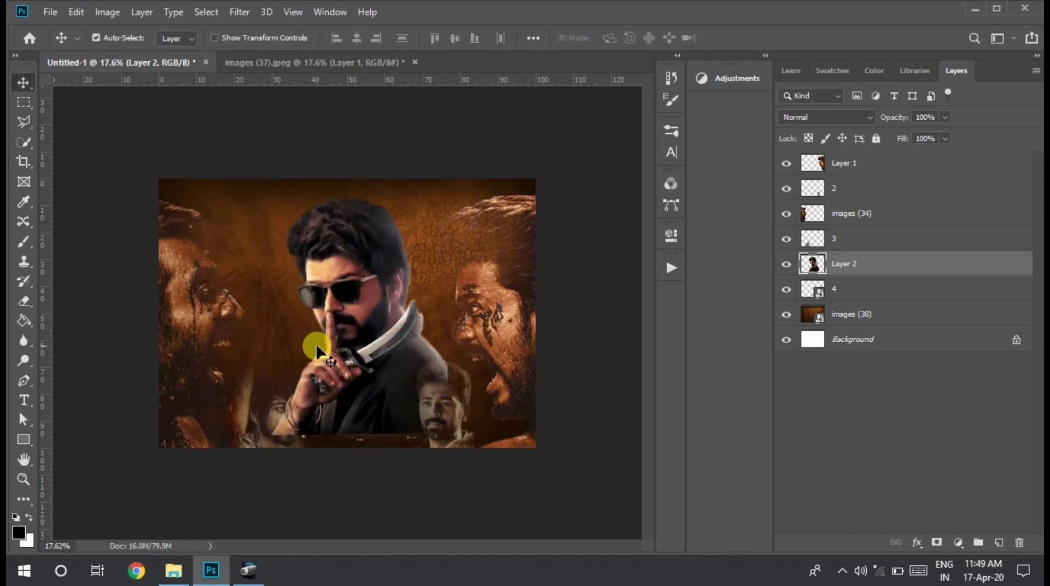
# Step: Erase the hero's bottom with a large eraser brush to reveal MASTER, repositioning him
pyautogui.press('e')
pyautogui.click(118, 38)
pyautogui.moveTo(171, 82); pyautogui.dragTo(182, 77)
pyautogui.moveTo(310, 479)
pyautogui.mouseDown()
pyautogui.moveTo(500, 403)
pyautogui.moveTo(311, 449)
pyautogui.mouseUp()
pyautogui.click(23, 82)
pyautogui.moveTo(355, 309); pyautogui.dragTo(339, 292)
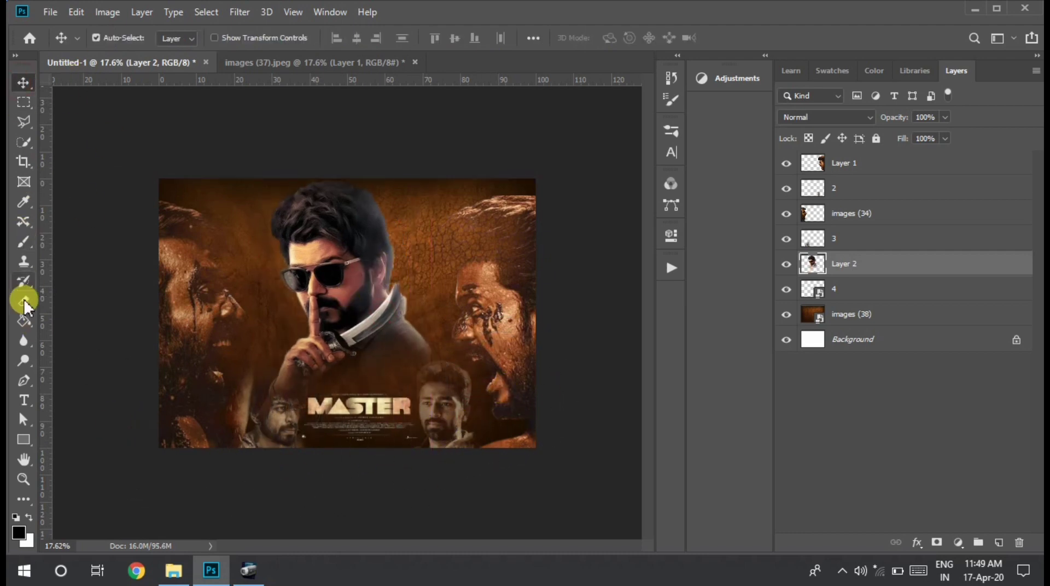
pyautogui.click(24, 300)
pyautogui.moveTo(310, 435); pyautogui.dragTo(286, 441)
# Step: Reposition the hero portrait with the Move tool
pyautogui.click(24, 82)
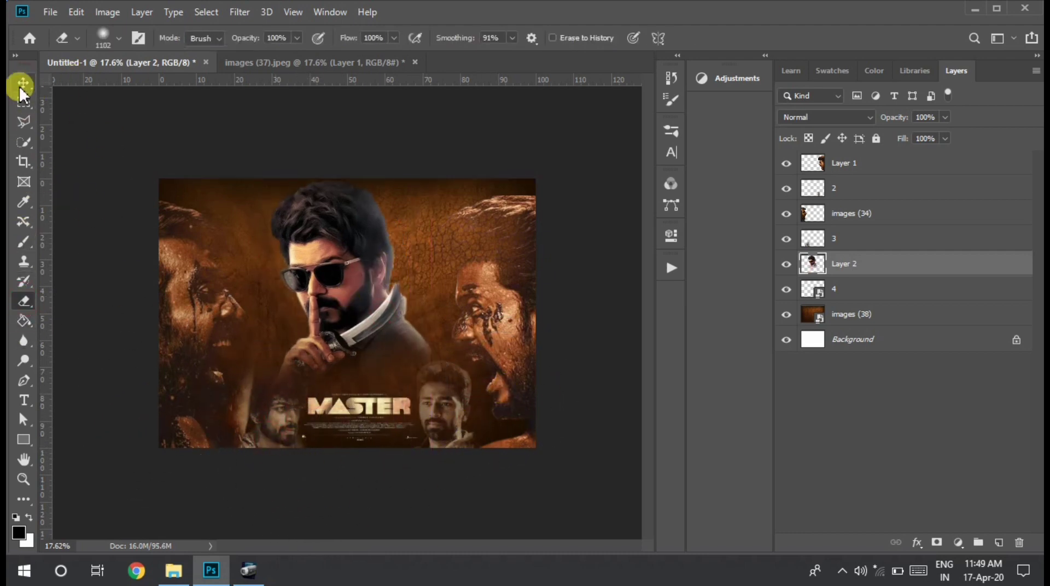
pyautogui.moveTo(373, 335); pyautogui.dragTo(382, 343)
pyautogui.moveTo(377, 404)
pyautogui.mouseDown()
pyautogui.moveTo(354, 409)
pyautogui.moveTo(444, 404)
pyautogui.moveTo(426, 414)
pyautogui.moveTo(297, 410)
pyautogui.mouseUp()
# Step: Nudge the MASTER logo layer left twice with Shift+Left and lower the hero slightly
pyautogui.click(312, 436)
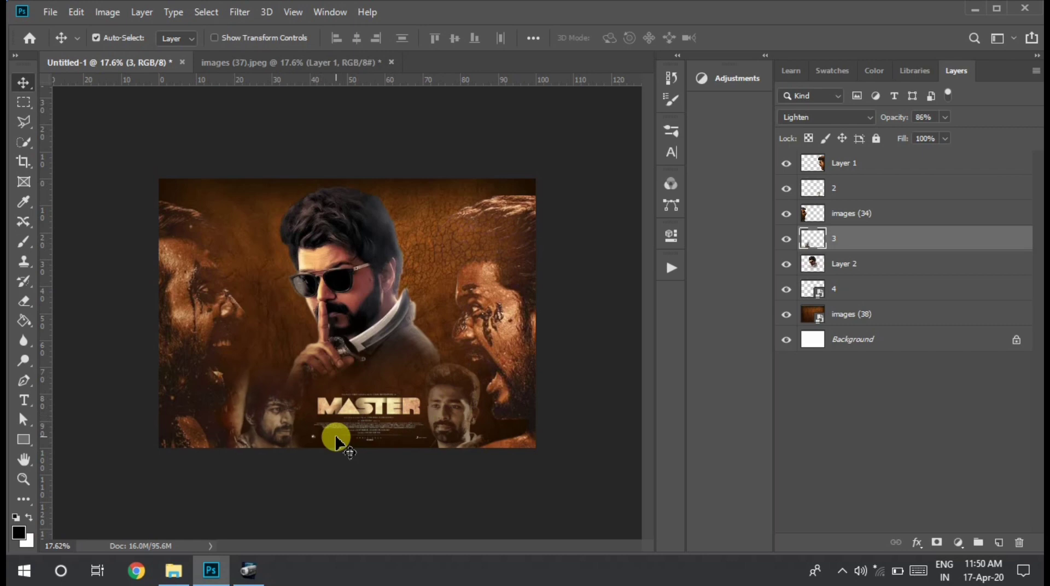
pyautogui.click(389, 411)
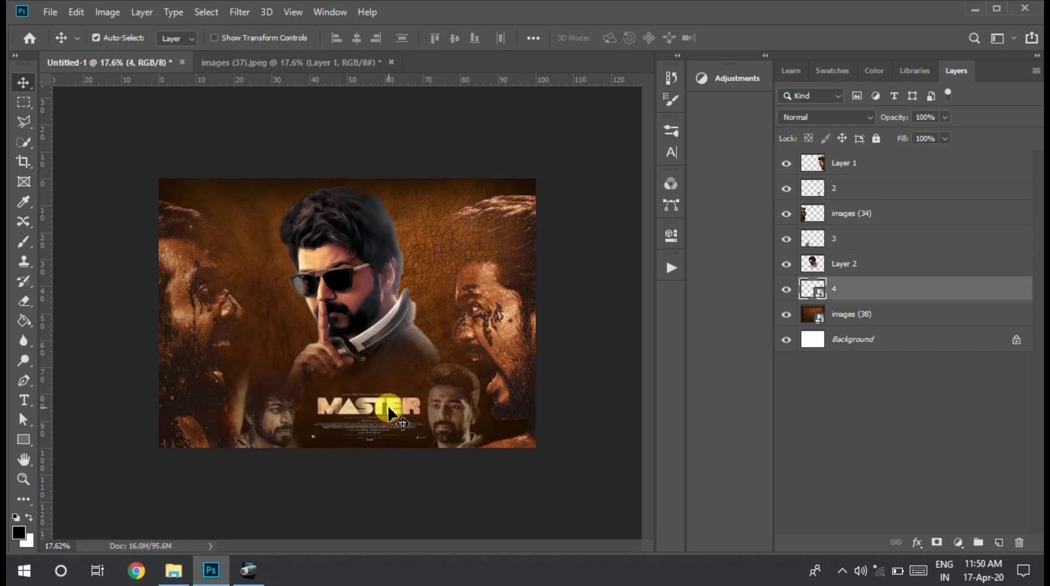
pyautogui.hotkey('shift', 'Left')
pyautogui.hotkey('shift', 'Left')
pyautogui.hotkey('shift', 'Left')
pyautogui.hotkey('shift', 'Left')
pyautogui.hotkey('shift', 'Left')
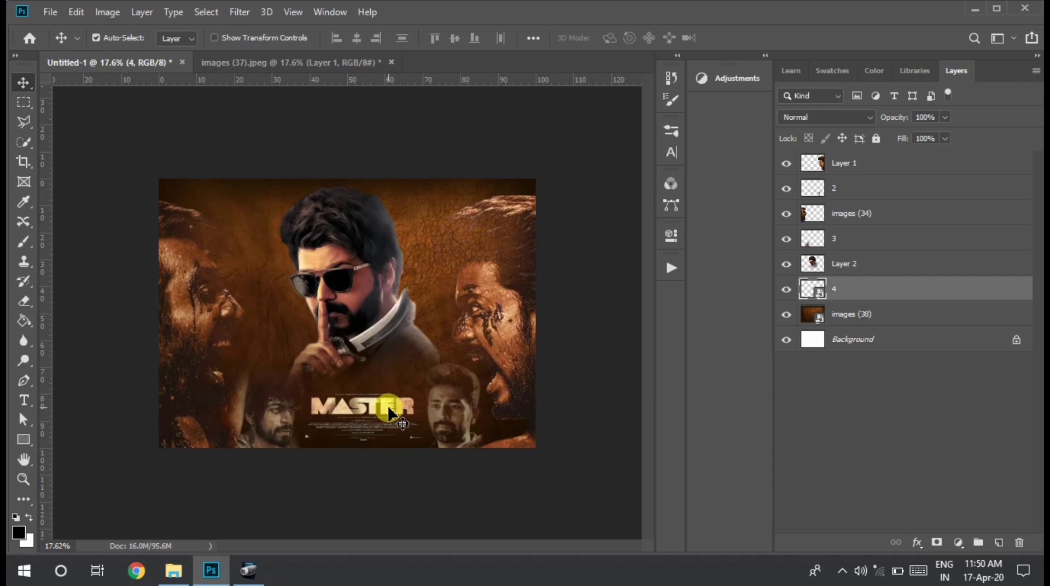
pyautogui.hotkey('shift', 'Left')
pyautogui.hotkey('shift', 'Left')
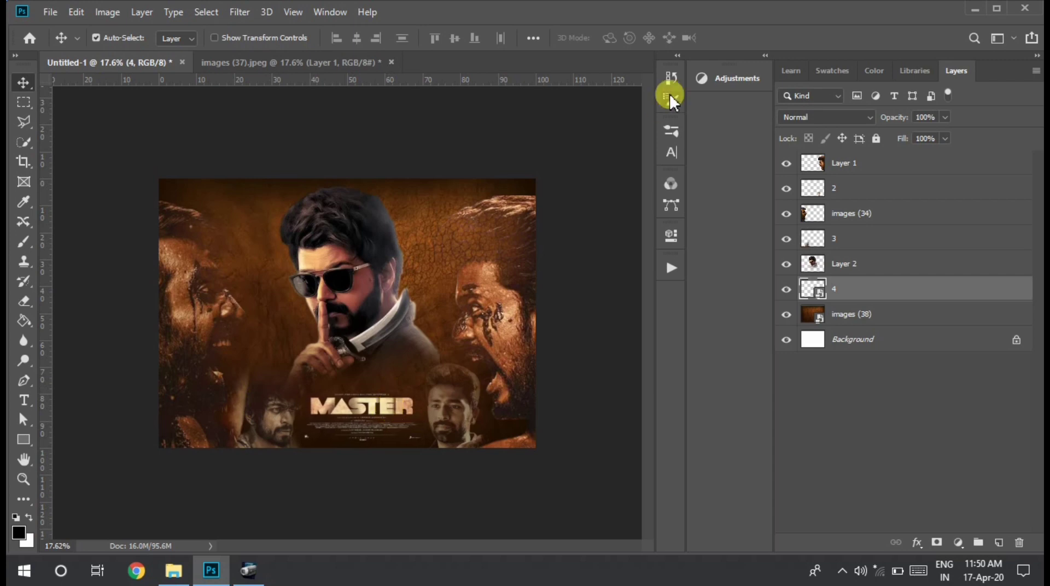
pyautogui.moveTo(368, 247); pyautogui.dragTo(368, 262)
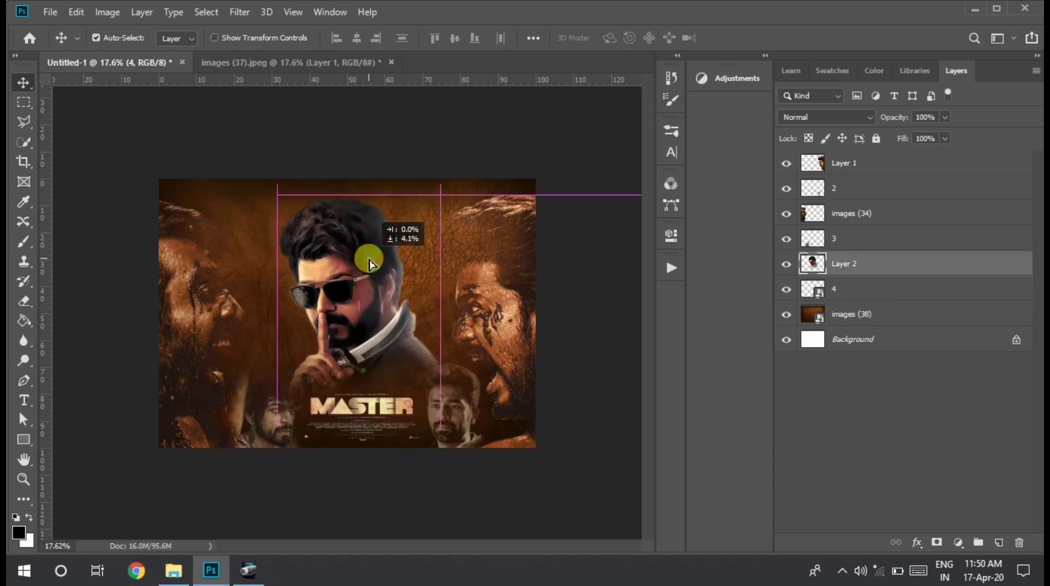
# Step: Nudge the left face right twice and the right face left three times with Shift+arrows
pyautogui.click(199, 283)
pyautogui.hotkey('shift', 'Right')
pyautogui.hotkey('shift', 'Right')
pyautogui.hotkey('shift', 'Right')
pyautogui.hotkey('shift', 'Right')
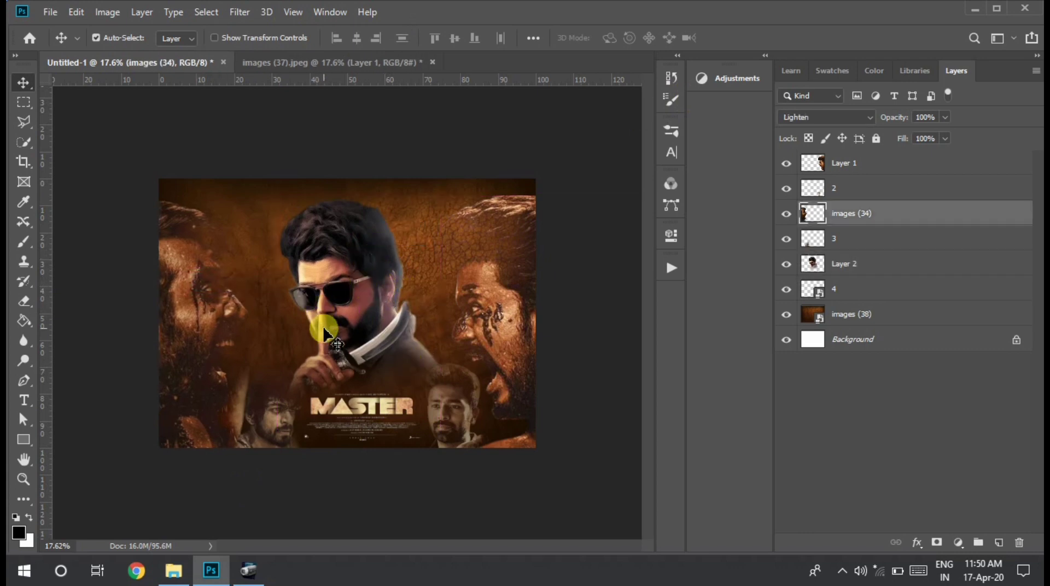
pyautogui.hotkey('shift', 'Right')
pyautogui.hotkey('shift', 'Right')
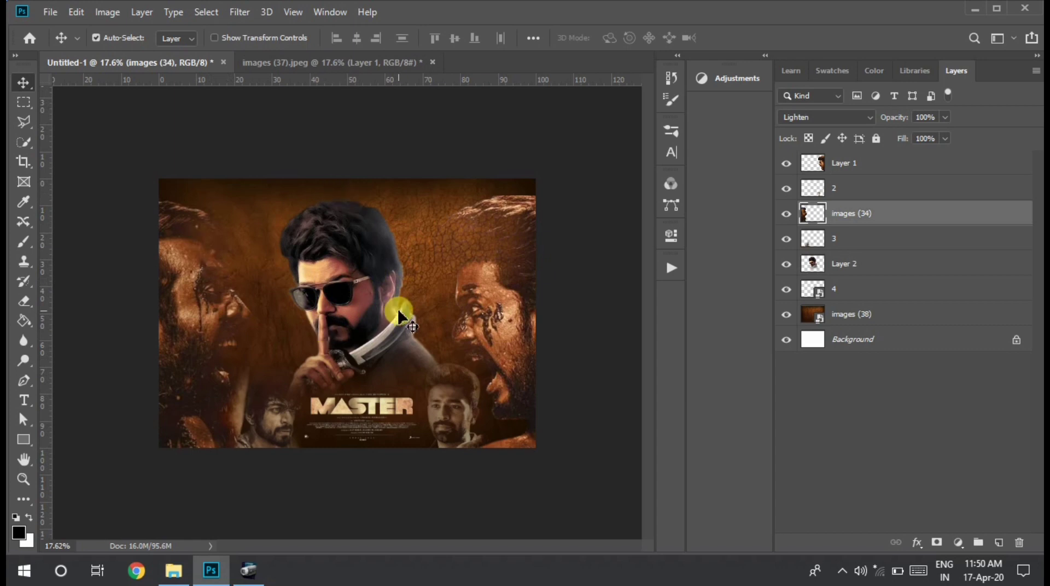
pyautogui.click(472, 268)
pyautogui.hotkey('shift', 'Left')
pyautogui.hotkey('shift', 'Left')
pyautogui.hotkey('shift', 'Left')
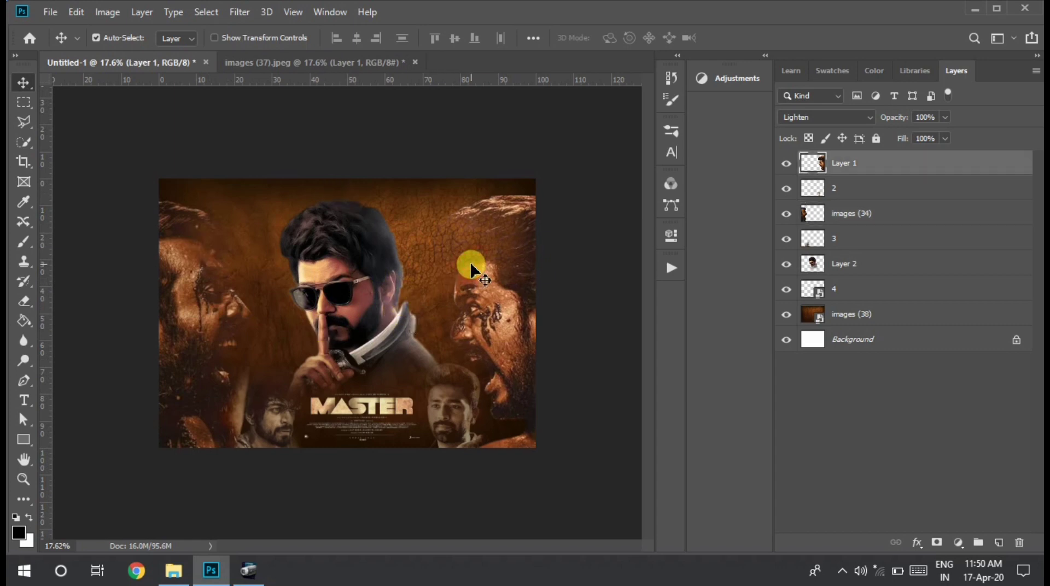
pyautogui.hotkey('shift', 'Left')
pyautogui.hotkey('shift', 'Left')
pyautogui.hotkey('shift', 'Left')
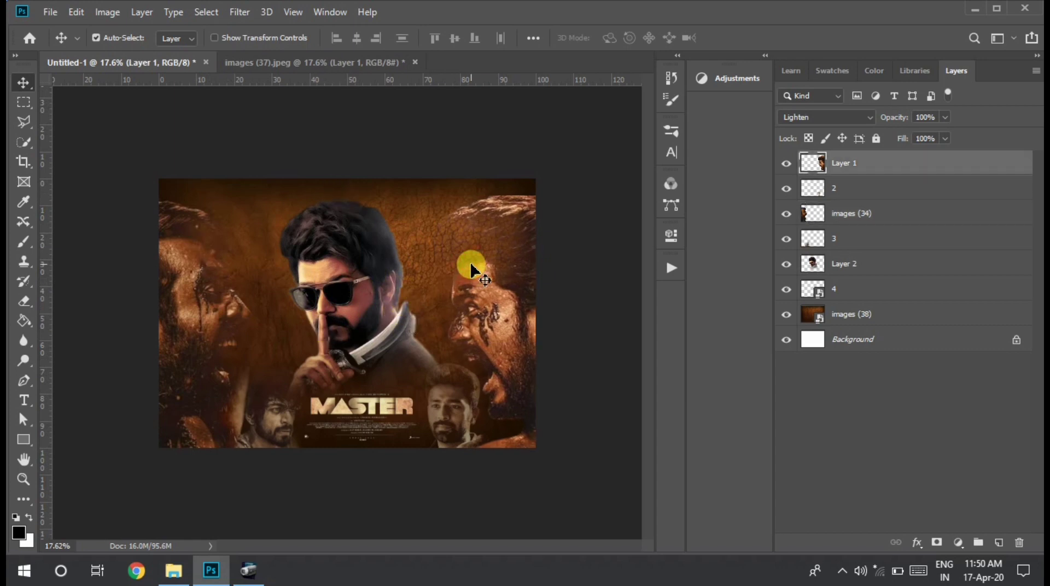
pyautogui.hotkey('shift', 'Left')
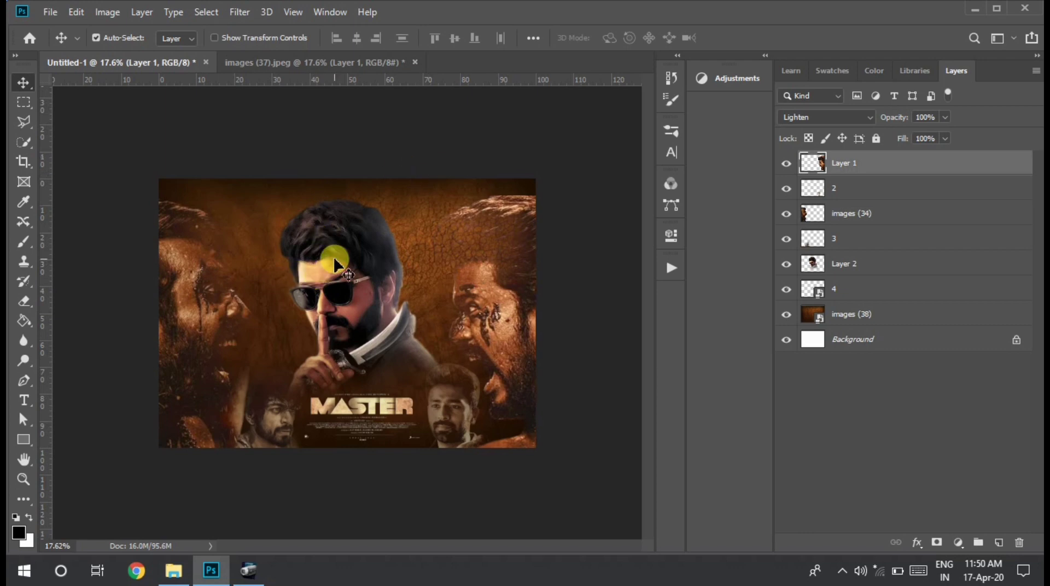
# Step: Select the hero's Layer 2 and change its layer thumbnail display option
pyautogui.click(335, 265)
pyautogui.click(364, 420)
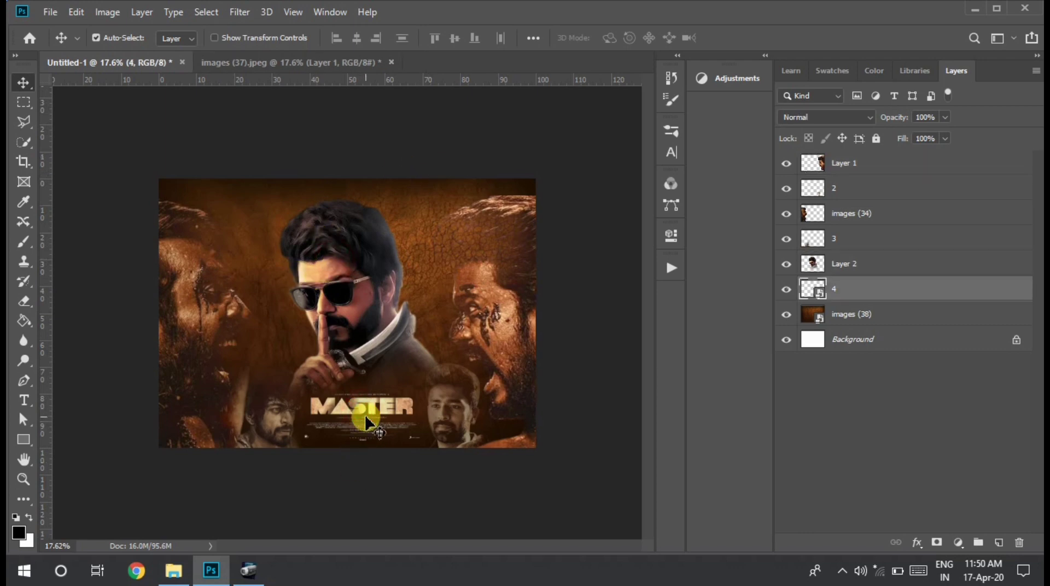
pyautogui.click(359, 252)
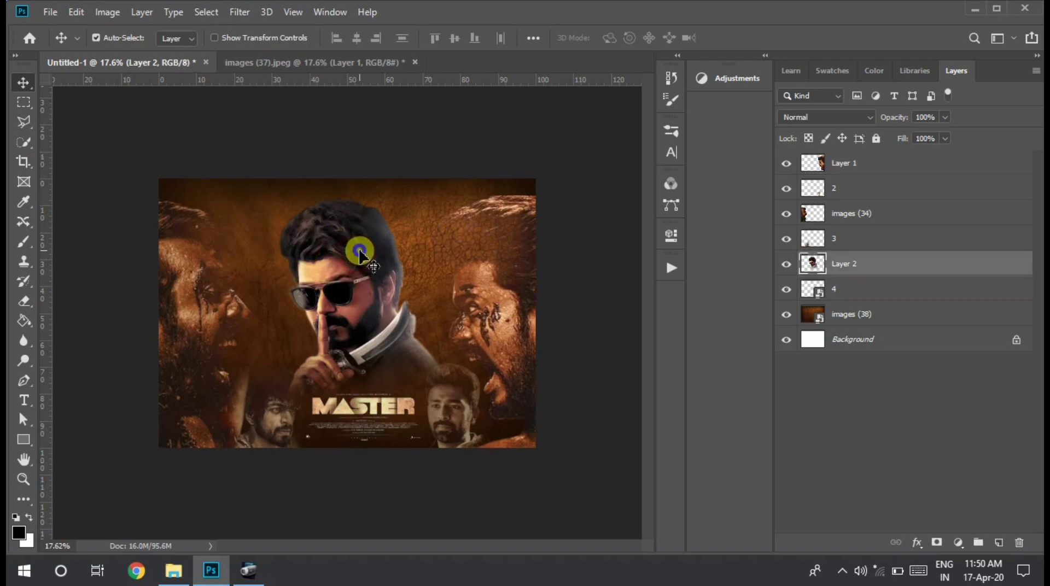
pyautogui.rightClick(359, 252)
pyautogui.click(393, 258)
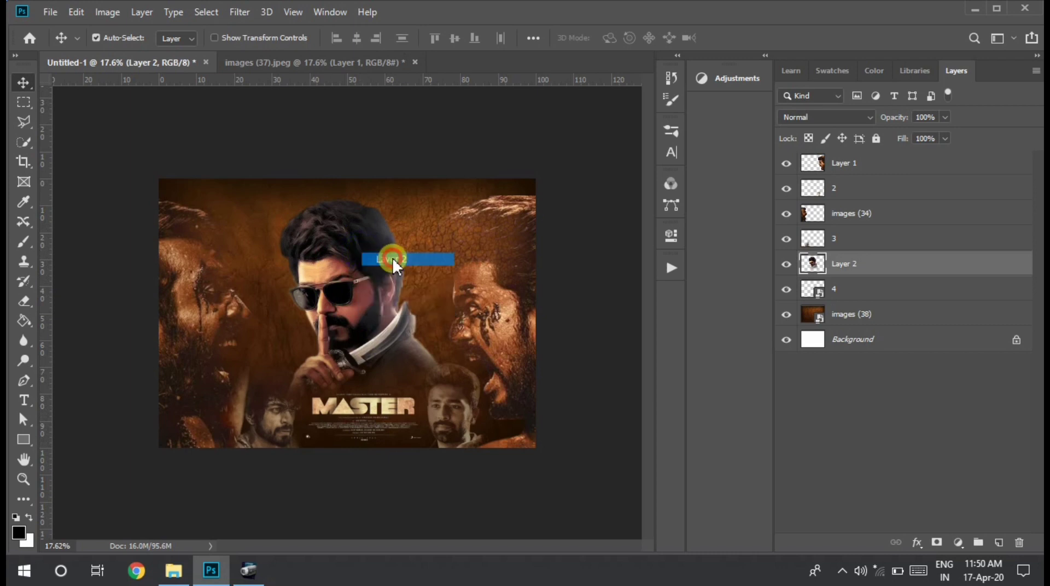
pyautogui.rightClick(803, 266)
pyautogui.click(856, 254)
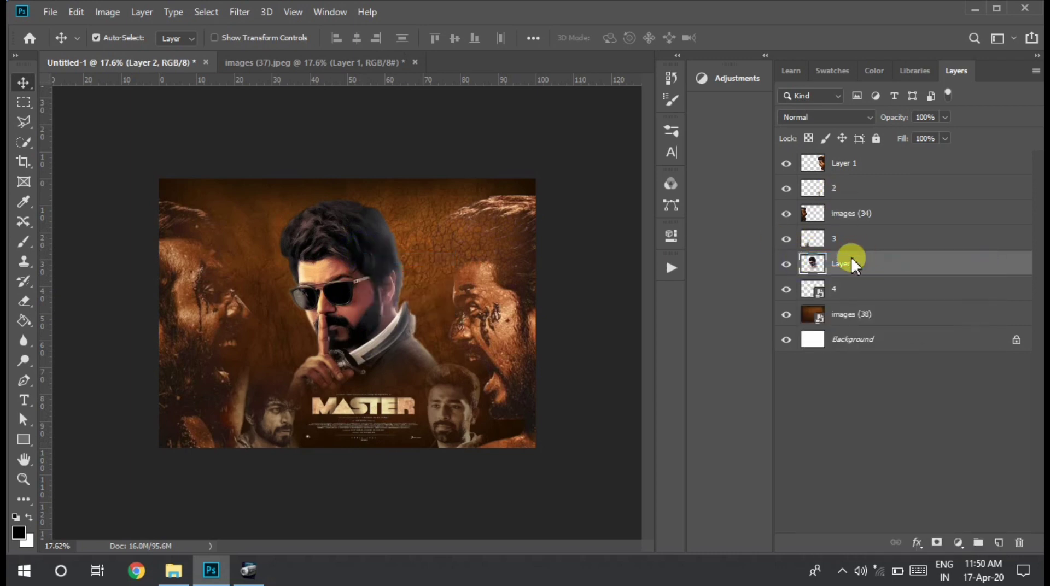
# Step: In Layer 2's Layer Style, try Drop Shadow and Outer Glow, then uncheck both
pyautogui.doubleClick(814, 260)
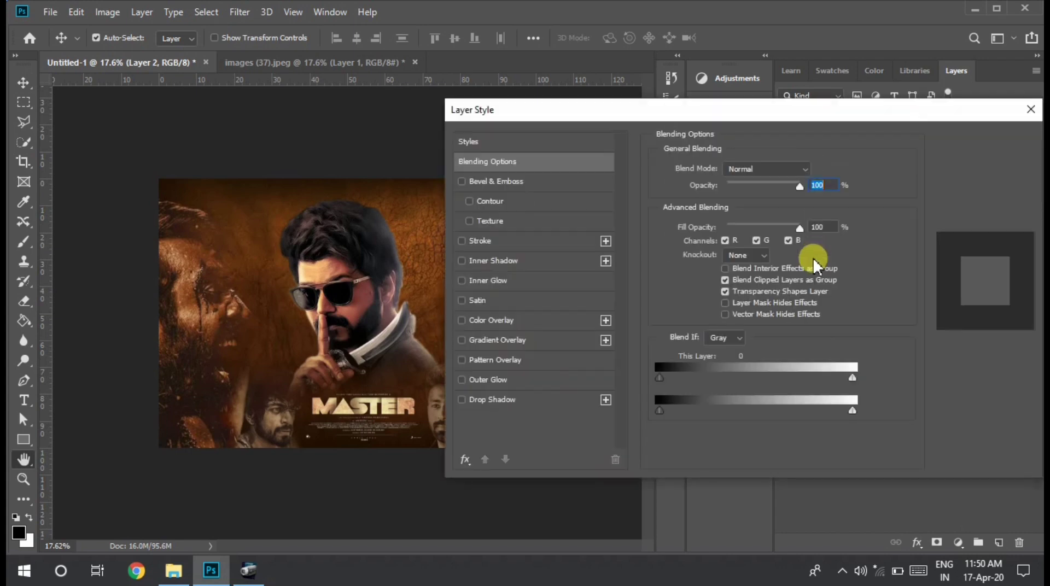
pyautogui.click(533, 395)
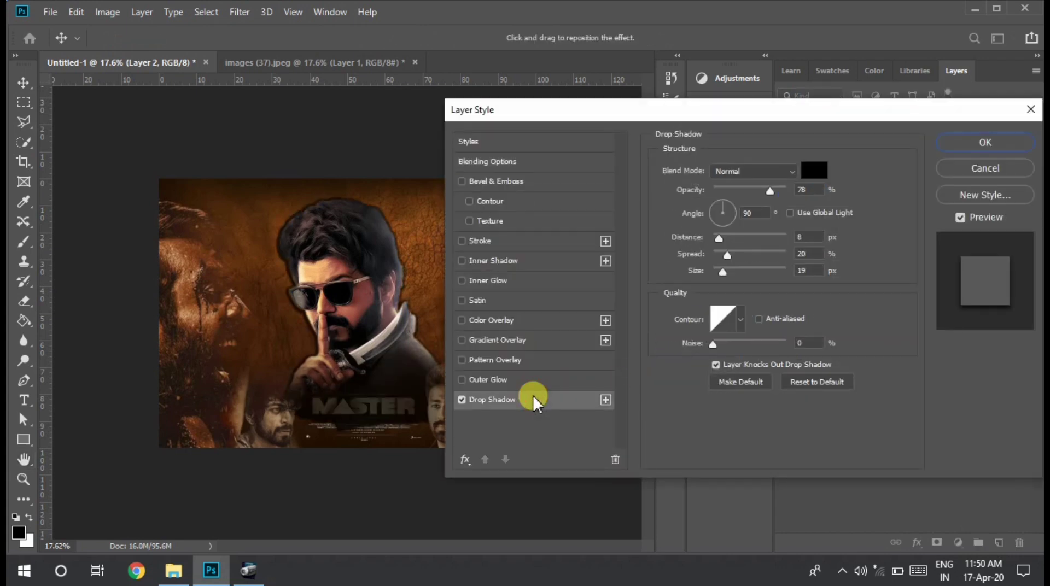
pyautogui.click(533, 386)
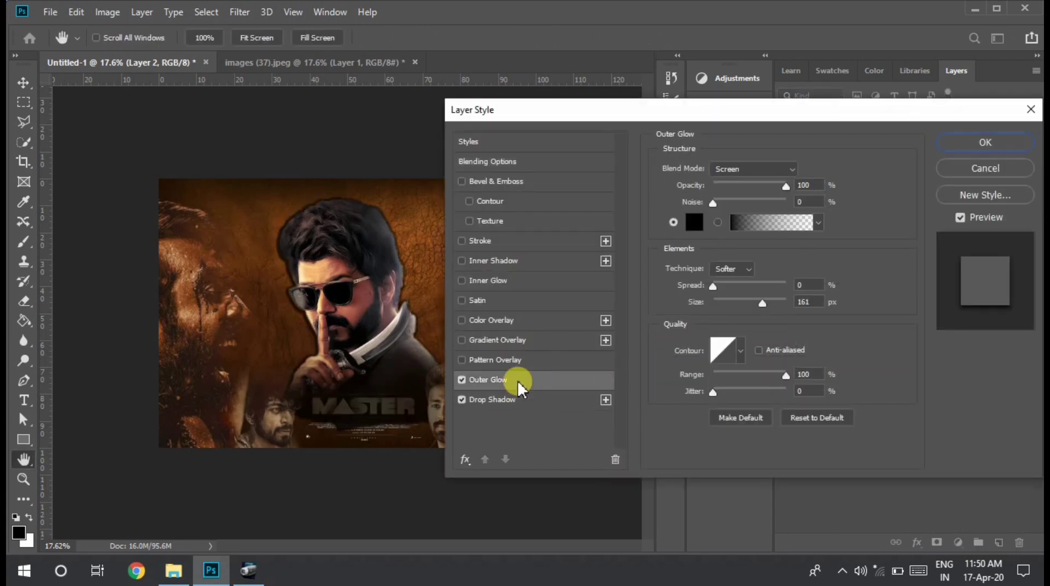
pyautogui.click(463, 398)
pyautogui.click(461, 379)
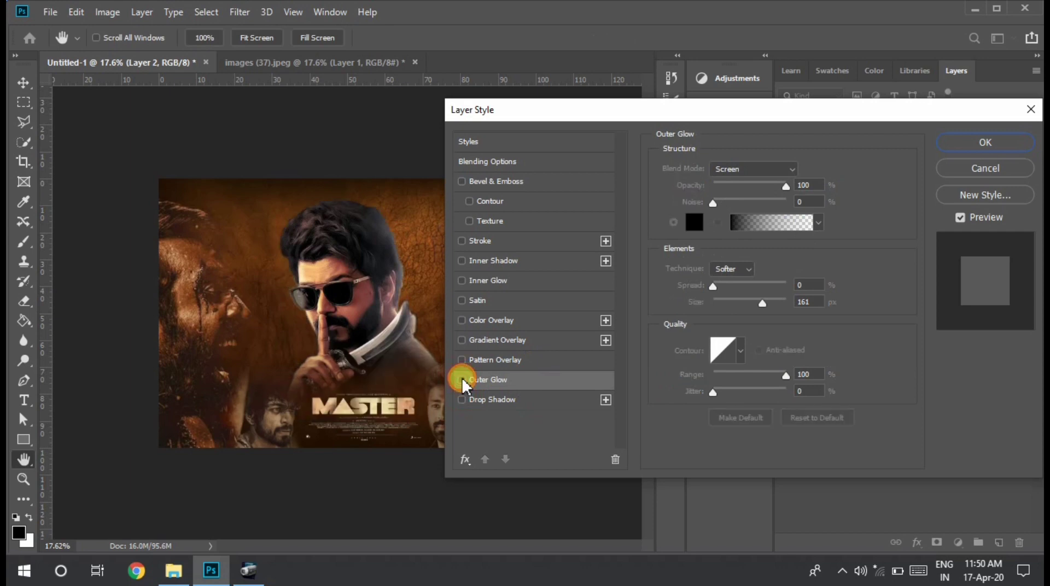
# Step: Set the Blending Options blend mode to Luminosity and apply it
pyautogui.click(461, 164)
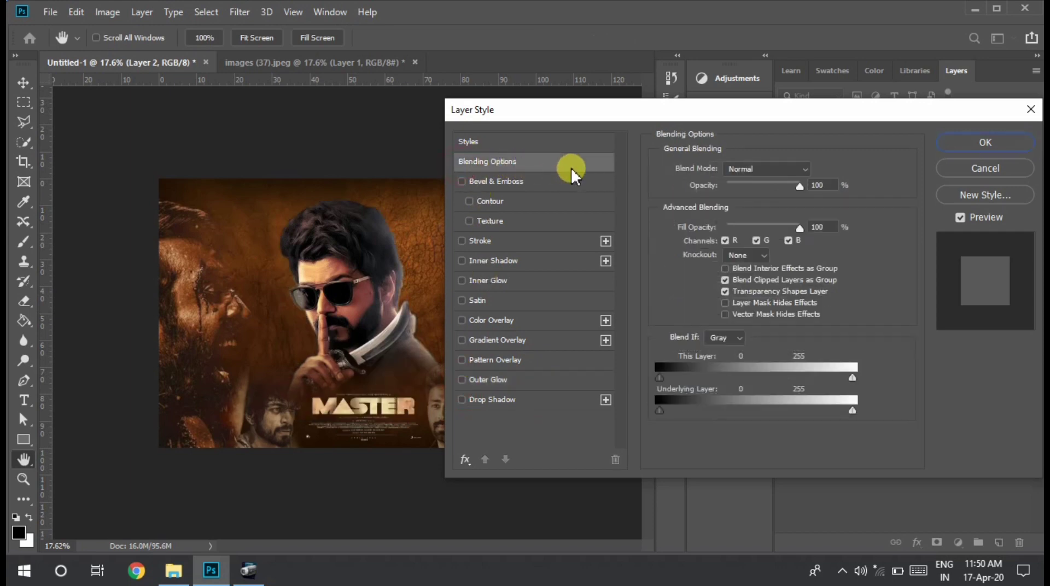
pyautogui.click(770, 165)
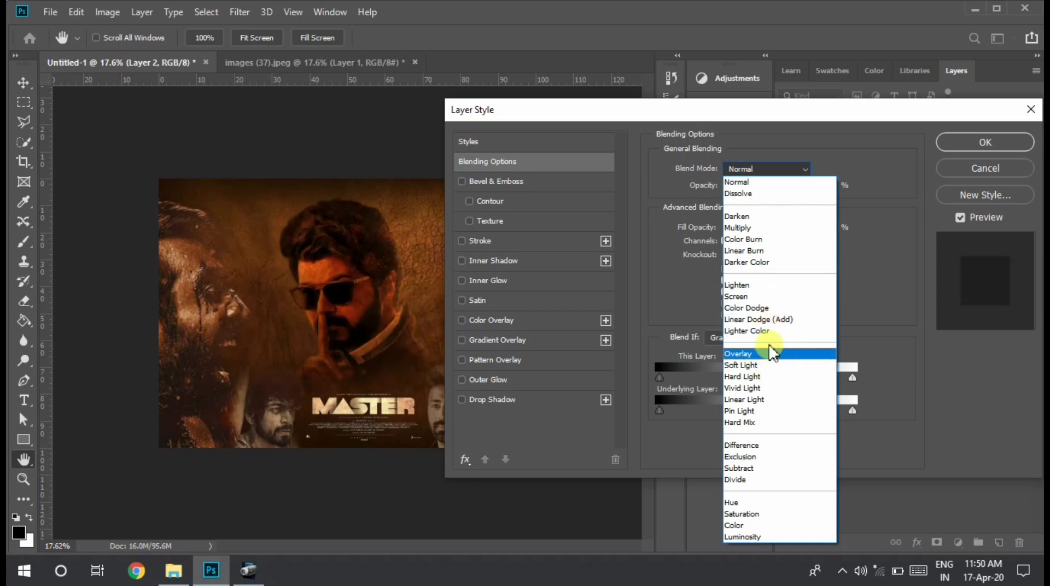
pyautogui.click(742, 536)
pyautogui.click(955, 143)
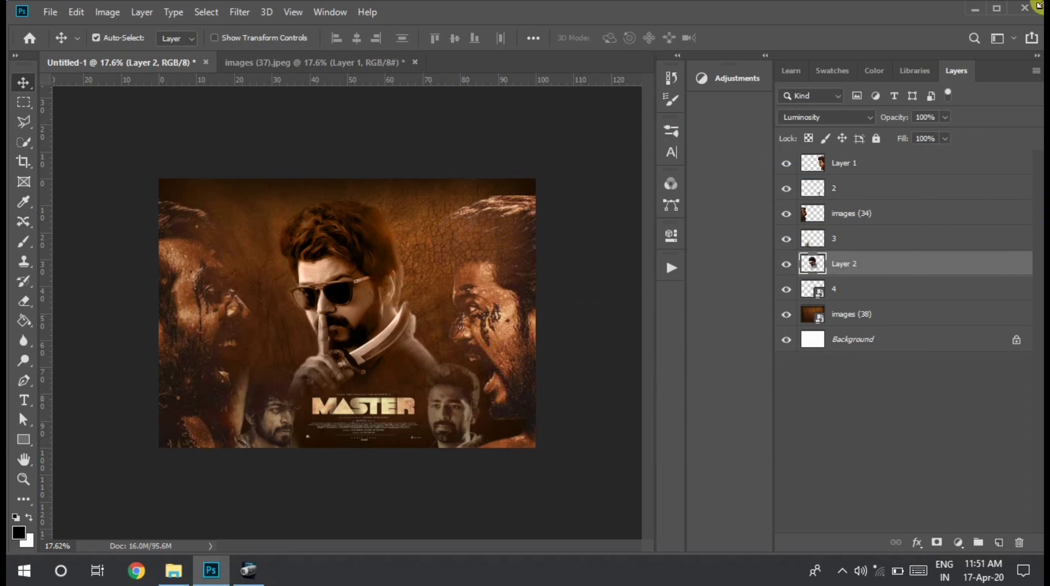
pyautogui.click(945, 117)
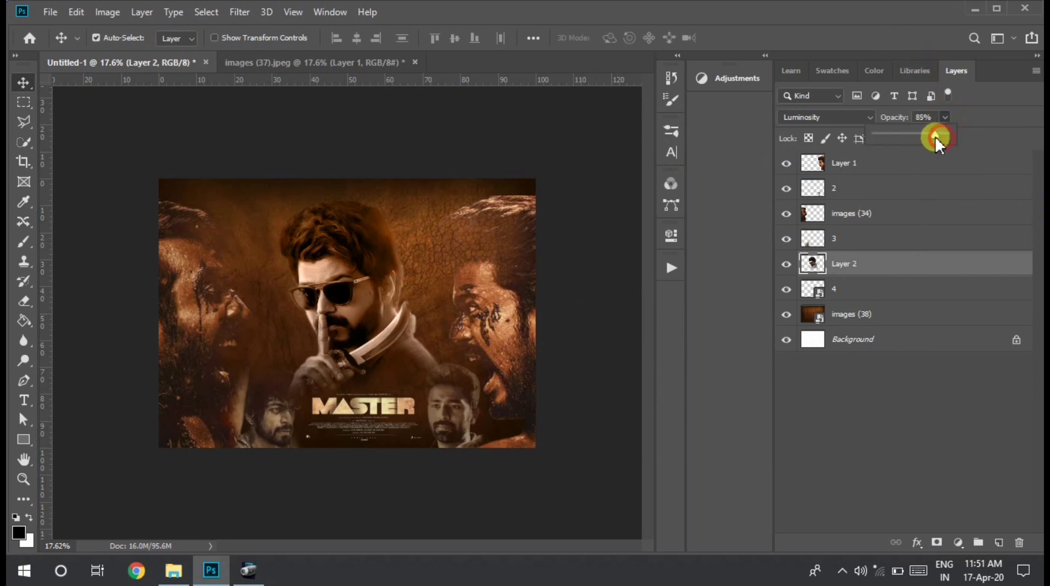
pyautogui.moveTo(935, 136); pyautogui.dragTo(920, 136)
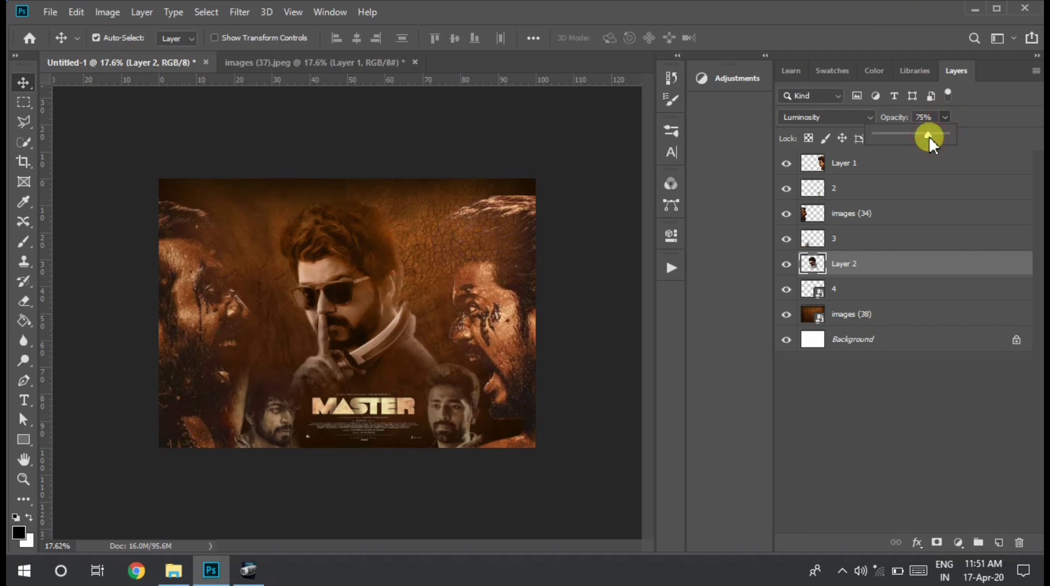
pyautogui.click(606, 409)
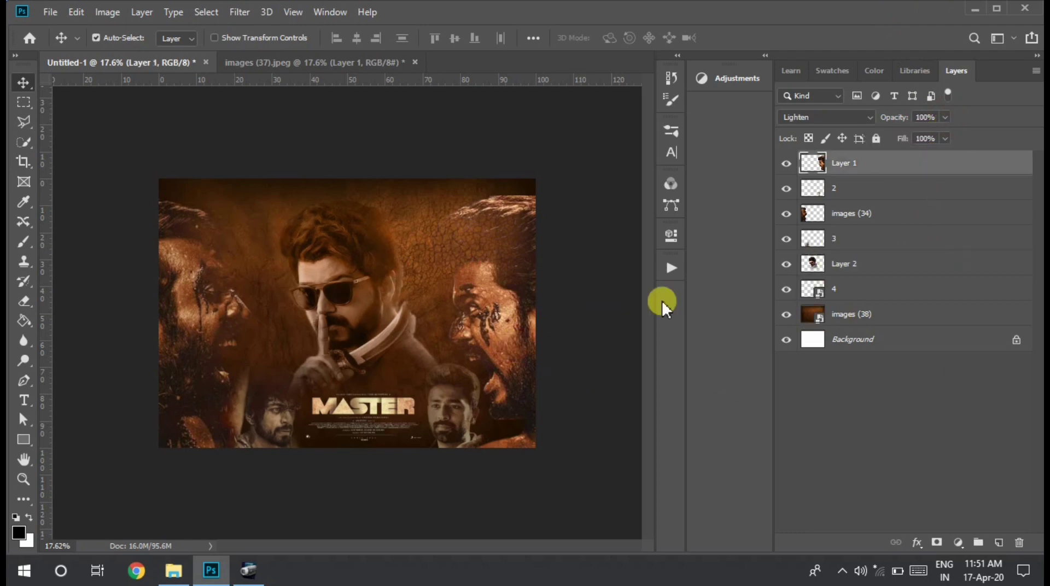
pyautogui.click(956, 187)
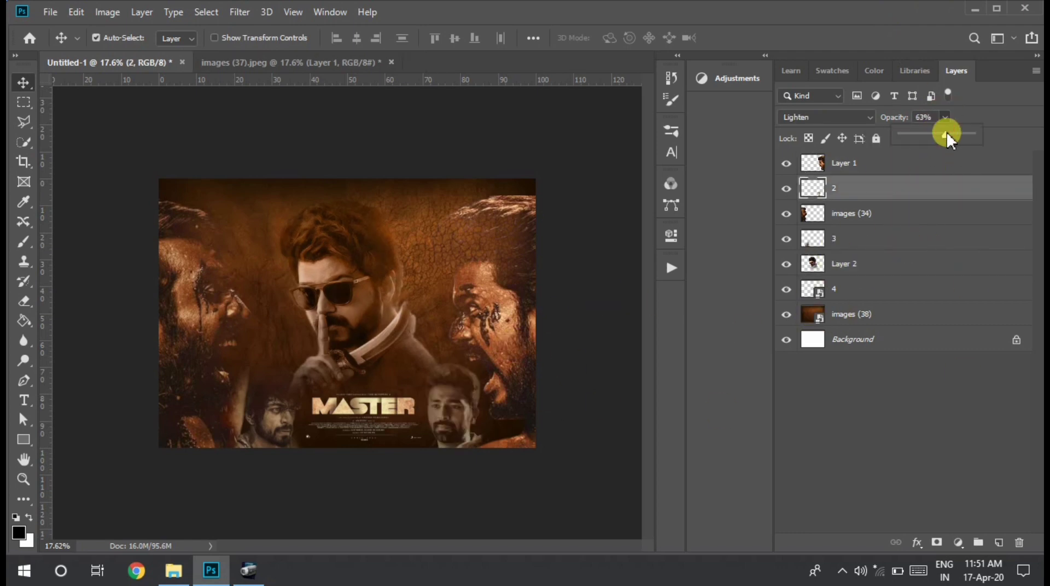
pyautogui.click(445, 323)
pyautogui.click(471, 379)
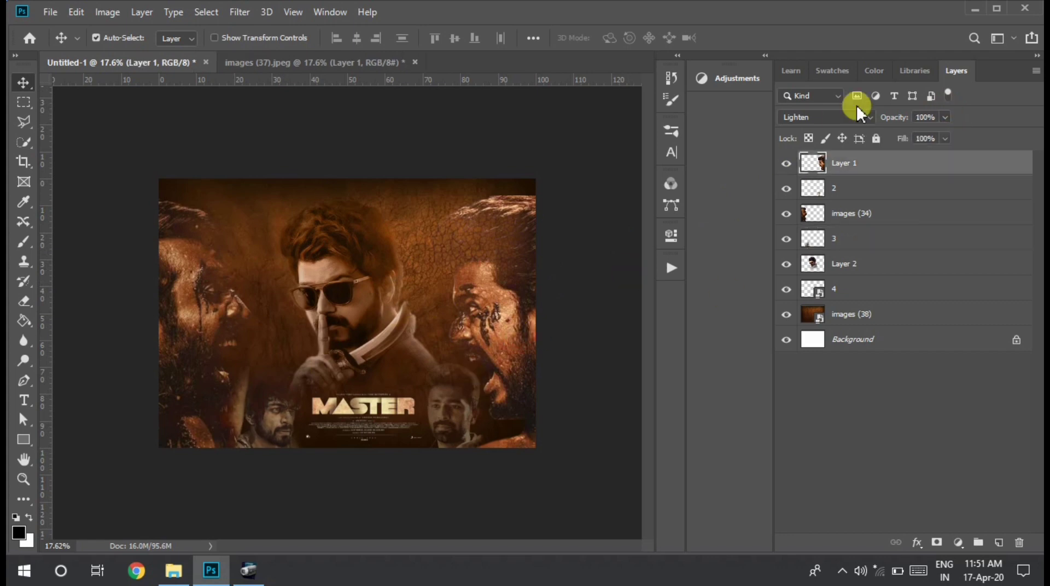
pyautogui.click(200, 258)
pyautogui.click(366, 285)
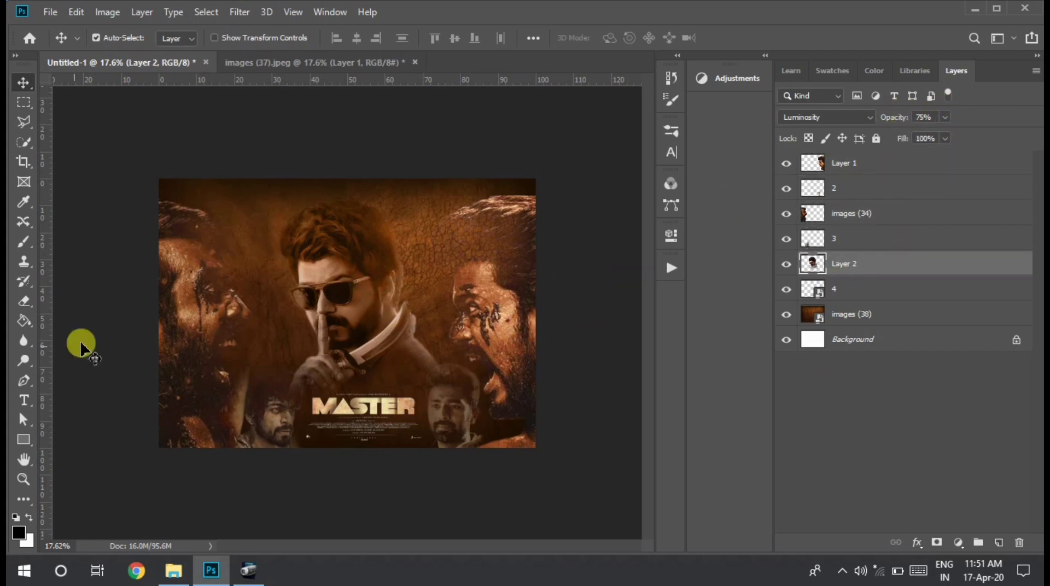
pyautogui.click(24, 399)
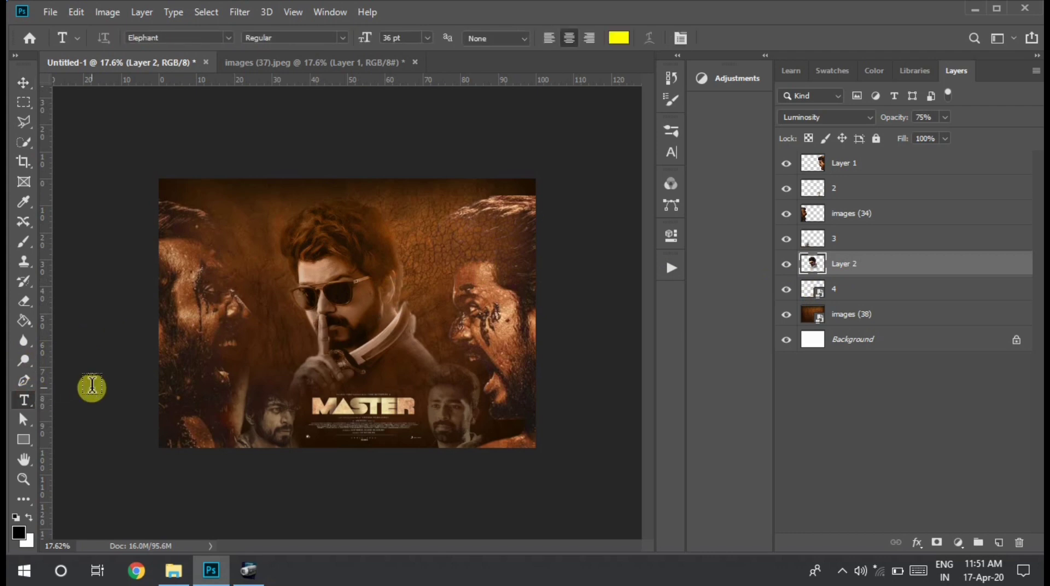
pyautogui.click(24, 83)
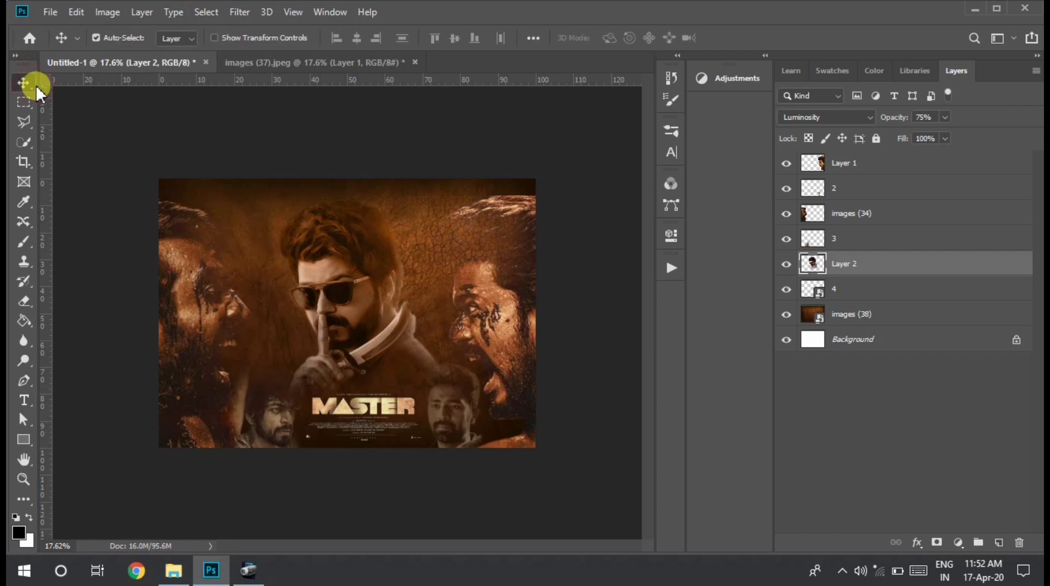
# Step: Place the unnamed lens-flare image from the Master folder, scaled to about 168%
pyautogui.click(173, 570)
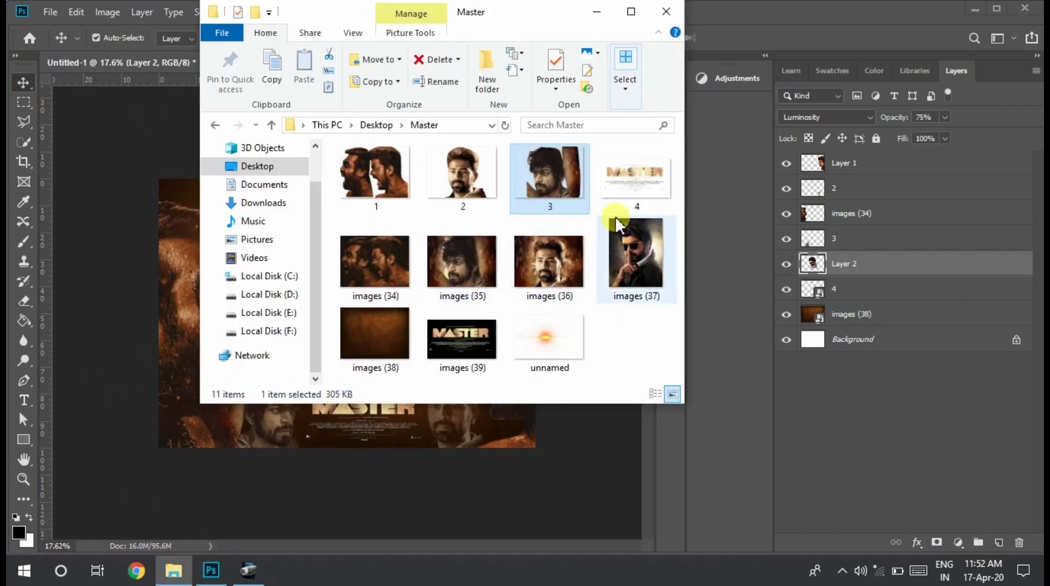
pyautogui.click(545, 322)
pyautogui.moveTo(333, 422); pyautogui.dragTo(335, 420)
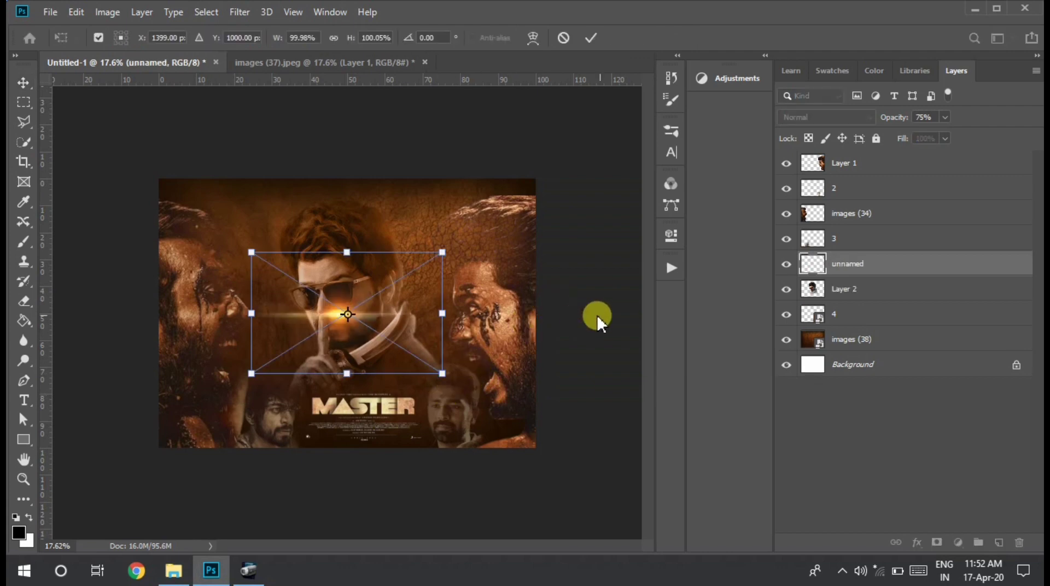
pyautogui.moveTo(376, 316); pyautogui.dragTo(344, 242)
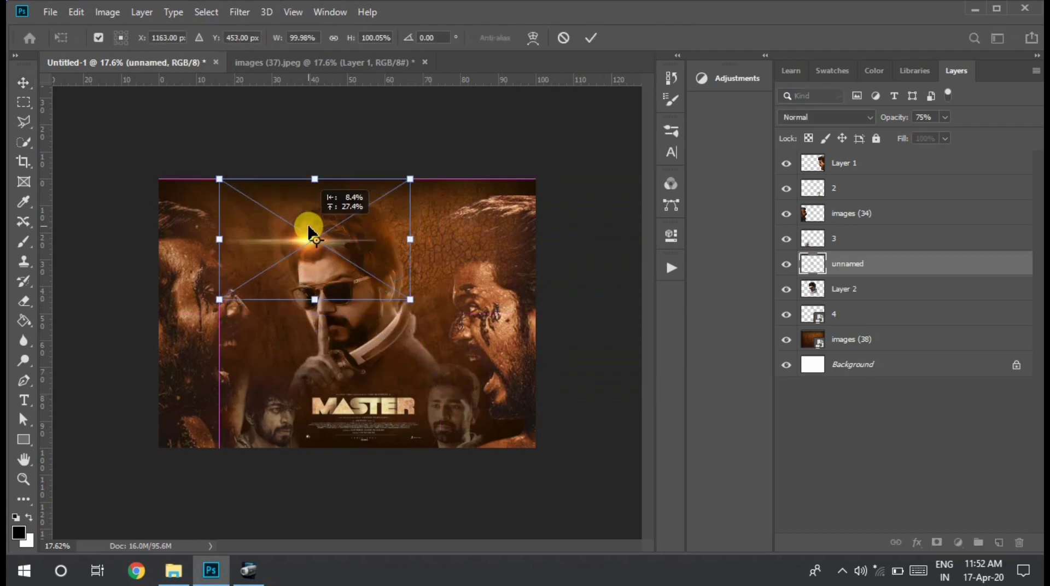
pyautogui.moveTo(410, 300); pyautogui.dragTo(487, 346)
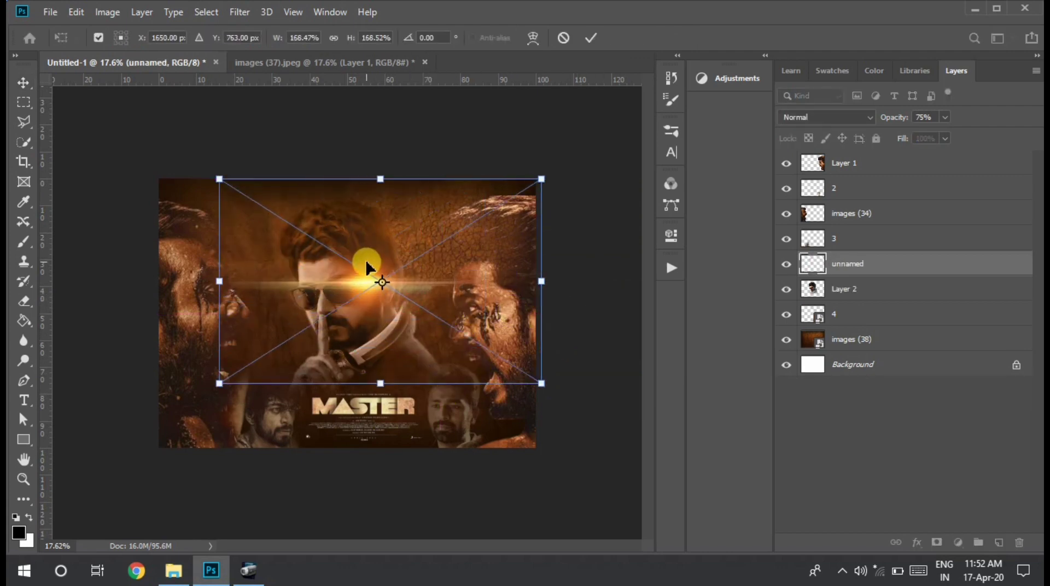
pyautogui.click(590, 37)
pyautogui.moveTo(328, 245); pyautogui.dragTo(293, 246)
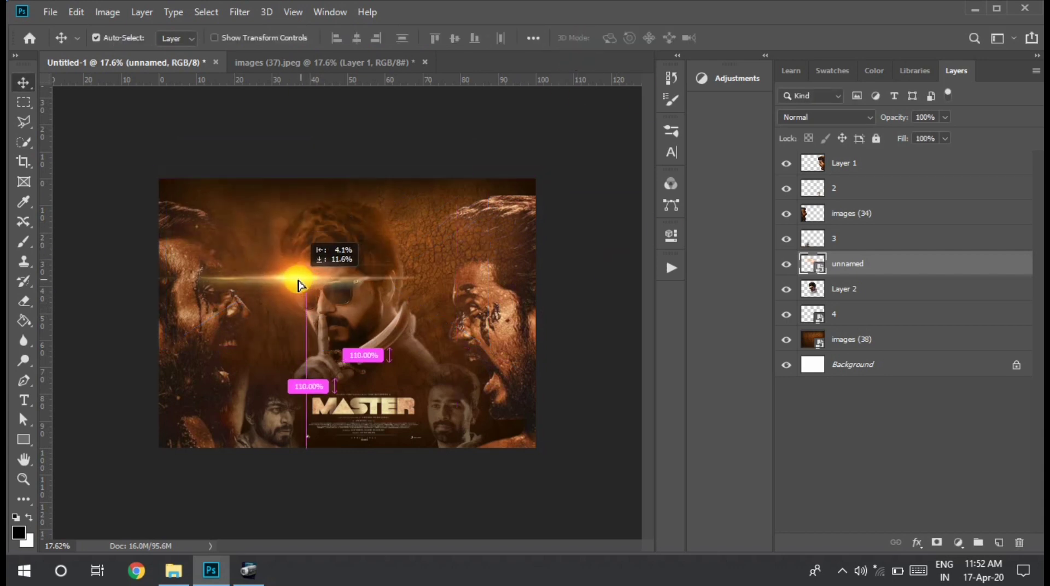
# Step: Move the unnamed layer below Layer 2 and set its opacity to 63%
pyautogui.moveTo(845, 263); pyautogui.dragTo(853, 292)
pyautogui.moveTo(276, 266)
pyautogui.mouseDown()
pyautogui.moveTo(162, 190)
pyautogui.moveTo(329, 264)
pyautogui.mouseUp()
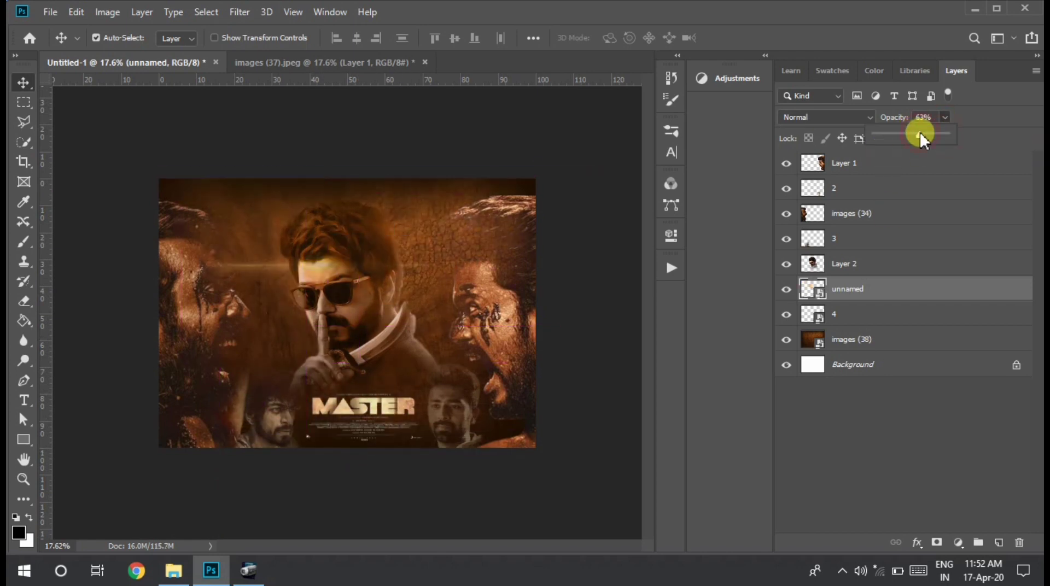
pyautogui.moveTo(327, 265)
pyautogui.mouseDown()
pyautogui.moveTo(309, 271)
pyautogui.moveTo(287, 305)
pyautogui.mouseUp()
pyautogui.click(848, 289)
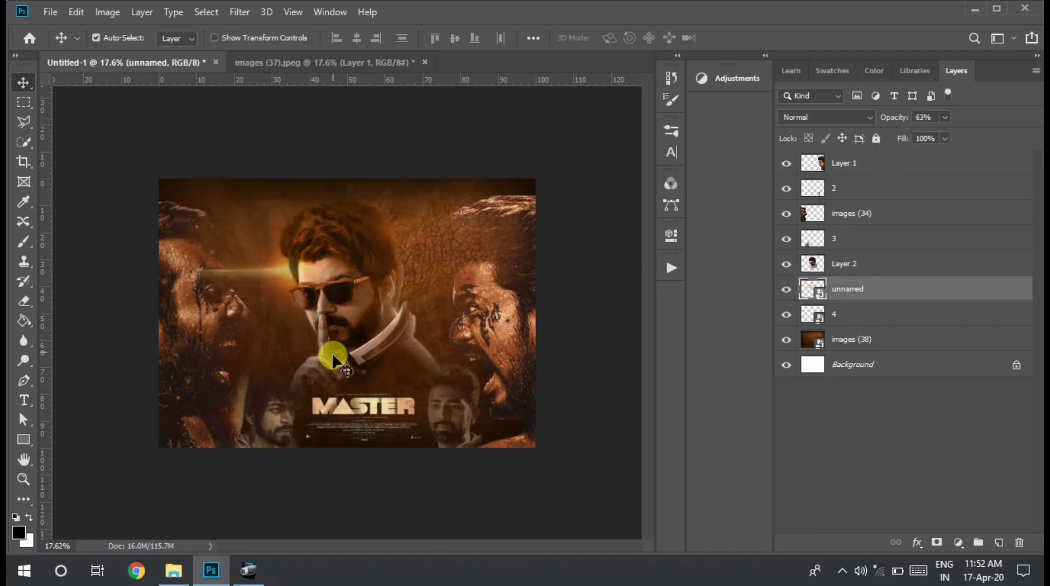
# Step: Enlarge the lens flare to about 298% and nudge the central portrait right
pyautogui.hotkey('ctrl', 't')
pyautogui.moveTo(449, 393); pyautogui.dragTo(464, 352)
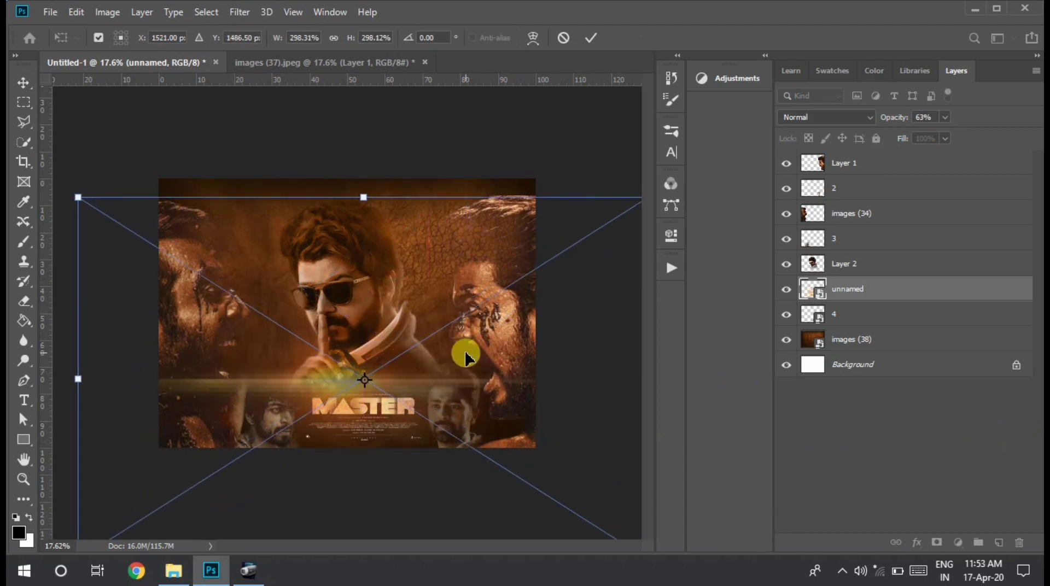
pyautogui.click(597, 41)
pyautogui.moveTo(340, 386); pyautogui.dragTo(403, 380)
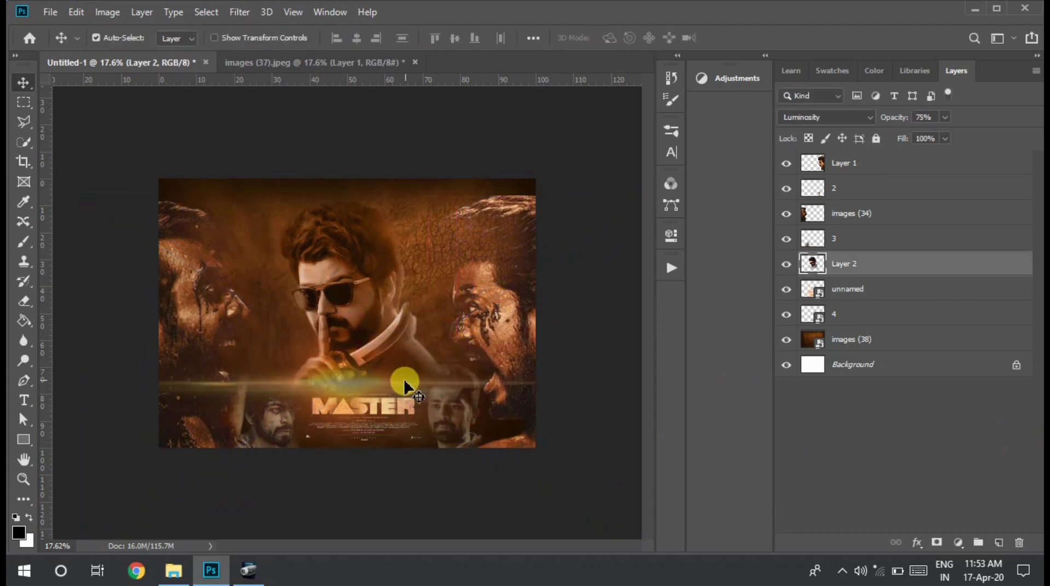
pyautogui.moveTo(271, 406); pyautogui.dragTo(305, 382)
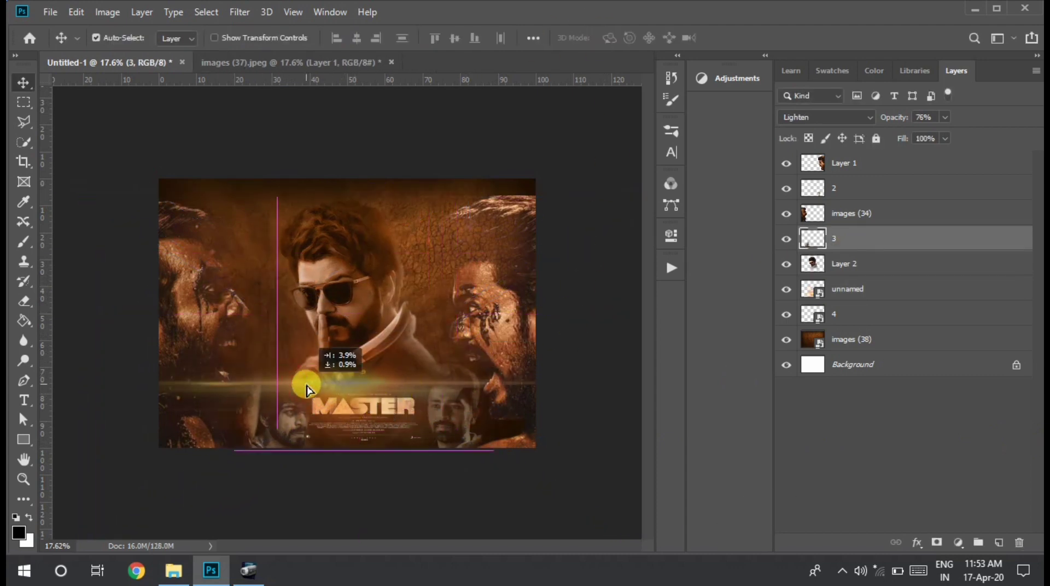
# Step: Move the lens flare down across the MASTER title and fade it to 43% opacity
pyautogui.click(856, 288)
pyautogui.hotkey('ctrl', 't')
pyautogui.moveTo(377, 382); pyautogui.dragTo(361, 409)
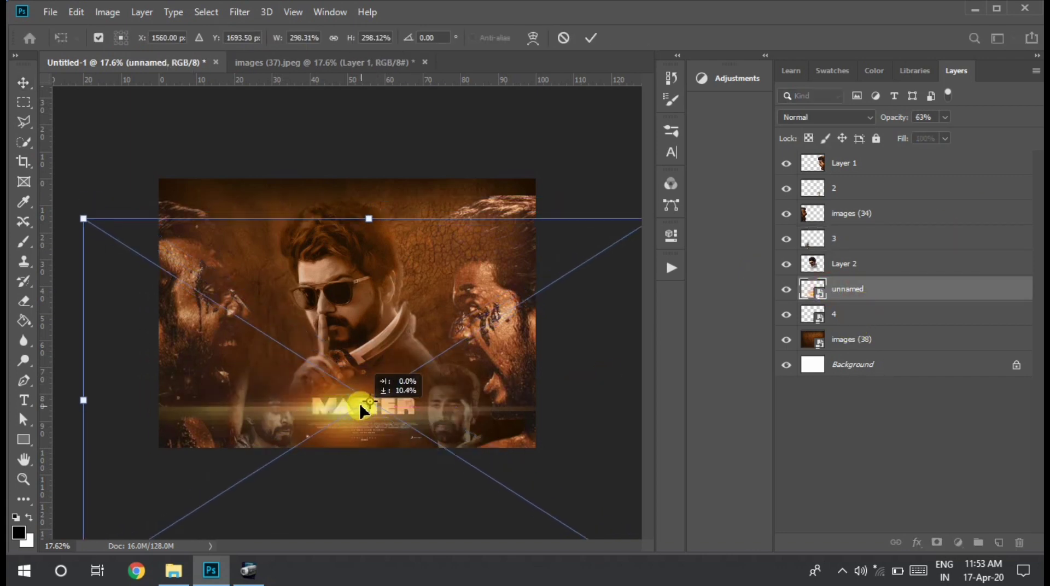
pyautogui.click(591, 38)
pyautogui.click(944, 117)
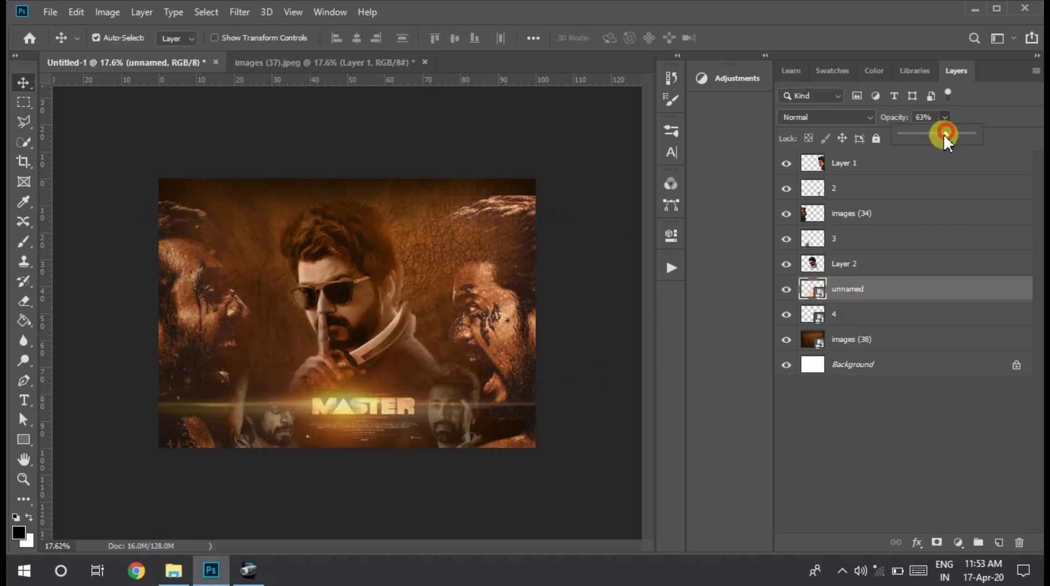
pyautogui.moveTo(946, 135)
pyautogui.mouseDown()
pyautogui.moveTo(923, 144)
pyautogui.moveTo(931, 135)
pyautogui.mouseUp()
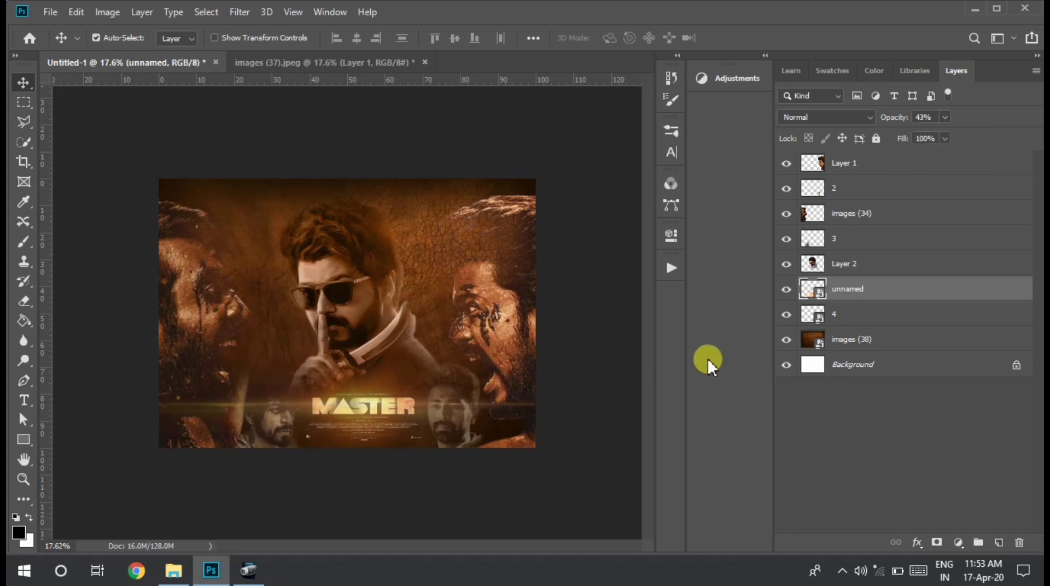
pyautogui.press('t')
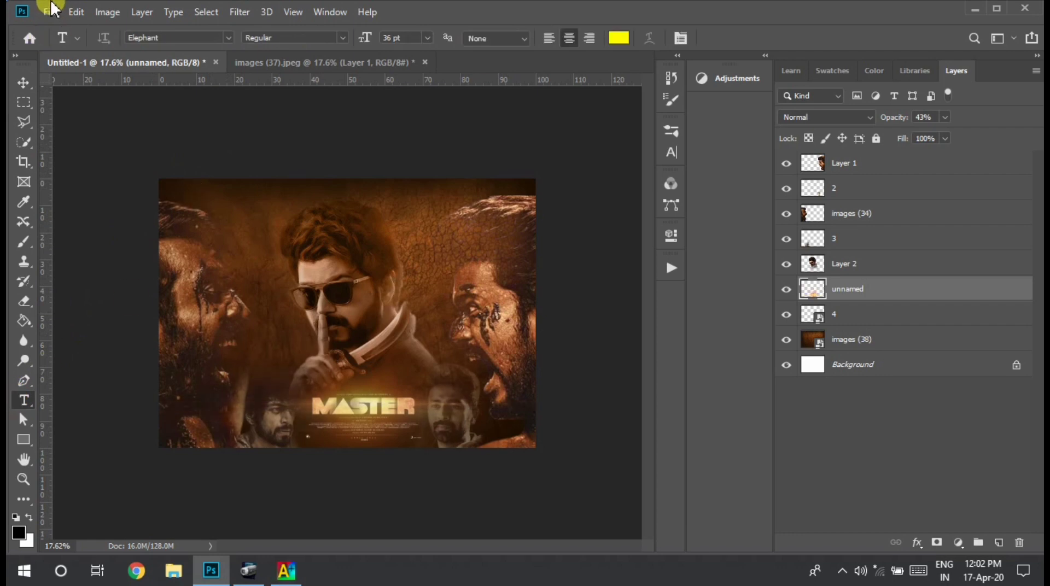
# Step: Save the poster as JPEG 'Flux' in the Master folder at Quality 12 Maximum
pyautogui.click(52, 10)
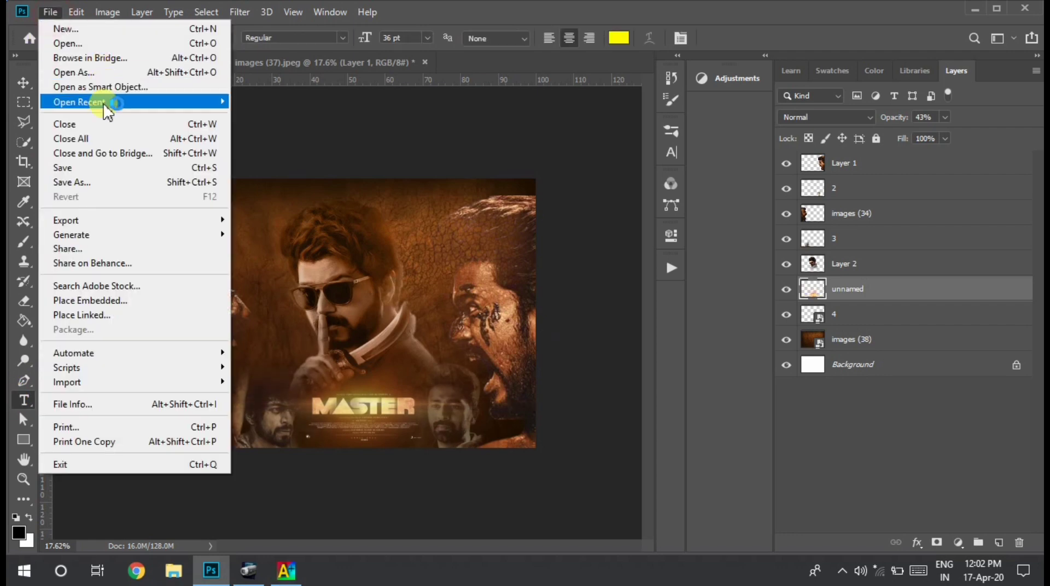
pyautogui.click(101, 182)
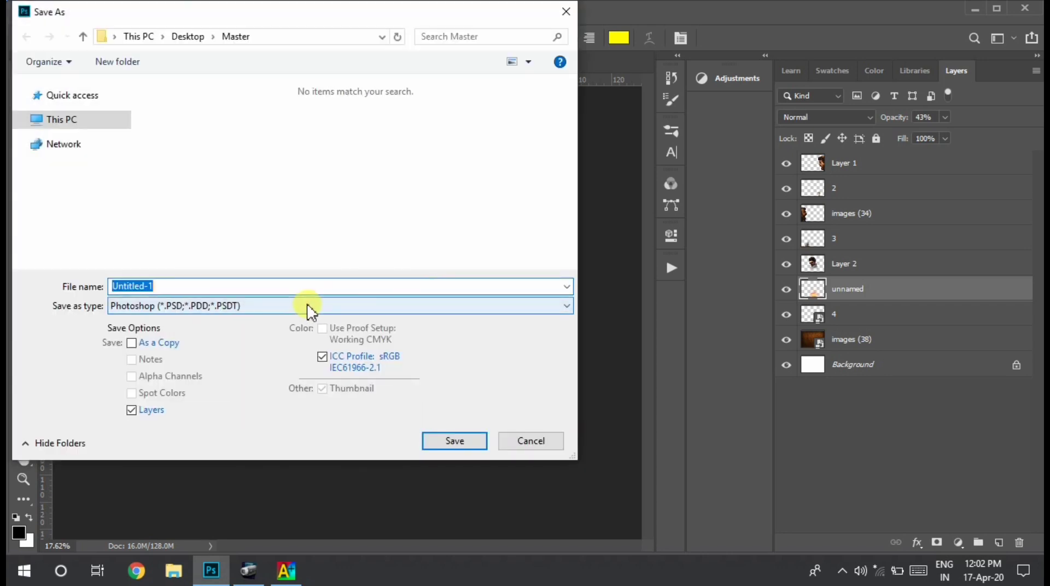
pyautogui.click(309, 309)
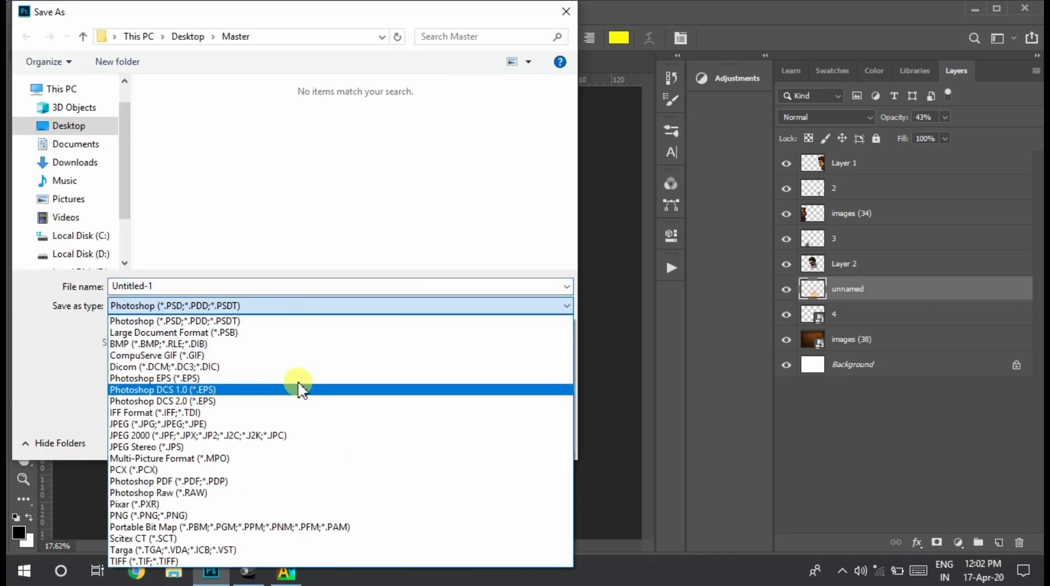
pyautogui.click(293, 424)
pyautogui.doubleClick(206, 285)
pyautogui.write('Flux\\')
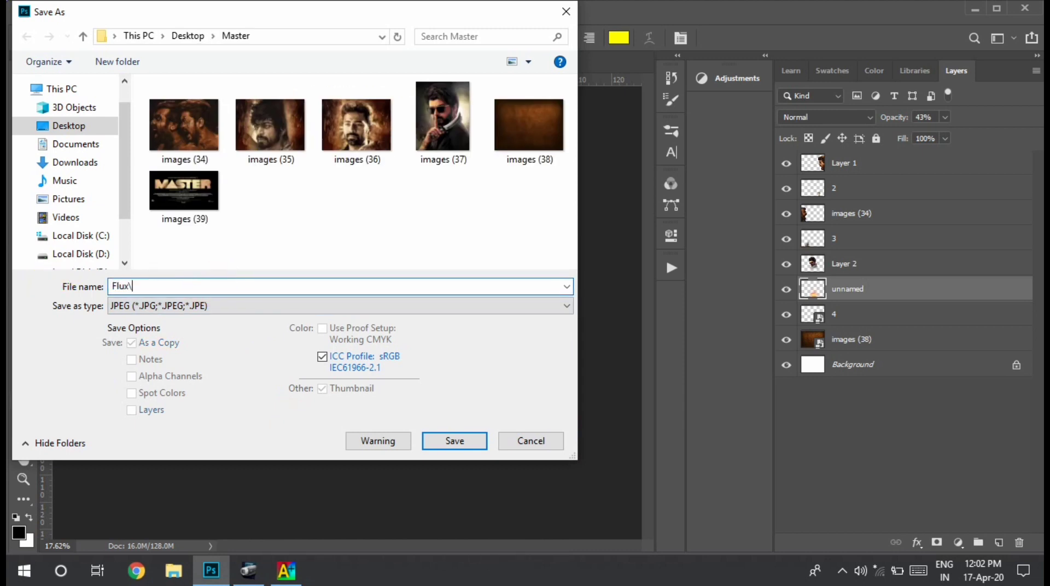
pyautogui.press('Return')
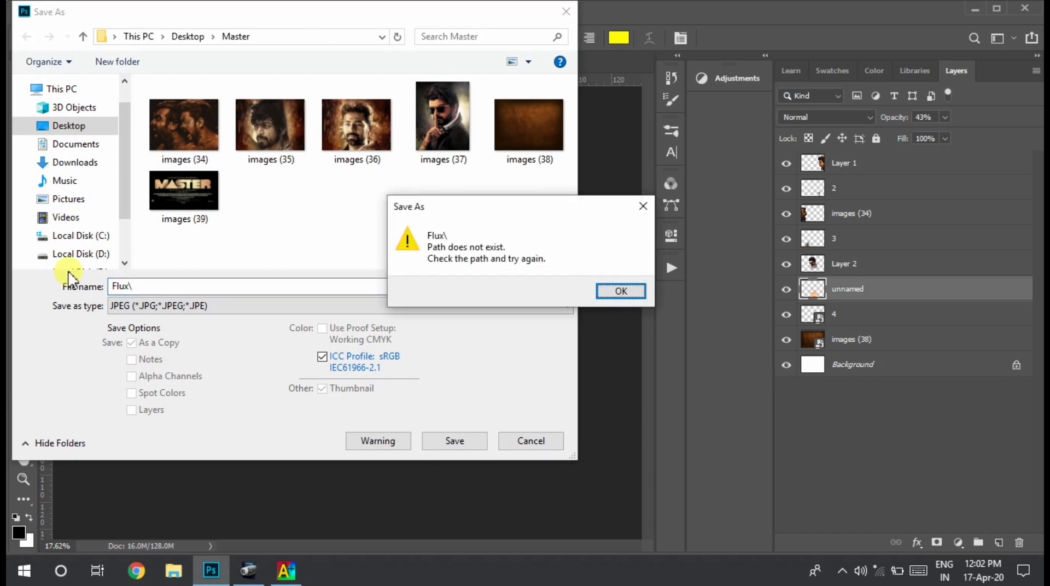
pyautogui.press('Return')
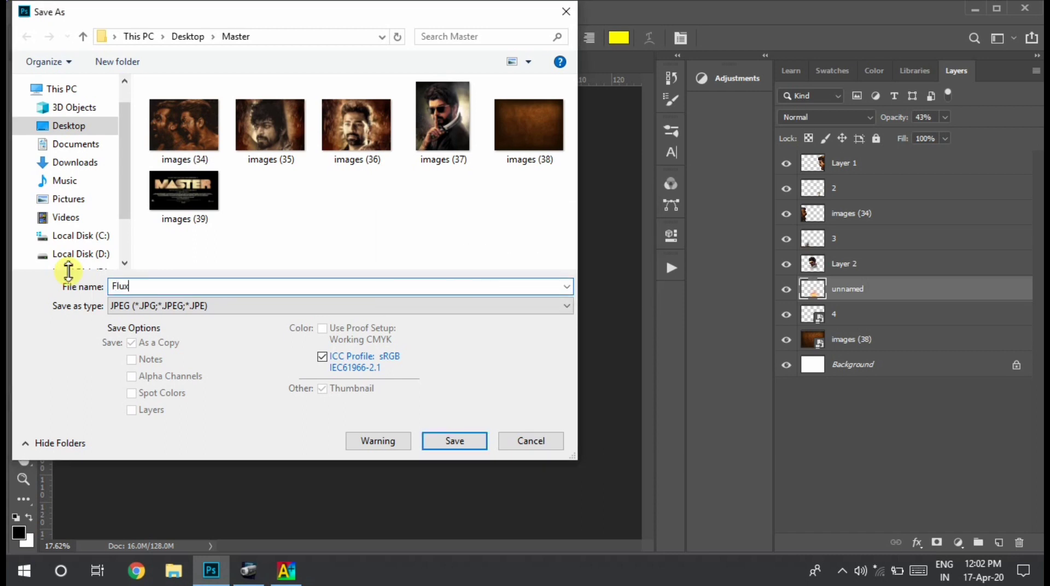
pyautogui.press('Return')
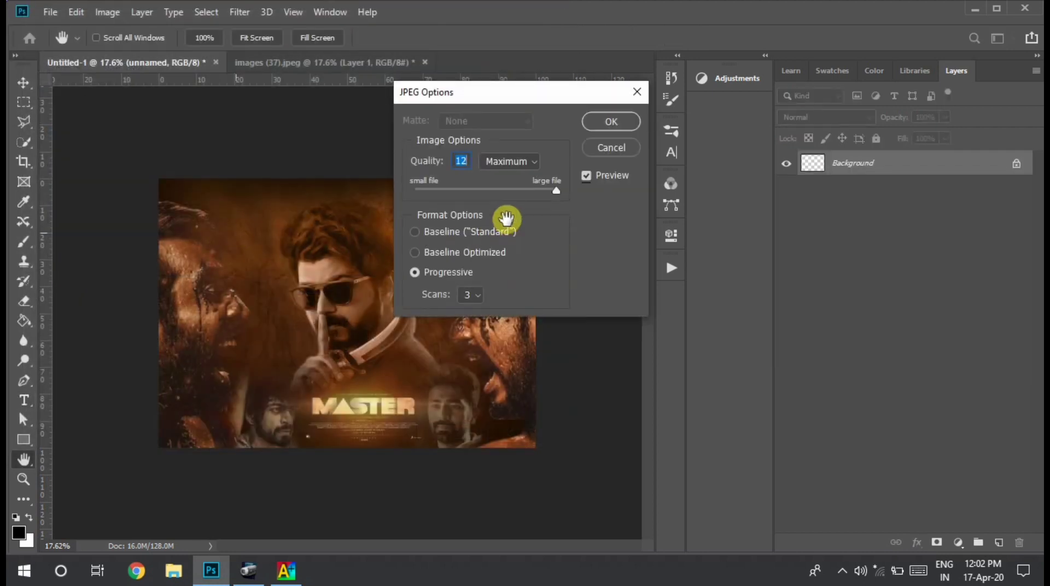
pyautogui.press('Return')
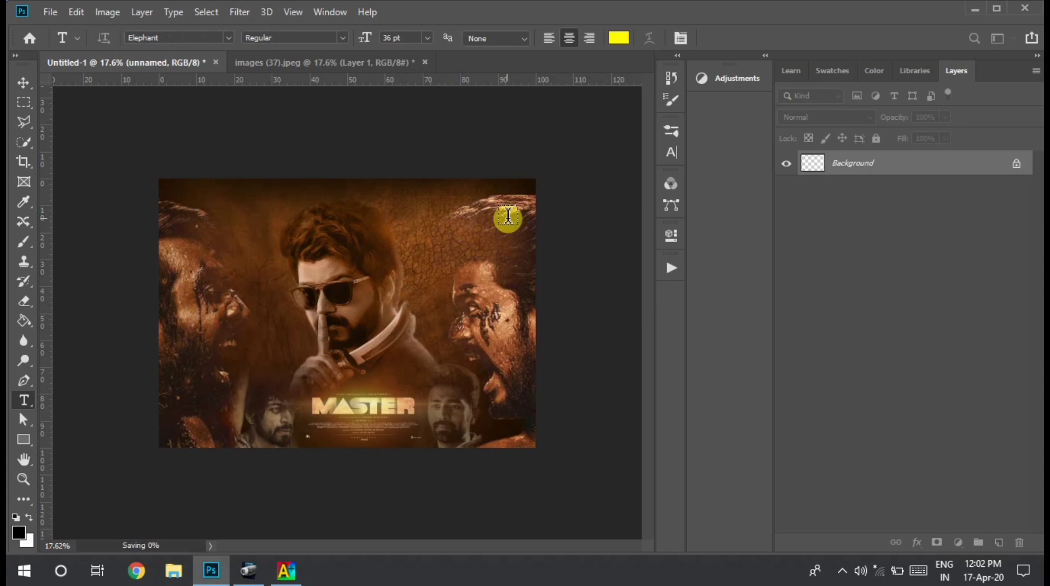